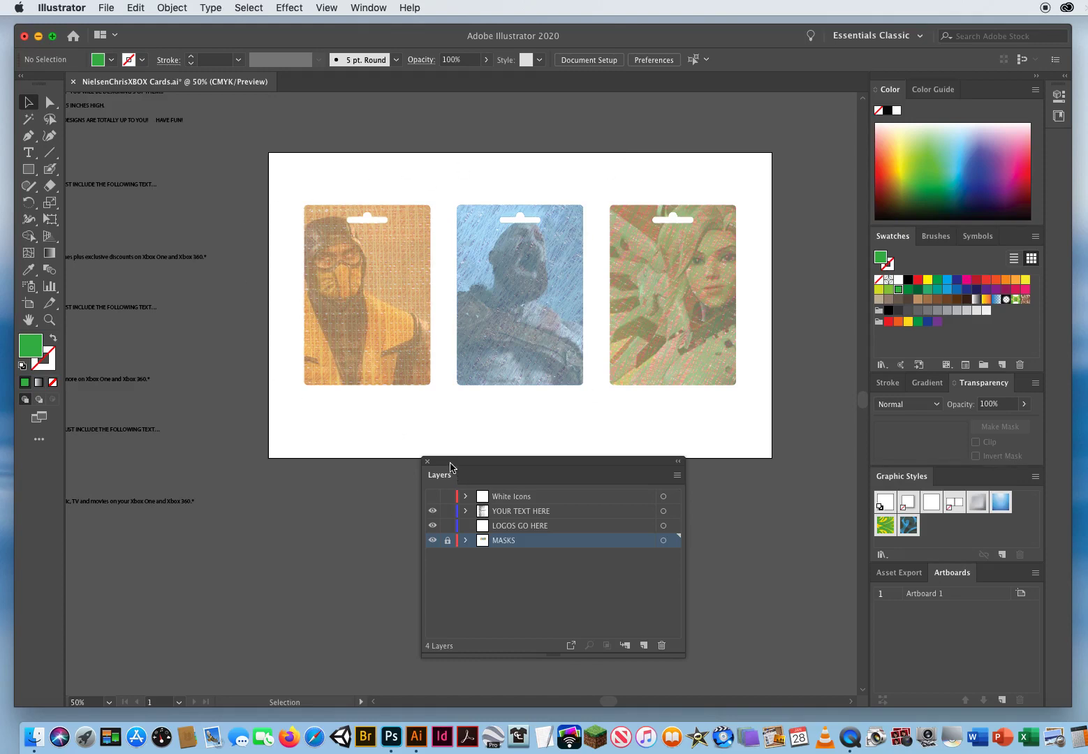
Make YOUR TEXT HERE the active layer and pan to the gift-card instruction text beside the artboard.
left_click_drag(450, 463, 370, 453)
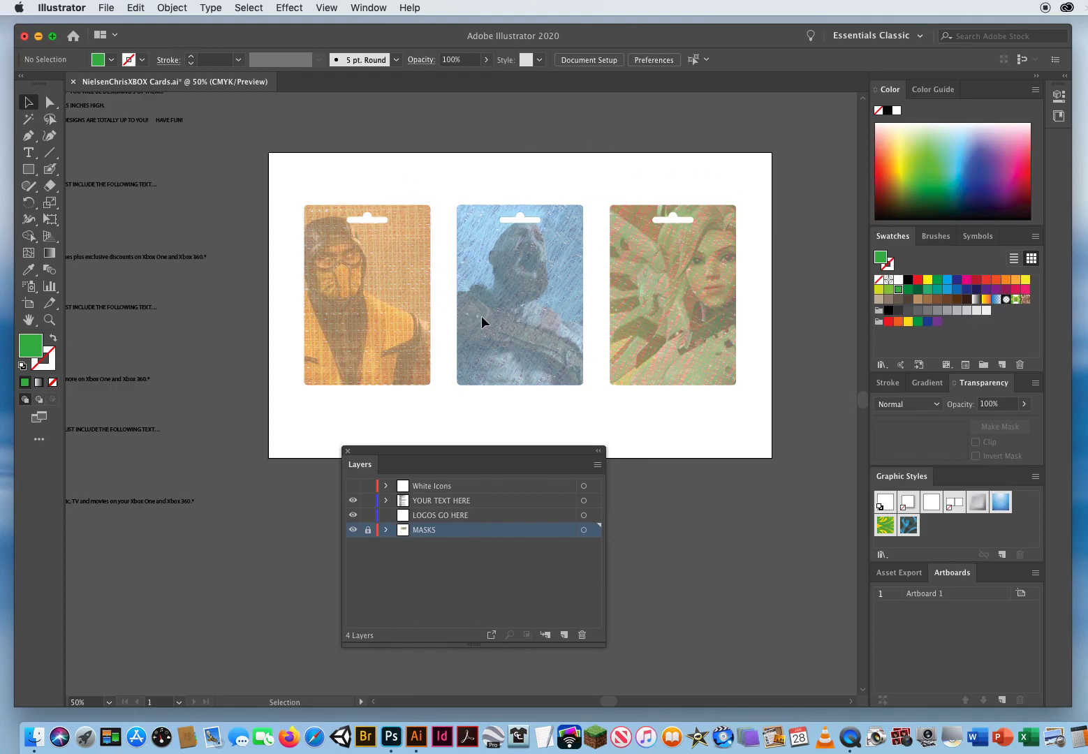
left_click_drag(412, 465, 455, 481)
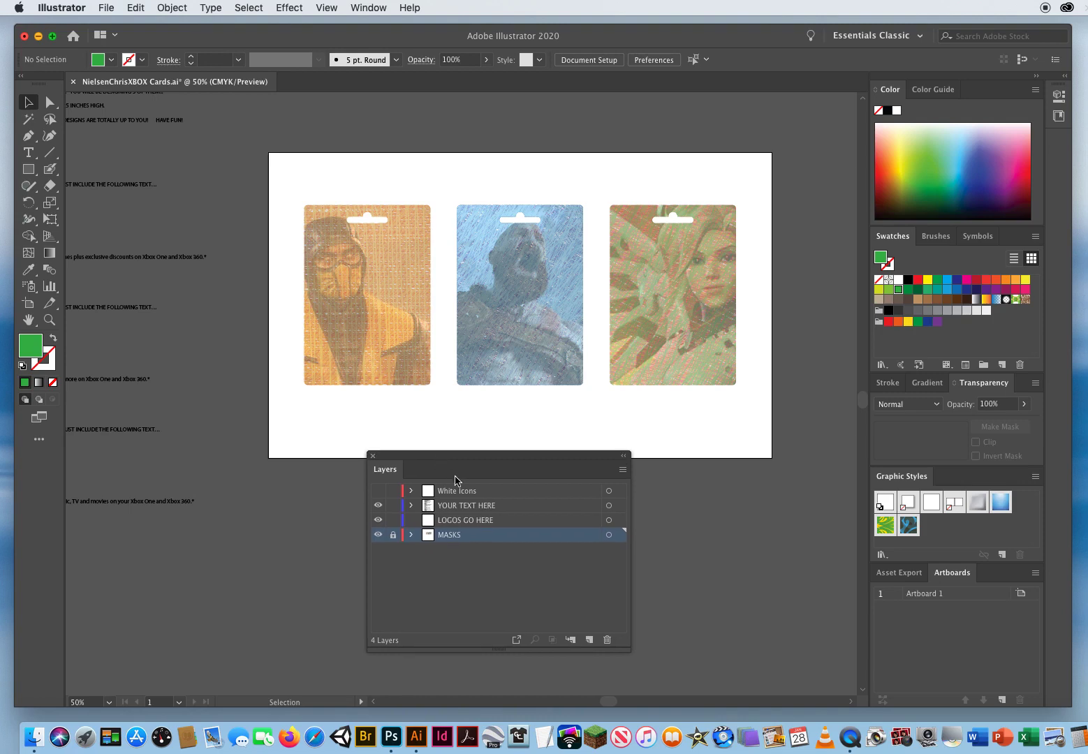
left_click(493, 509)
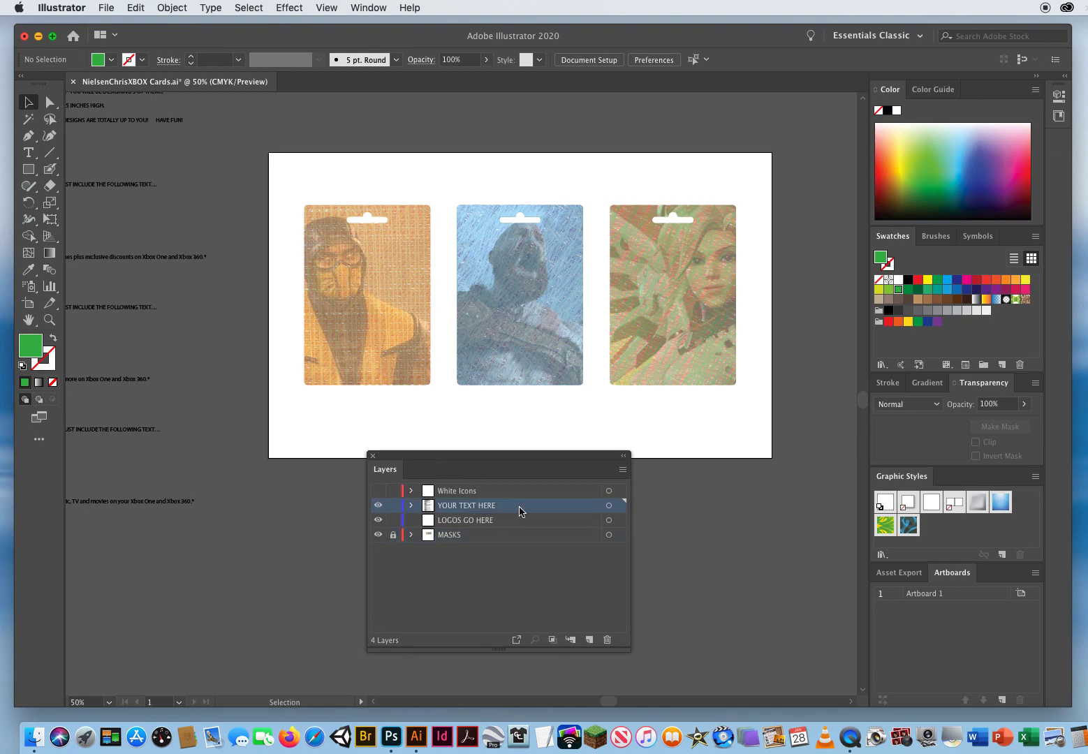
left_click_drag(424, 459, 491, 462)
left_click(49, 320)
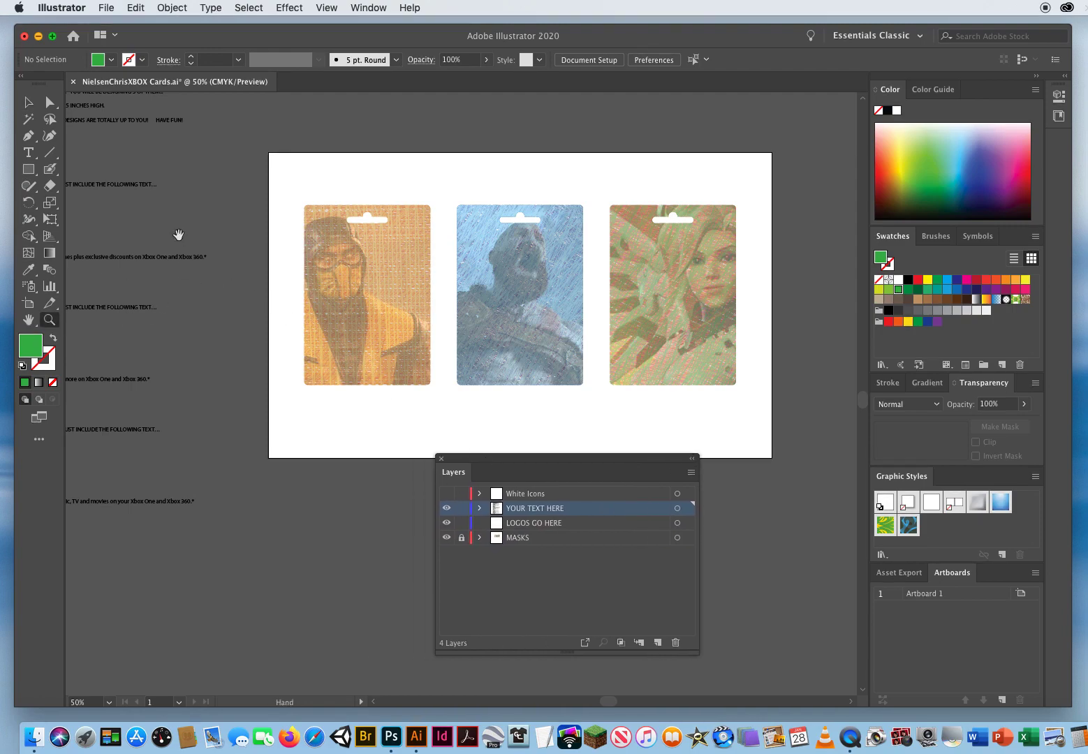
left_click_drag(177, 244, 325, 308)
Zoom the instruction text to 150%, keeping YOUR TEXT HERE as the active layer.
left_click(272, 284)
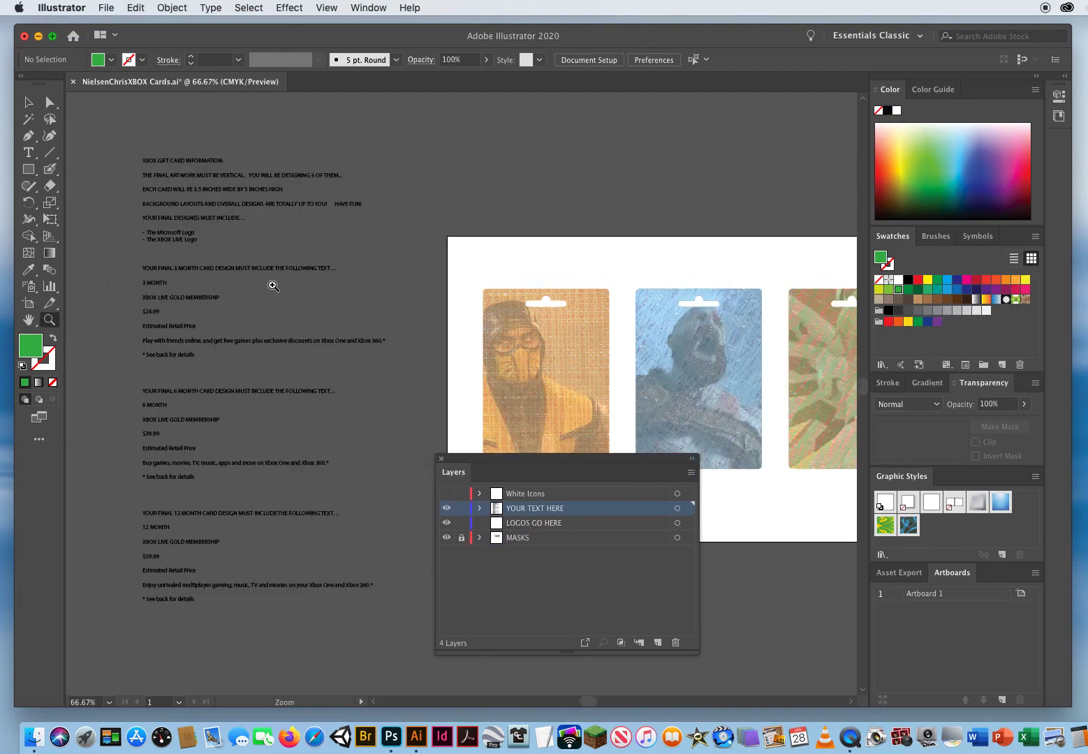
left_click(475, 350)
left_click_drag(476, 350, 149, 188)
left_click_drag(439, 279, 521, 253)
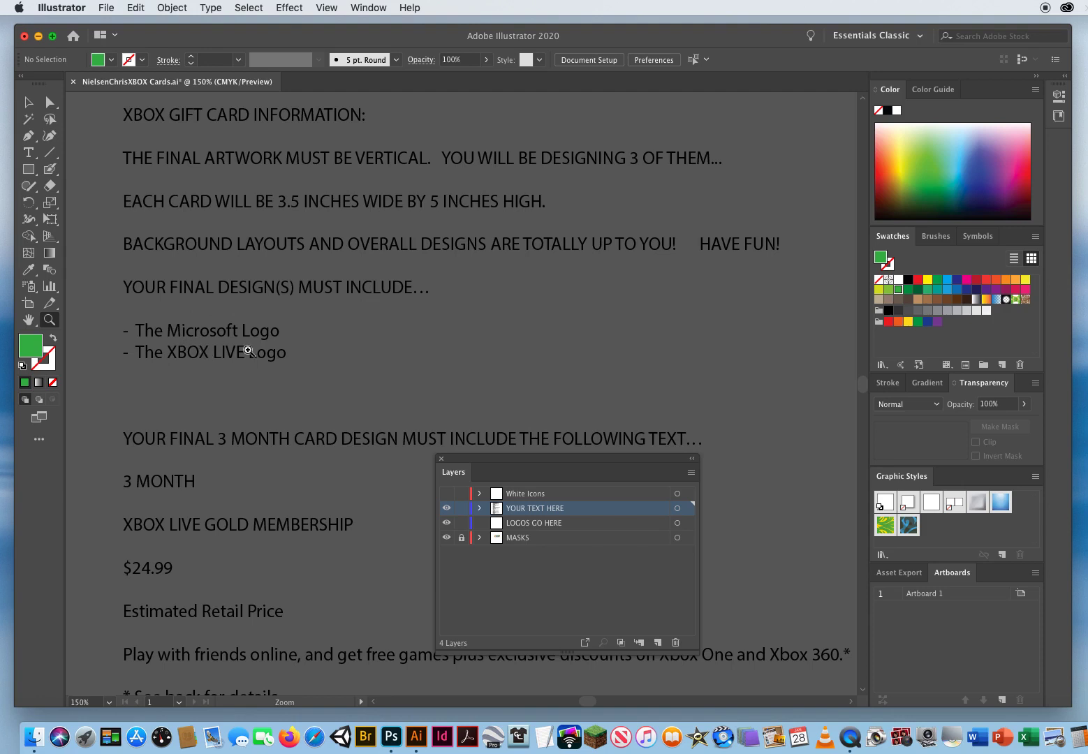
left_click(535, 524)
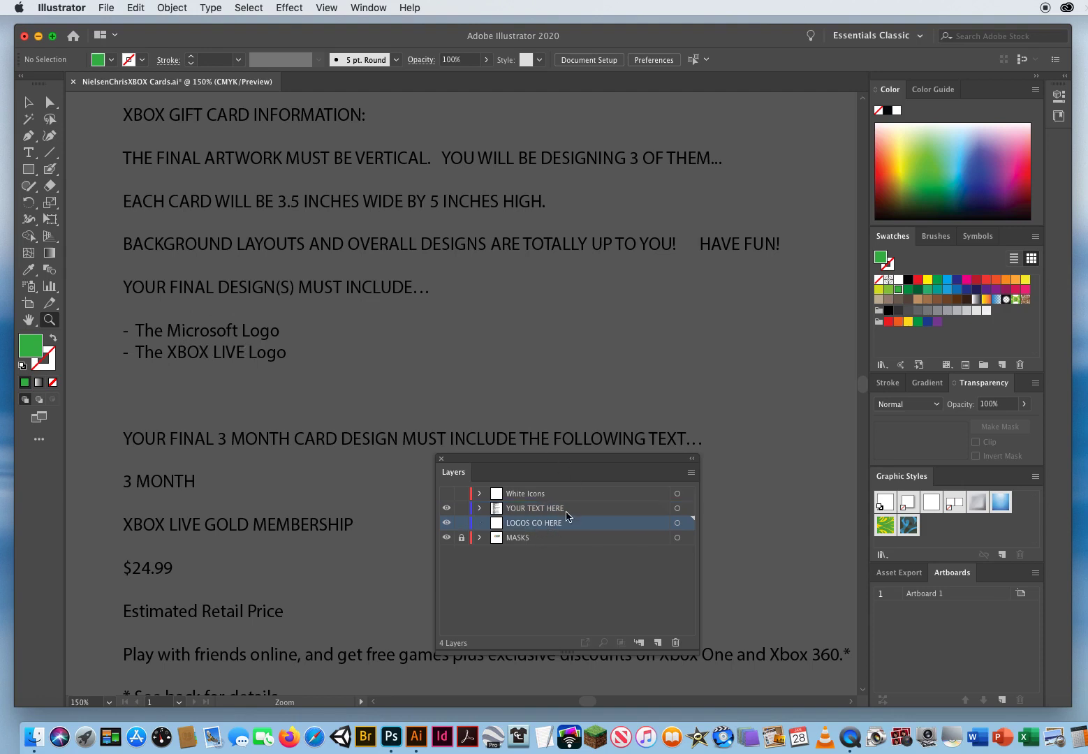
left_click(565, 510)
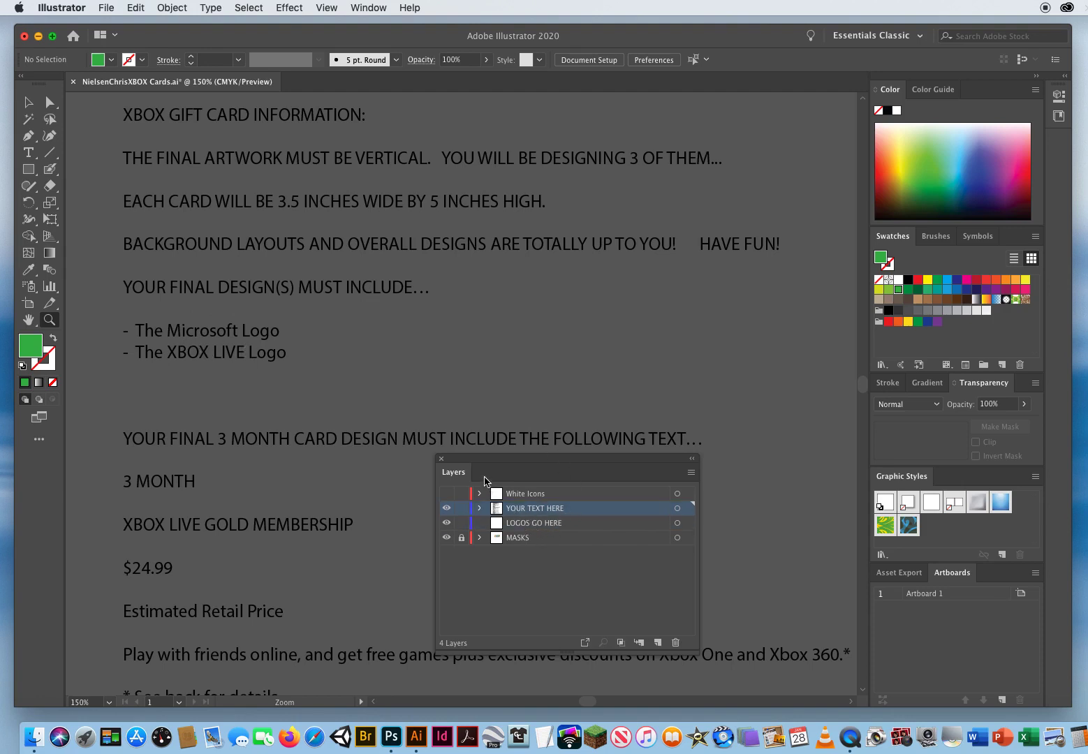
left_click_drag(474, 461, 490, 468)
Scroll through the 3, 6 and 12 month text blocks, then return to the 3 MONTH block.
left_click_drag(340, 477, 352, 199)
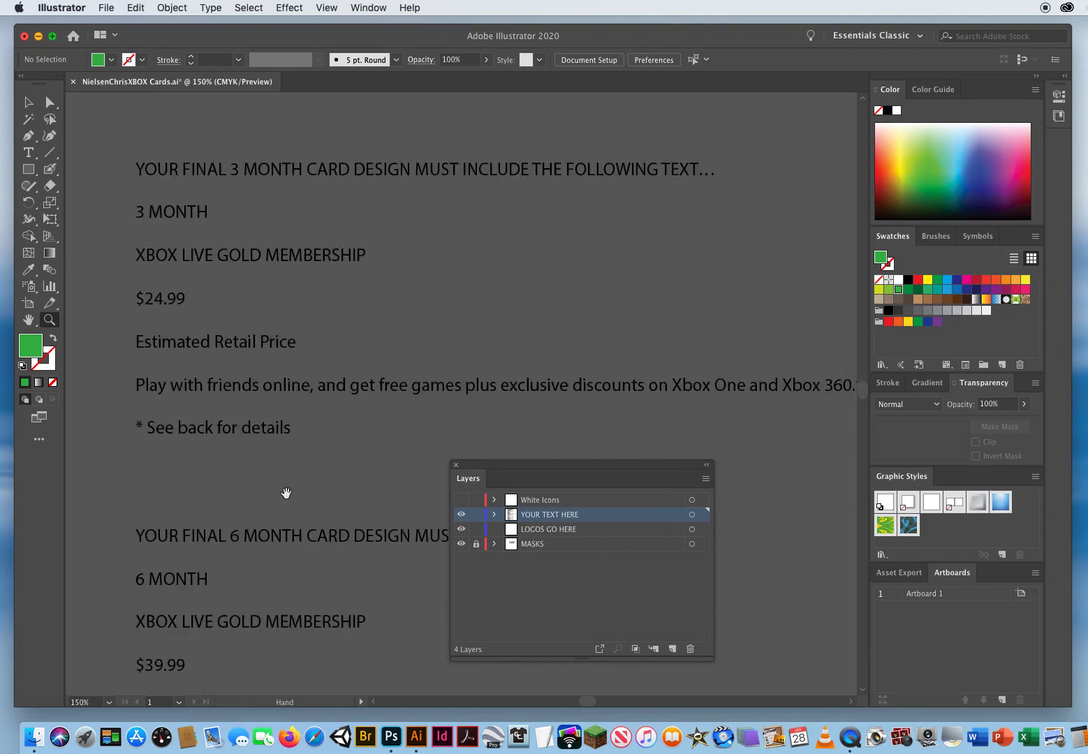
key("space")
left_click_drag(303, 486, 311, 172)
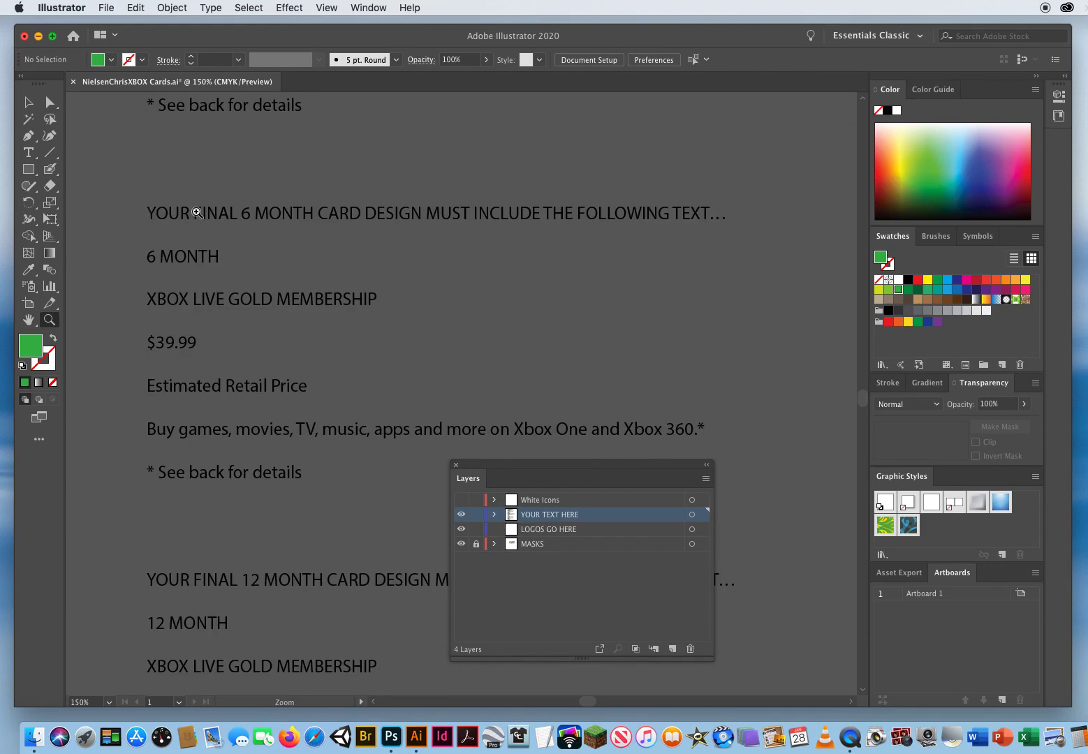
left_click_drag(291, 532, 281, 289)
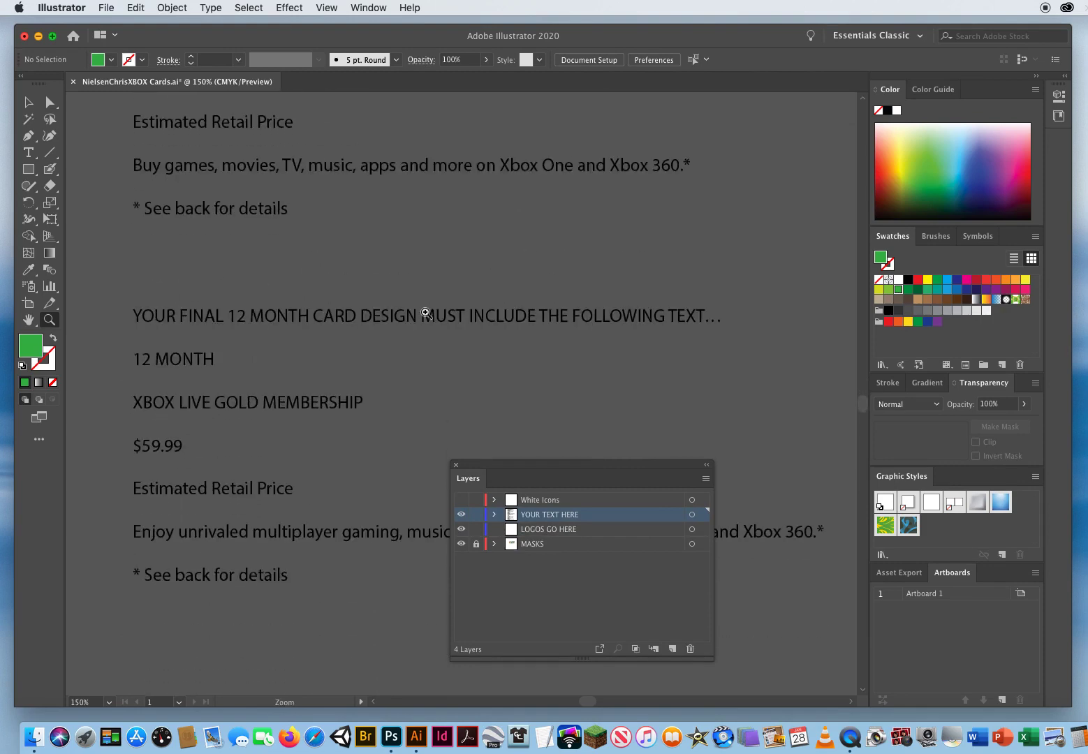
left_click_drag(324, 189, 289, 565)
scroll(296, 420, "up", 5)
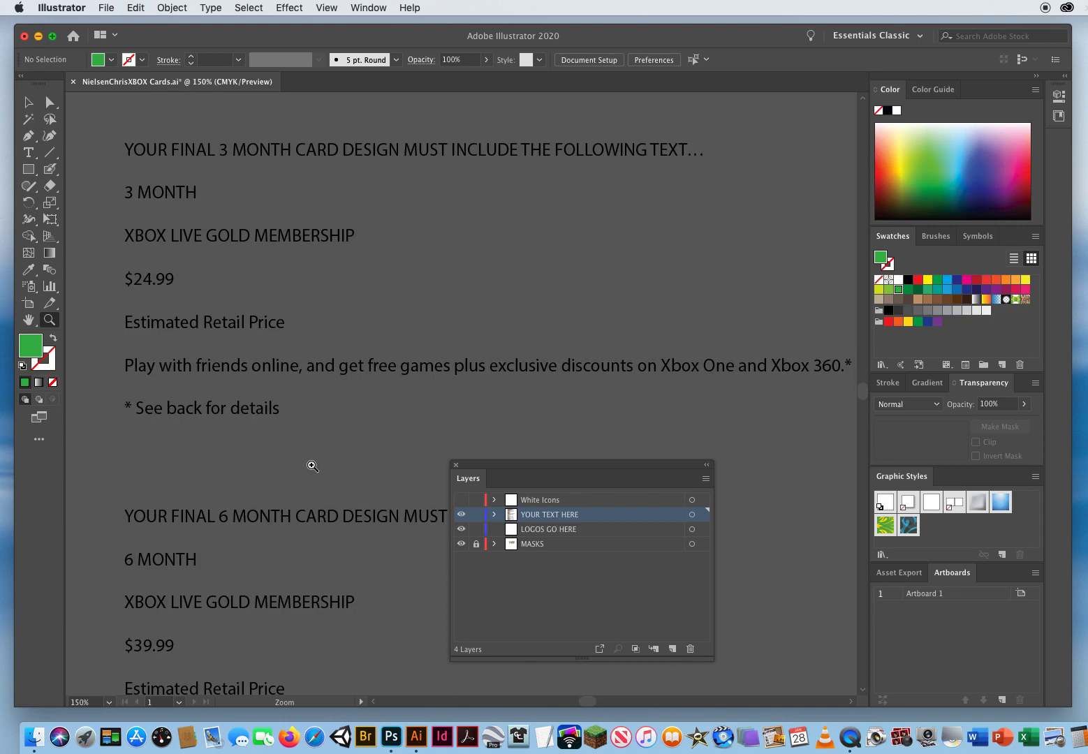
scroll(329, 349, "up", 1)
scroll(329, 349, "left", 1)
Select and copy the words '3 MONTH' from the 3-month card instructions, then deselect.
left_click(28, 153)
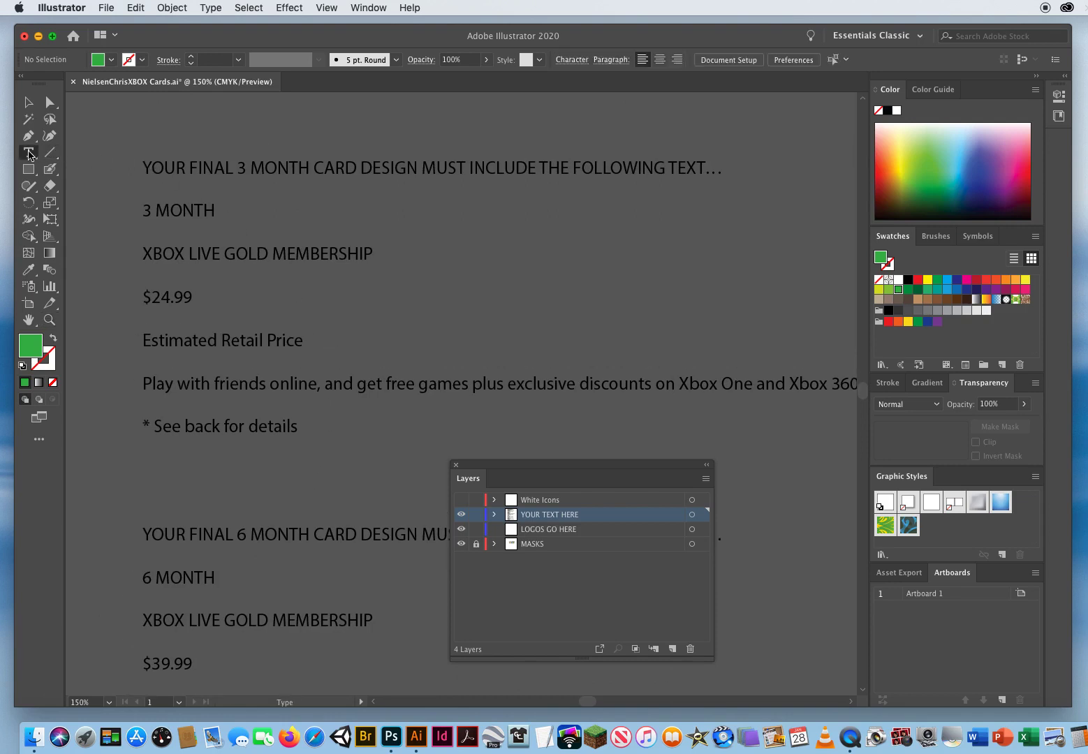
left_click_drag(145, 210, 217, 208)
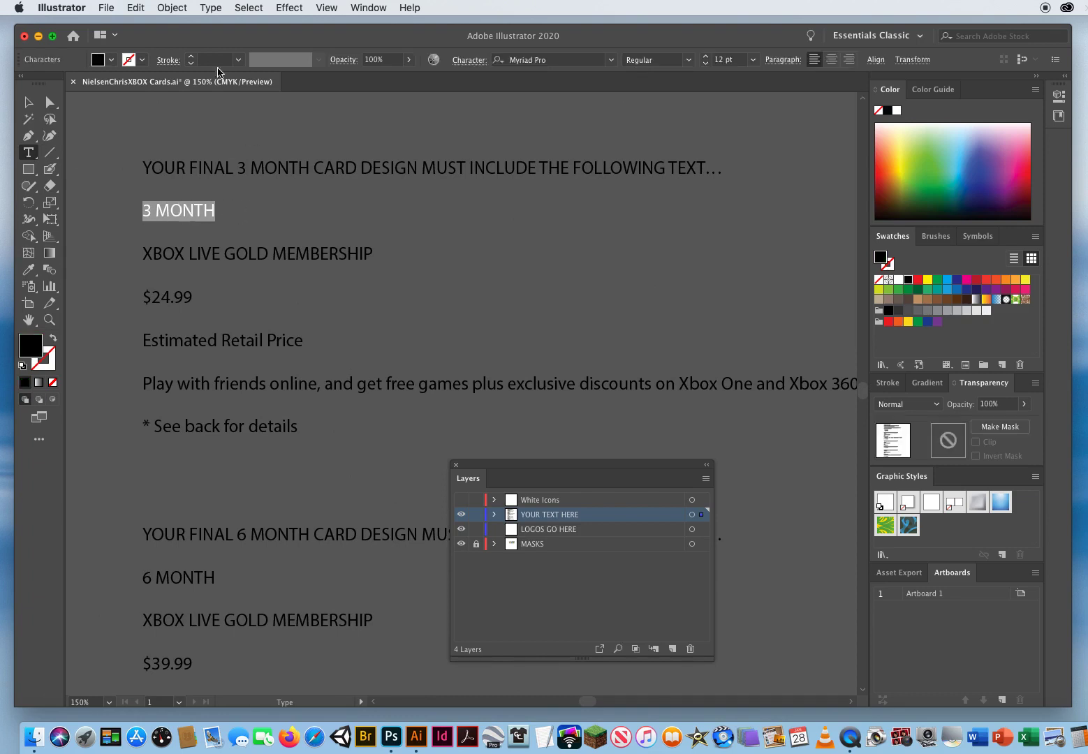
left_click(135, 7)
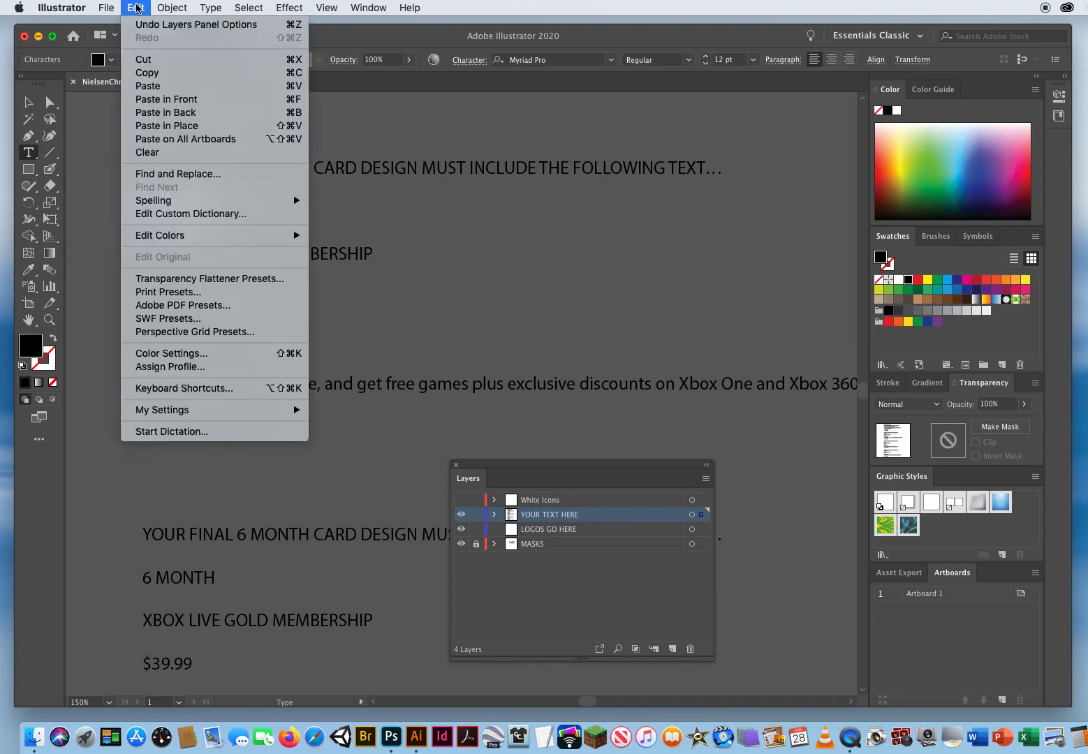
left_click(155, 73)
left_click(29, 103)
left_click(335, 469)
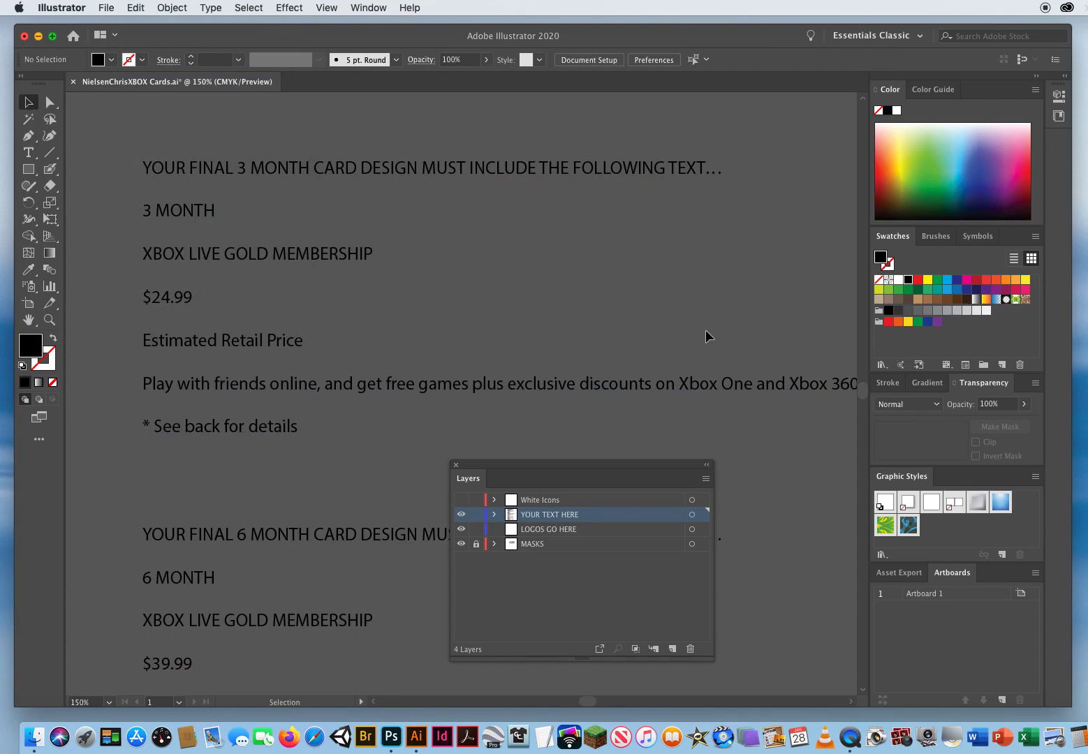
key("space")
Pan to the orange card and paste '3 MONTH' as a text line near its lower left.
left_click_drag(798, 307, 158, 284)
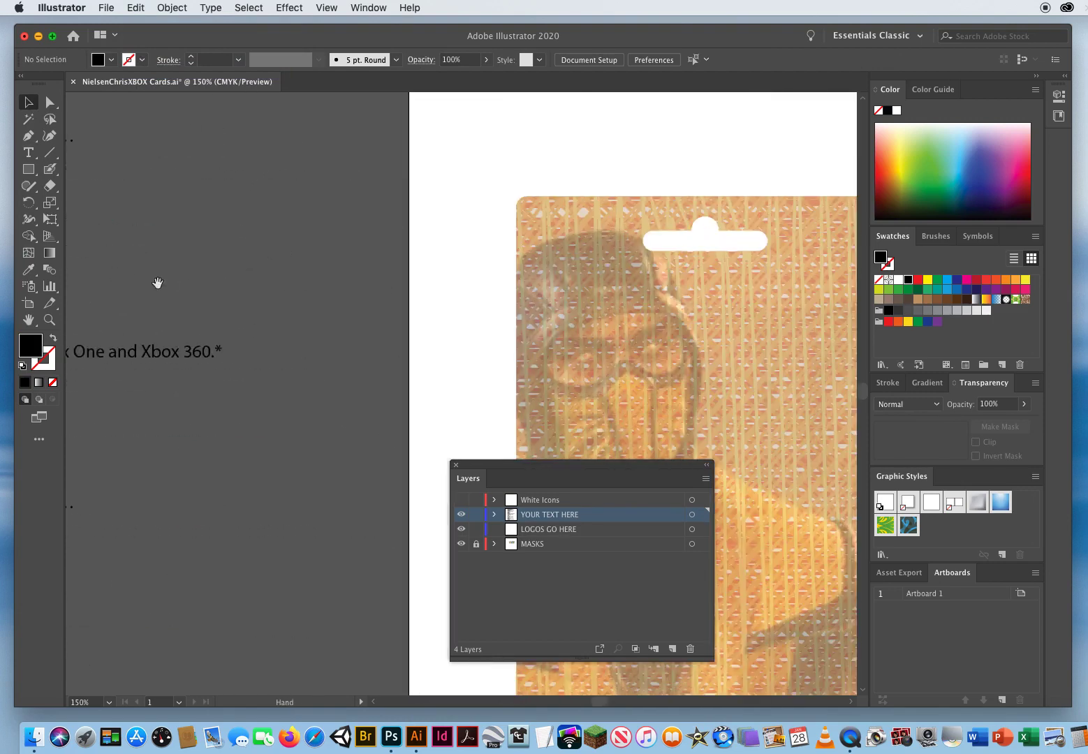
left_click_drag(663, 327, 340, 199)
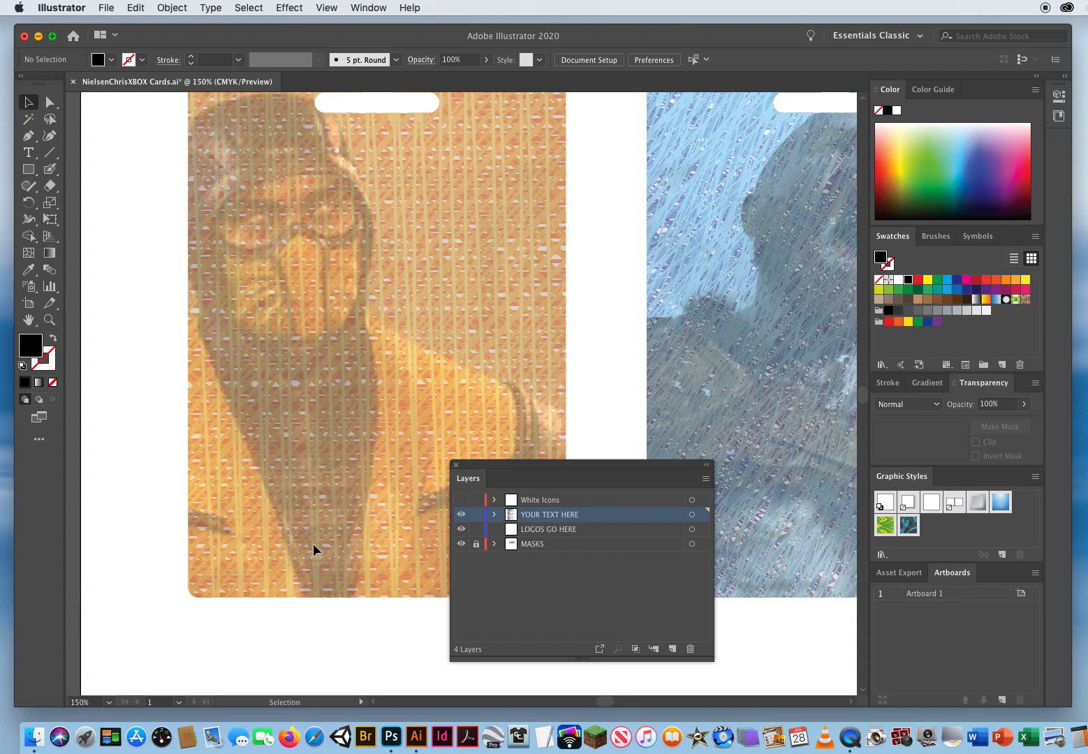
left_click_drag(493, 471, 586, 449)
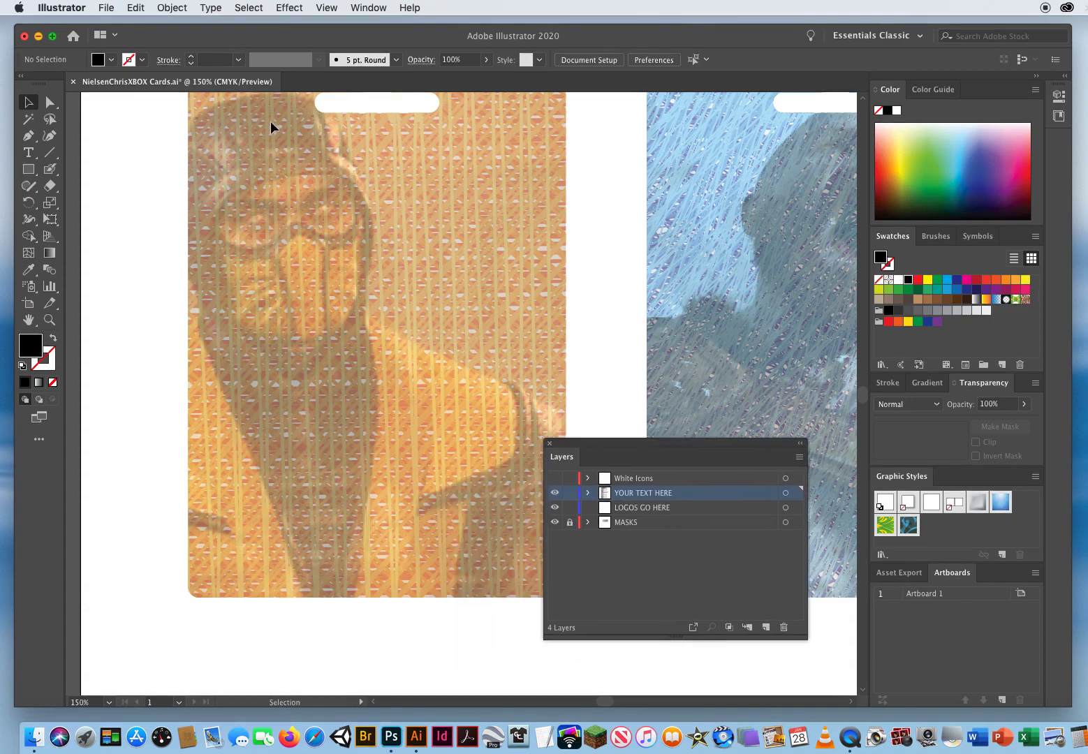
left_click(28, 154)
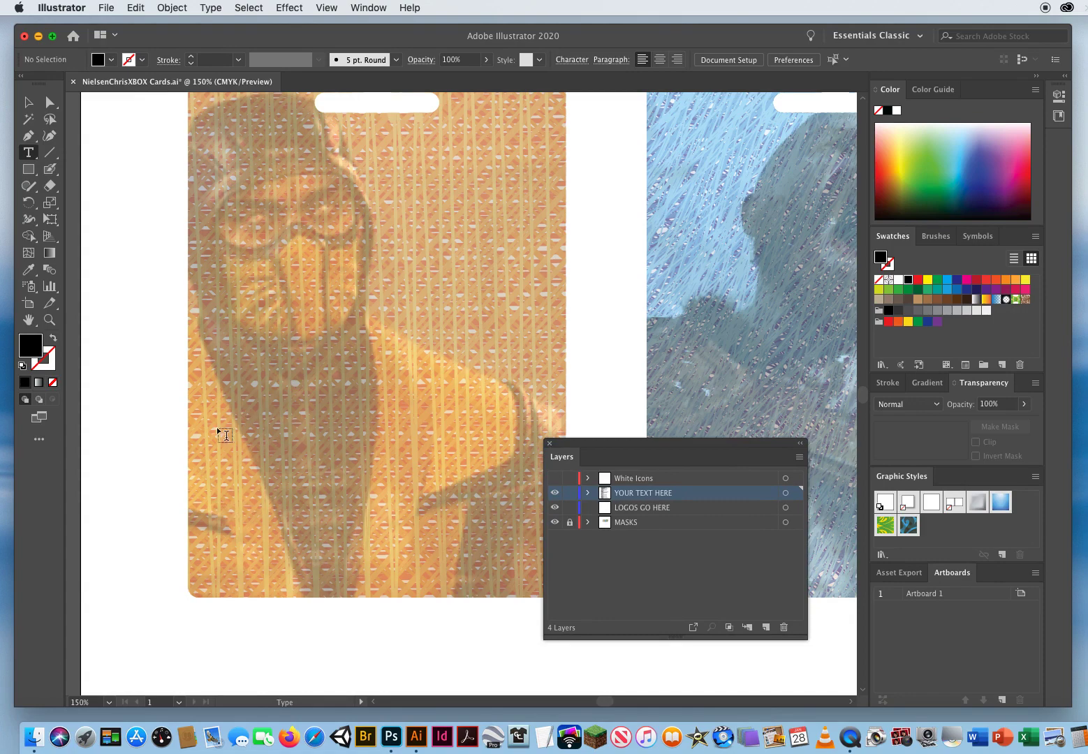
left_click(219, 504)
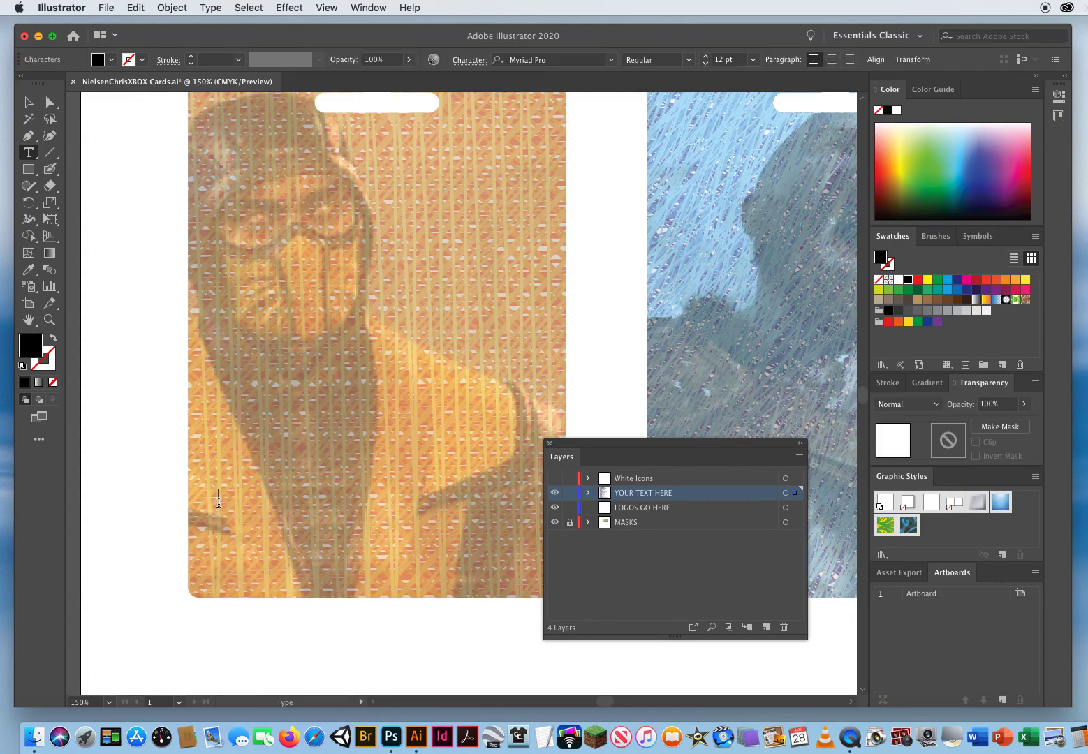
left_click(138, 9)
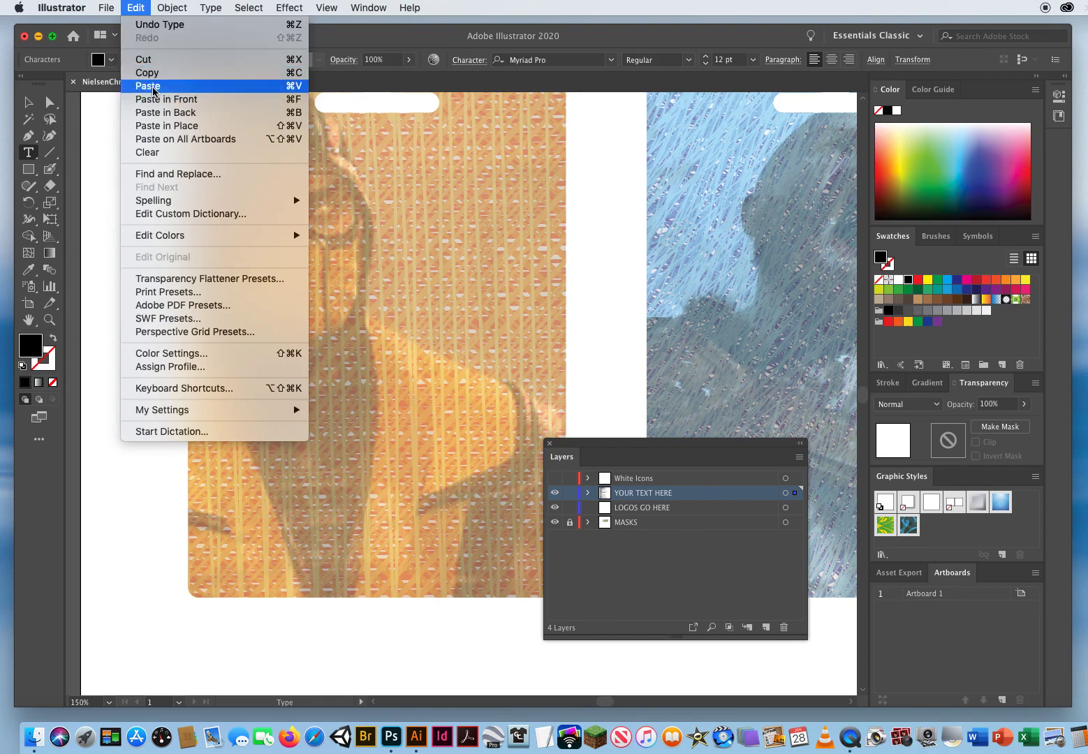
left_click(152, 87)
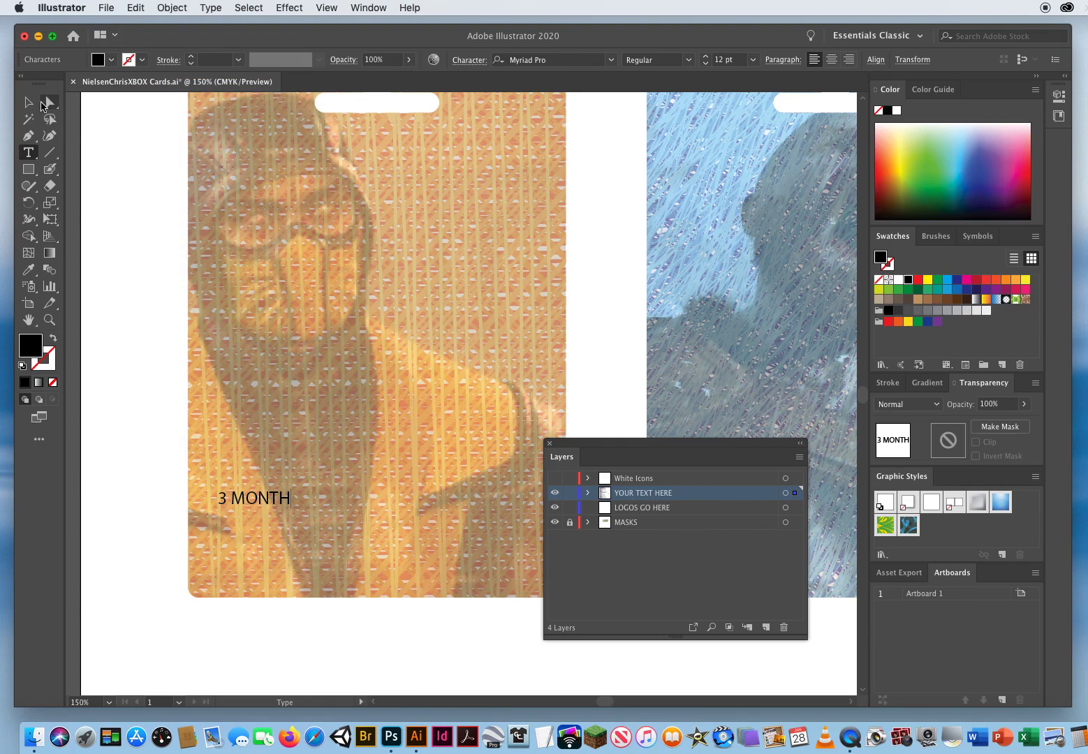
left_click(28, 103)
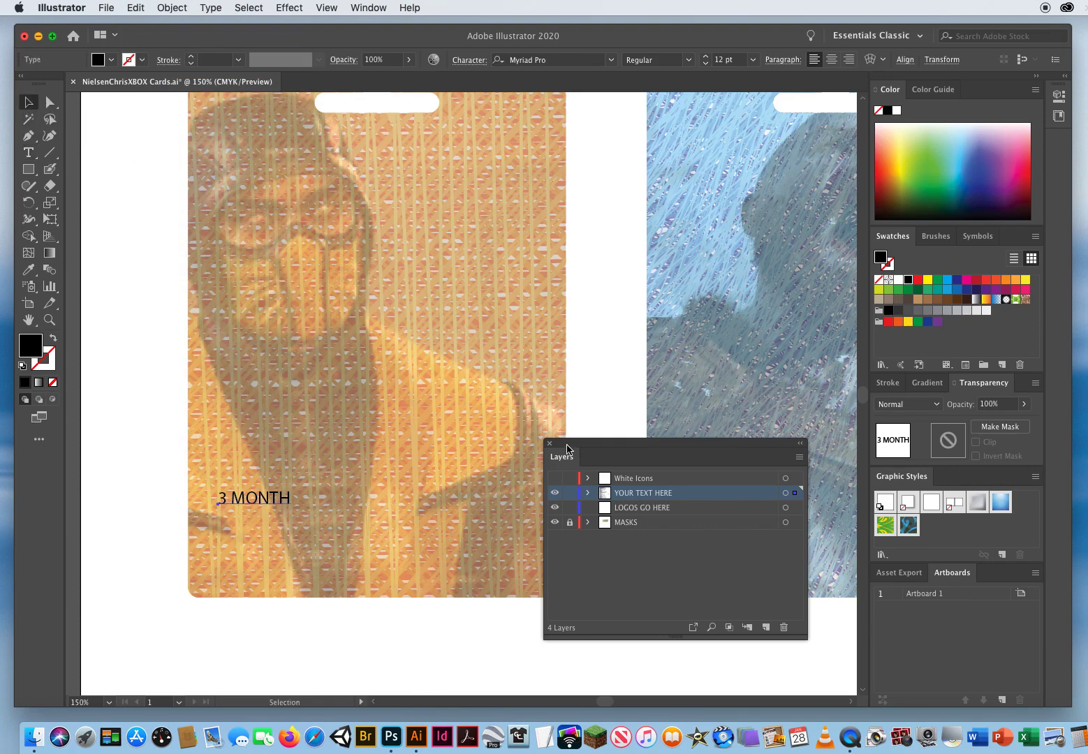
Move 3 MONTH toward the orange card's bottom-left corner and show the Character panel's full options.
left_click_drag(567, 448, 643, 500)
left_click_drag(241, 493, 243, 547)
key("super+t")
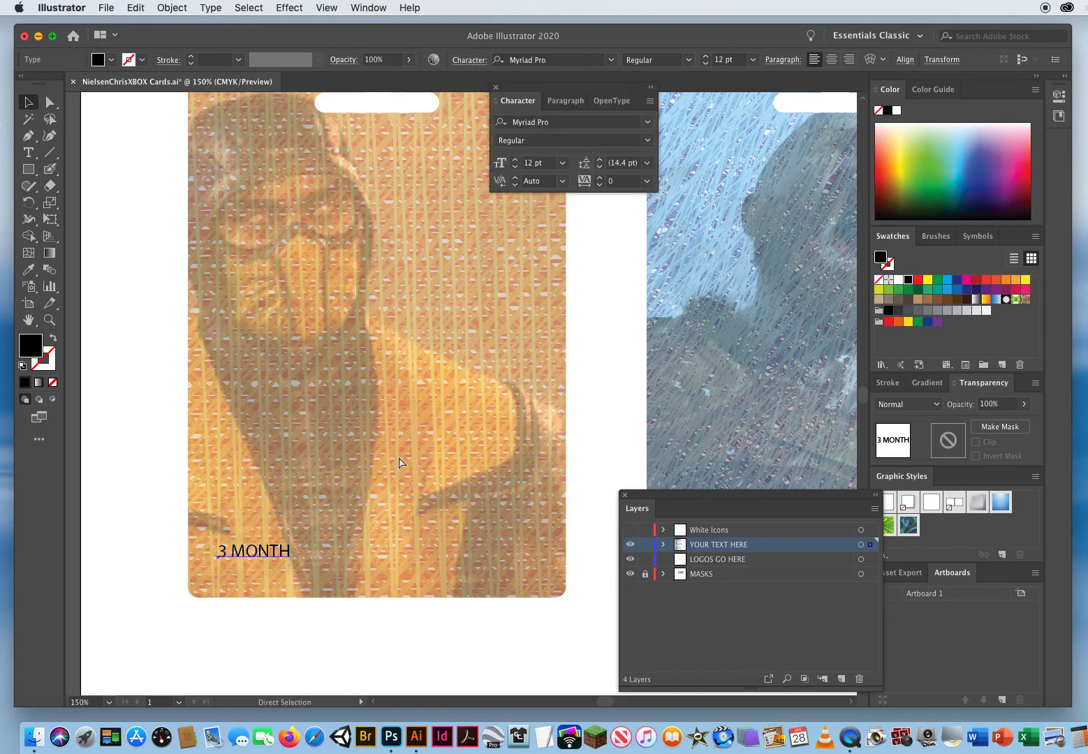
left_click_drag(538, 88, 505, 143)
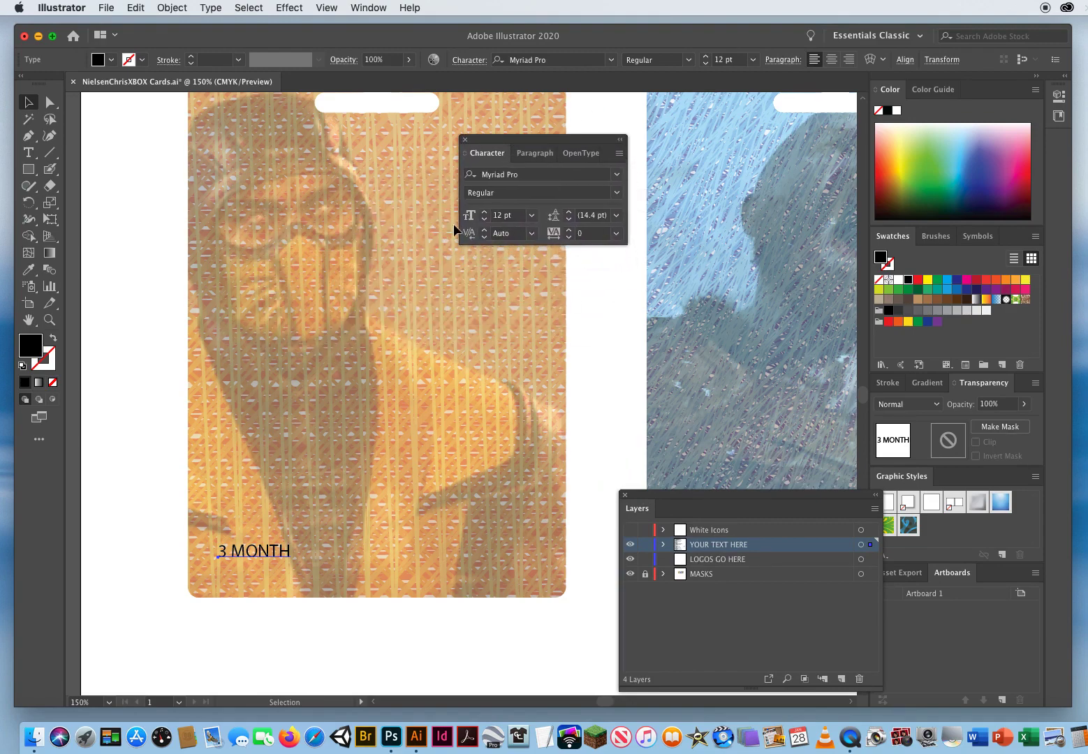
left_click(619, 153)
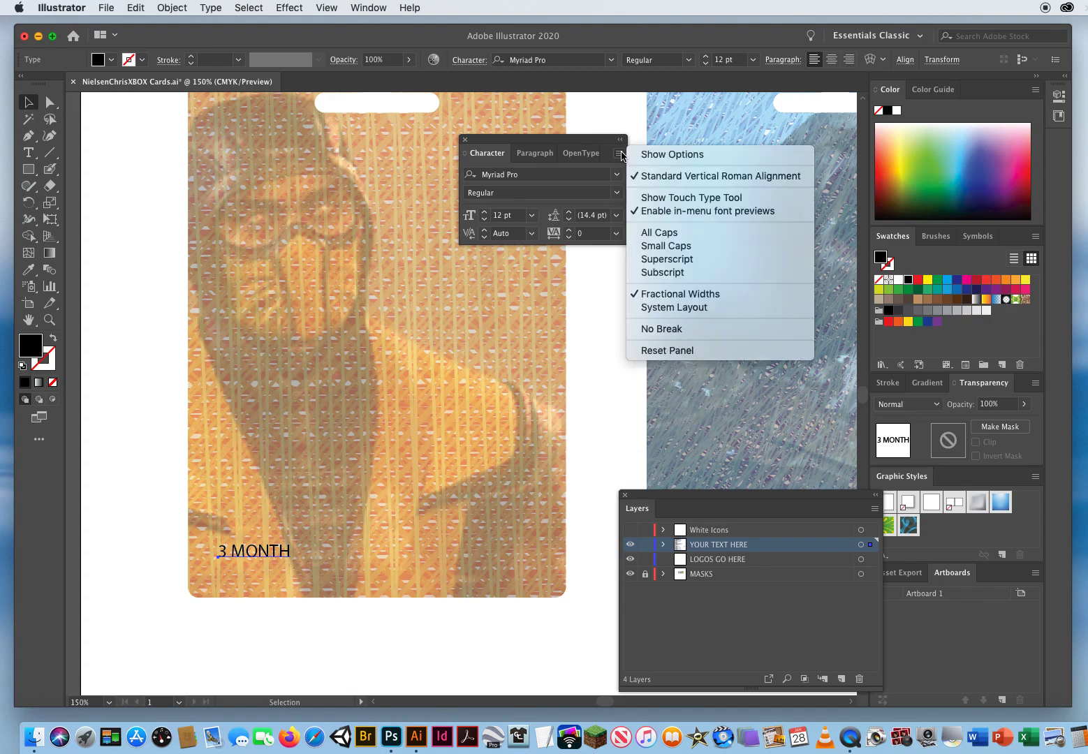
left_click(667, 155)
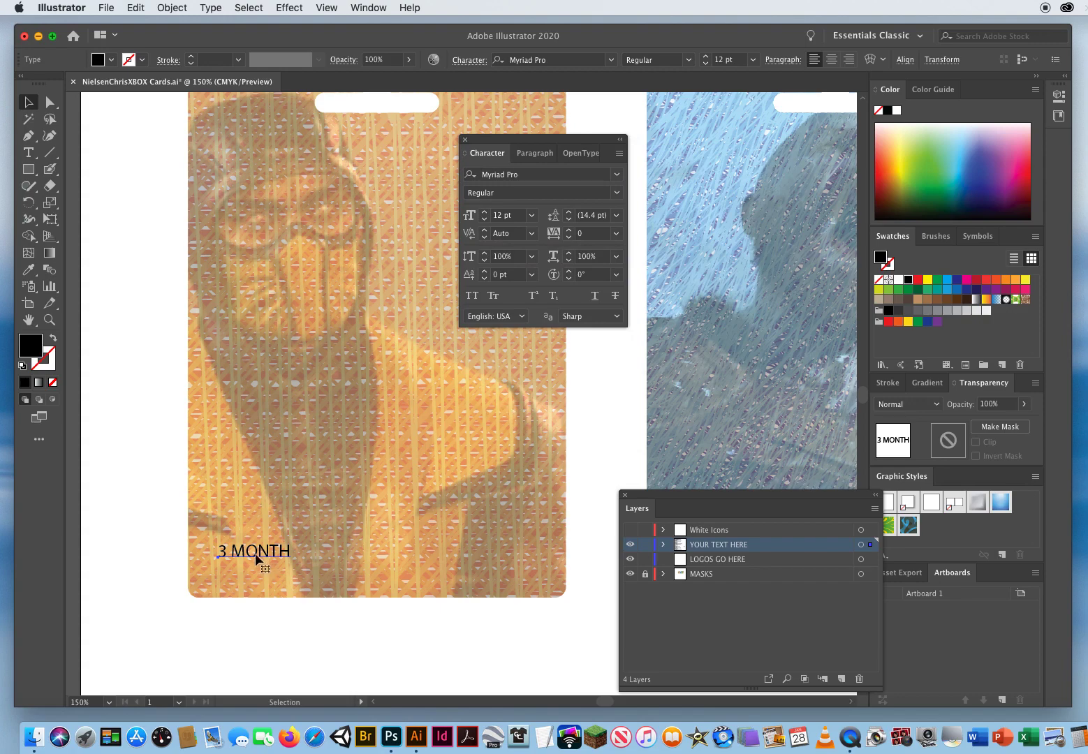
left_click_drag(257, 556, 243, 574)
Change the 3 MONTH text's font from Myriad Pro to Impact in the Character panel.
left_click(510, 173)
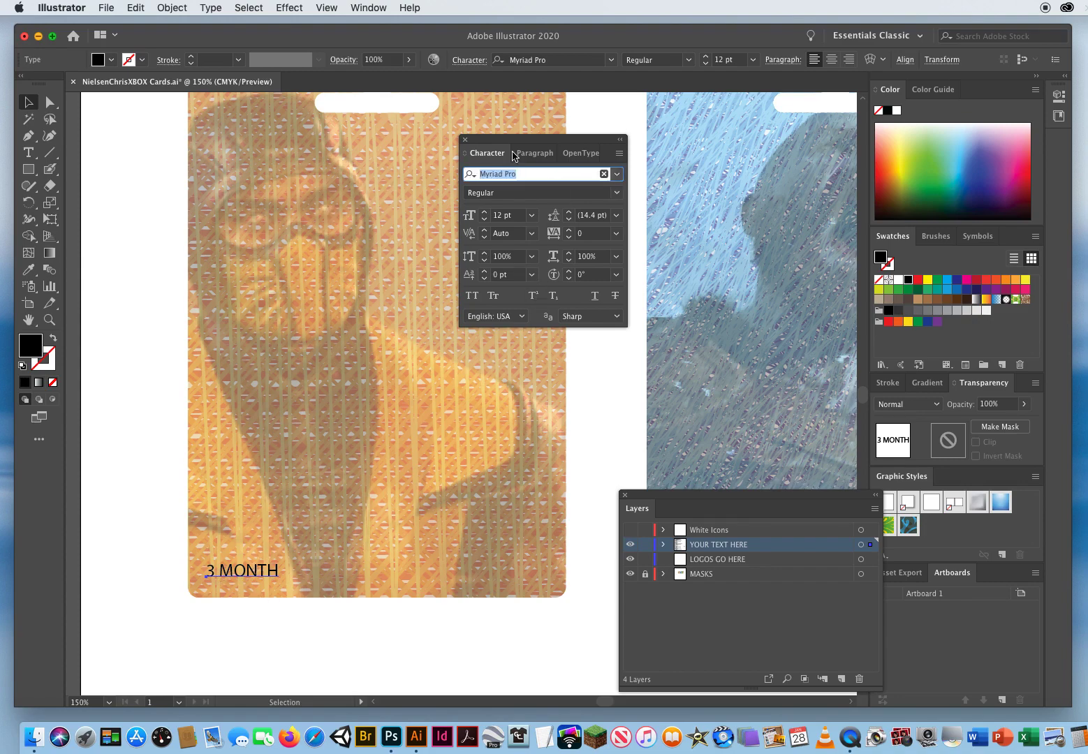
left_click(617, 174)
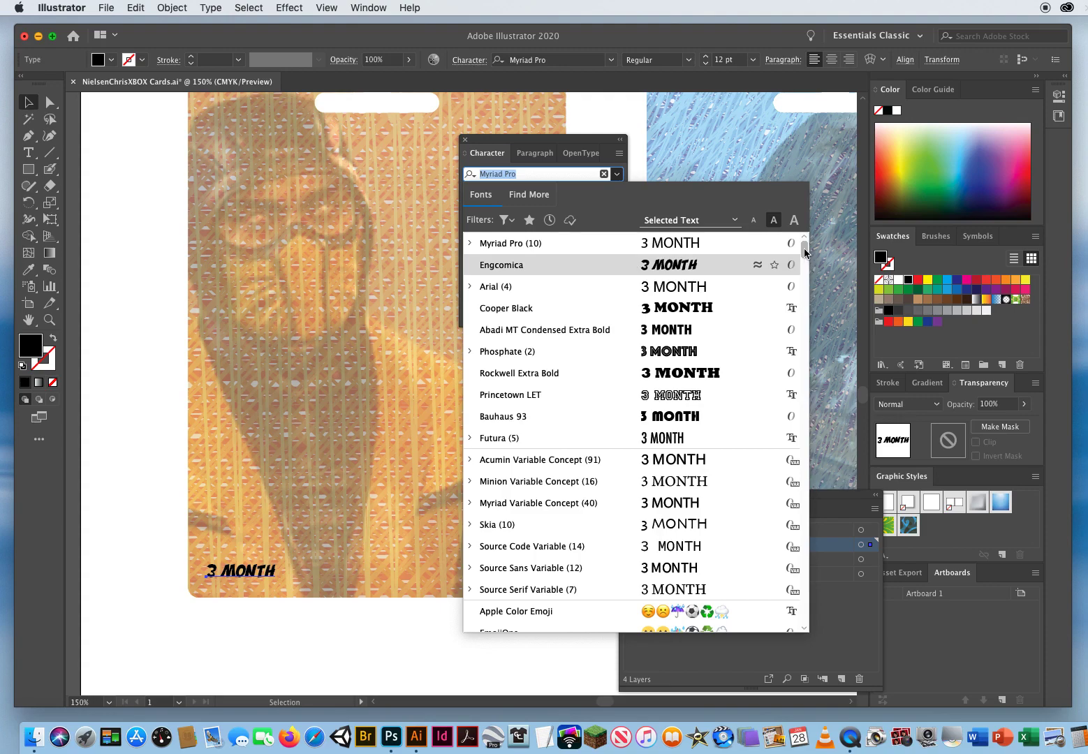
left_click_drag(805, 252, 770, 362)
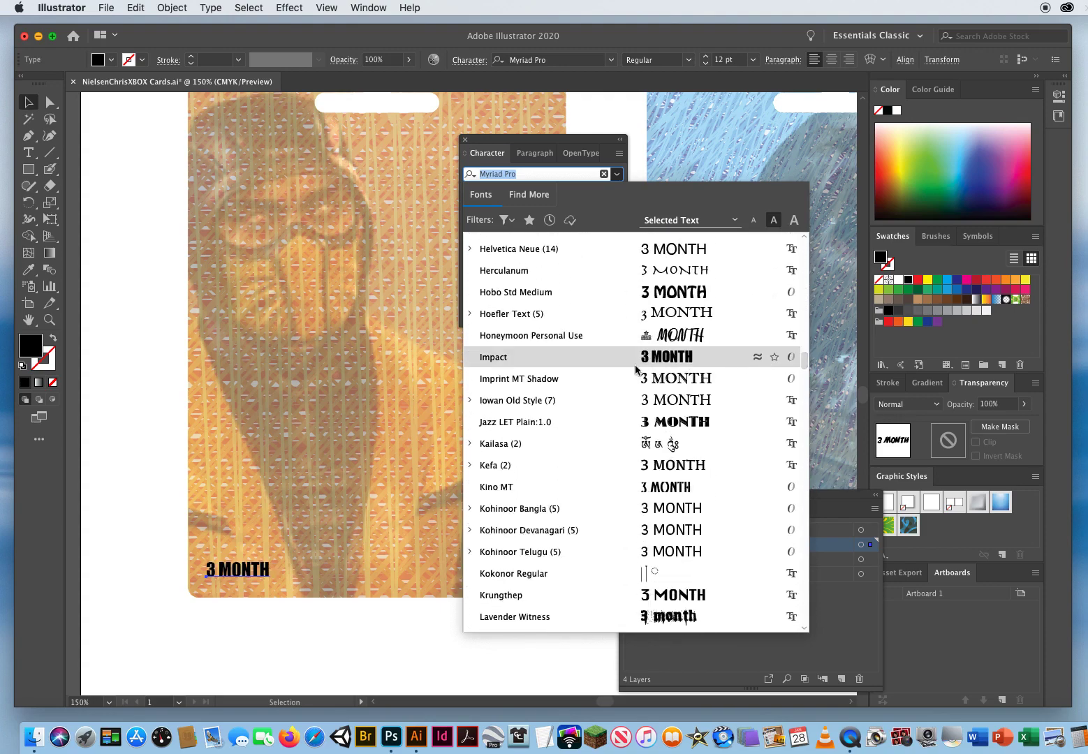
left_click(519, 359)
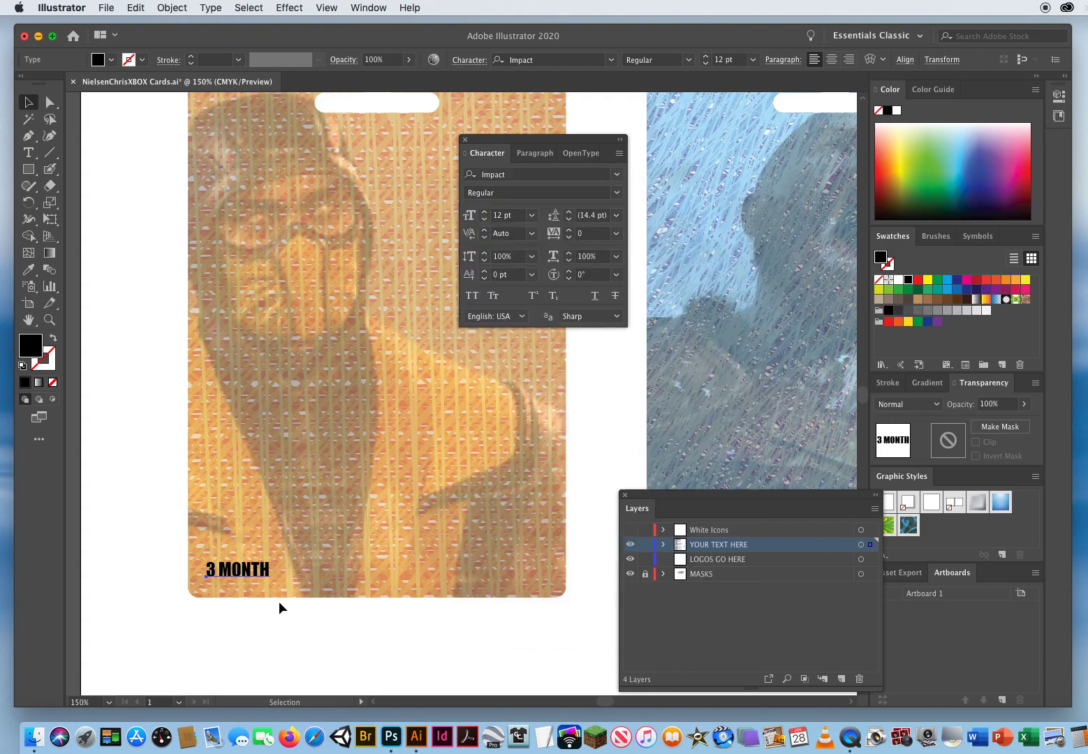
left_click(517, 215)
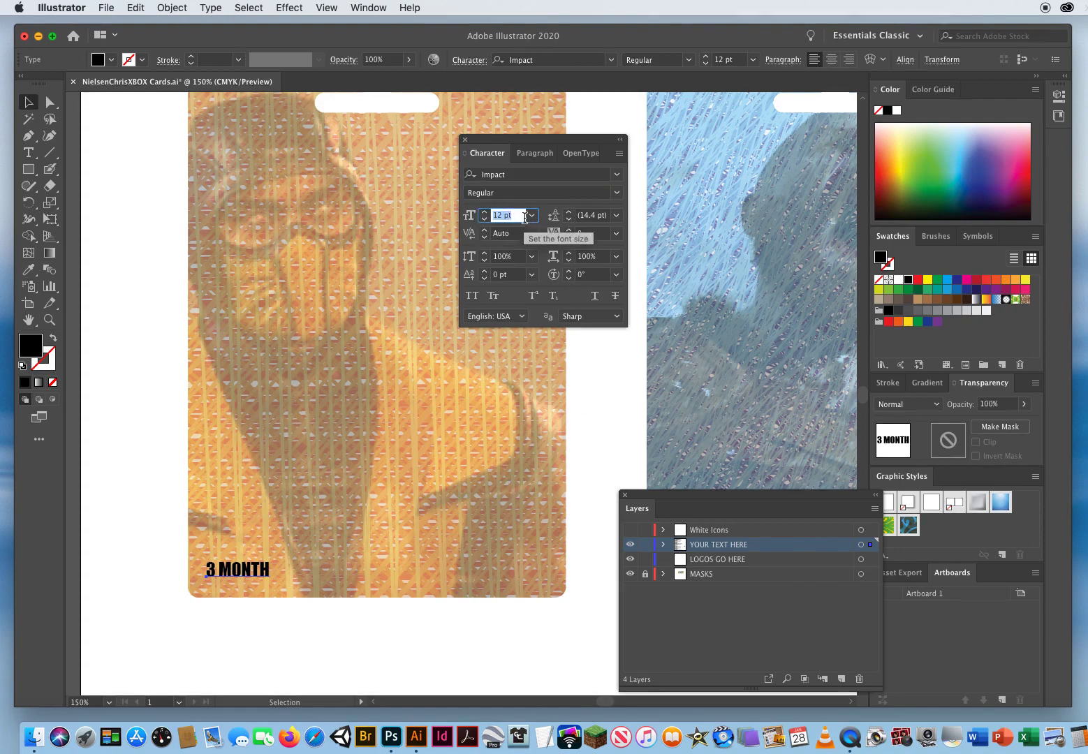
Step the 3 MONTH font size up from 12 pt to 32 pt and nudge it into place.
left_click(485, 211)
left_click(484, 211)
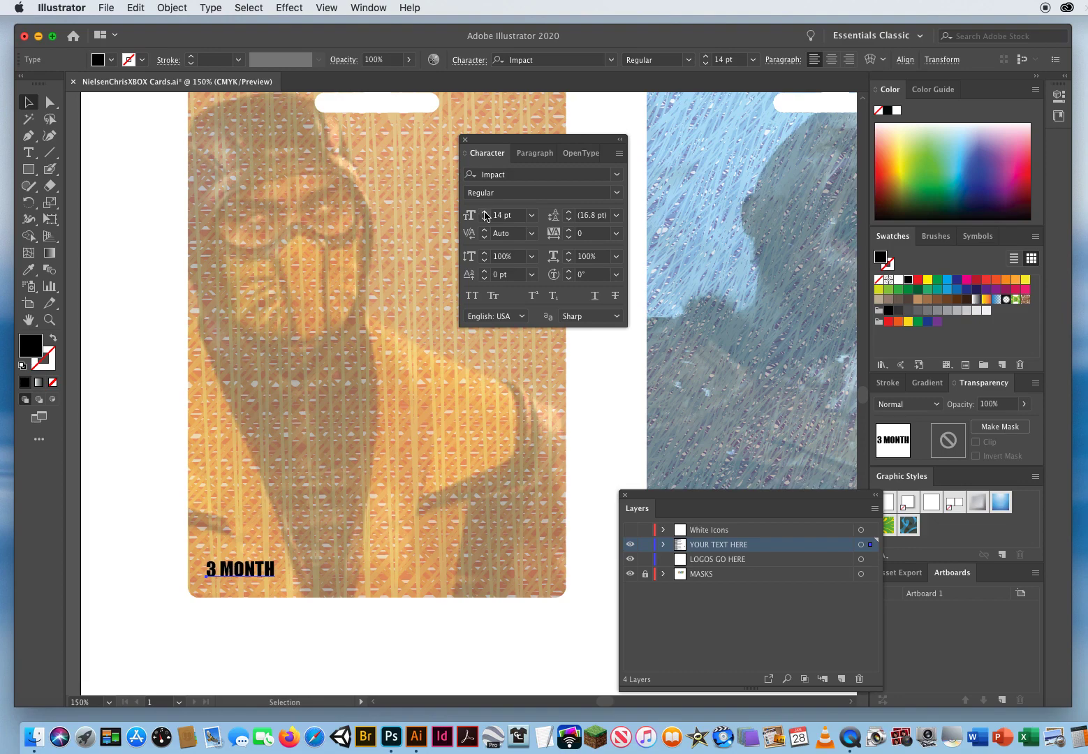
left_click(485, 212)
left_click(485, 212)
double_click(485, 212)
double_click(484, 212)
left_click(485, 212)
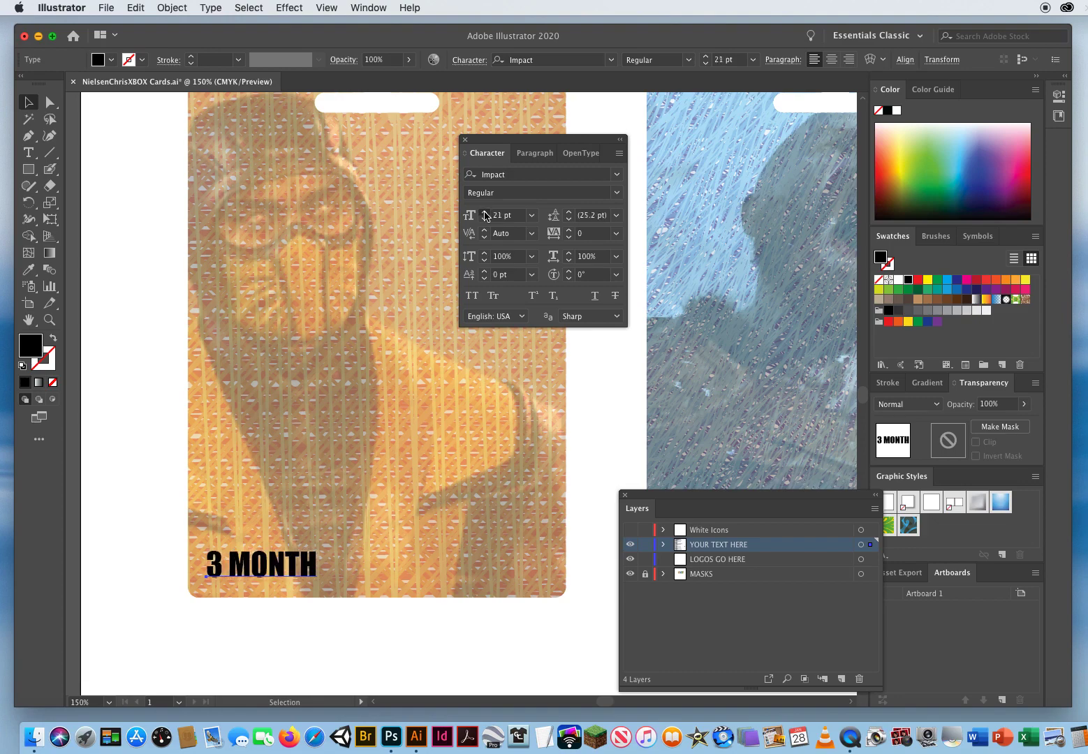
double_click(484, 212)
double_click(485, 211)
left_click(485, 212)
double_click(484, 215)
double_click(485, 215)
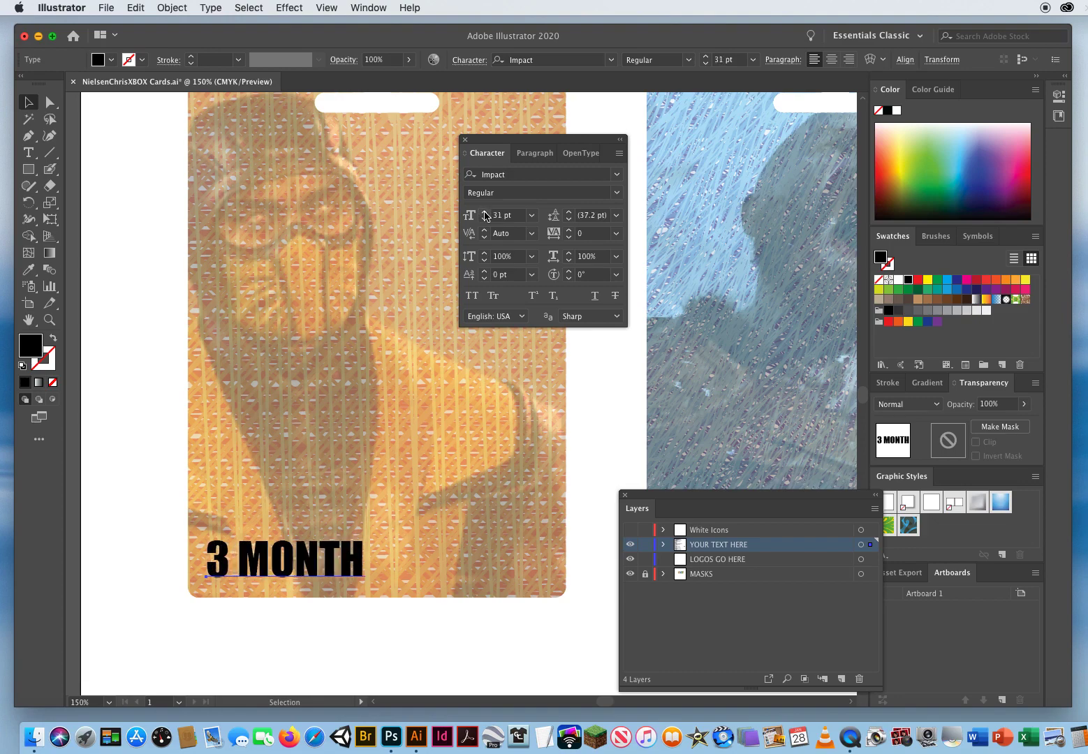
left_click(484, 215)
left_click(485, 215)
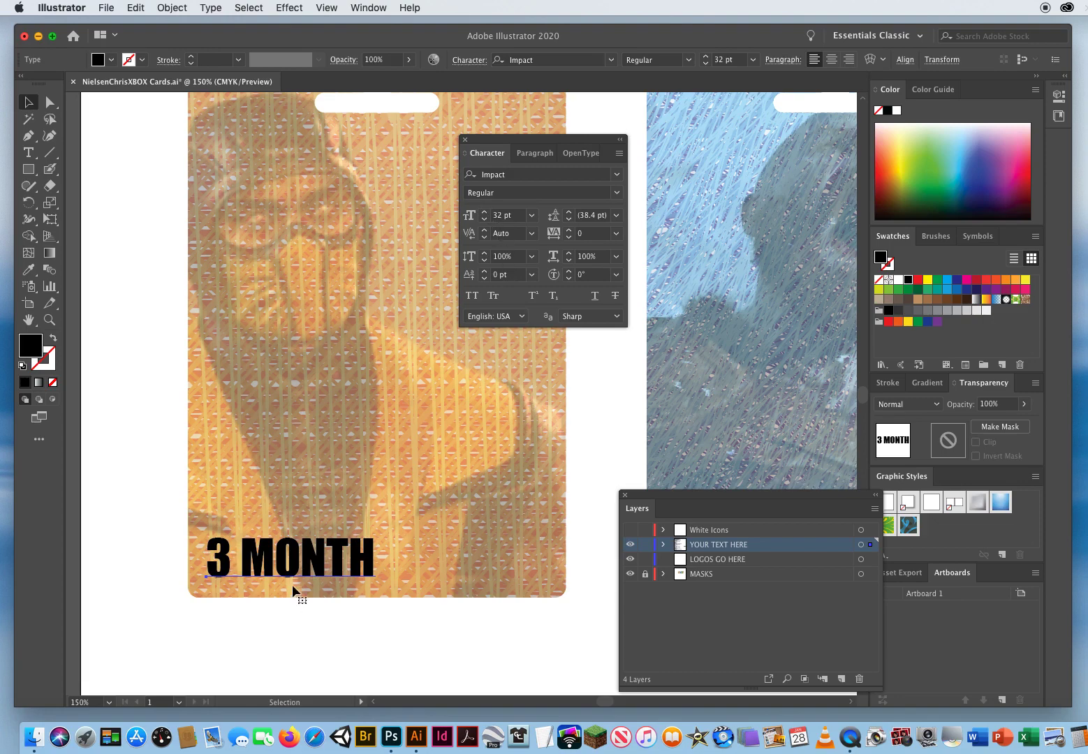
left_click_drag(283, 572, 282, 569)
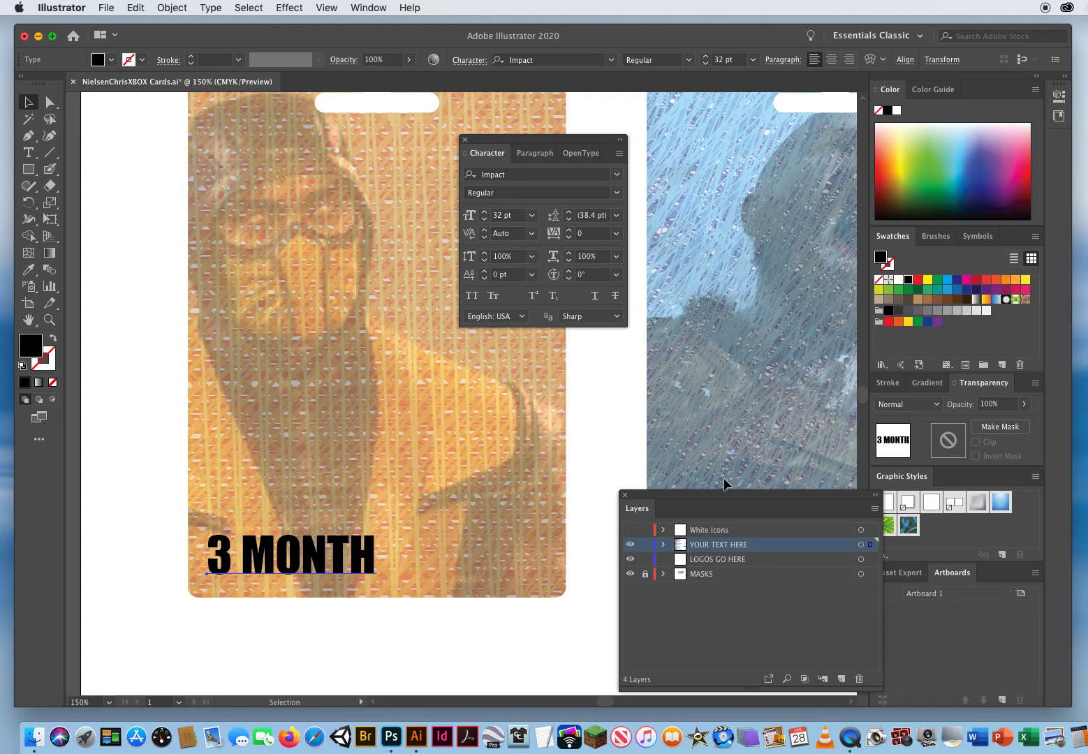
Zoom in closely on the 3 MONTH title at the orange card's lower left.
left_click_drag(668, 497, 598, 459)
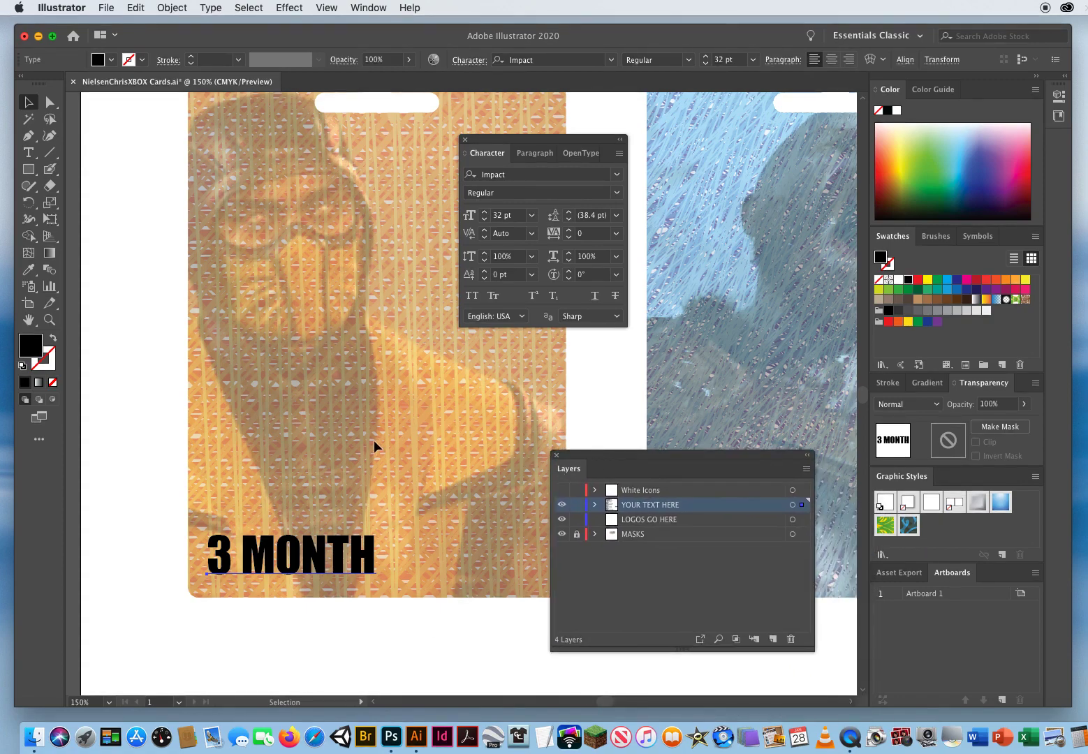
left_click(50, 320)
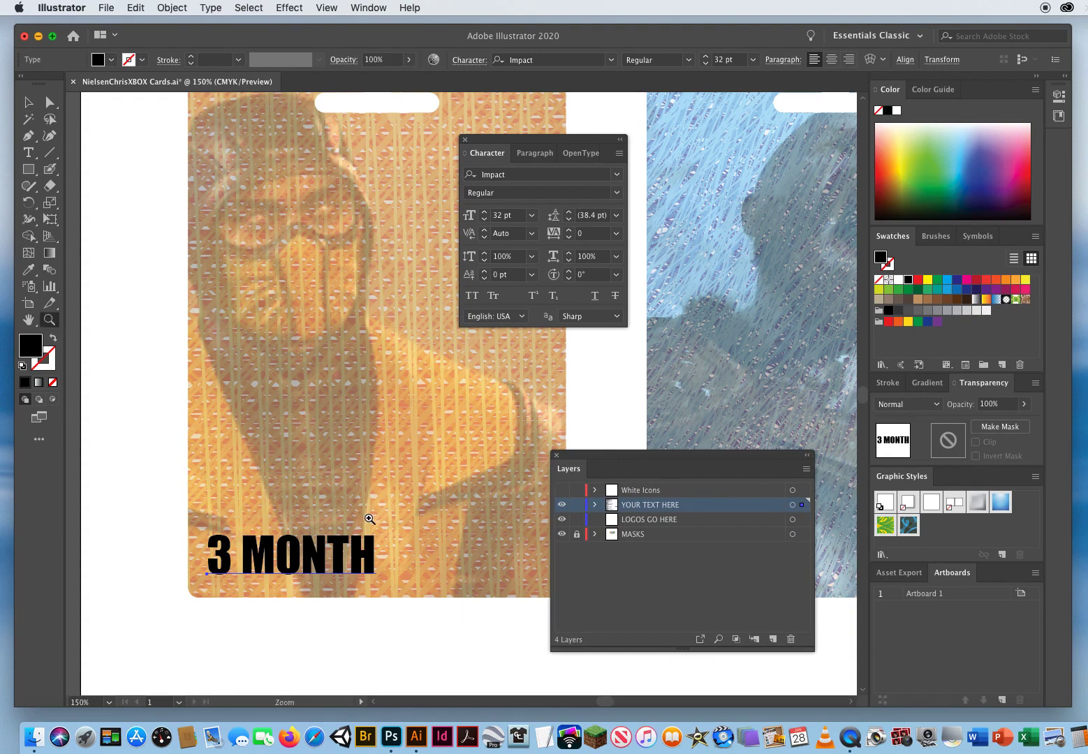
left_click(333, 520)
left_click(408, 455)
left_click_drag(452, 466, 312, 456)
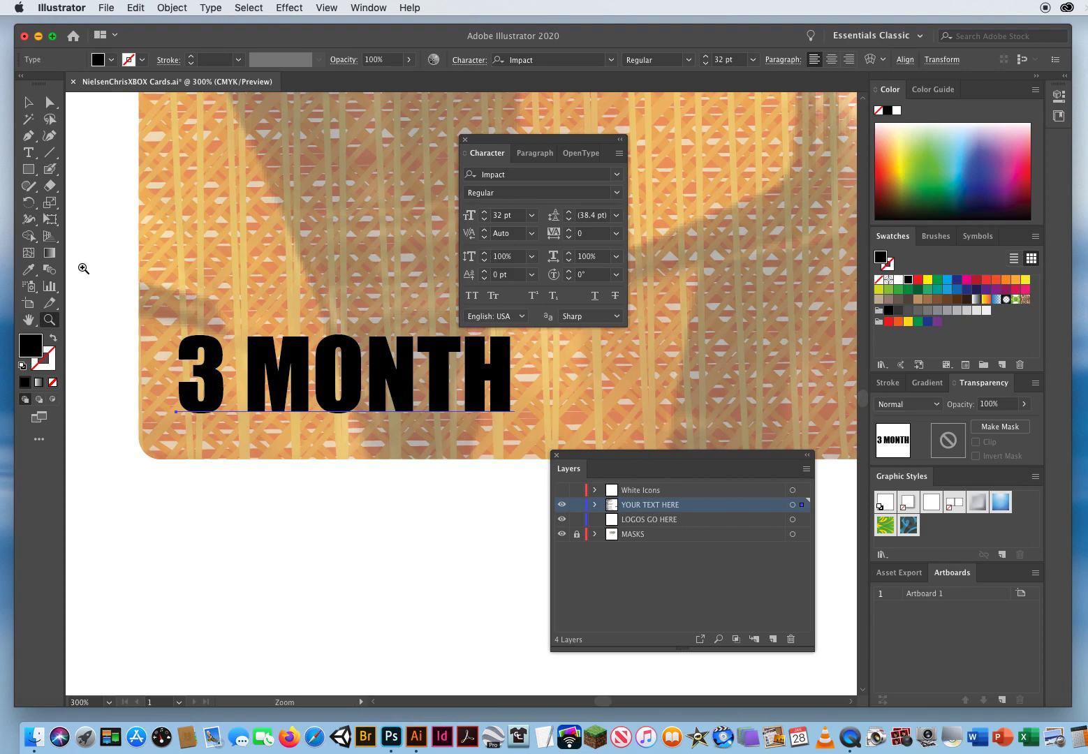
left_click(28, 102)
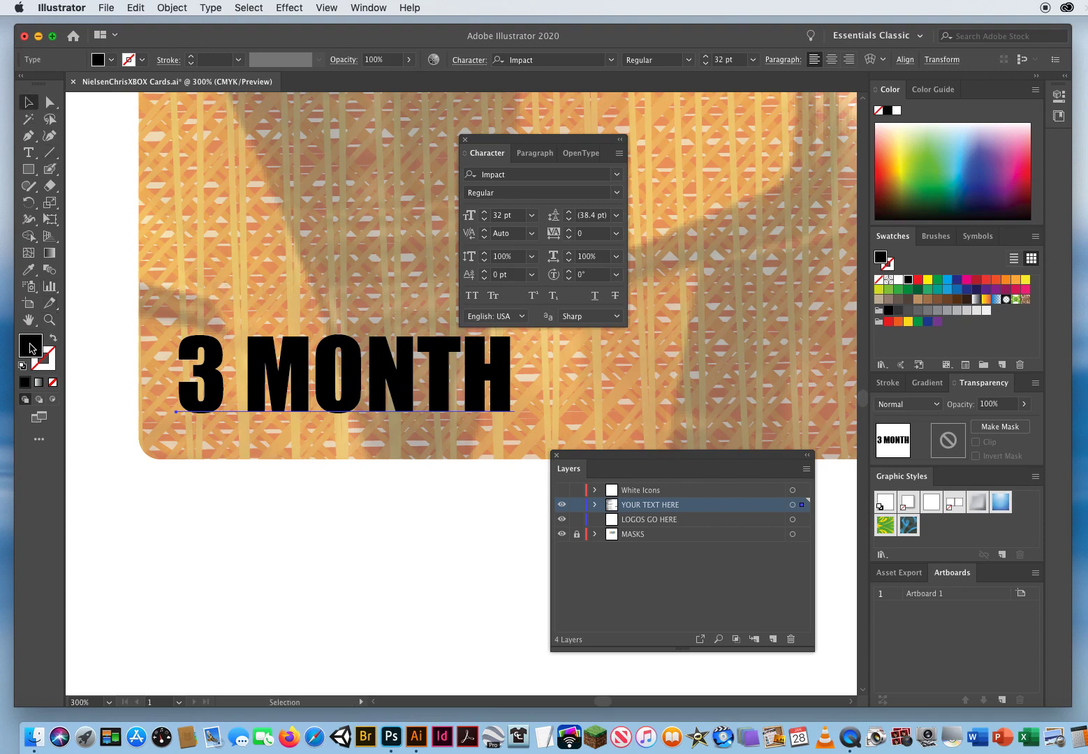
Give 3 MONTH a white fill, try a black stroke up to 4 pt, then set stroke to None.
left_click(899, 280)
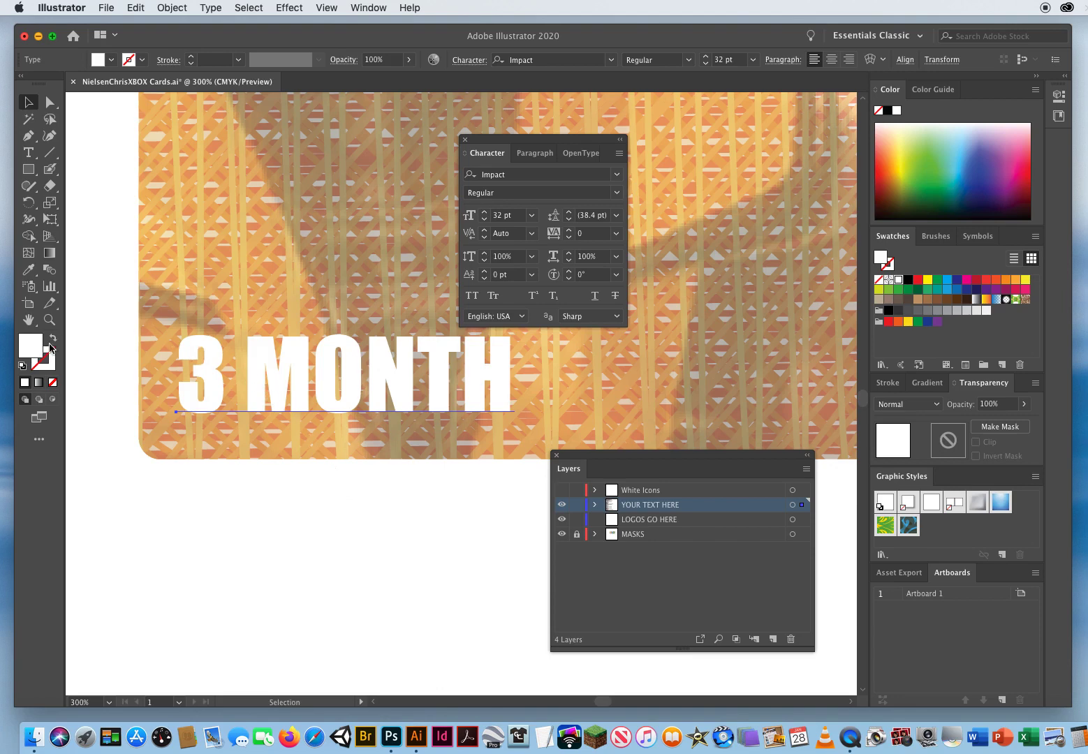
left_click(47, 366)
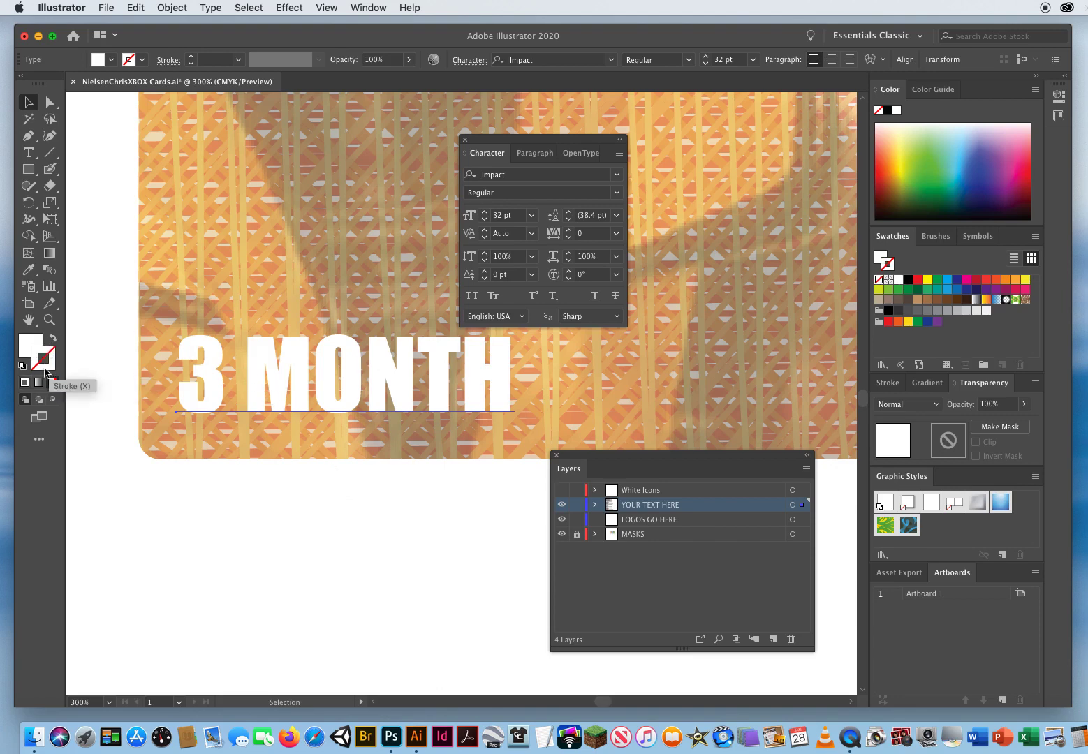
left_click(907, 280)
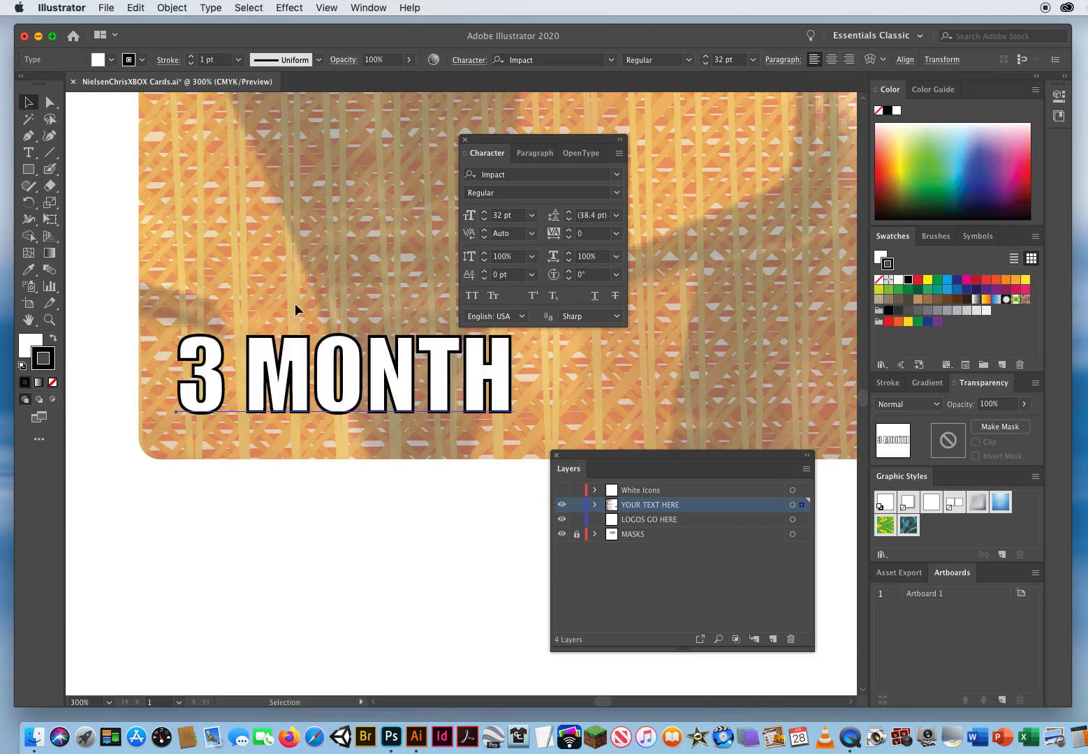
left_click(215, 60)
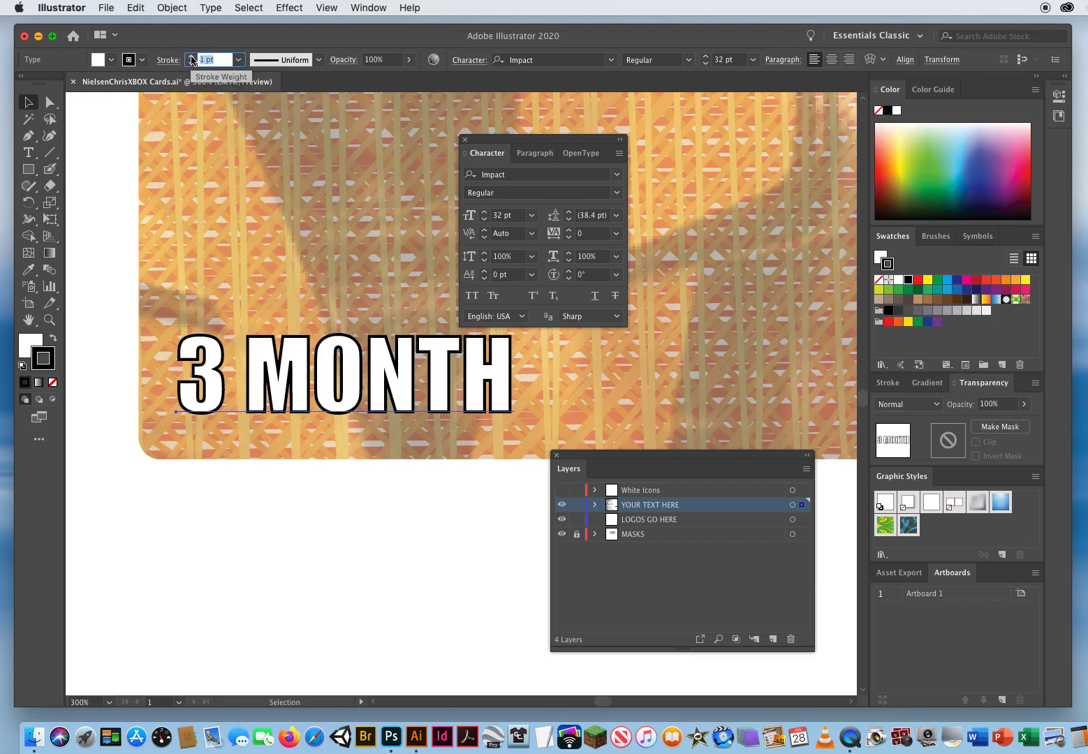
left_click(192, 56)
left_click(192, 57)
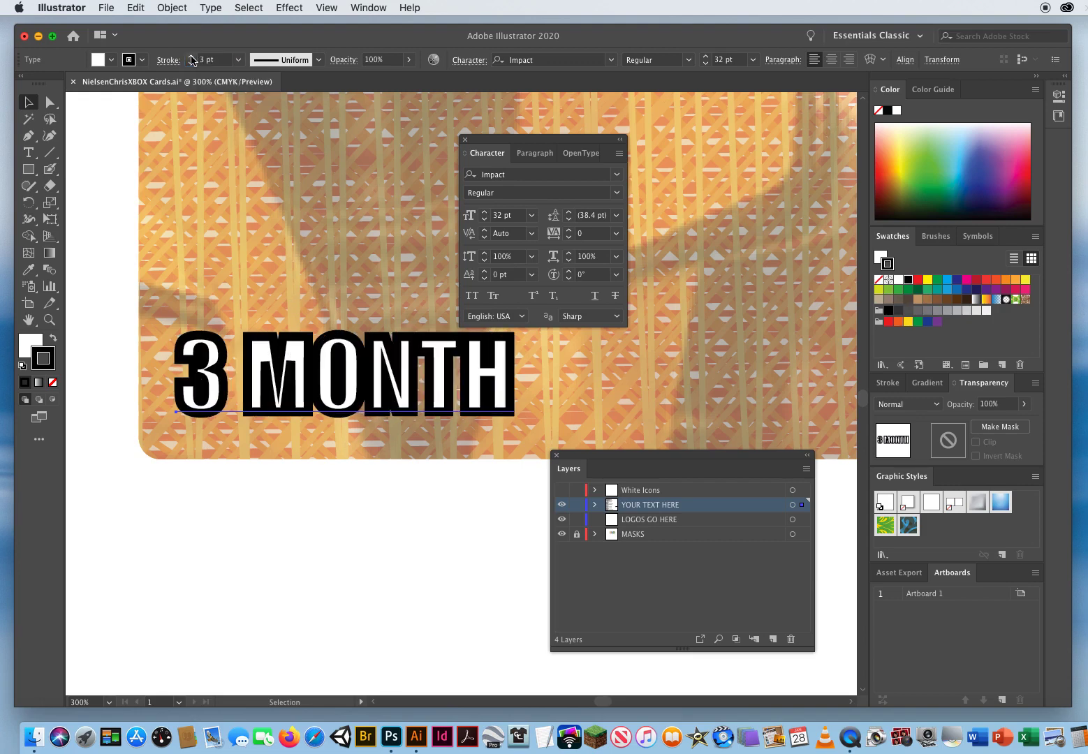
left_click(192, 57)
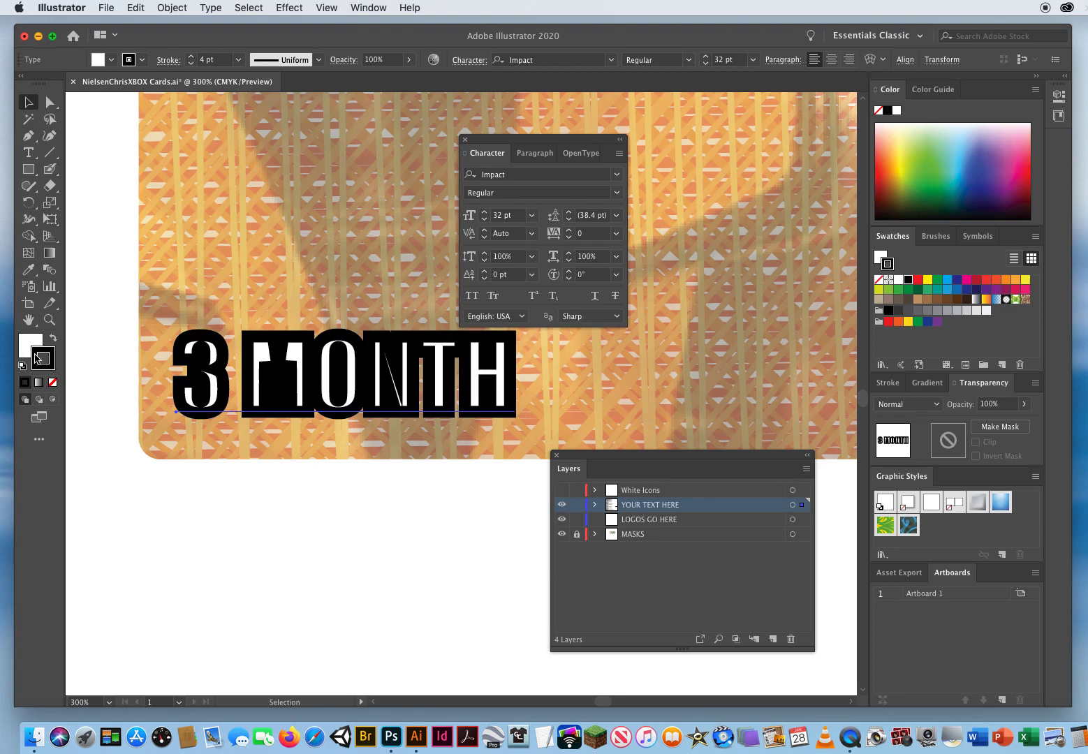
left_click(53, 384)
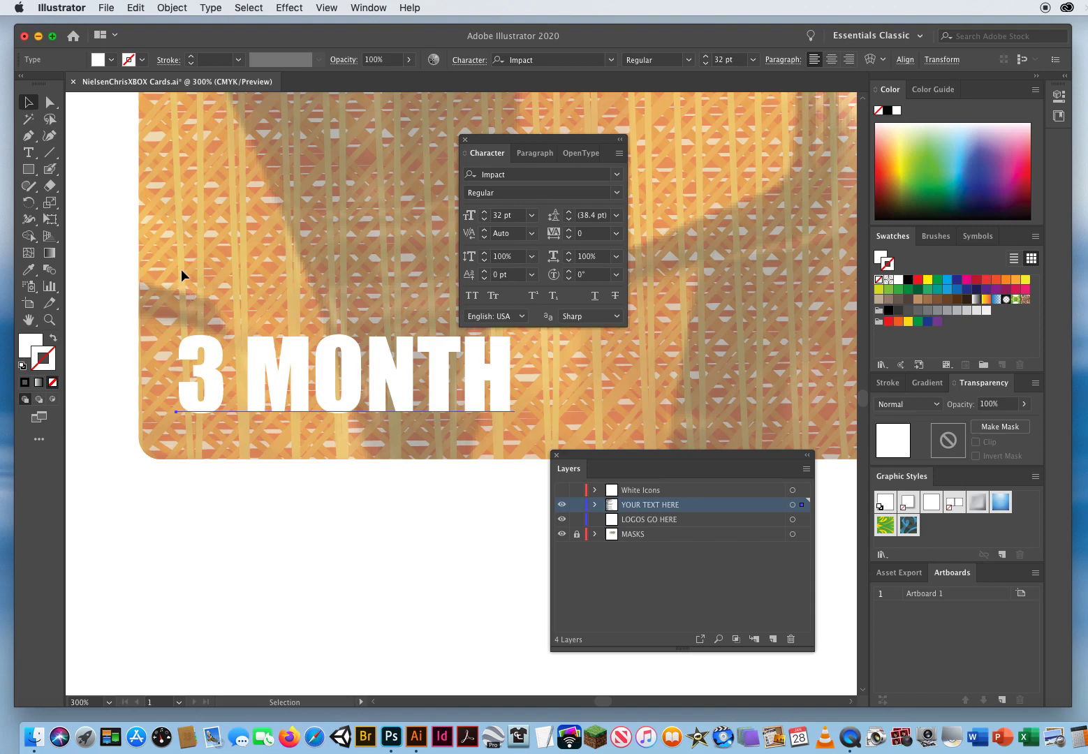
Select 3 MONTH and set its fill to None, leaving the title with neither fill nor stroke.
left_click_drag(181, 269, 383, 523)
left_click(29, 345)
left_click(52, 382)
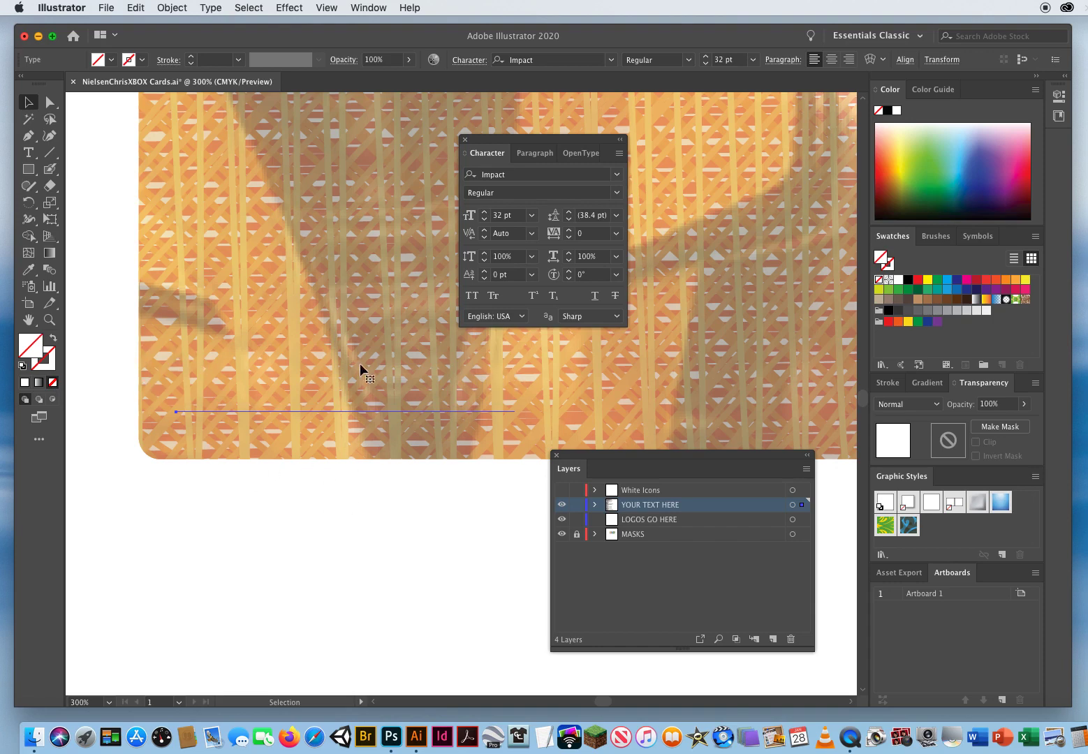
left_click(898, 279)
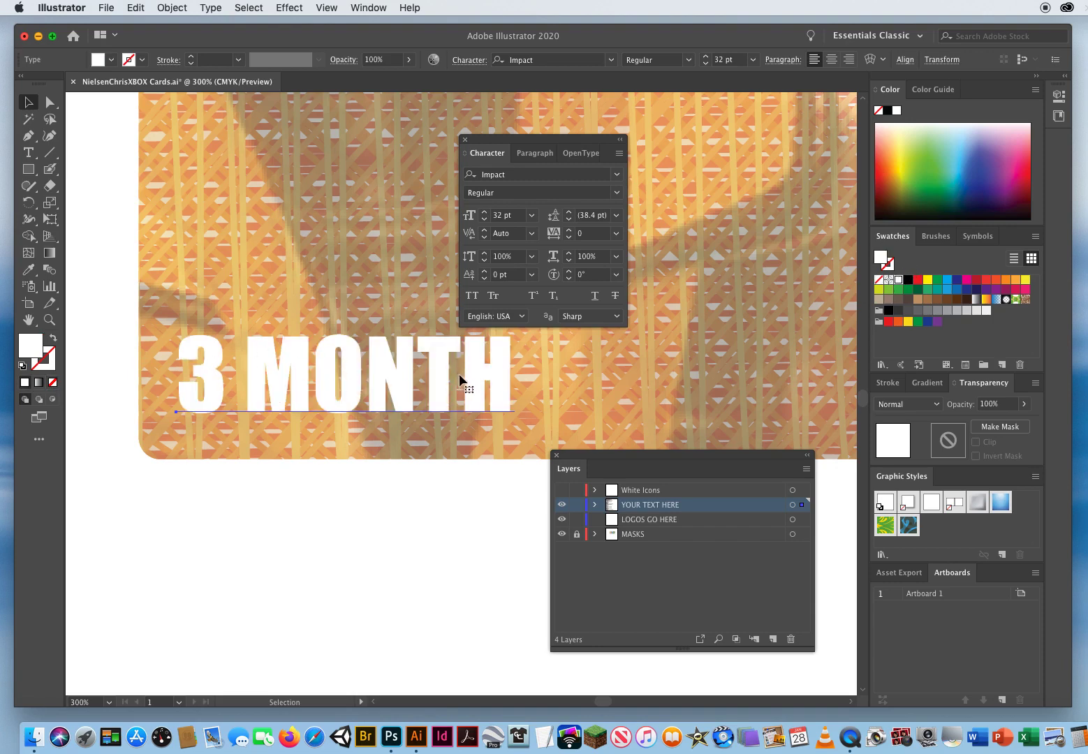
left_click(53, 381)
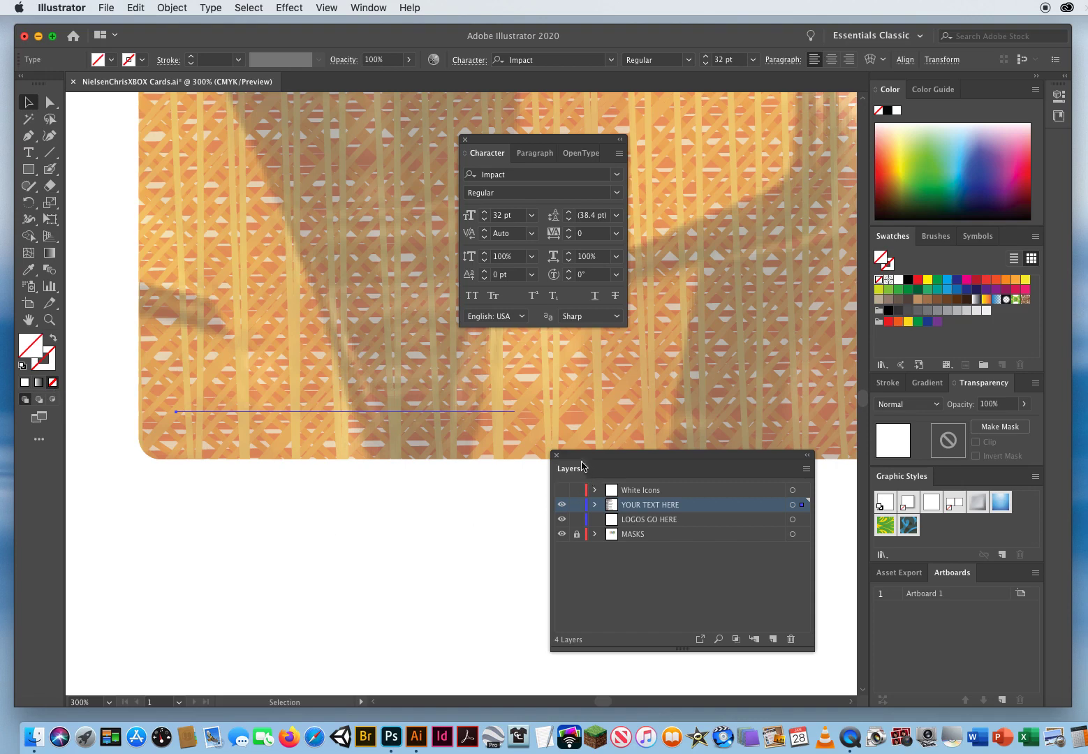
left_click_drag(571, 454, 634, 391)
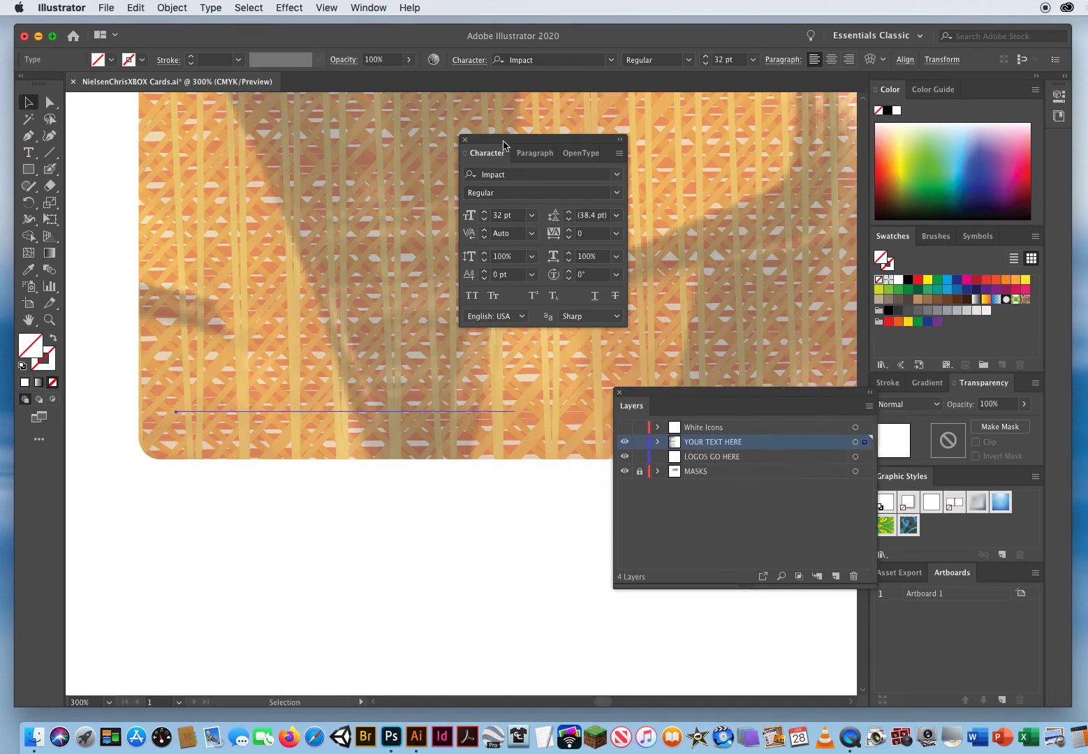
left_click_drag(501, 139, 678, 154)
left_click(374, 9)
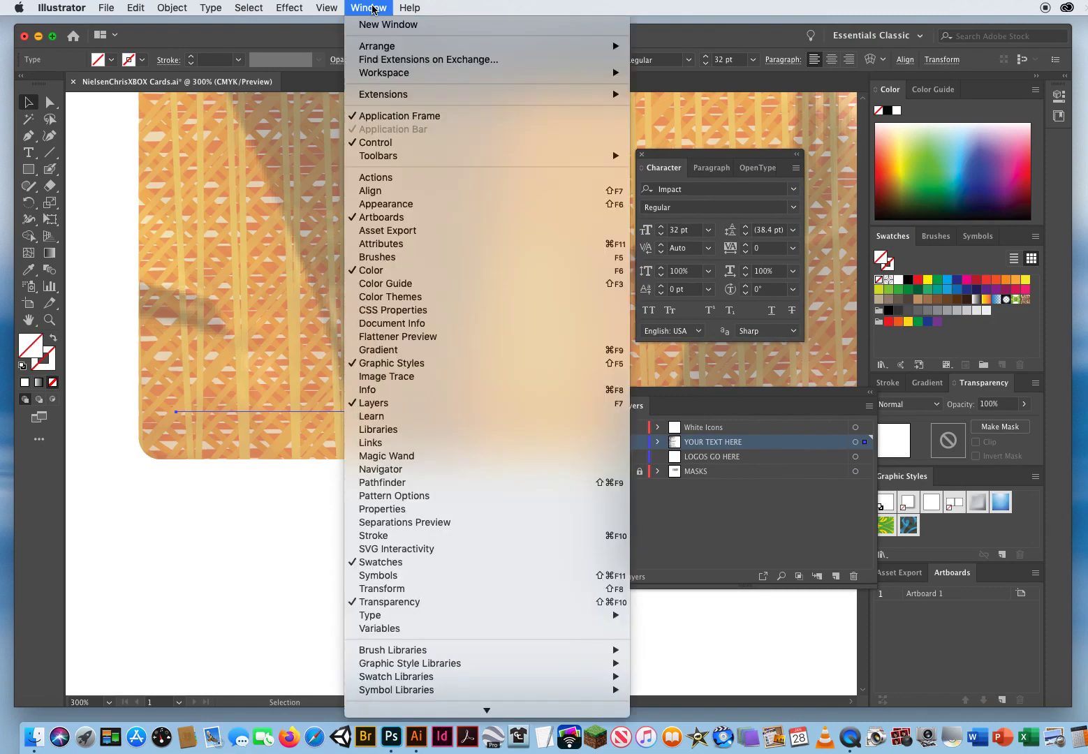
In the Appearance panel, add a new white fill to the 3 MONTH title.
left_click(386, 204)
left_click_drag(401, 245, 596, 219)
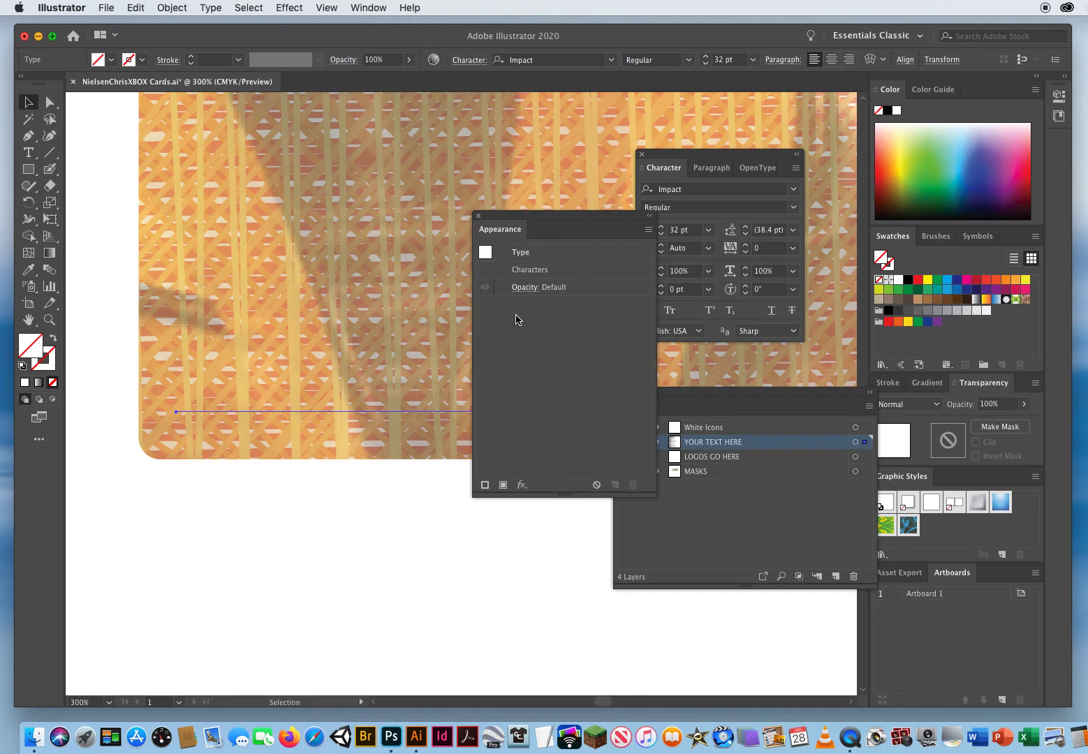
left_click_drag(572, 218, 512, 218)
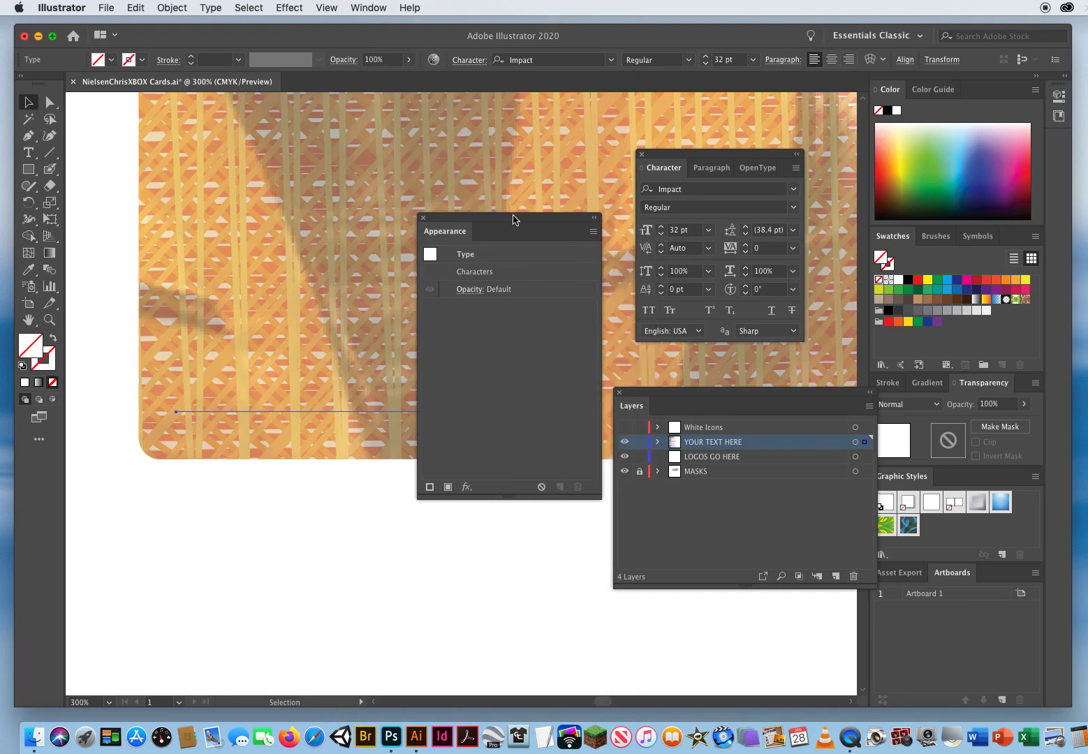
left_click(589, 231)
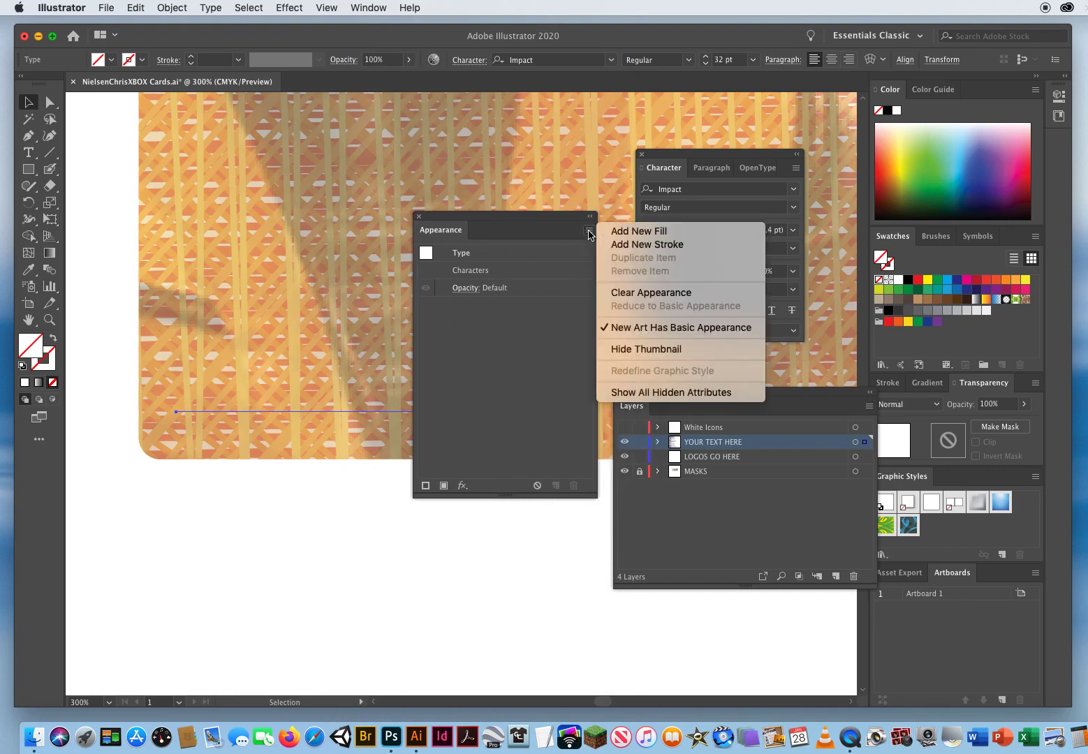
left_click(637, 232)
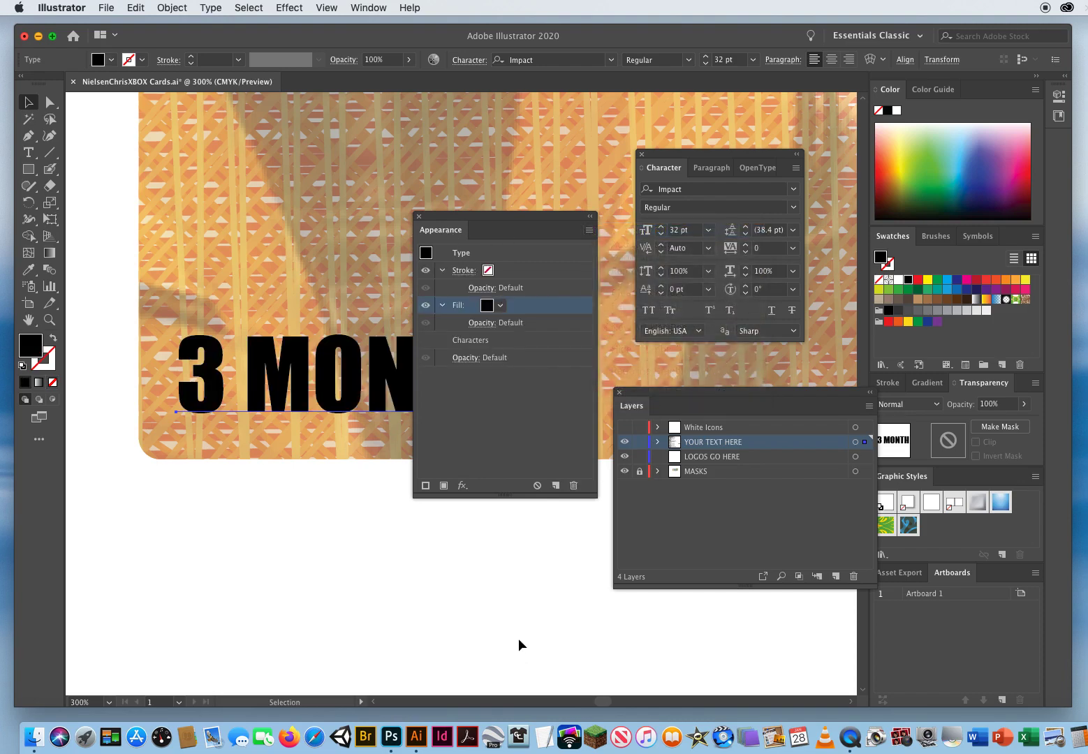
left_click(501, 306)
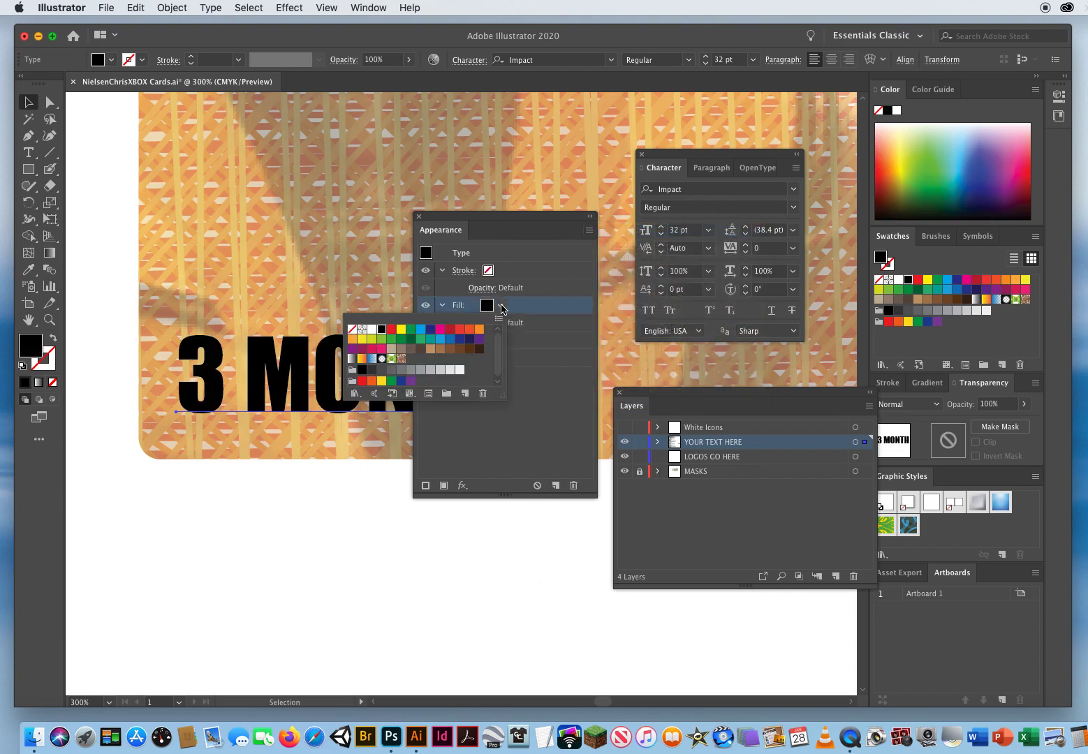
left_click(374, 333)
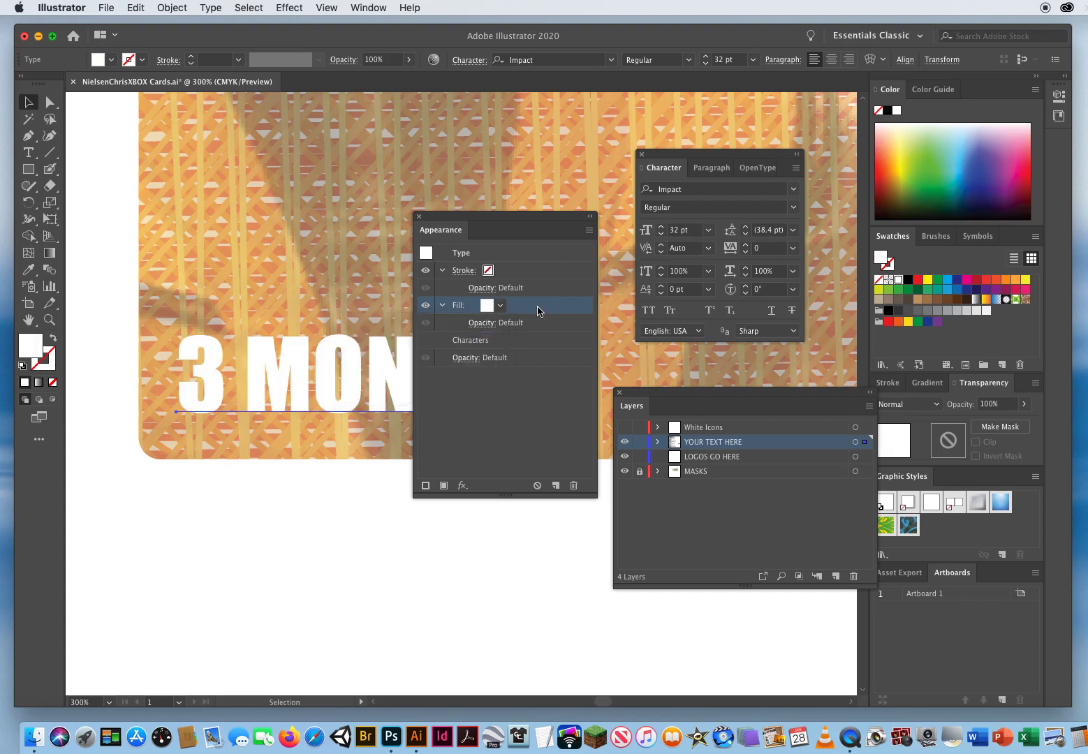
left_click(443, 306)
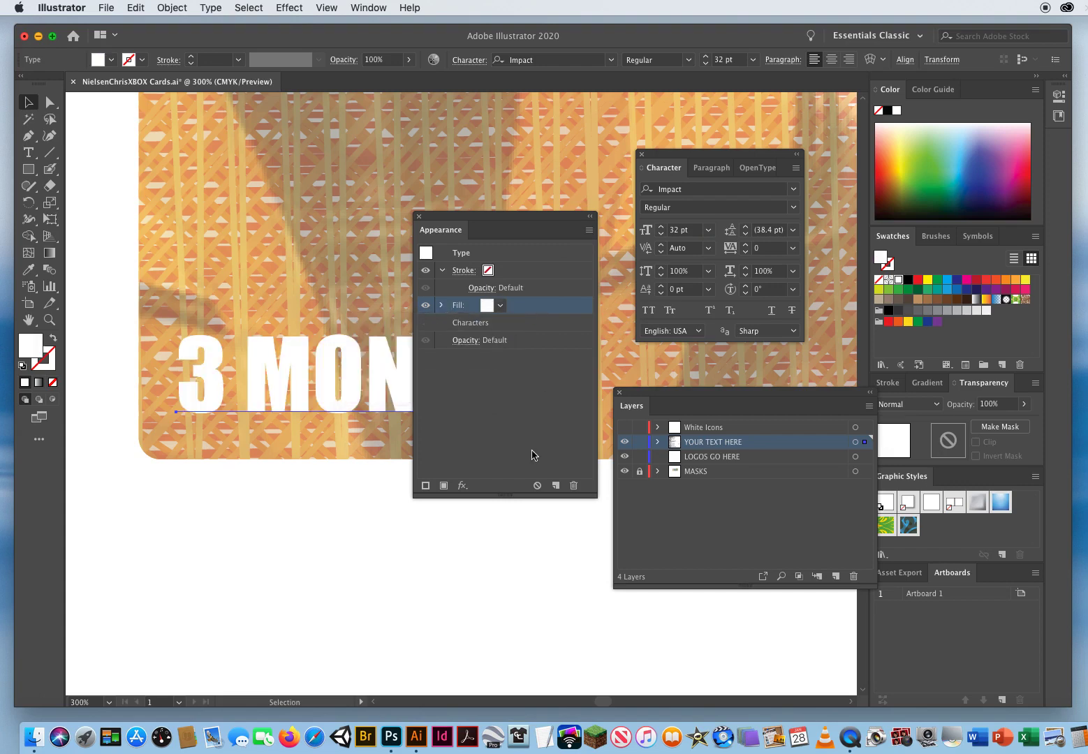
Set the title's stroke to black and raise its weight to 4 pt.
left_click(496, 269)
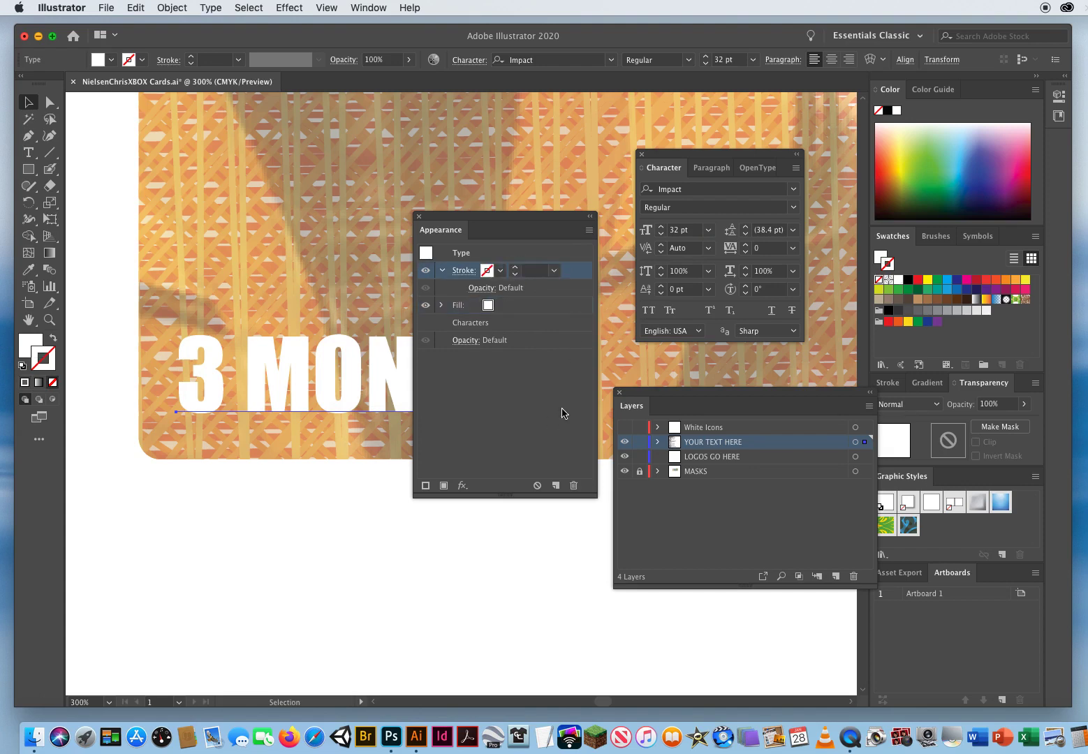
left_click(500, 271)
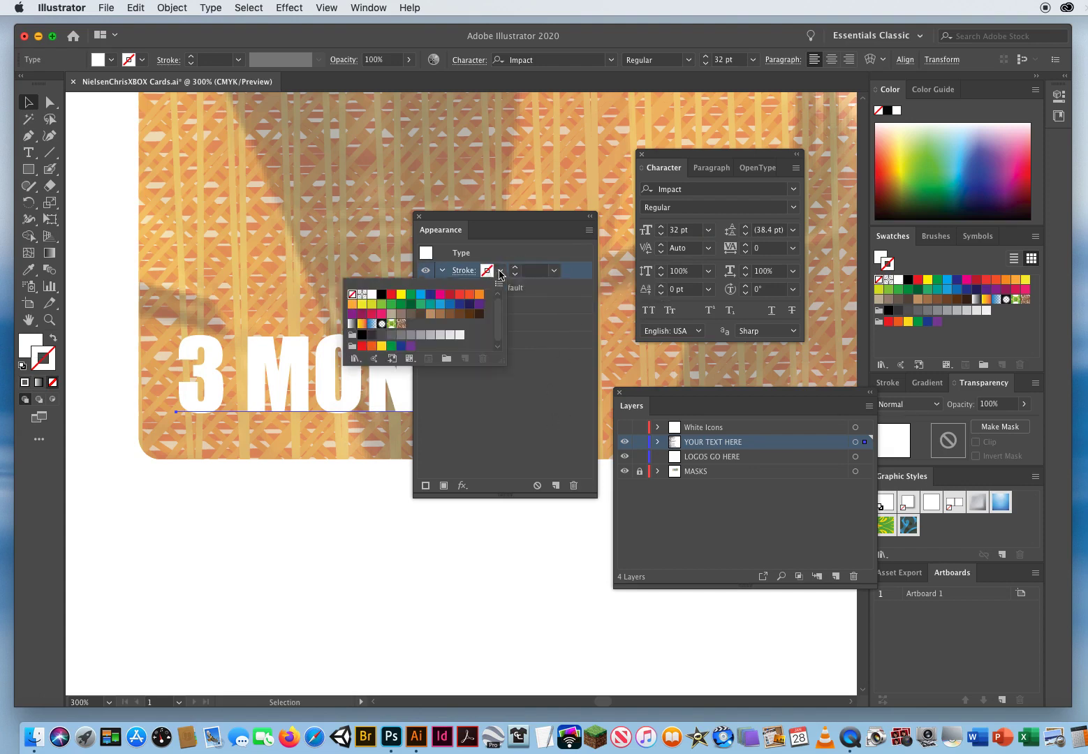
left_click(381, 294)
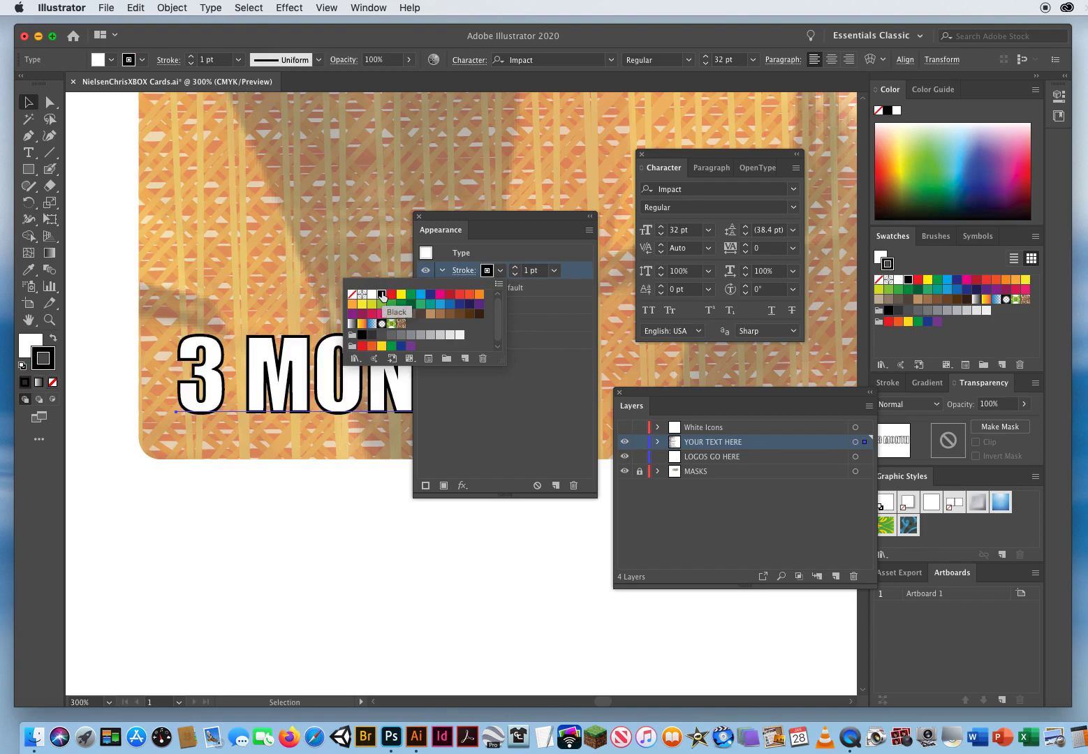
left_click(580, 276)
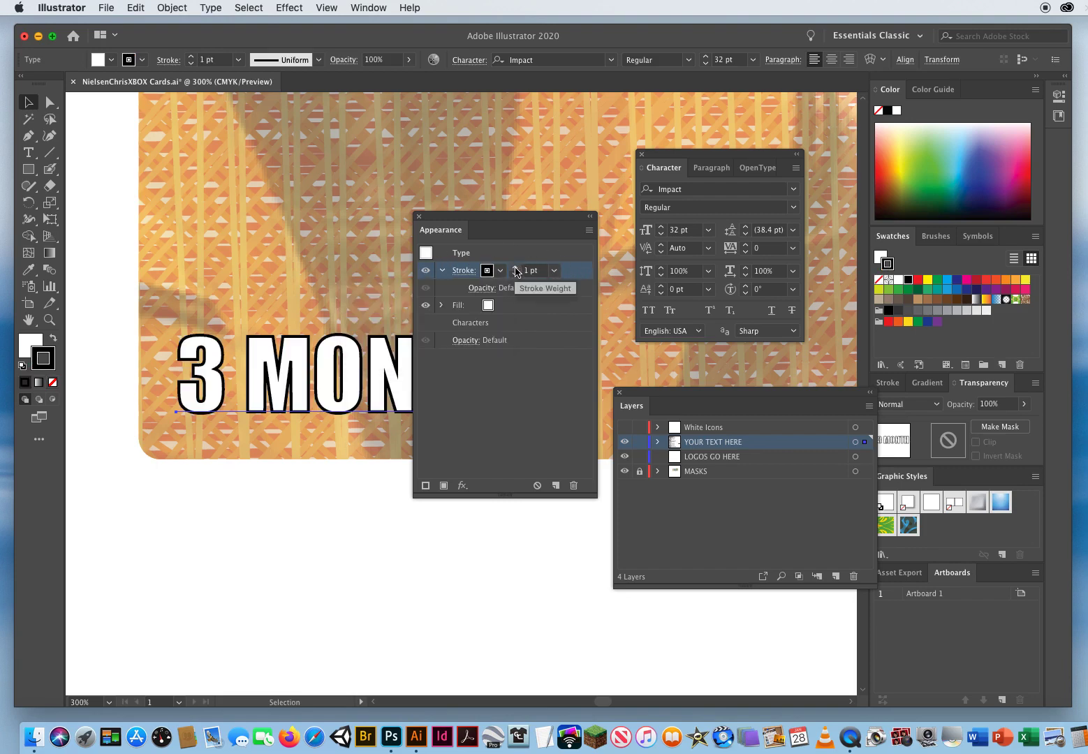
left_click(515, 269)
left_click(516, 270)
mouse_move(478, 224)
left_mouse_down()
mouse_move(604, 226)
mouse_move(619, 244)
left_mouse_up()
left_click(657, 284)
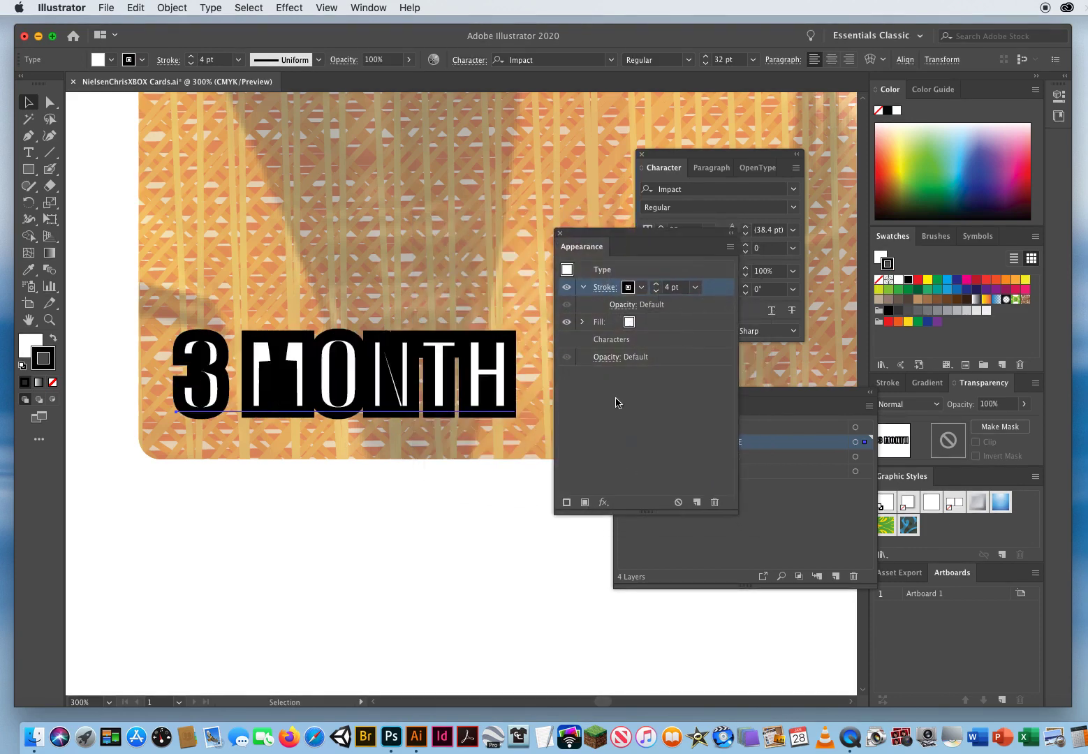
left_click(583, 288)
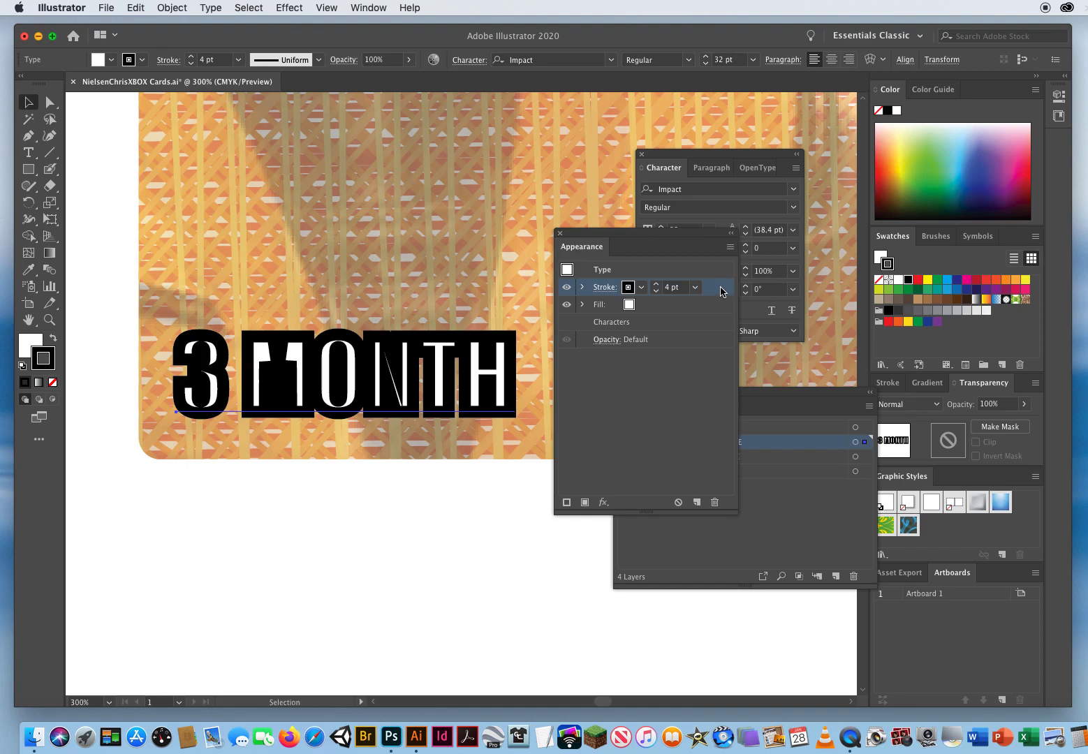
Move the 3 MONTH black stroke below the white fill and raise its weight to 11 pt.
left_click_drag(720, 291, 711, 315)
left_click(669, 304)
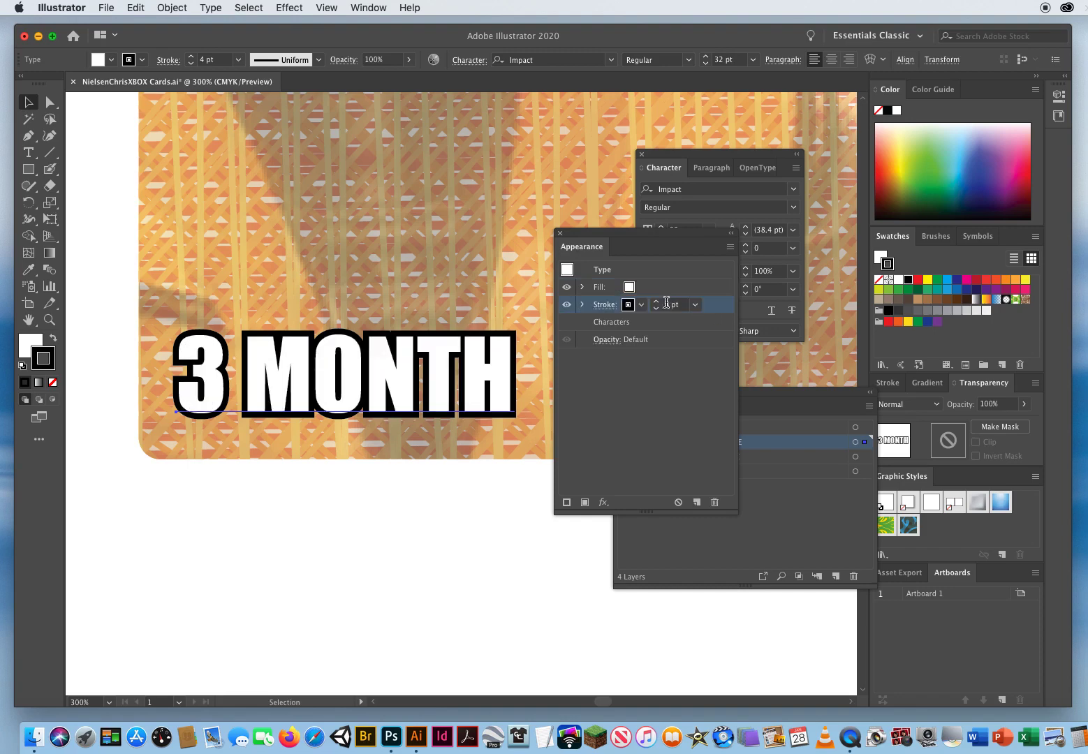
left_click(657, 302)
left_click(657, 302)
left_click(656, 302)
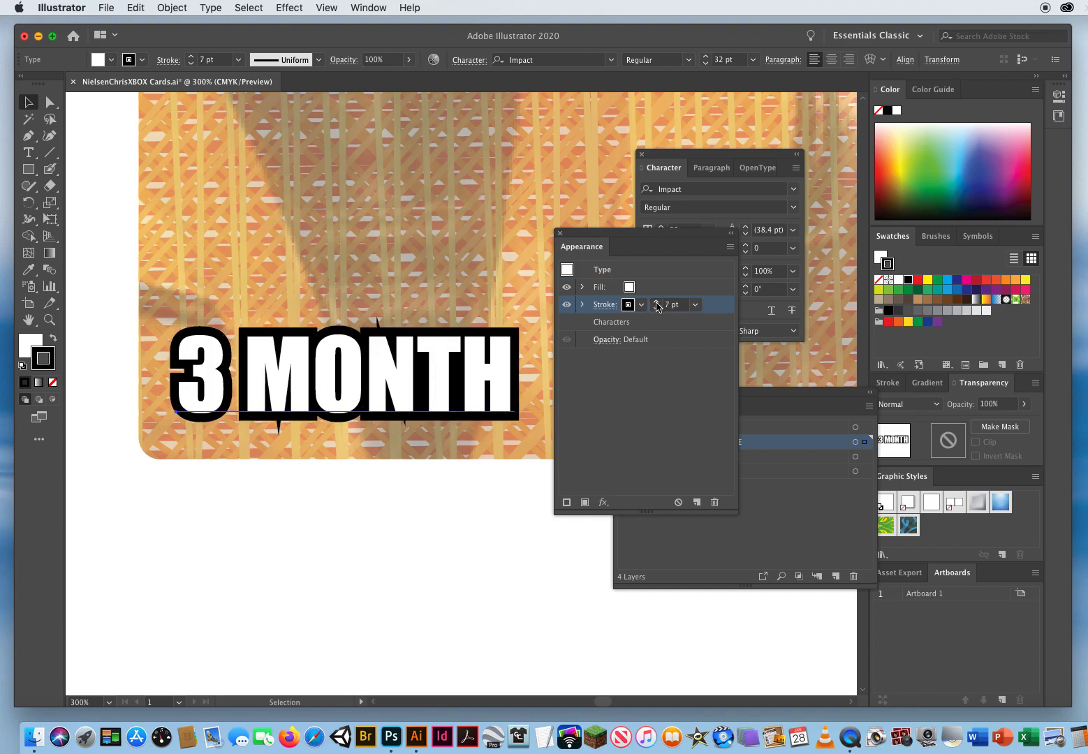
left_click(656, 301)
left_click(657, 302)
left_click(656, 302)
left_click(657, 302)
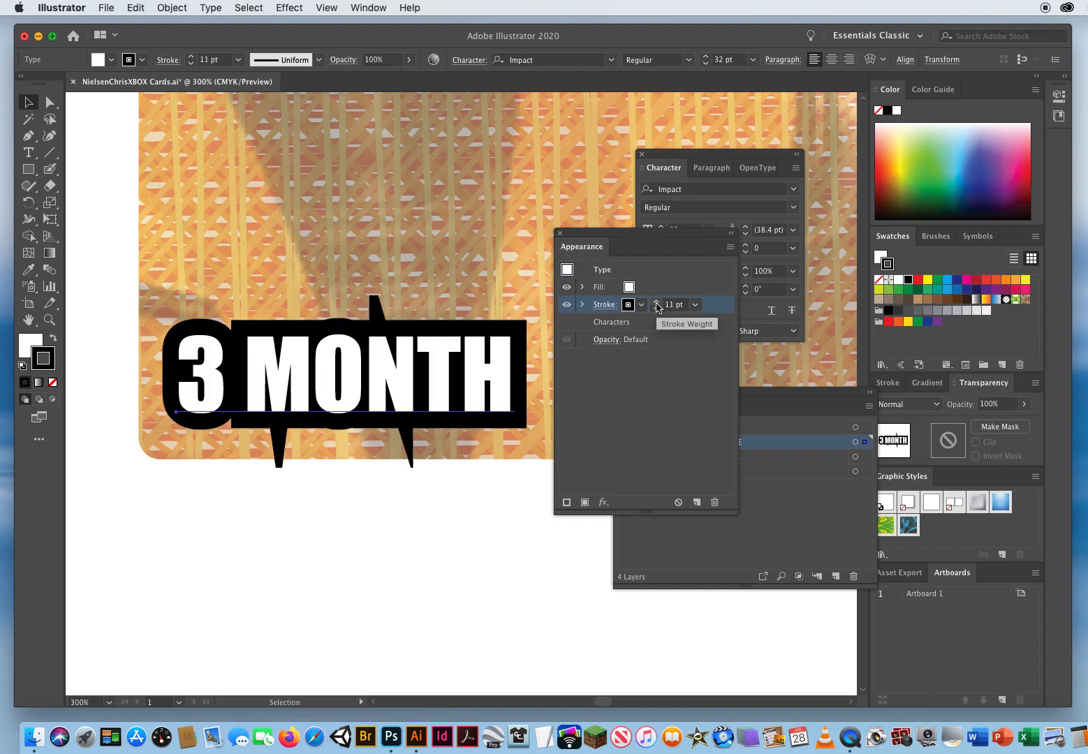
left_click_drag(585, 240, 625, 237)
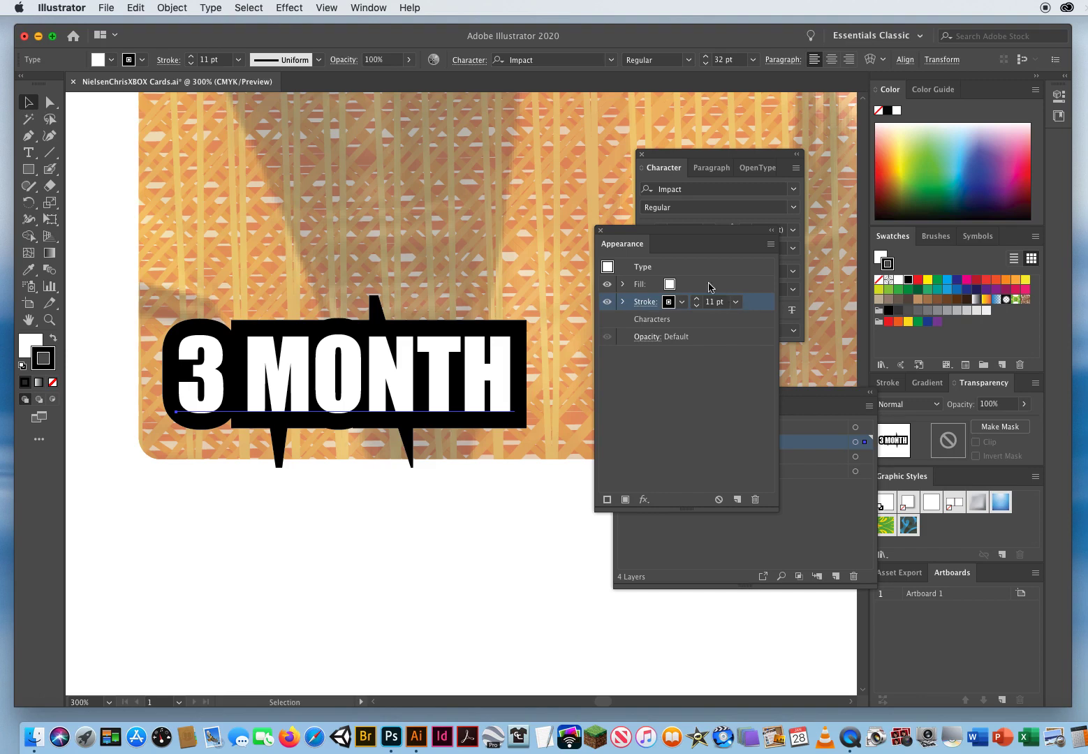
Give the 3 MONTH outline Round Cap and Round Join in the Stroke panel.
left_click(168, 60)
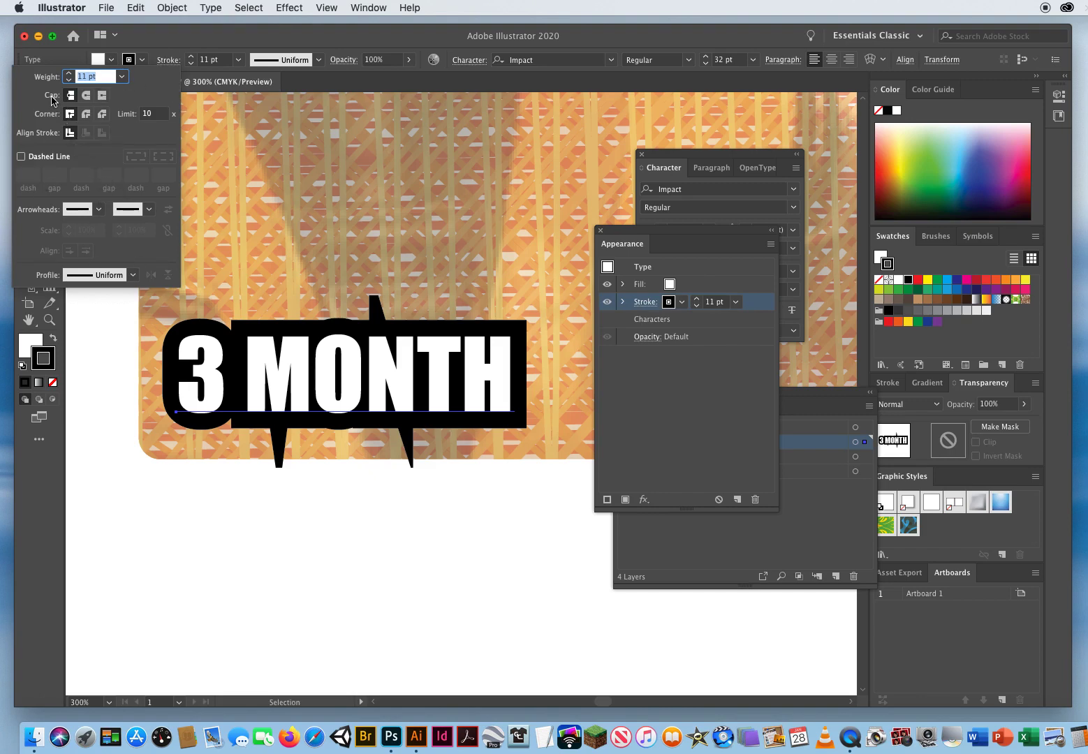
left_click(85, 96)
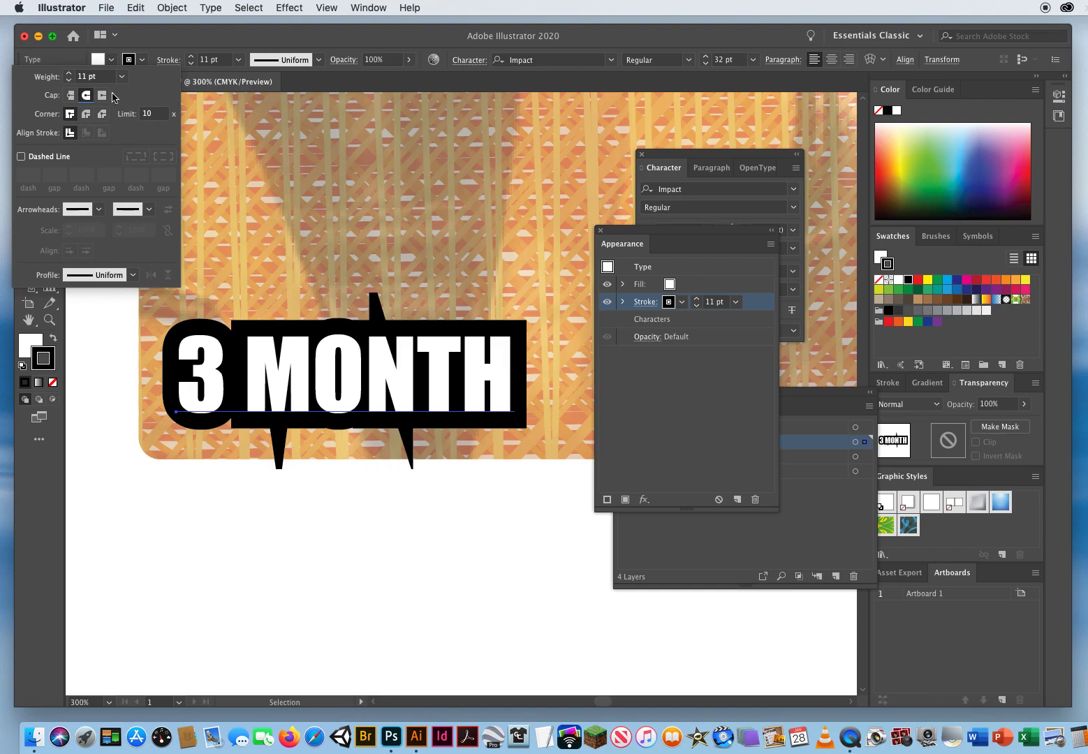
left_click(85, 115)
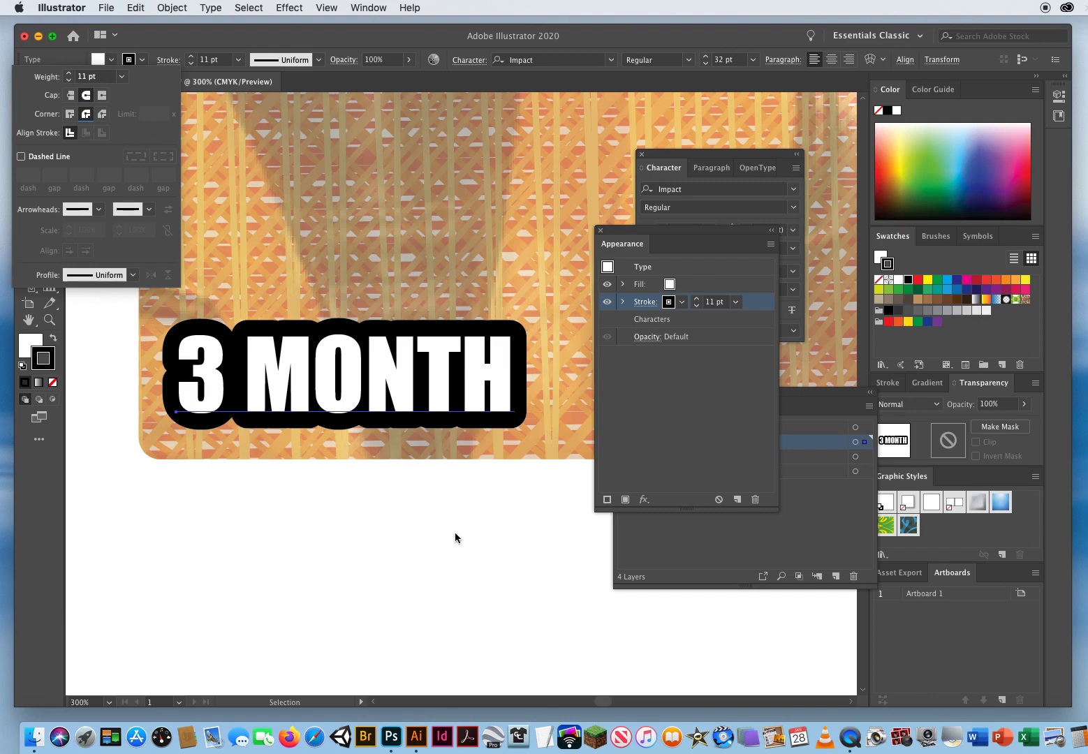
left_click(200, 46)
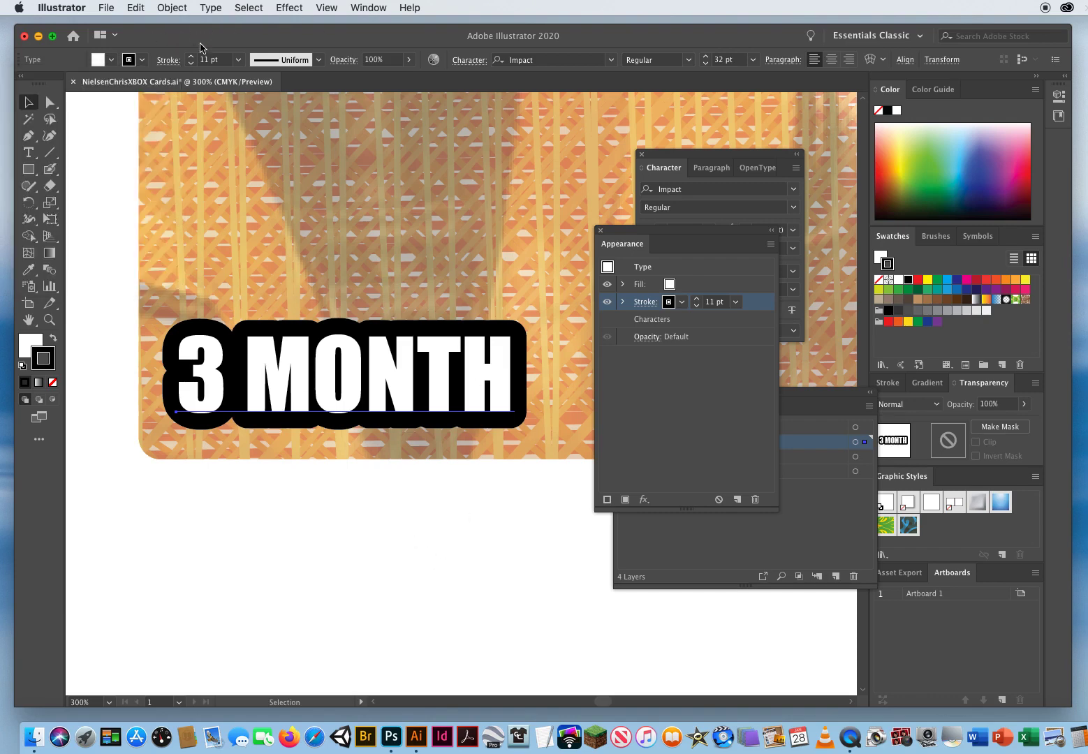
Lower the outline stroke weight to 6 pt and deselect the title.
left_click(697, 305)
left_click(697, 305)
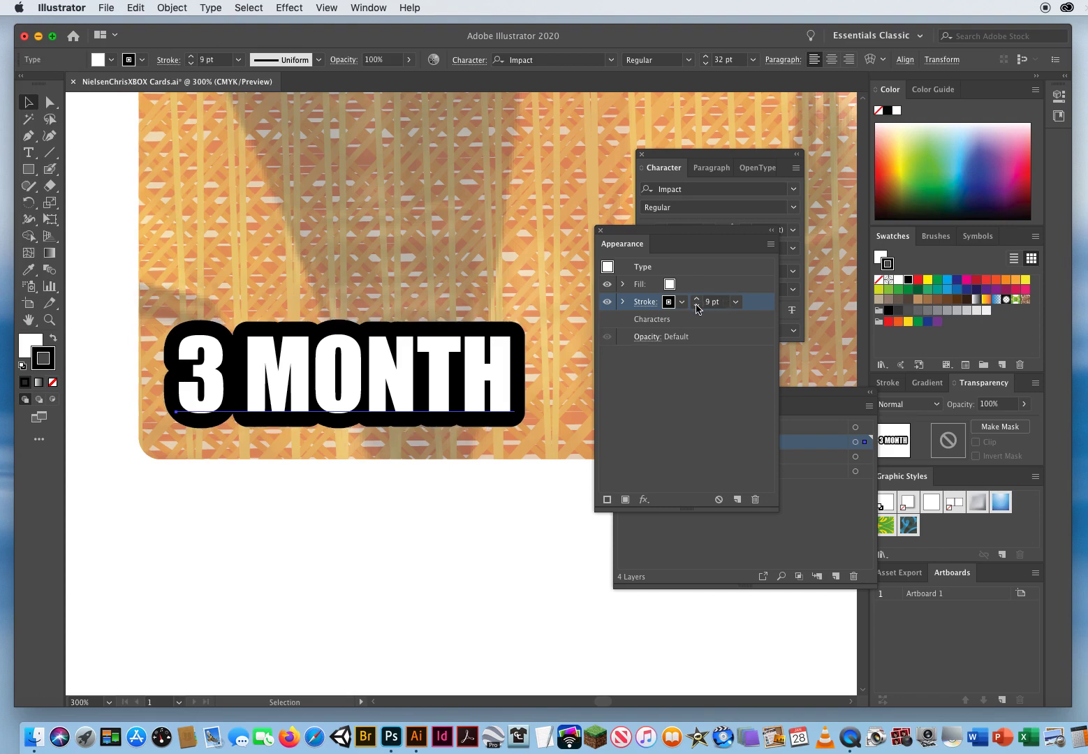
left_click(697, 305)
left_click(697, 305)
left_click(697, 305)
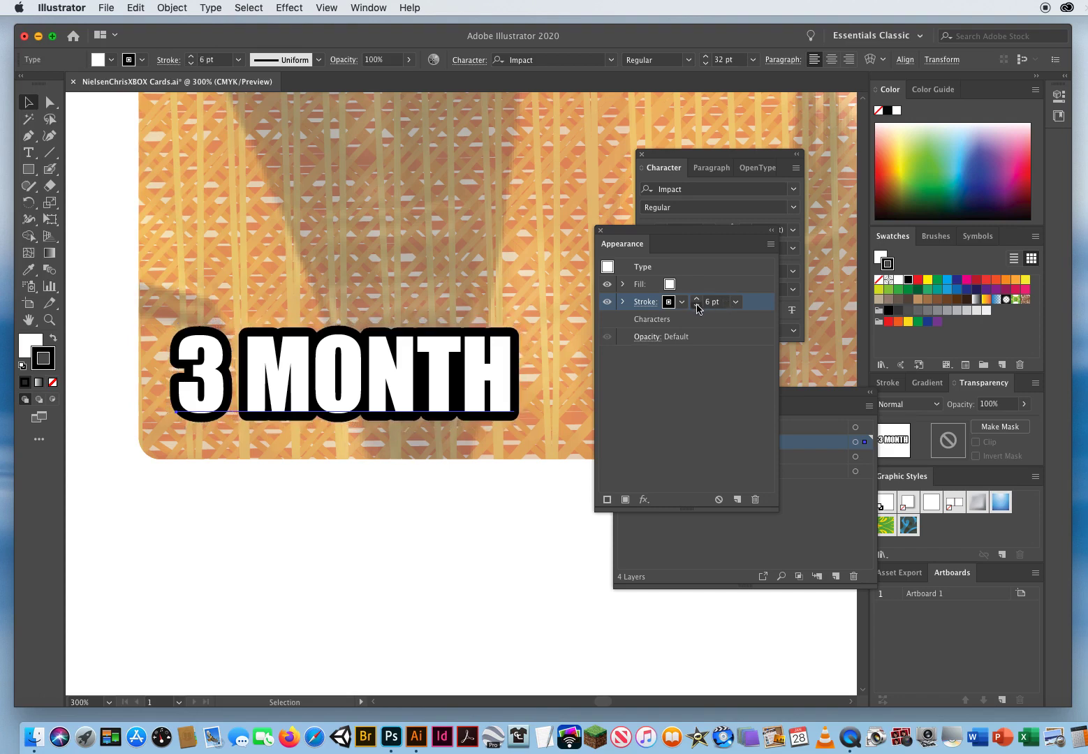
left_click(697, 299)
left_click(121, 222)
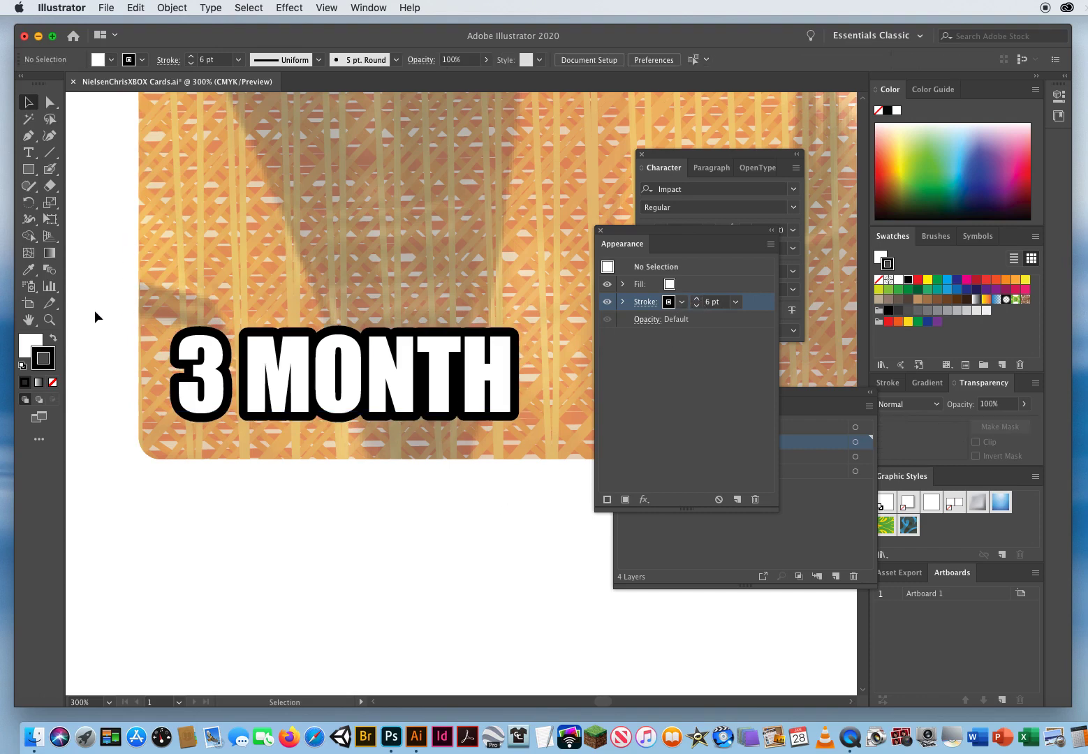
Zoom out to 100% to see the whole orange card and move the Appearance panel down.
left_click(50, 320)
left_click(500, 332, "alt")
left_click(499, 333, "alt")
left_click(493, 338, "alt")
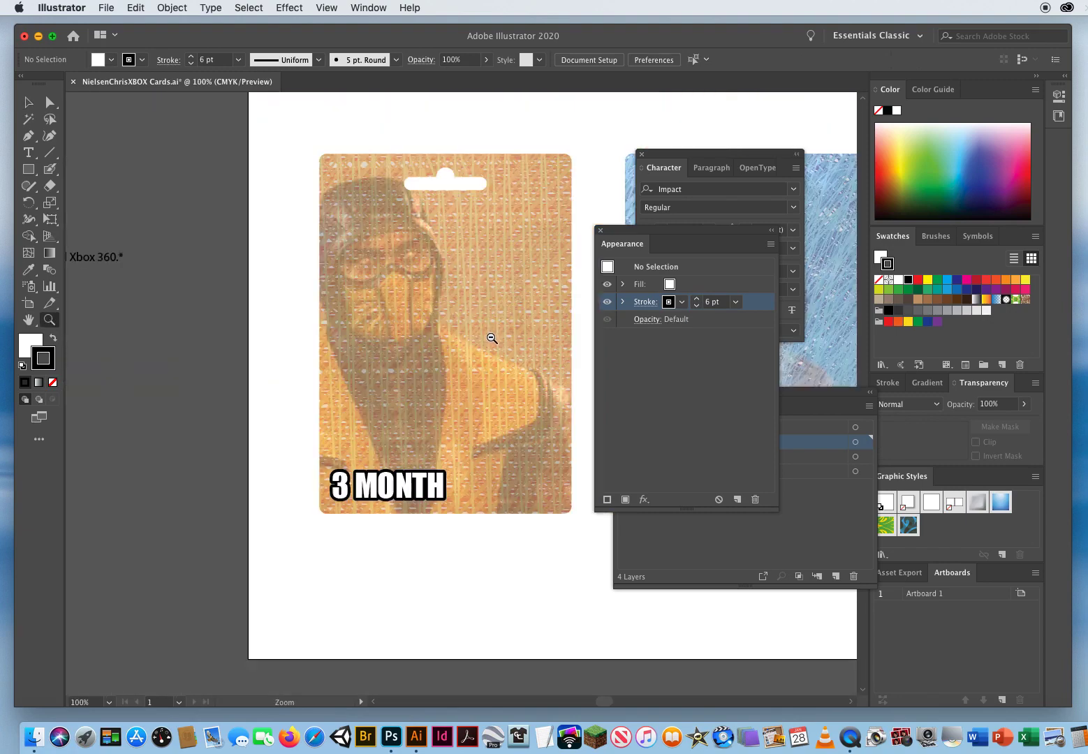
left_click_drag(312, 336, 308, 334)
left_click_drag(273, 333, 250, 340)
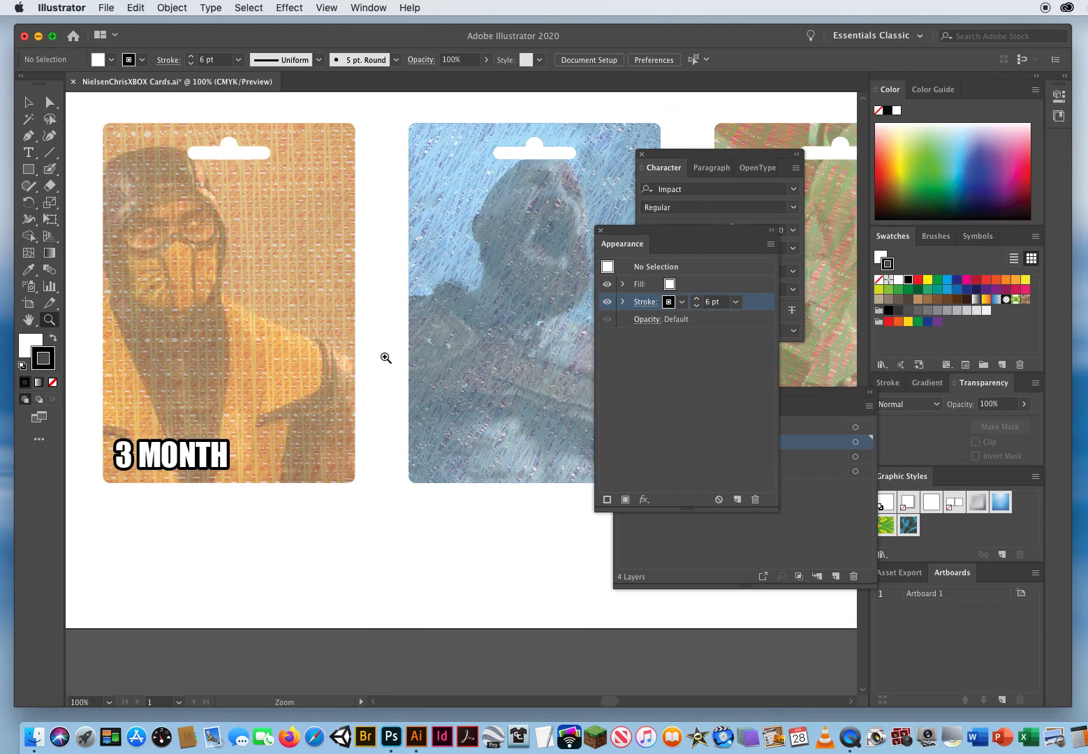
left_click_drag(612, 235, 692, 389)
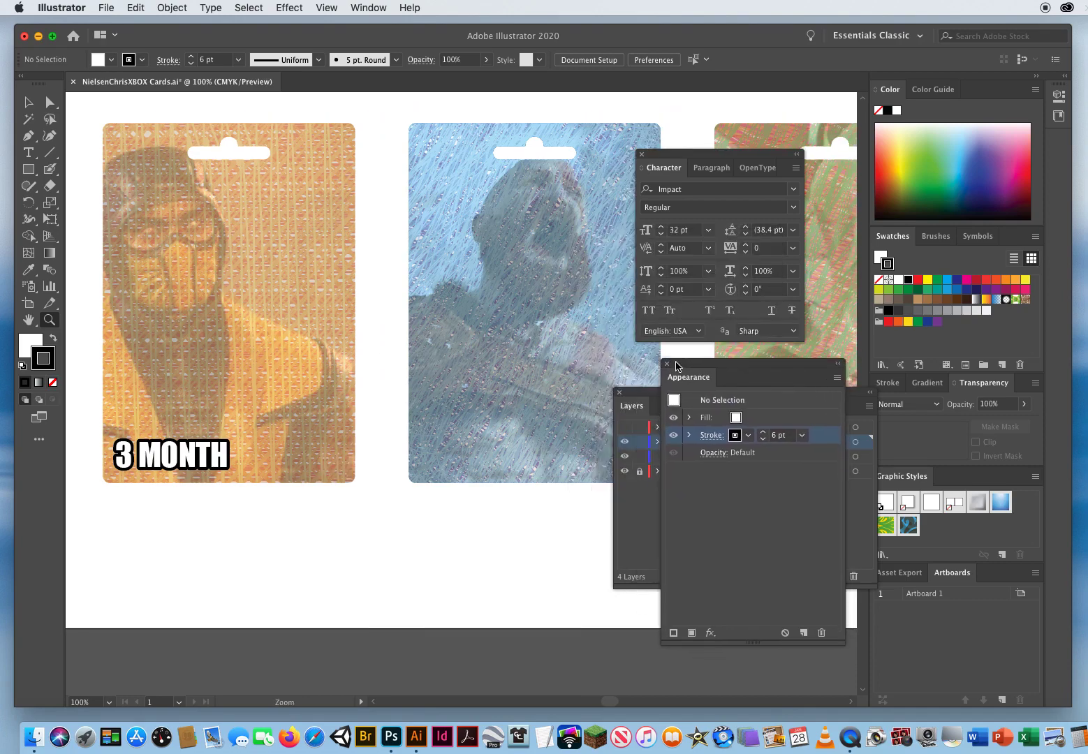
Drag the 3 MONTH title slightly higher on the card.
left_click(29, 103)
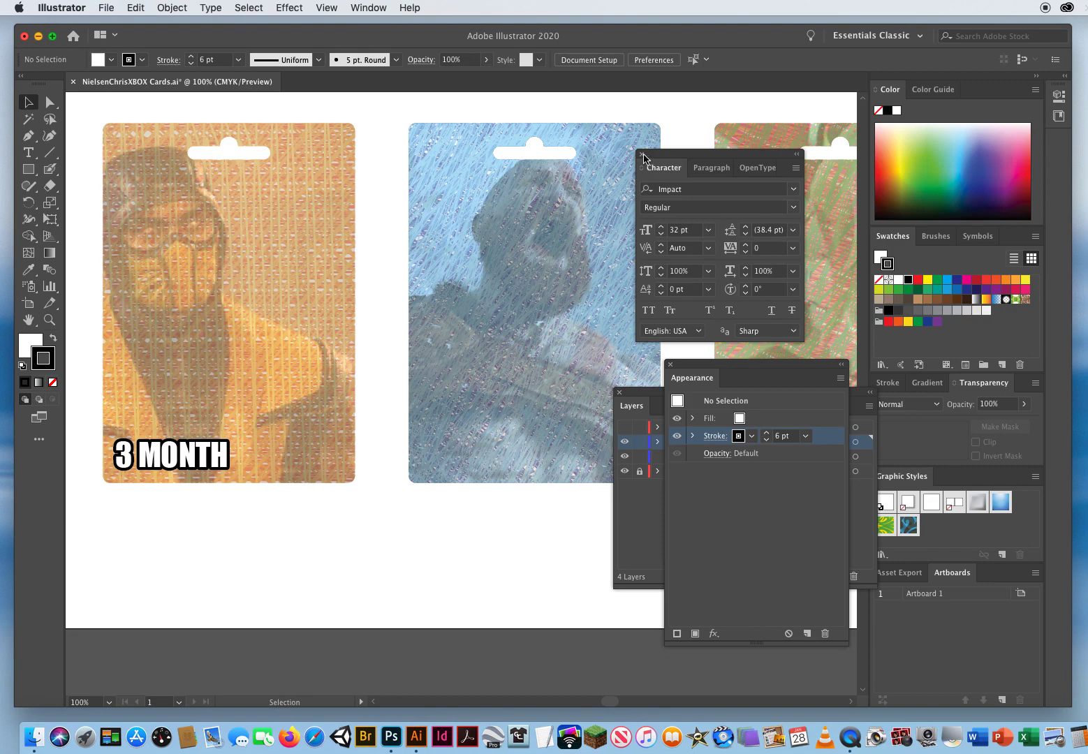
left_click_drag(653, 155, 668, 155)
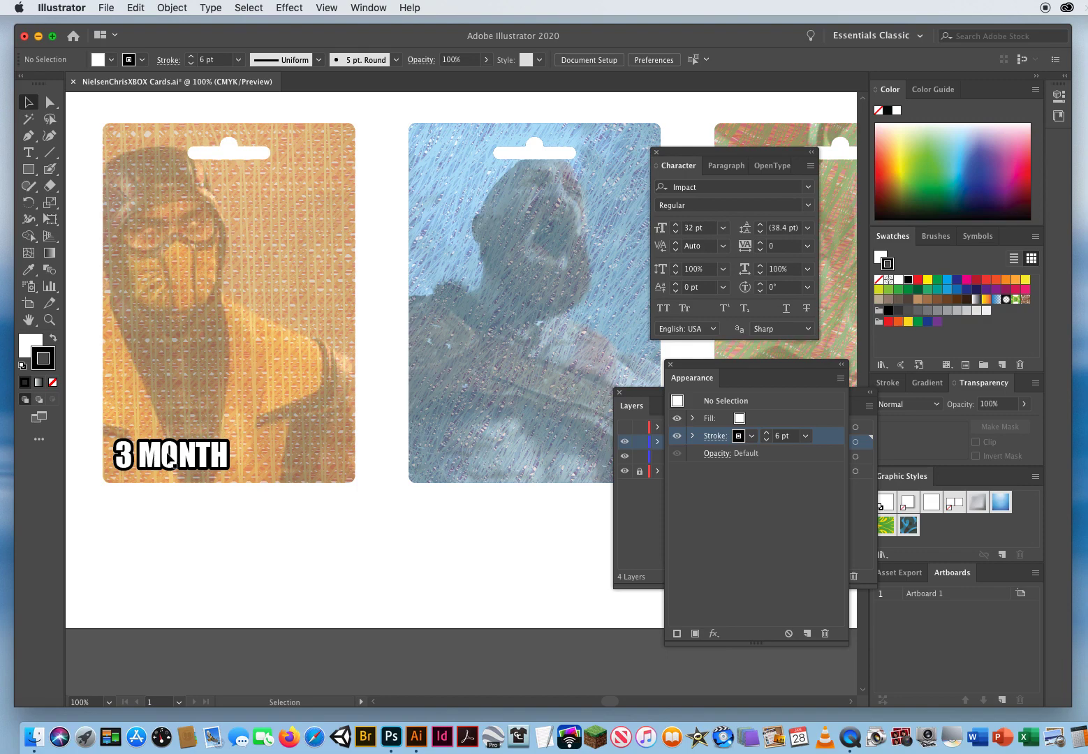
left_click_drag(169, 459, 170, 450)
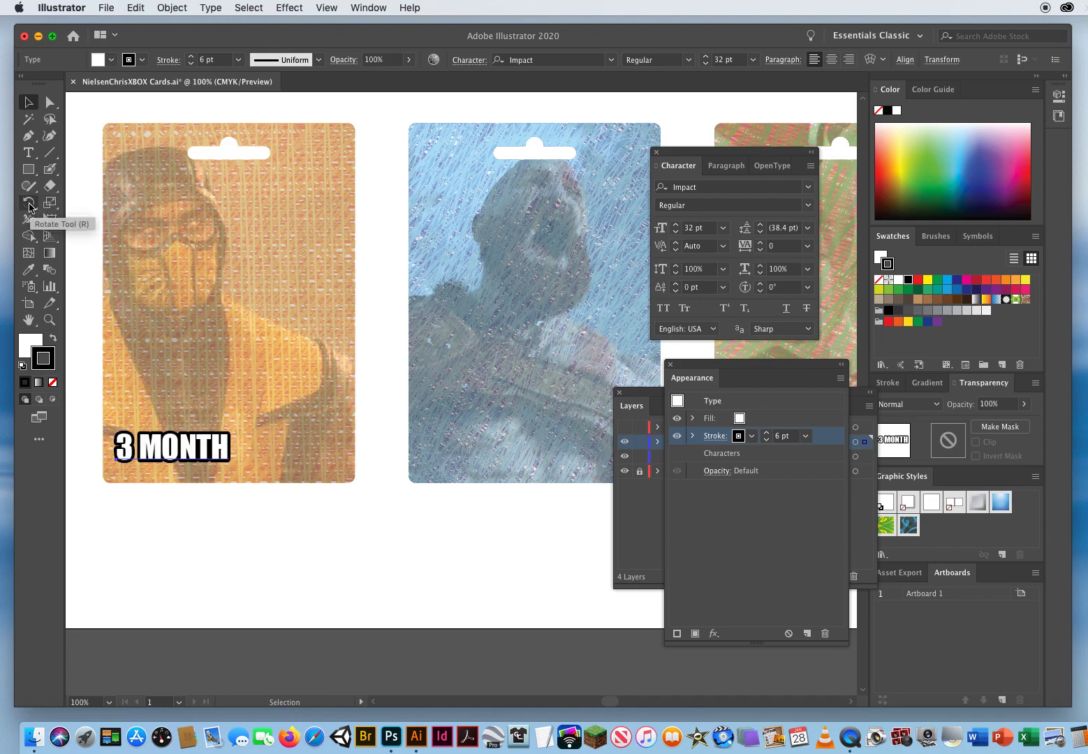
left_click(29, 204)
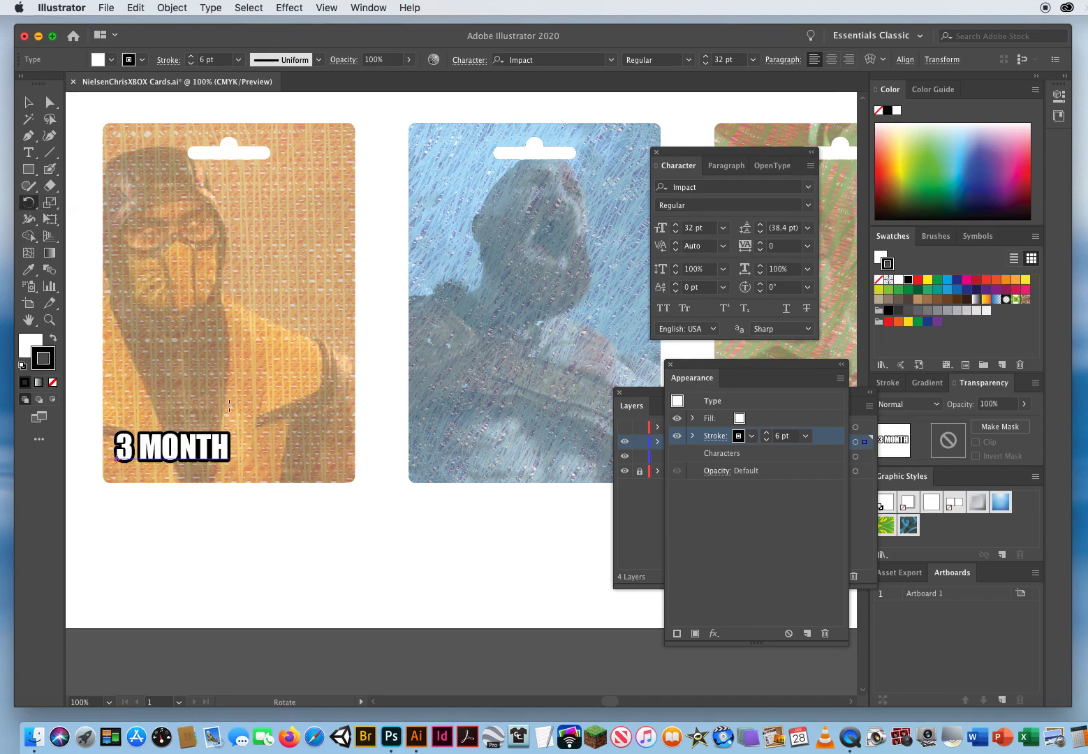
left_click_drag(234, 430, 219, 388)
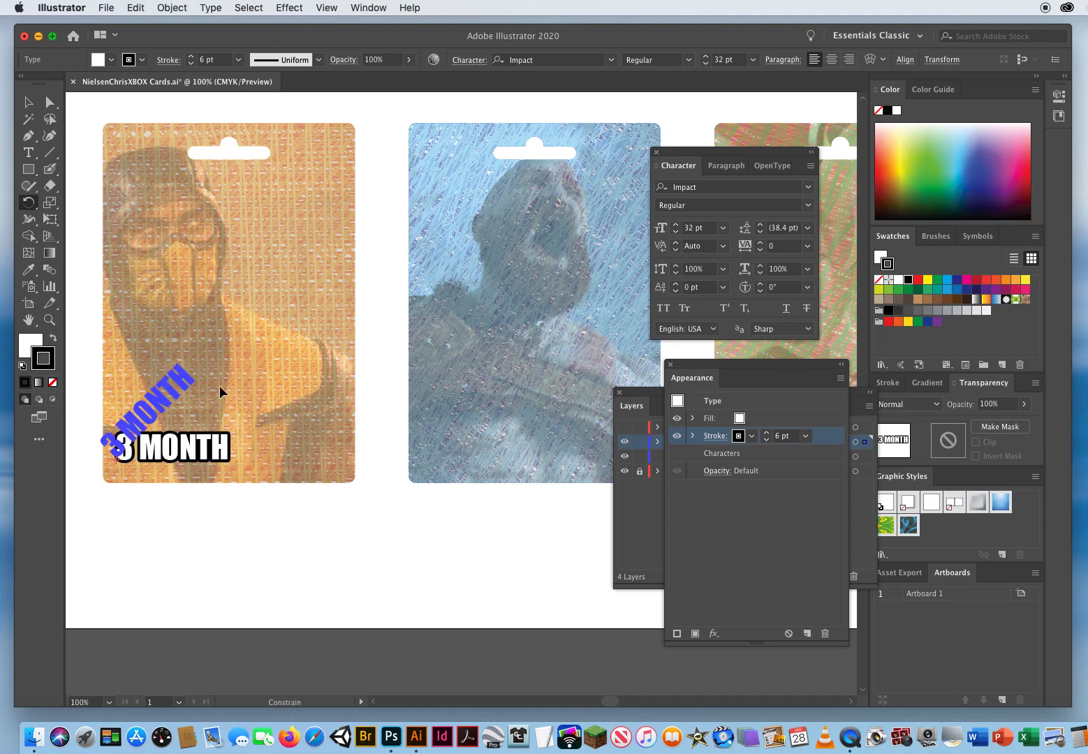
left_click_drag(171, 332, 102, 291)
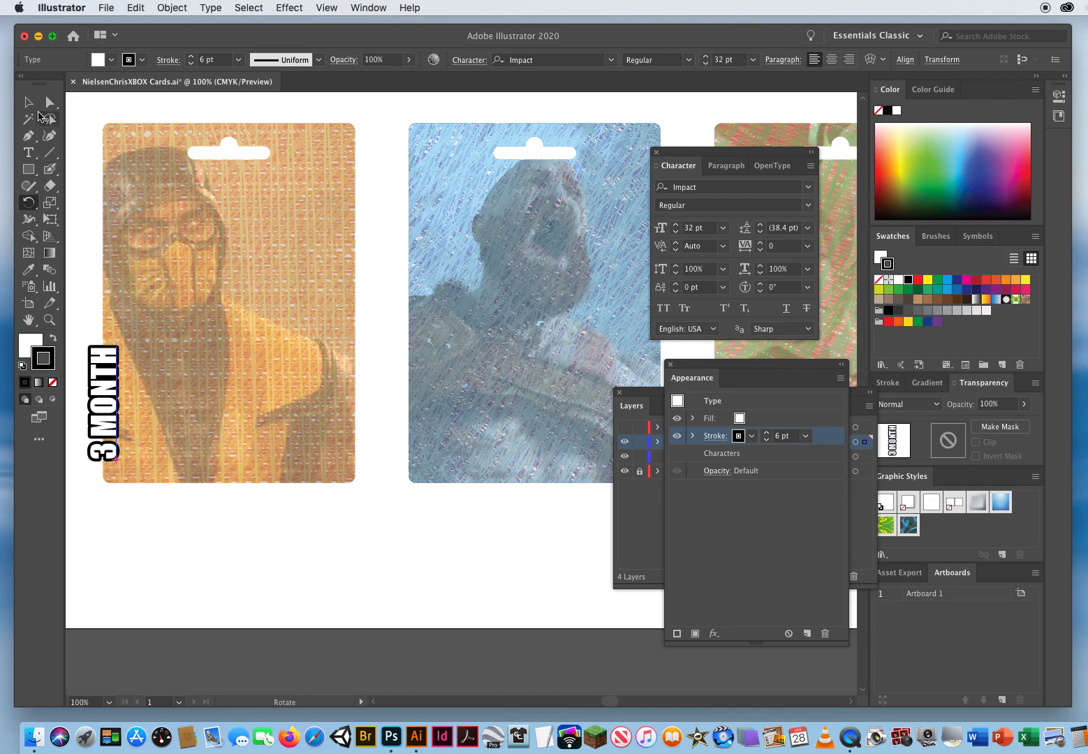
key("v")
left_click_drag(109, 436, 134, 451)
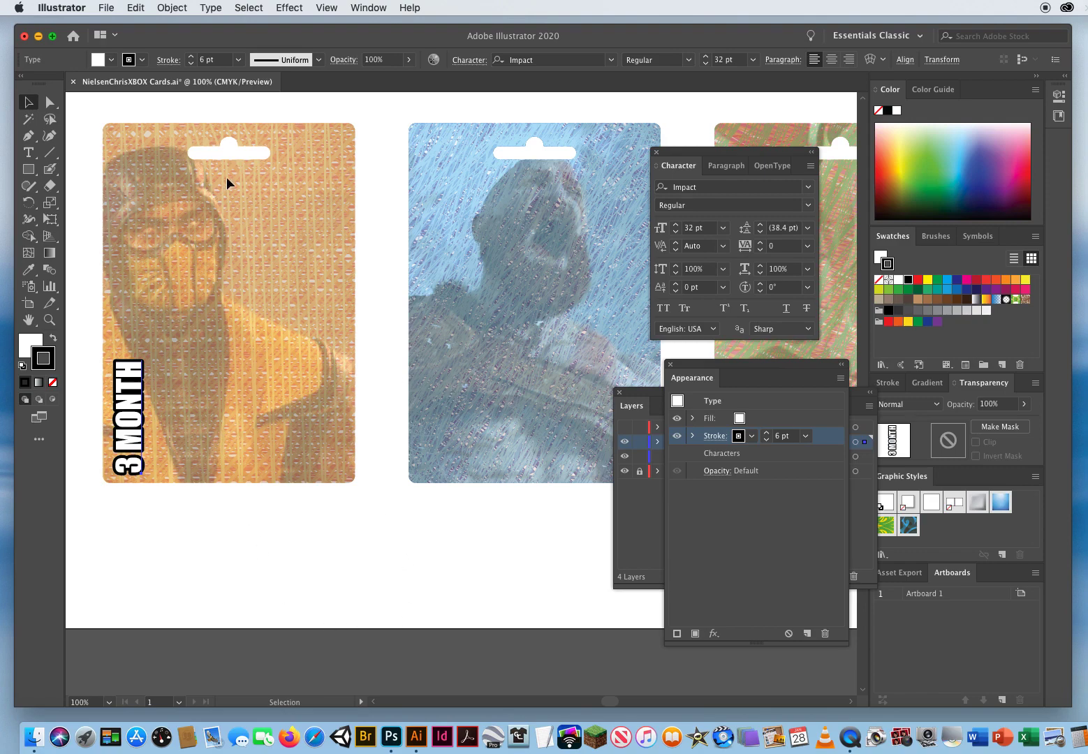
left_click(135, 8)
left_click(149, 23)
left_click(135, 7)
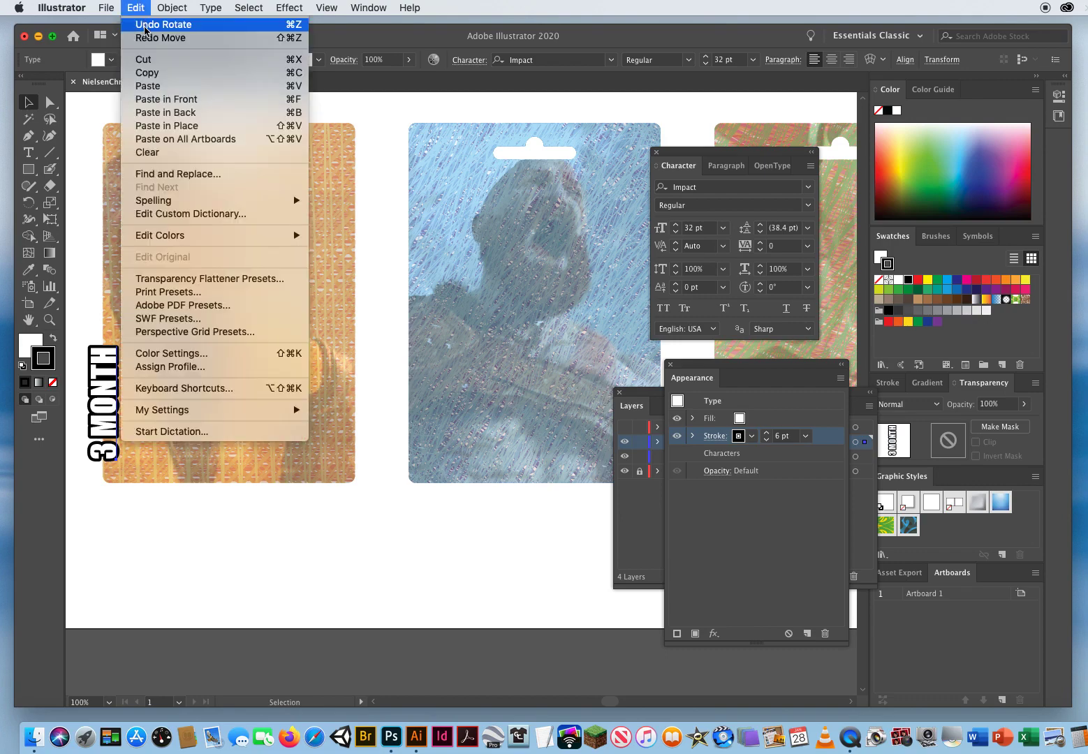
left_click(145, 27)
left_click_drag(179, 454, 173, 454)
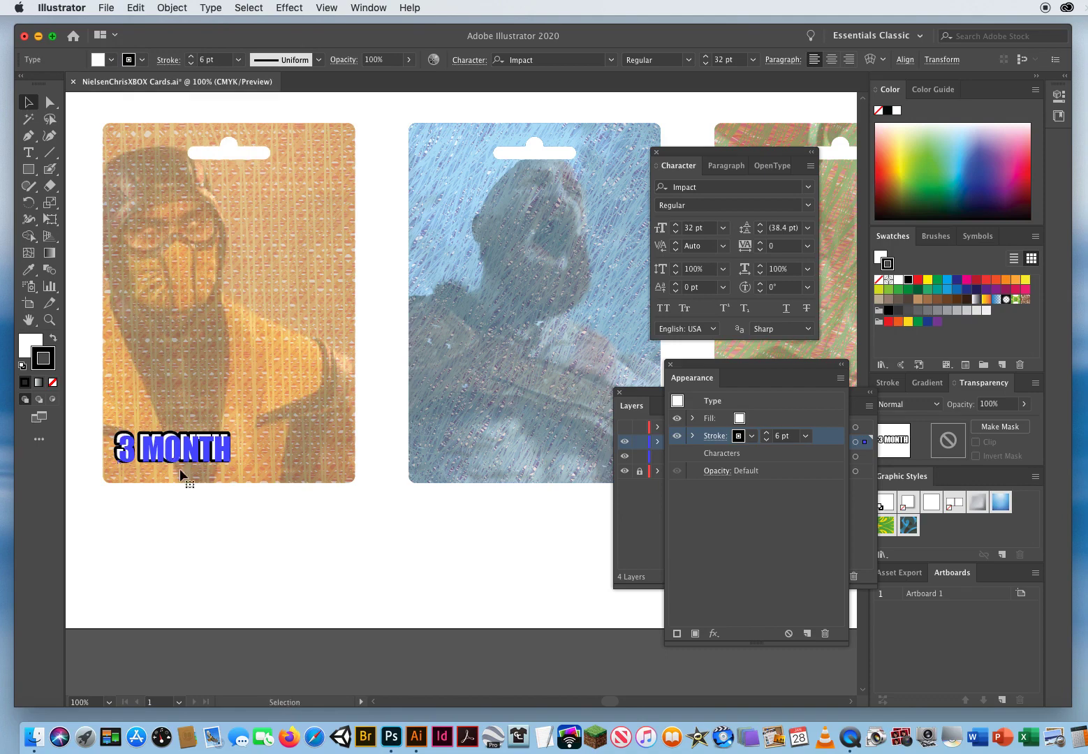
left_click(235, 587)
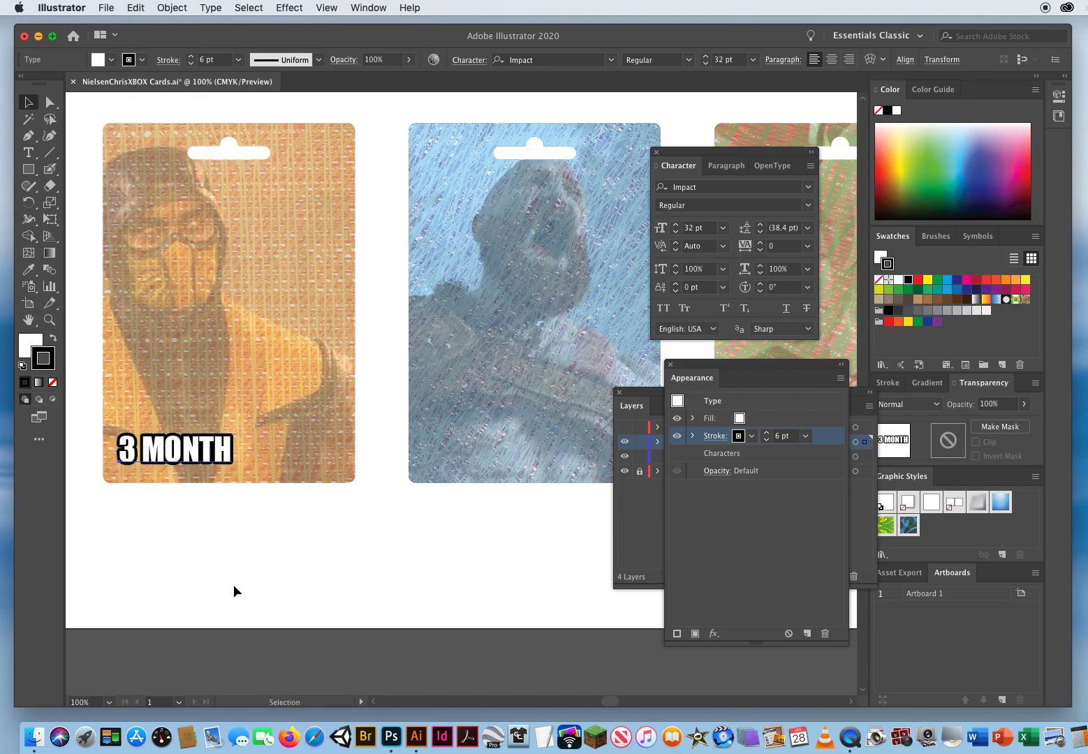
Pan to the pasteboard brief and copy the '* See back for details' line.
left_click(226, 531)
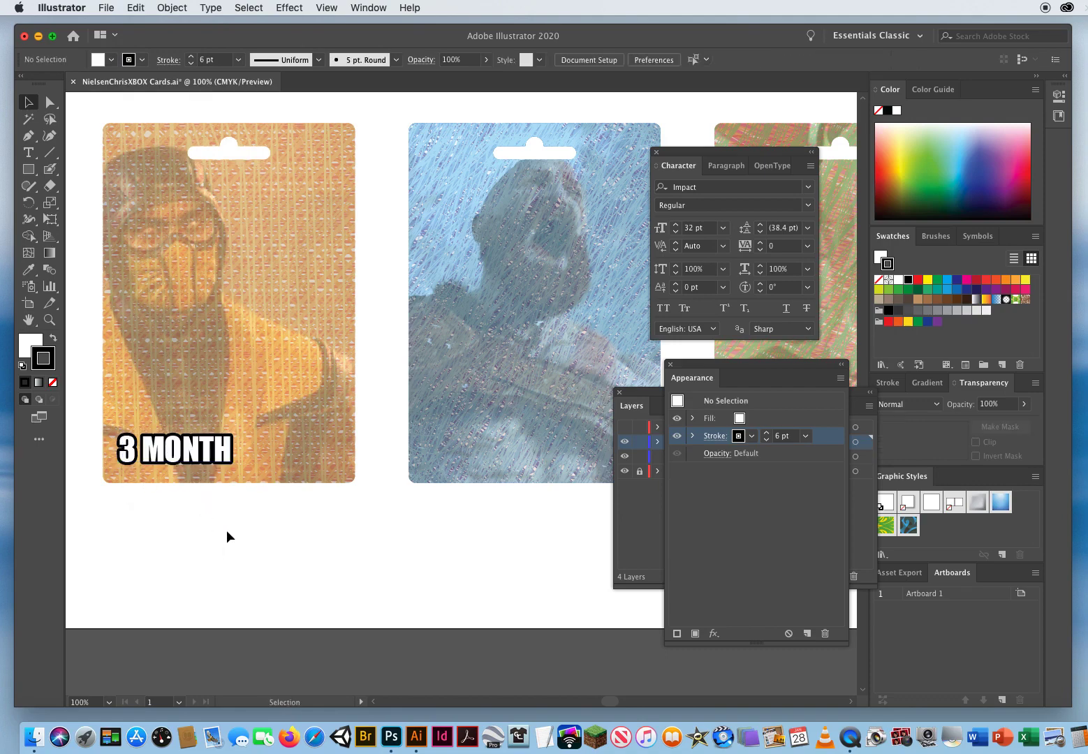
key("space")
left_click_drag(108, 314, 608, 335)
left_click_drag(210, 335, 468, 398)
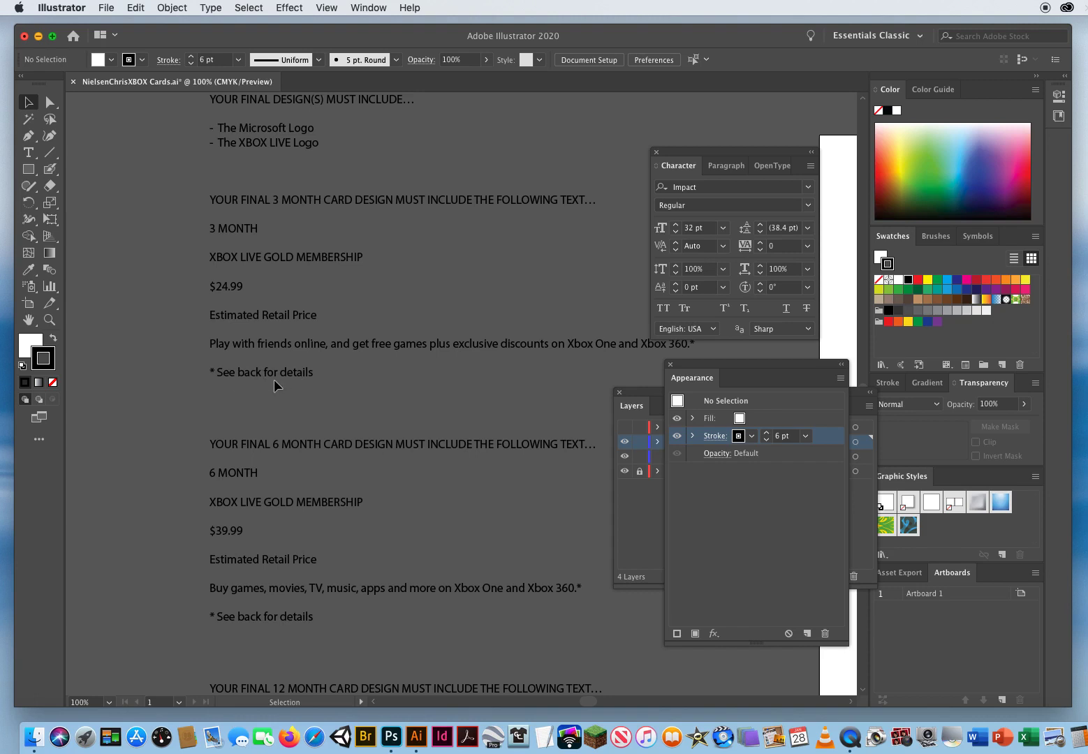
left_click(28, 152)
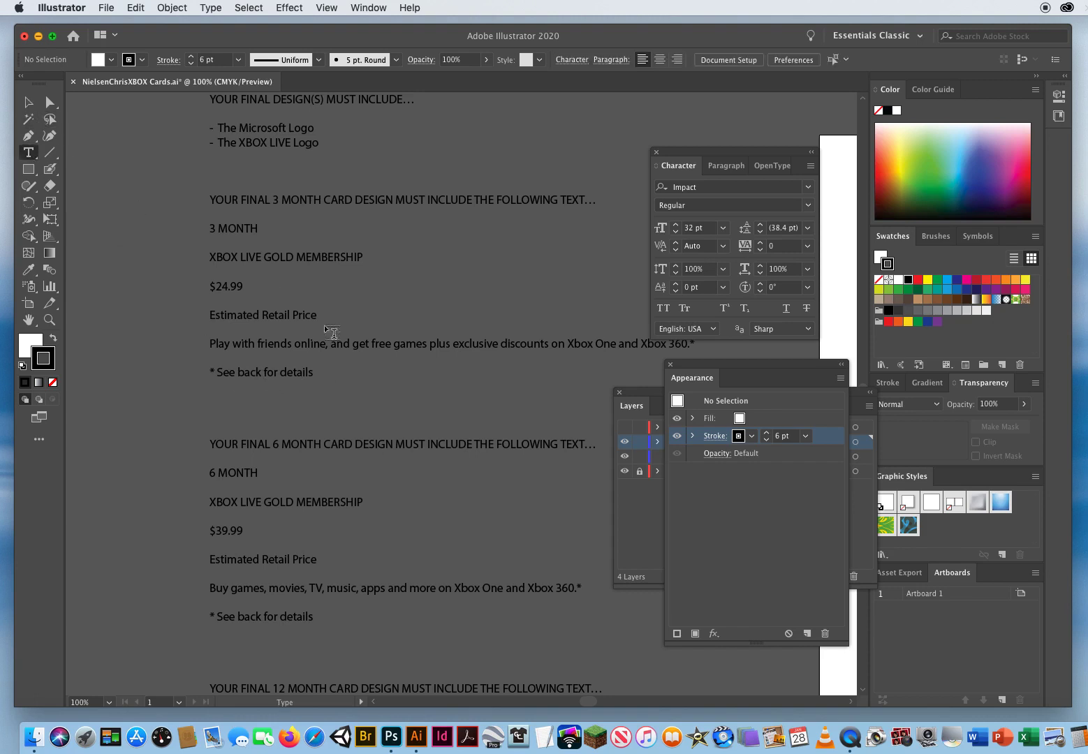
left_click_drag(210, 371, 316, 373)
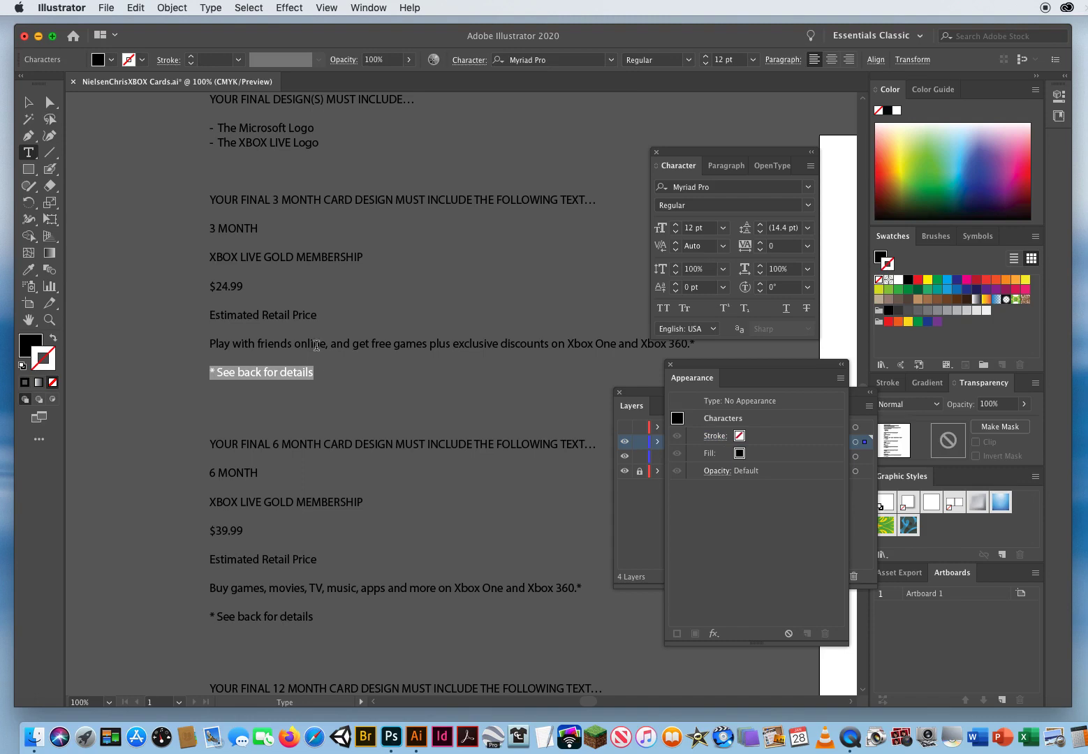
left_click(136, 8)
left_click(146, 73)
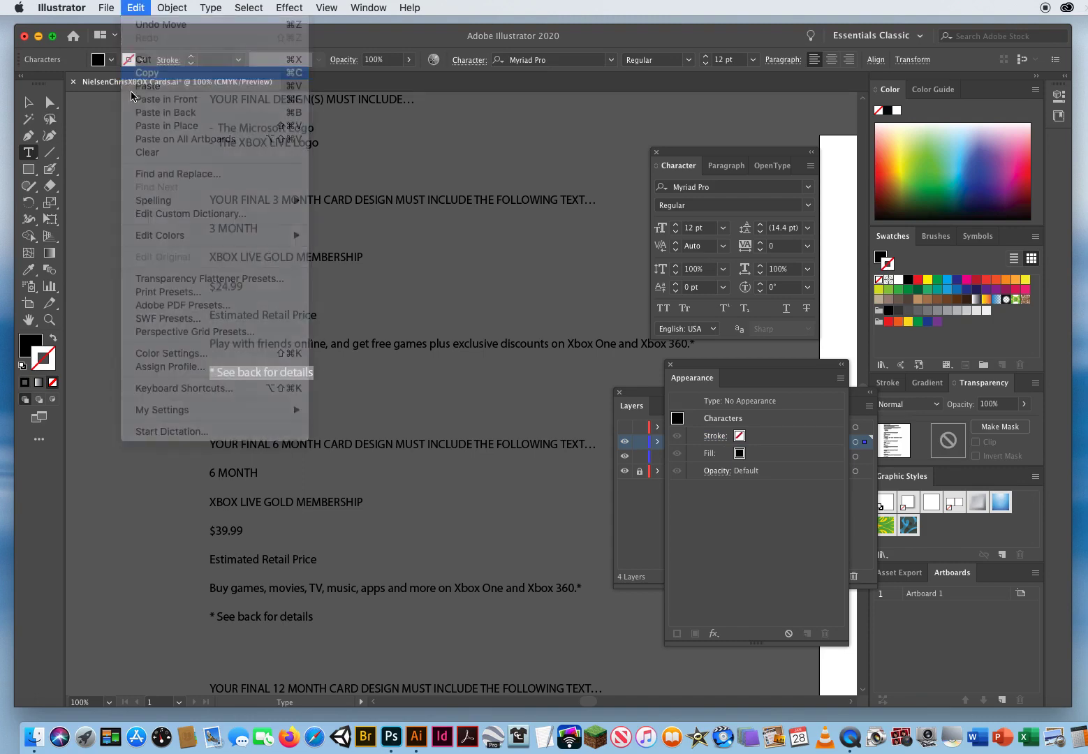
left_click(28, 102)
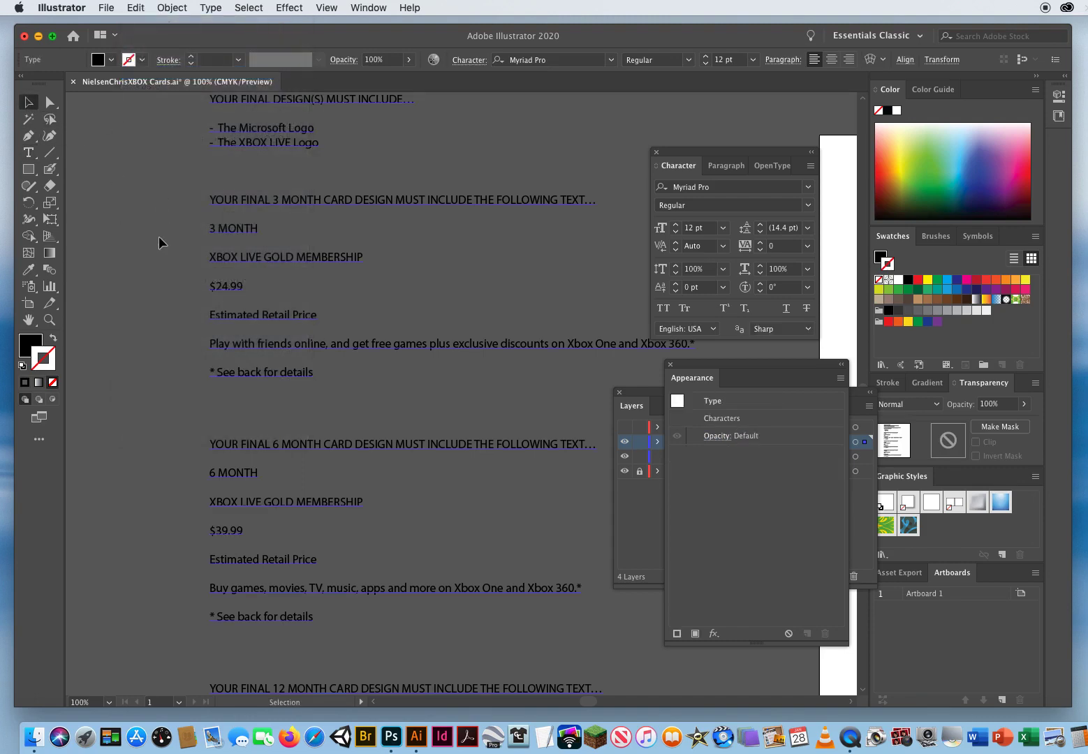
left_click(158, 238)
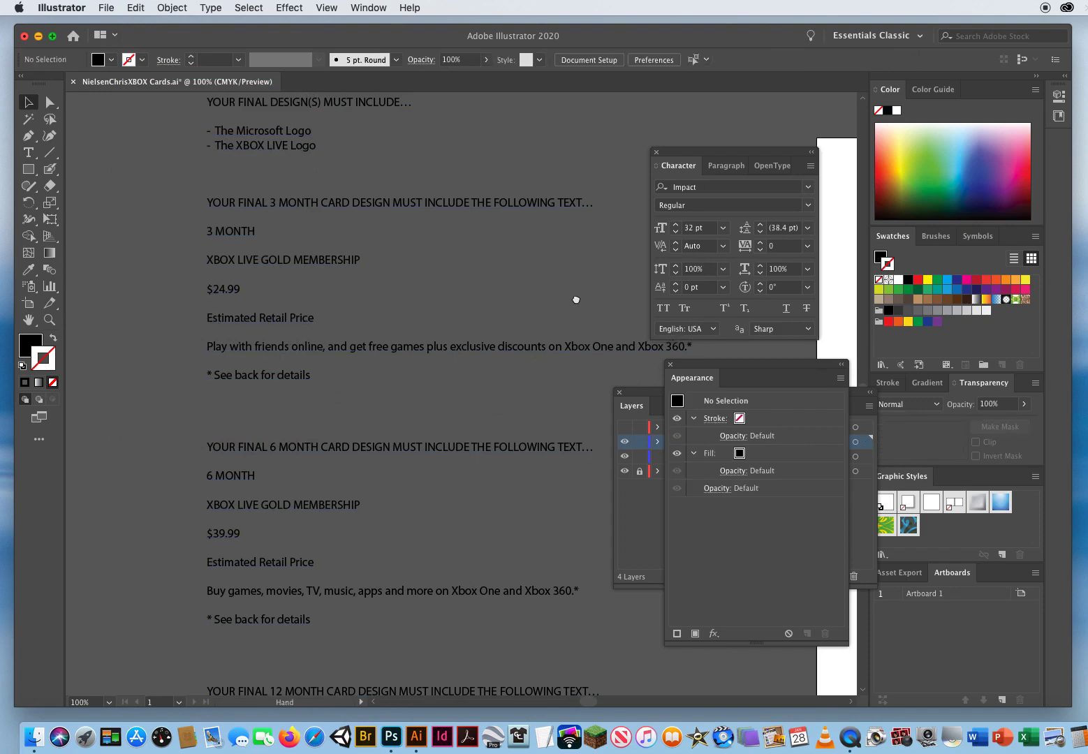
Pan back until the 3 MONTH orange card is fully in view.
left_click_drag(575, 299, 109, 275)
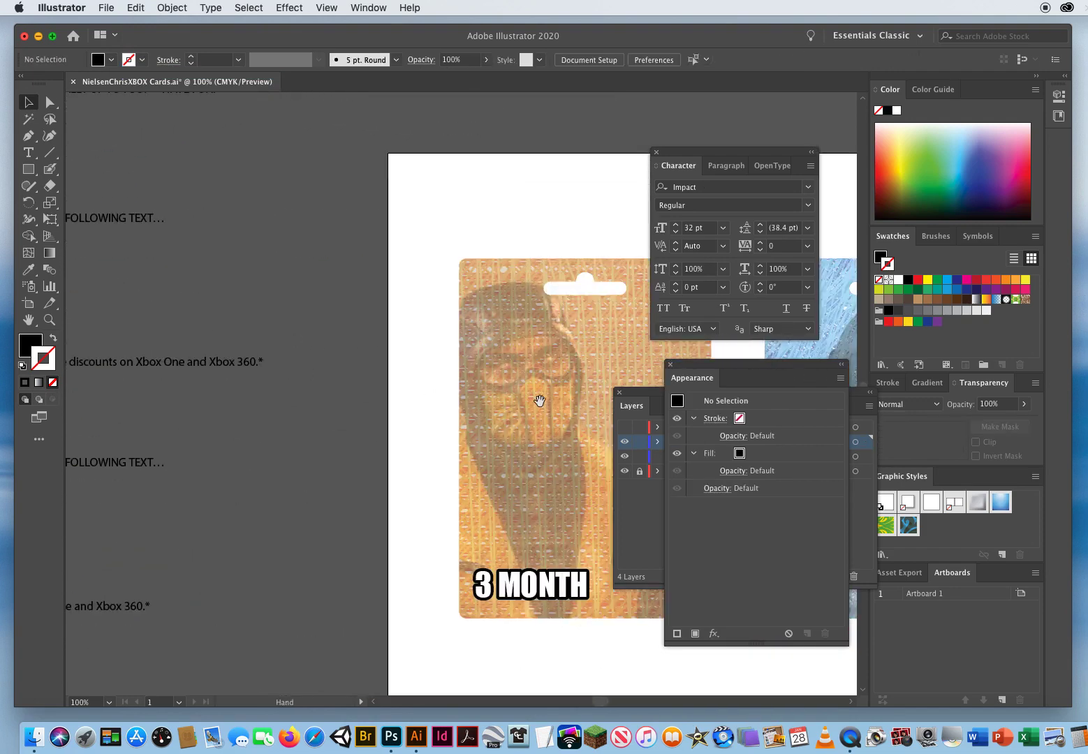
left_click_drag(538, 400, 294, 342)
scroll(294, 341, "down", 5)
scroll(294, 341, "right", 5)
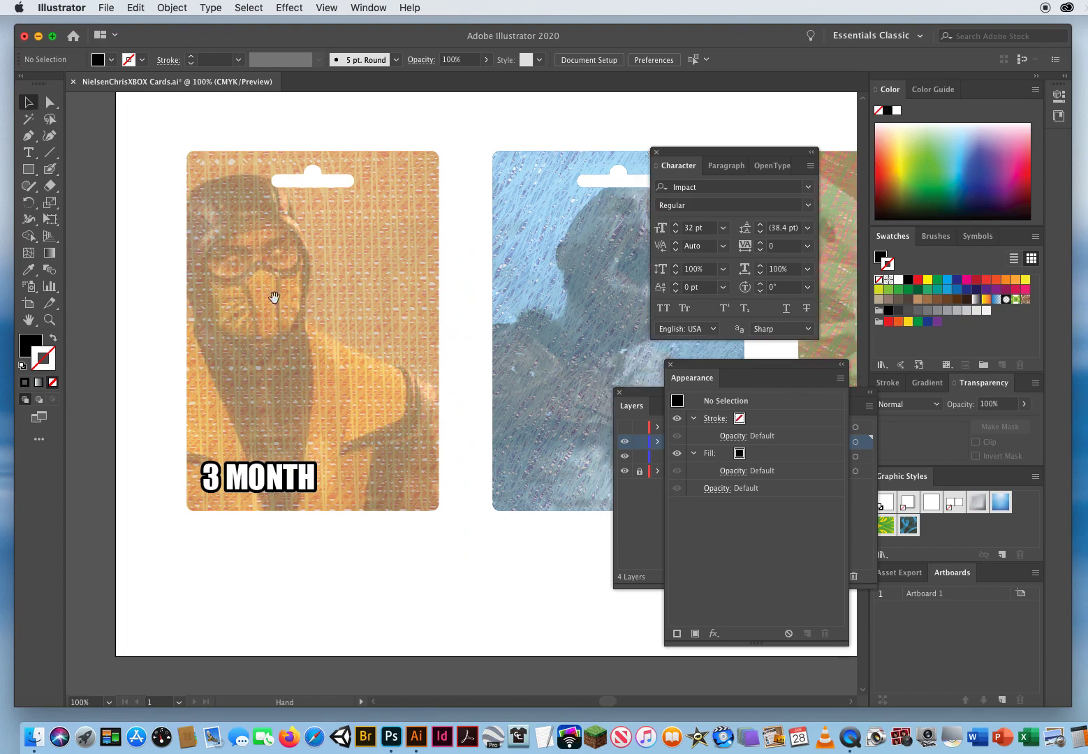
Paste the '* See back for details' line as new point text below the card.
left_click(28, 152)
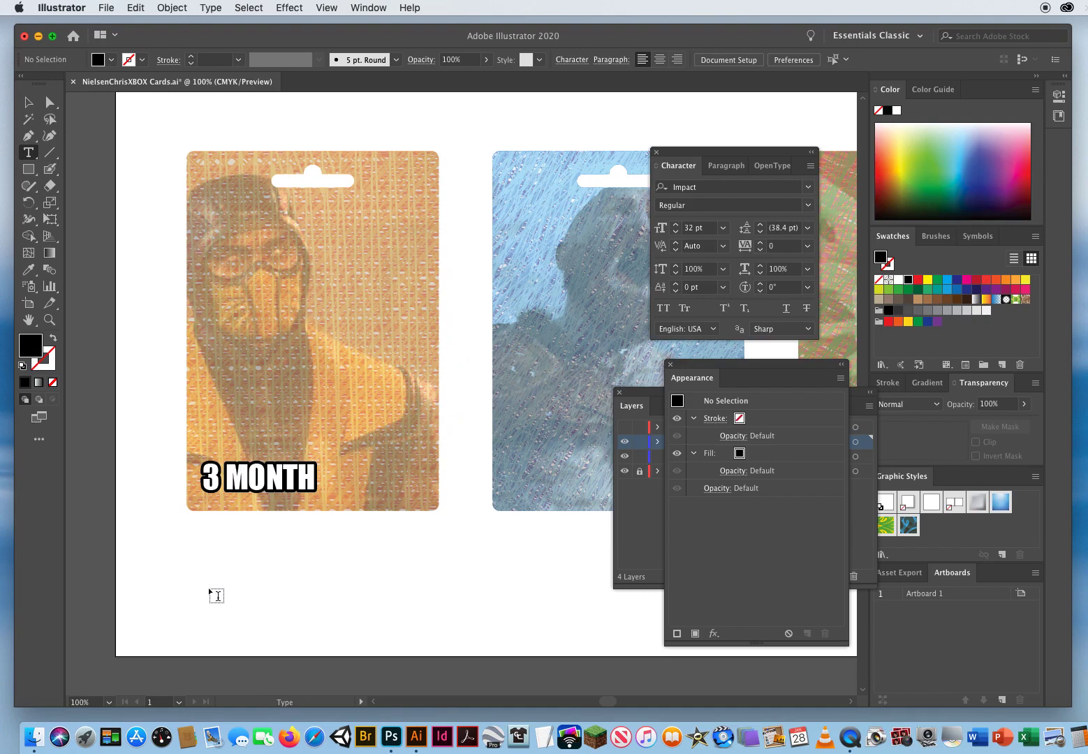
left_click(207, 568)
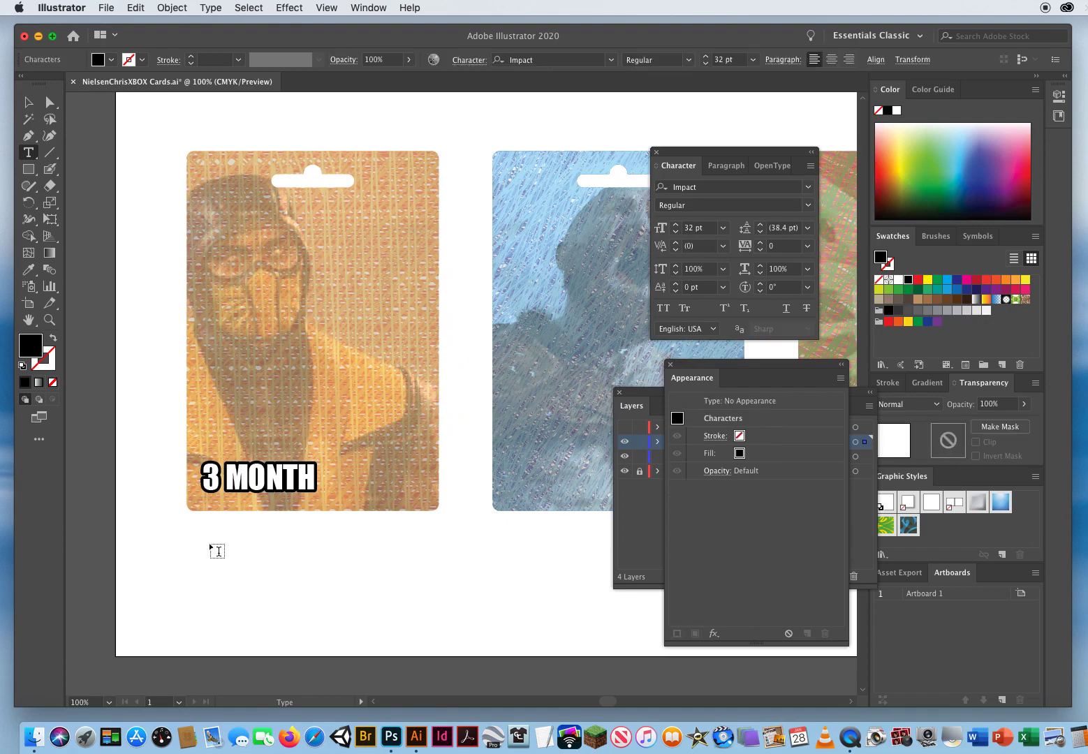
left_click(137, 8)
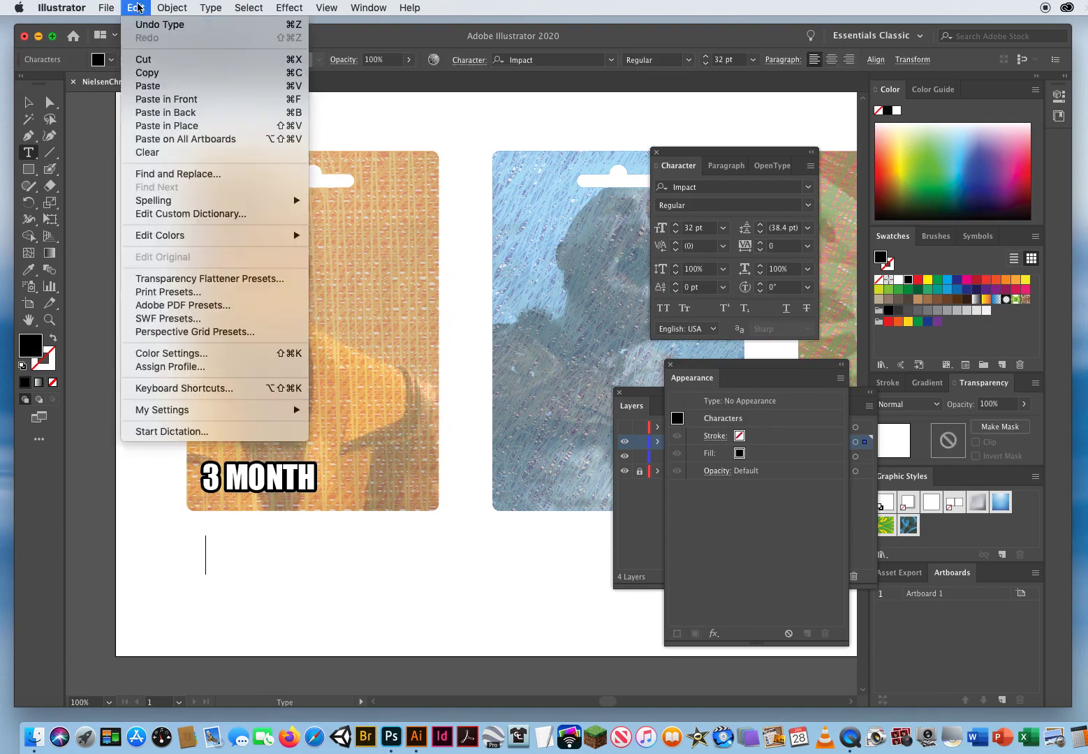
left_click(158, 86)
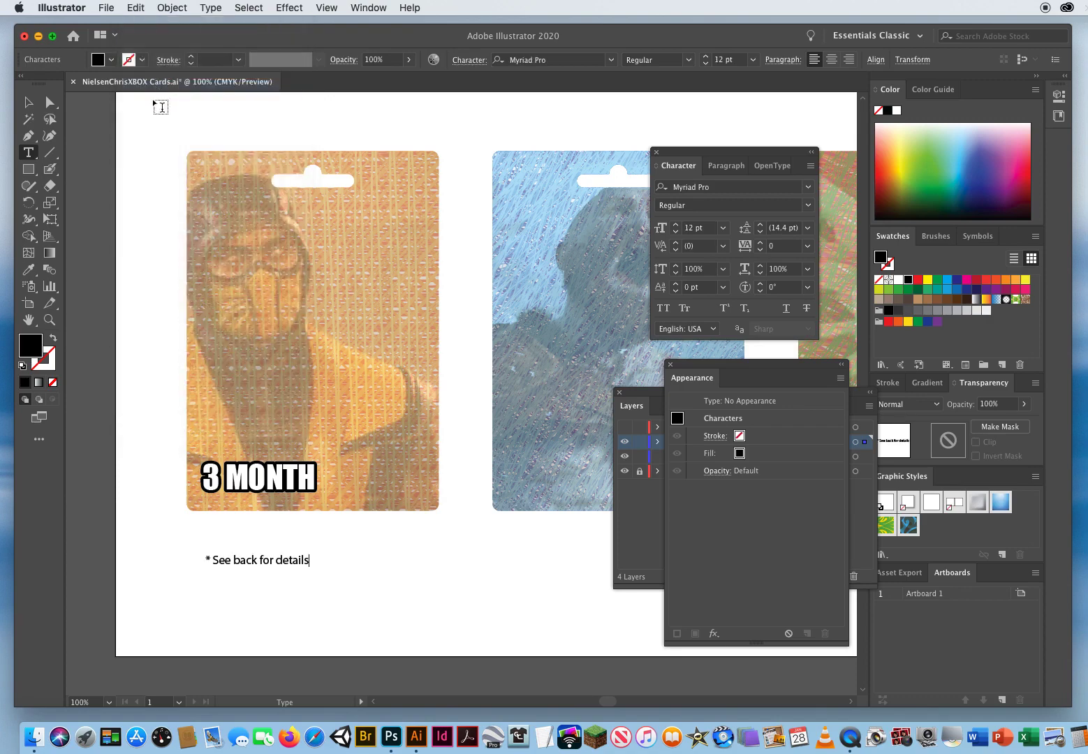
left_click(27, 102)
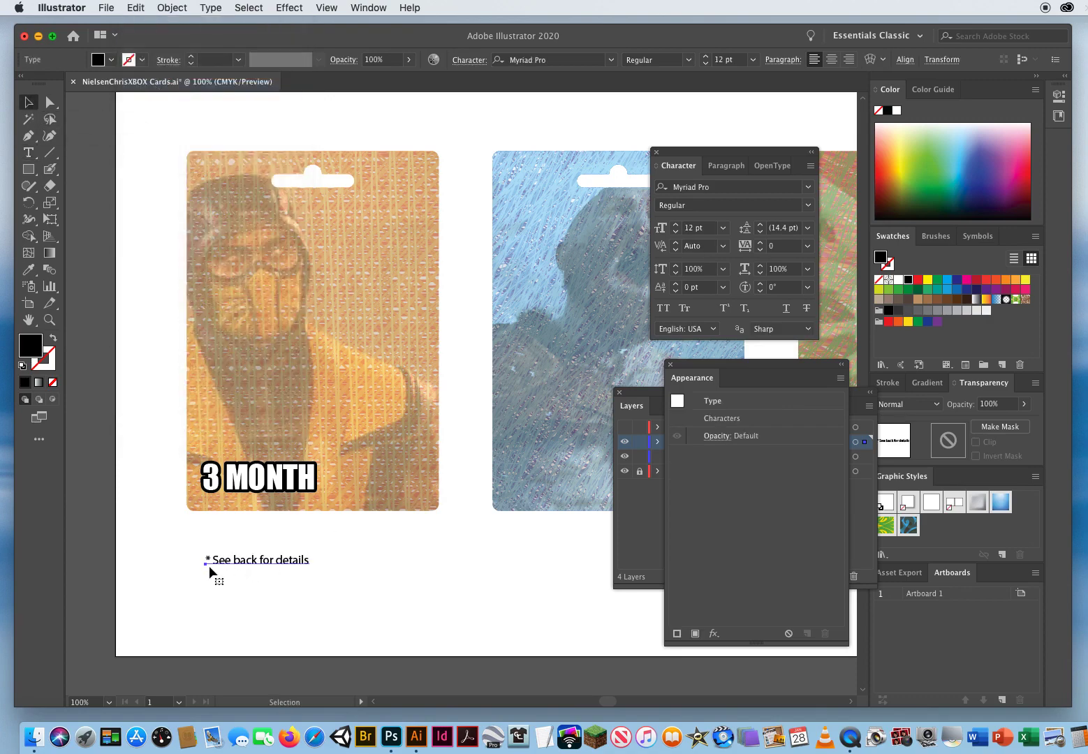
Set the note to Arial Bold Italic 10 pt and move it under 3 MONTH.
left_click(722, 187)
left_click(808, 188)
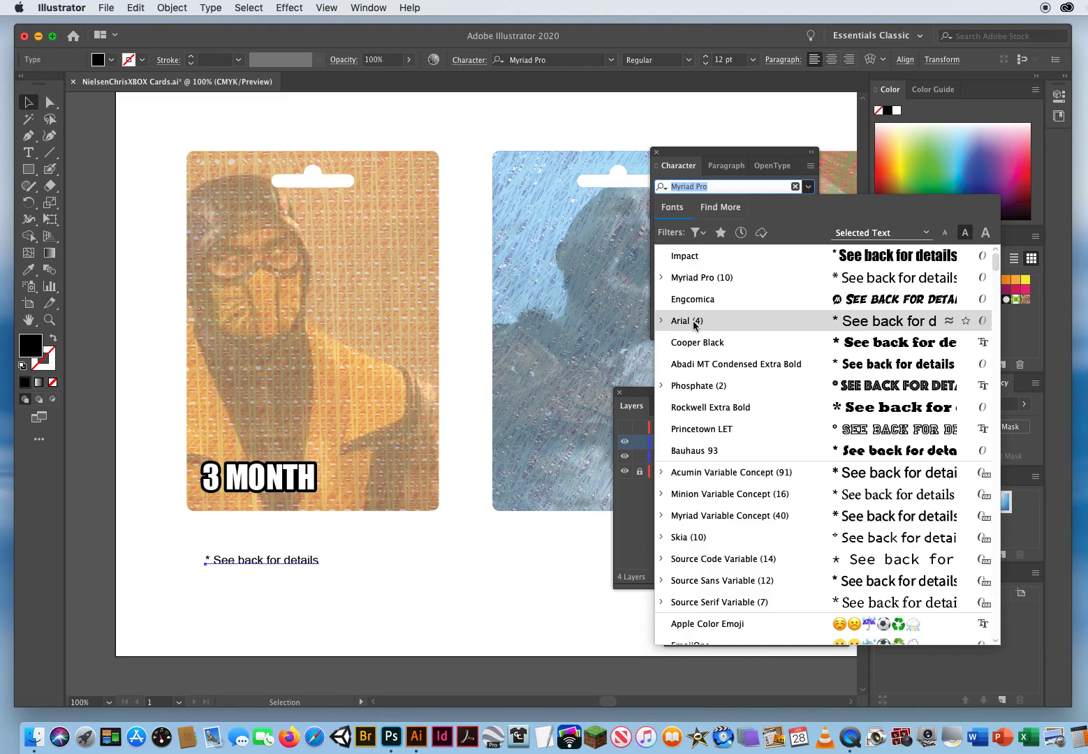
left_click(684, 321)
left_click(809, 205)
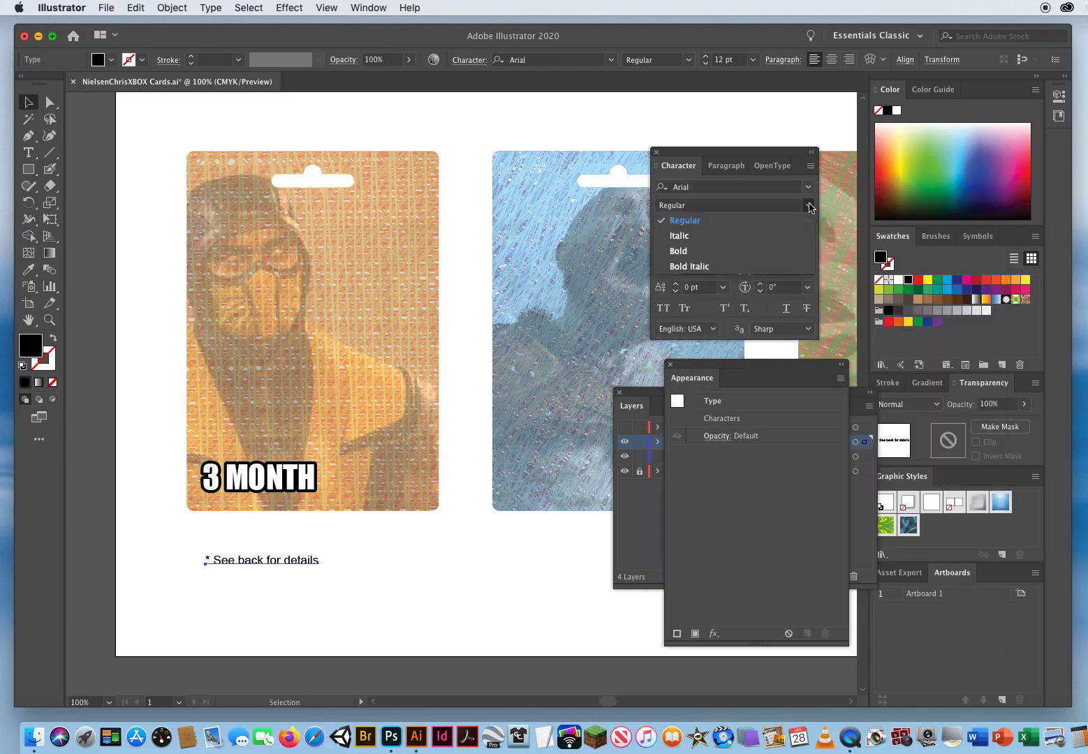
left_click(692, 267)
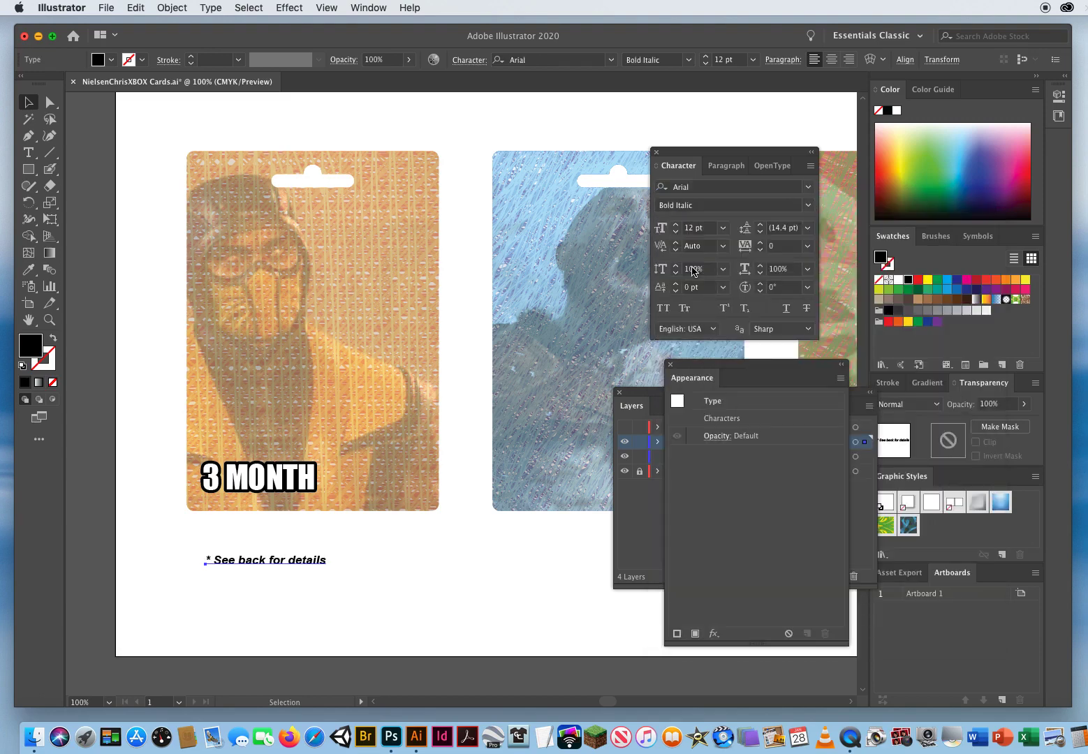
left_click(691, 229)
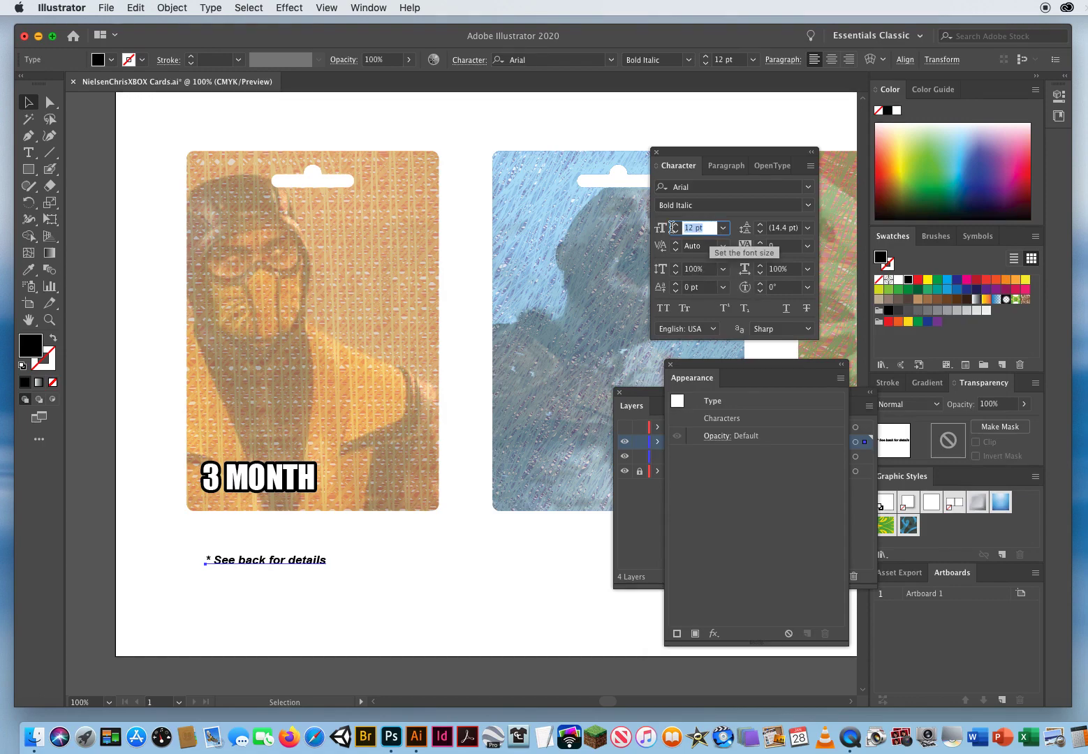
left_click(675, 232)
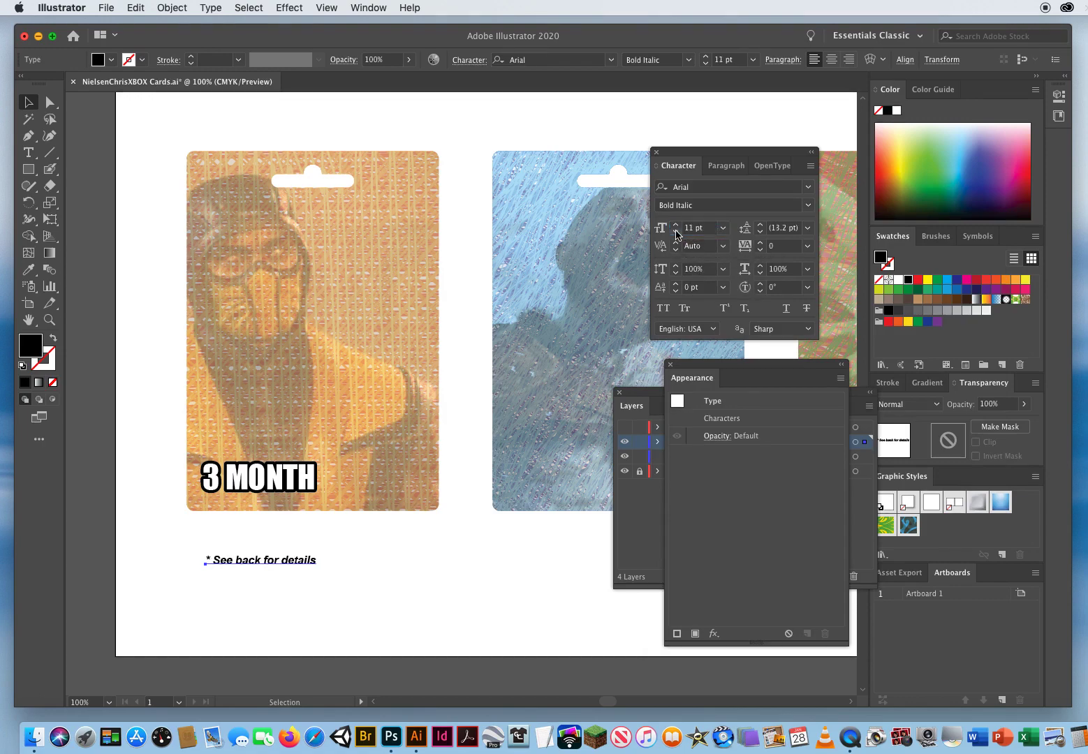
left_click(676, 232)
left_click_drag(248, 562, 251, 501)
left_click(325, 578)
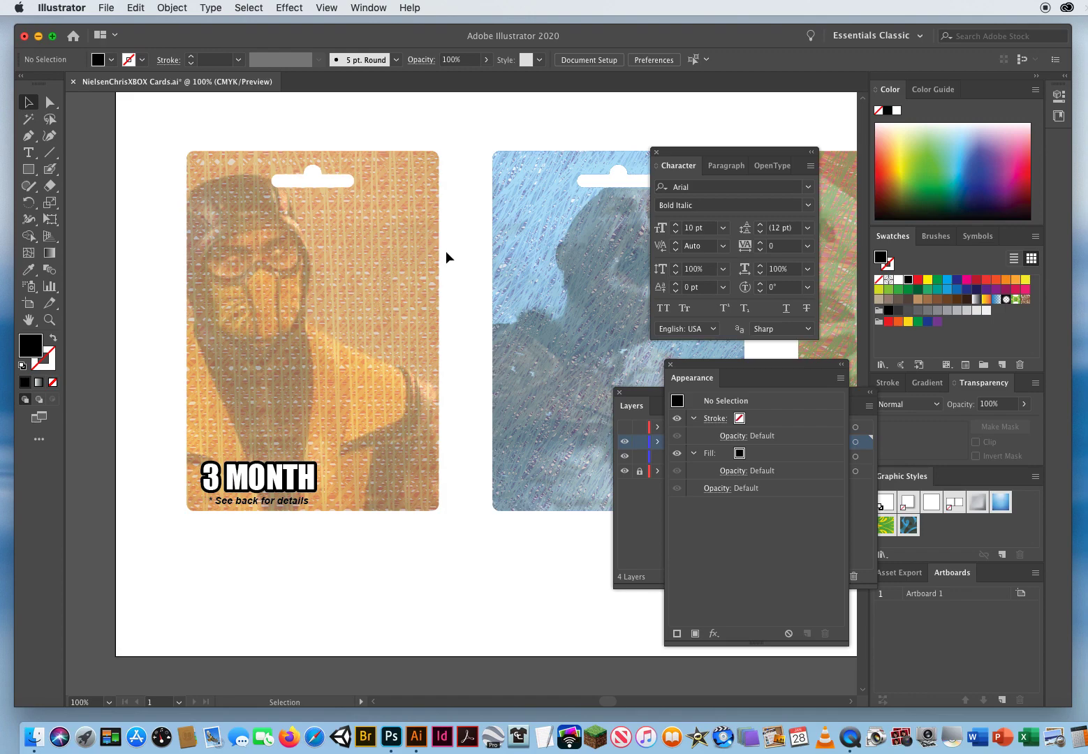
Copy the $24.99 price from the 3 MONTH brief text.
left_click_drag(111, 219, 528, 286)
left_click_drag(199, 295, 368, 290)
left_click(28, 152)
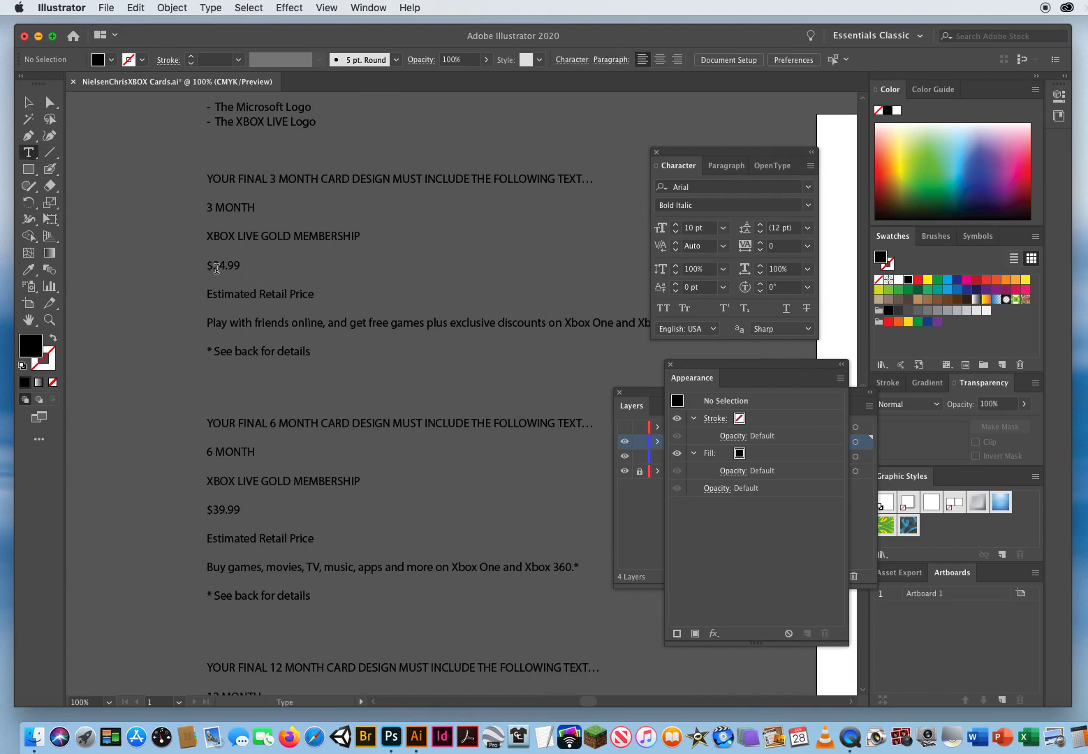
left_click_drag(209, 265, 245, 265)
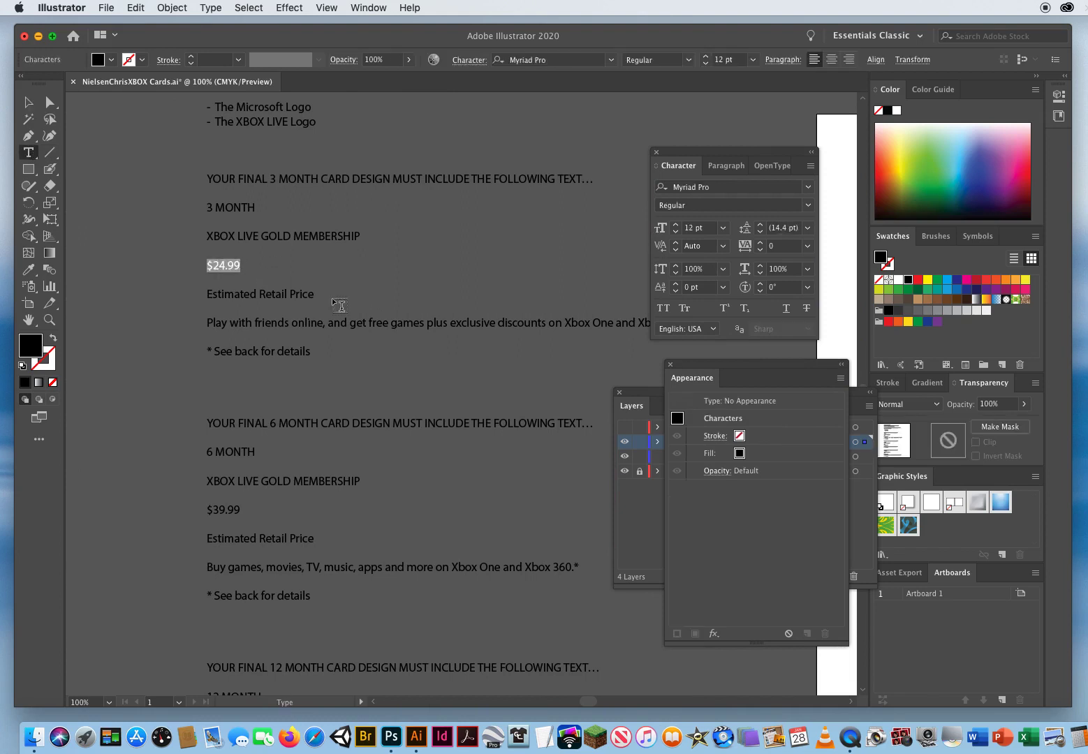
left_click(136, 8)
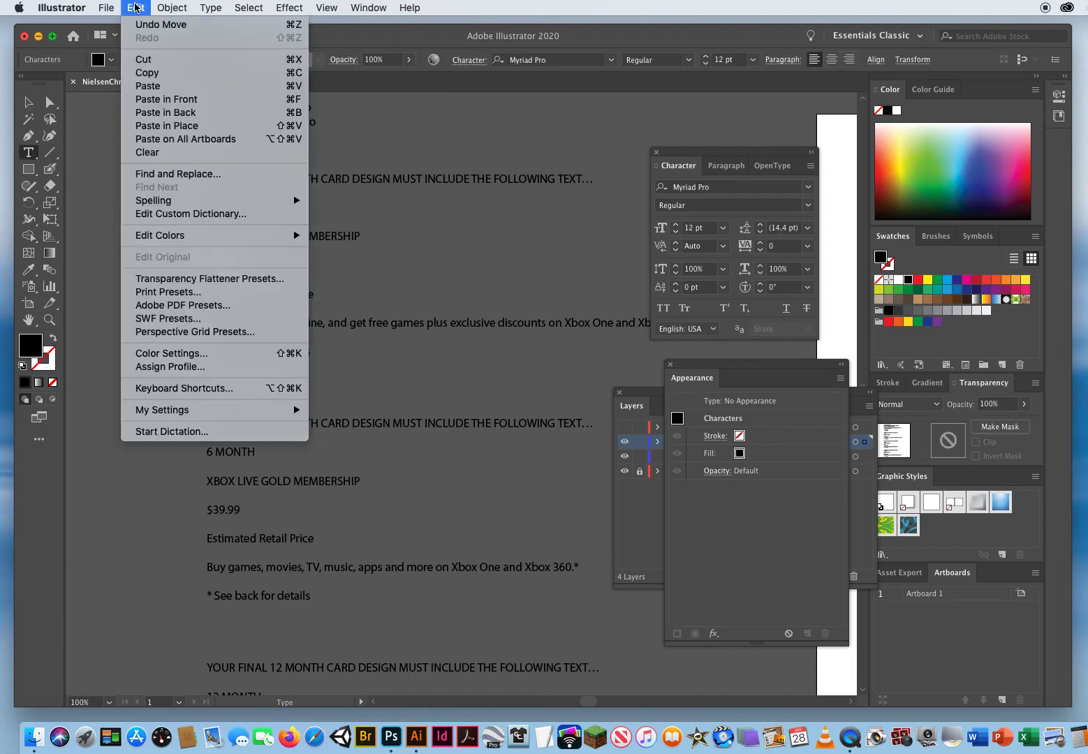
left_click(147, 73)
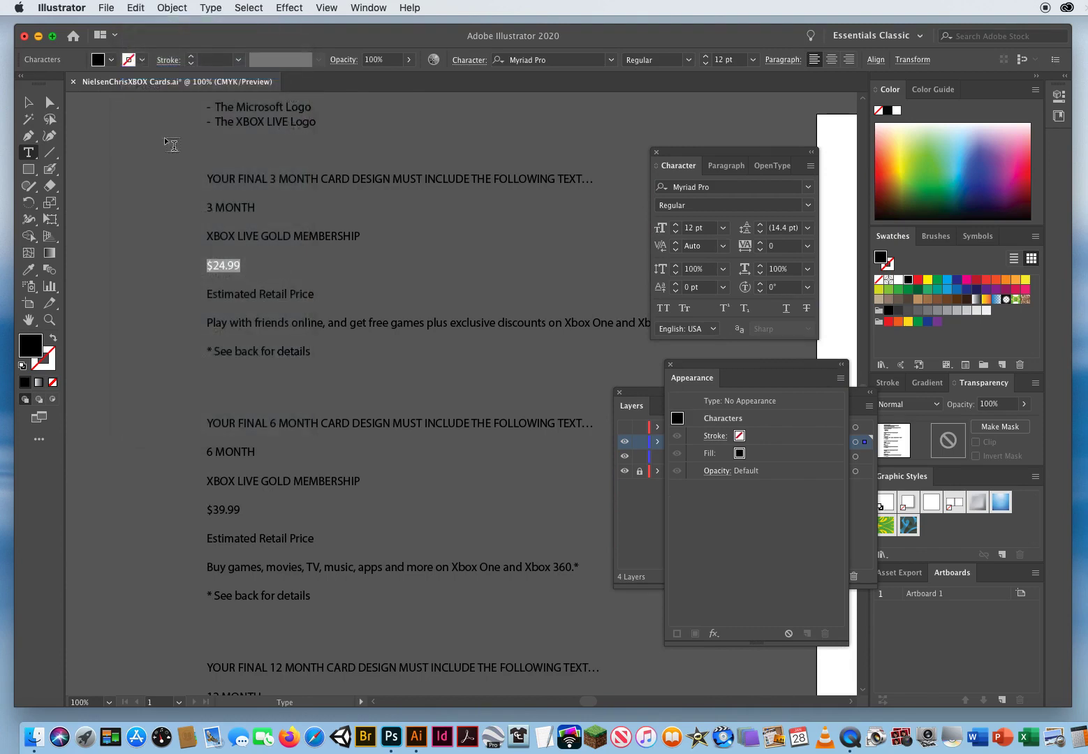
left_click(29, 102)
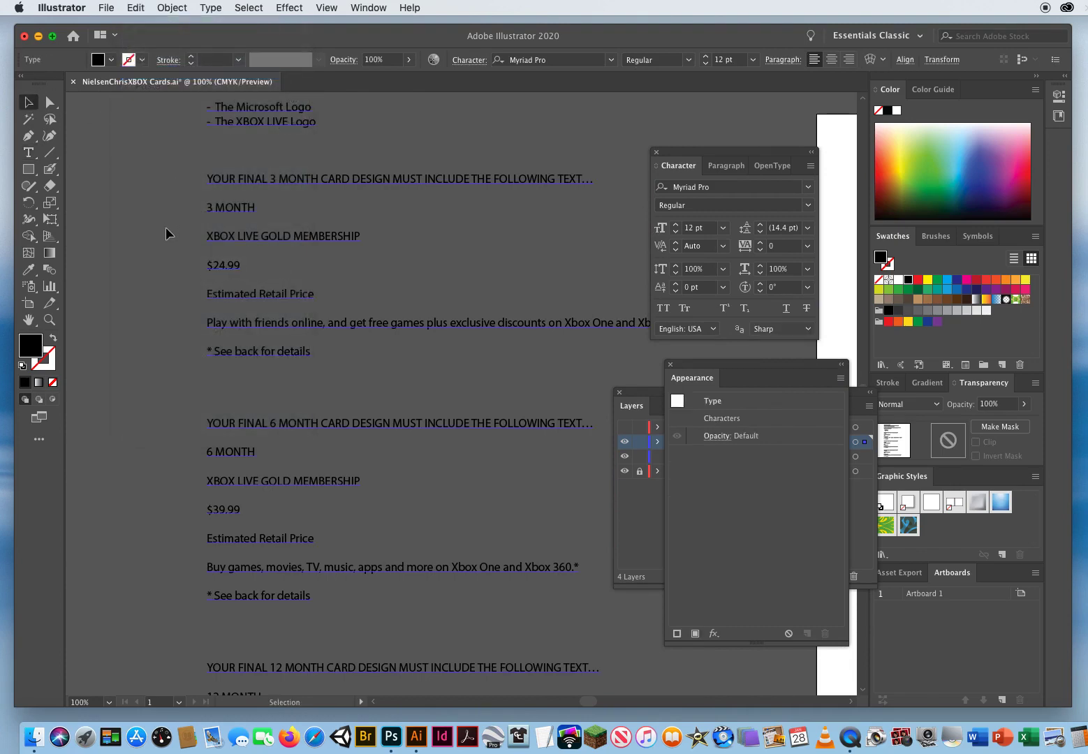
left_click(157, 253)
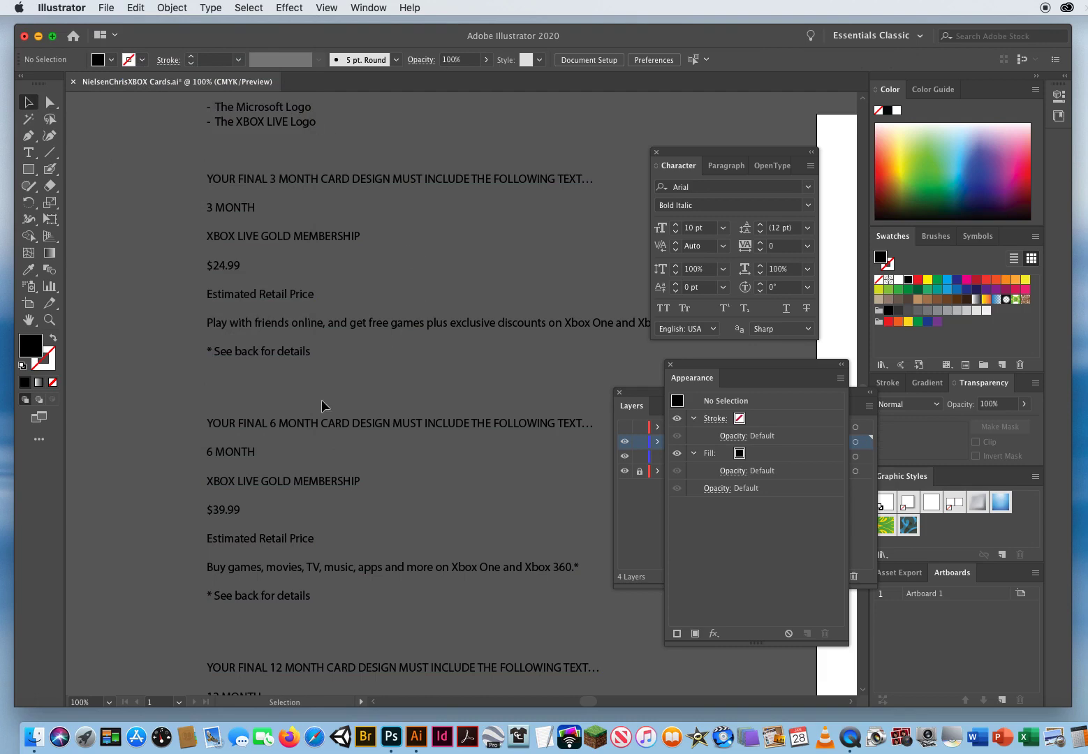
Pan back to bring the 3 MONTH card into view.
key("space")
left_click_drag(602, 252, 102, 298)
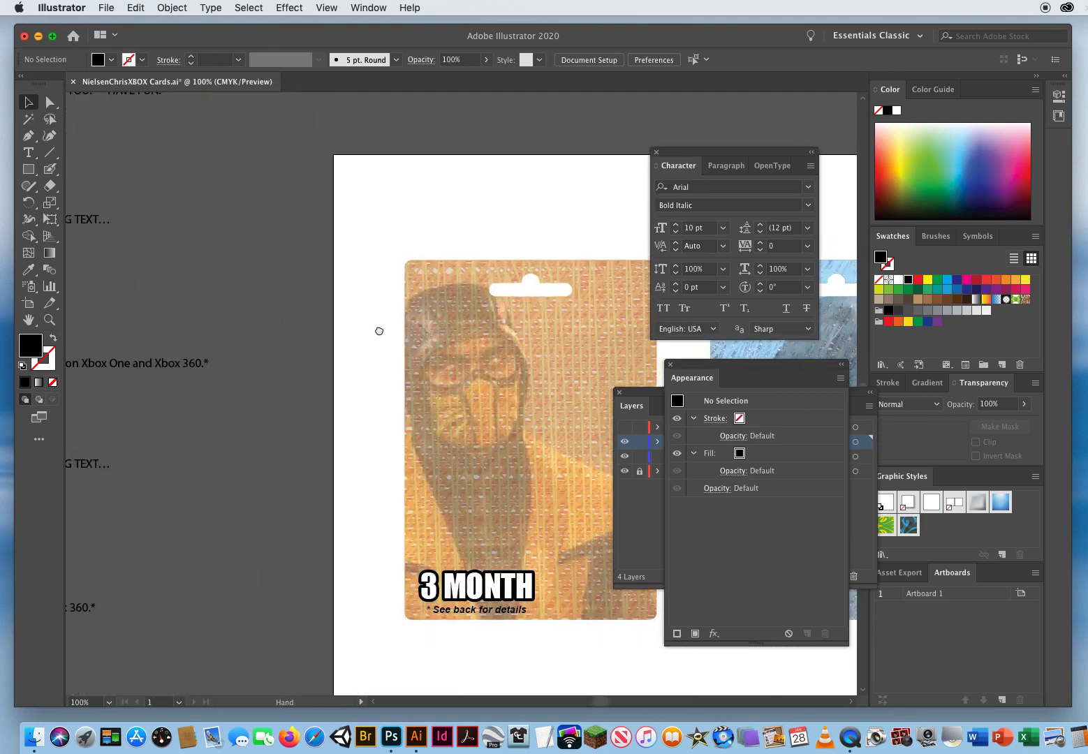
left_click_drag(376, 330, 241, 306)
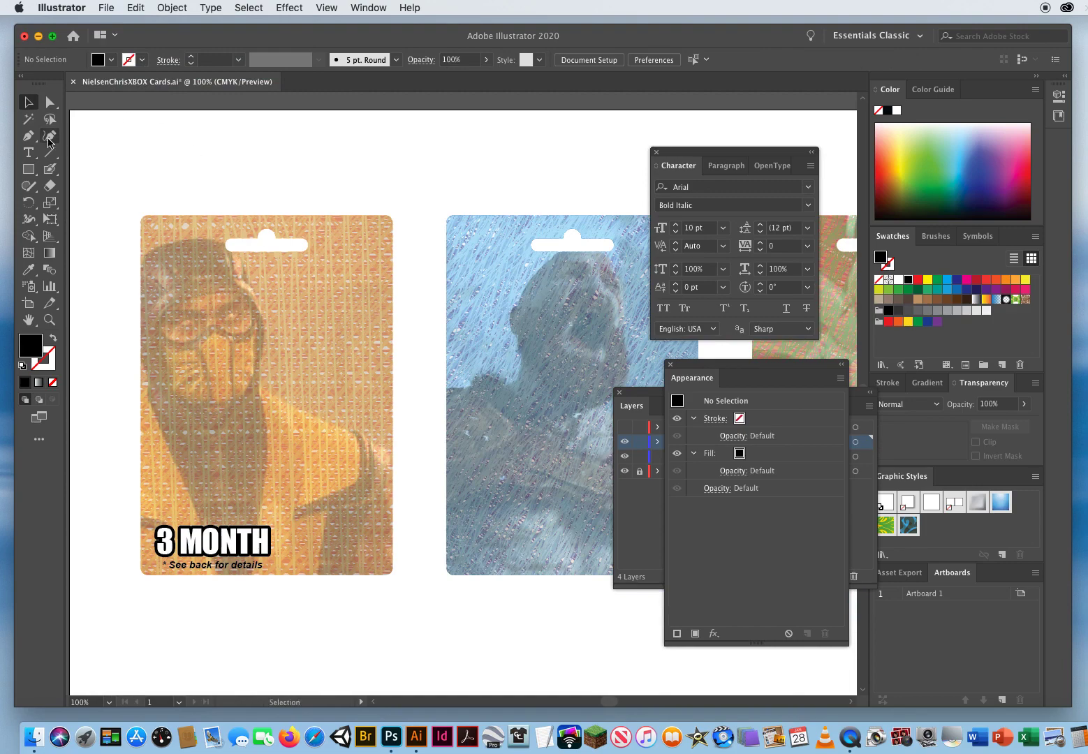
Paste the $24.99 price as new text at the card's top right.
left_click_drag(28, 152, 70, 153)
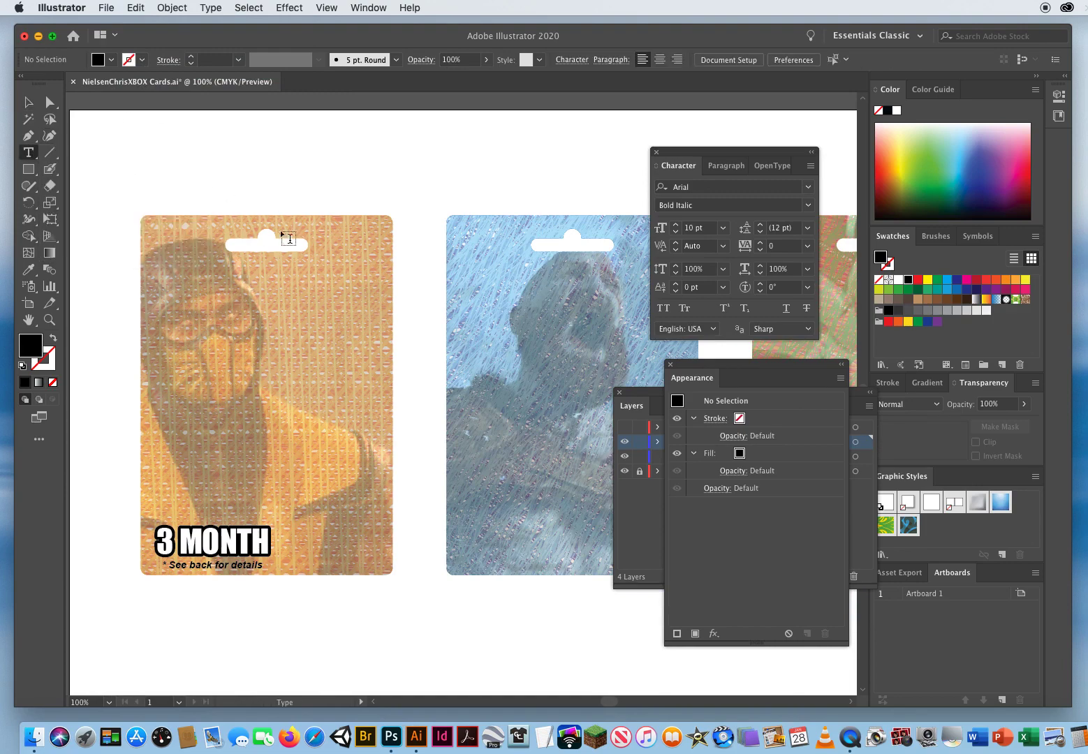
left_click(321, 257)
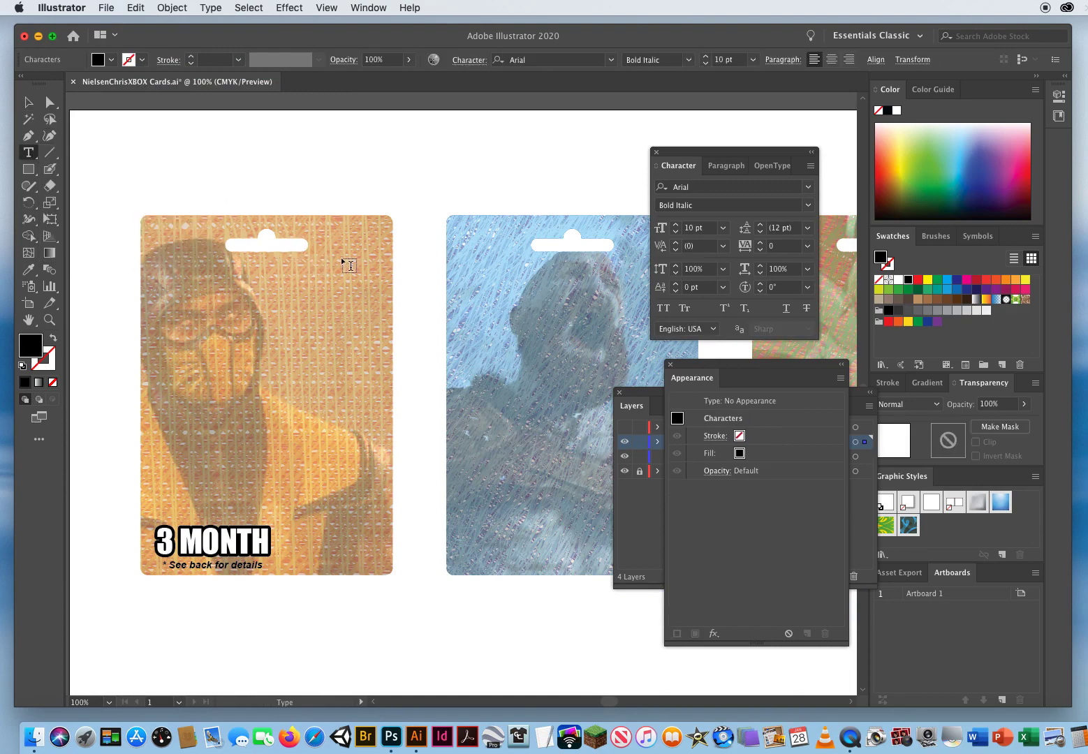
left_click(137, 8)
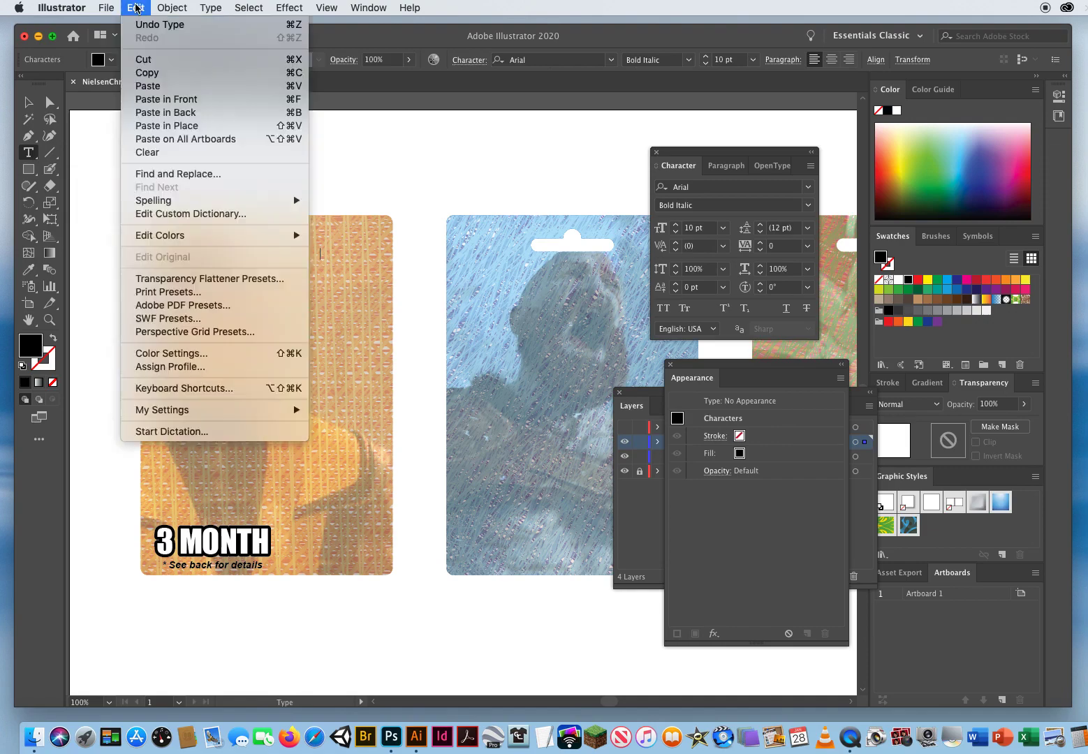
left_click(148, 86)
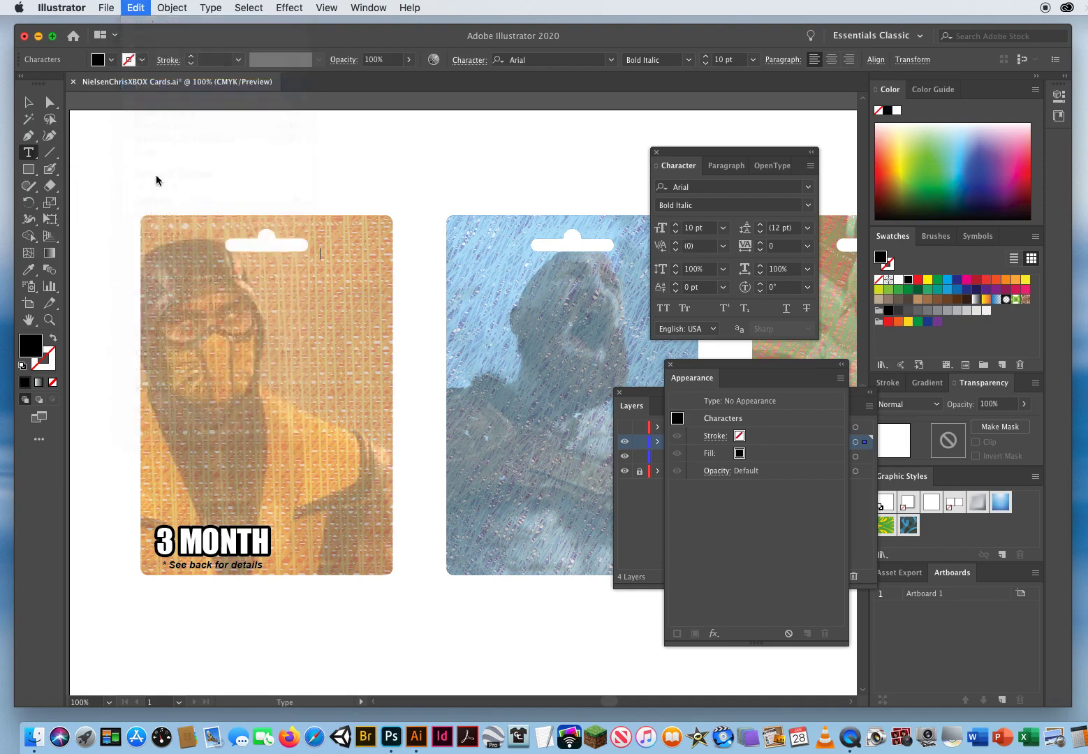
left_click(29, 103)
left_click_drag(345, 261, 347, 255)
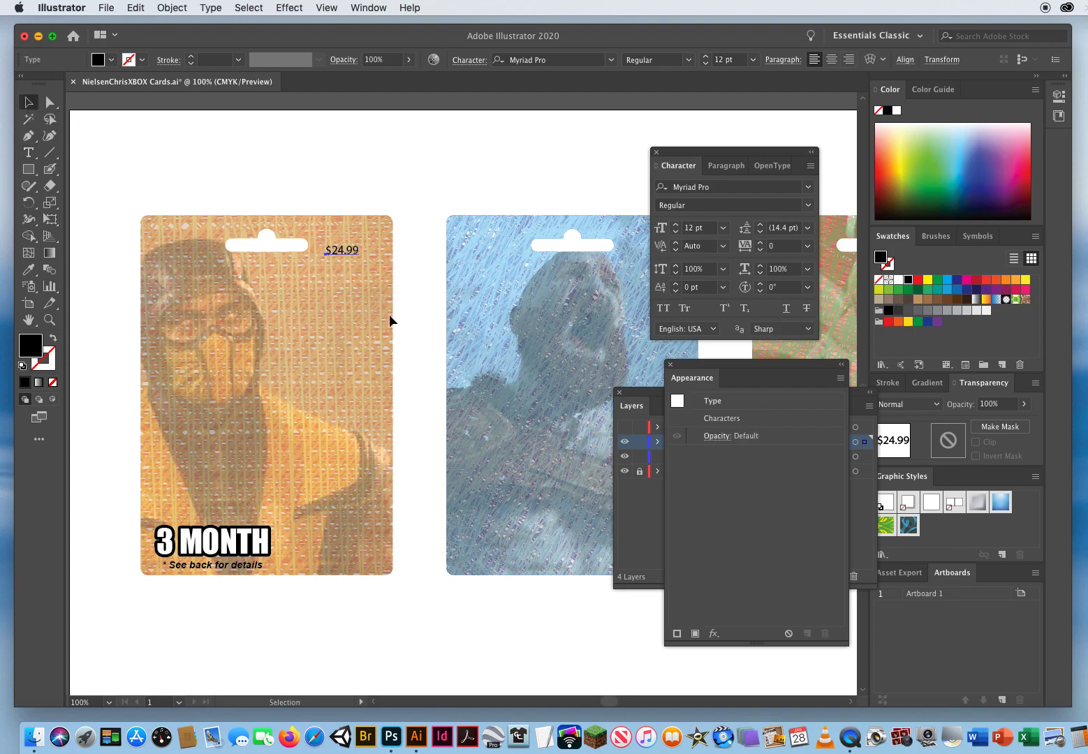
Set the $24.99 price in Impact and enlarge it to 33 pt.
left_click(808, 187)
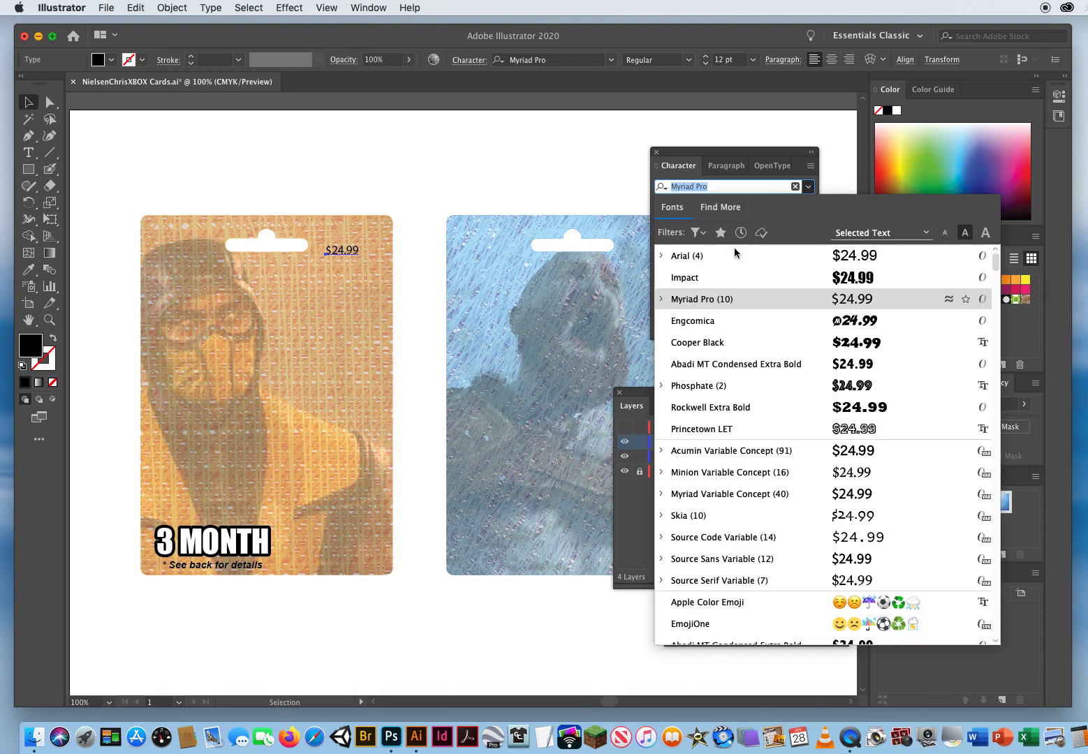
left_click(717, 279)
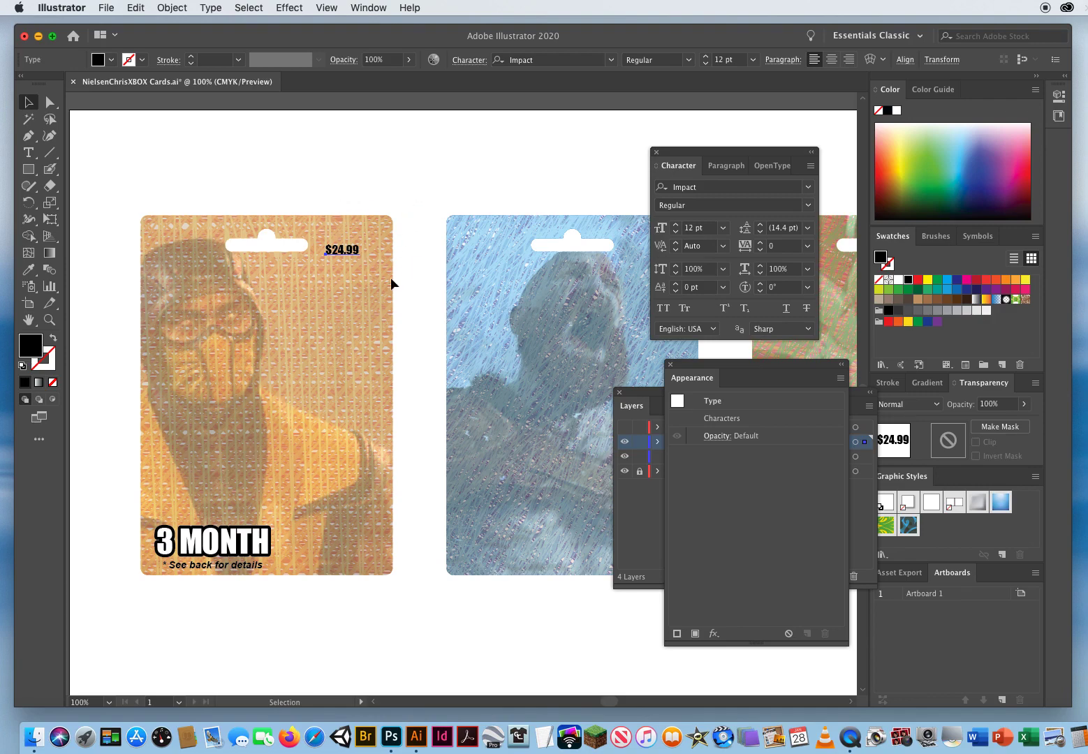
left_click(676, 225)
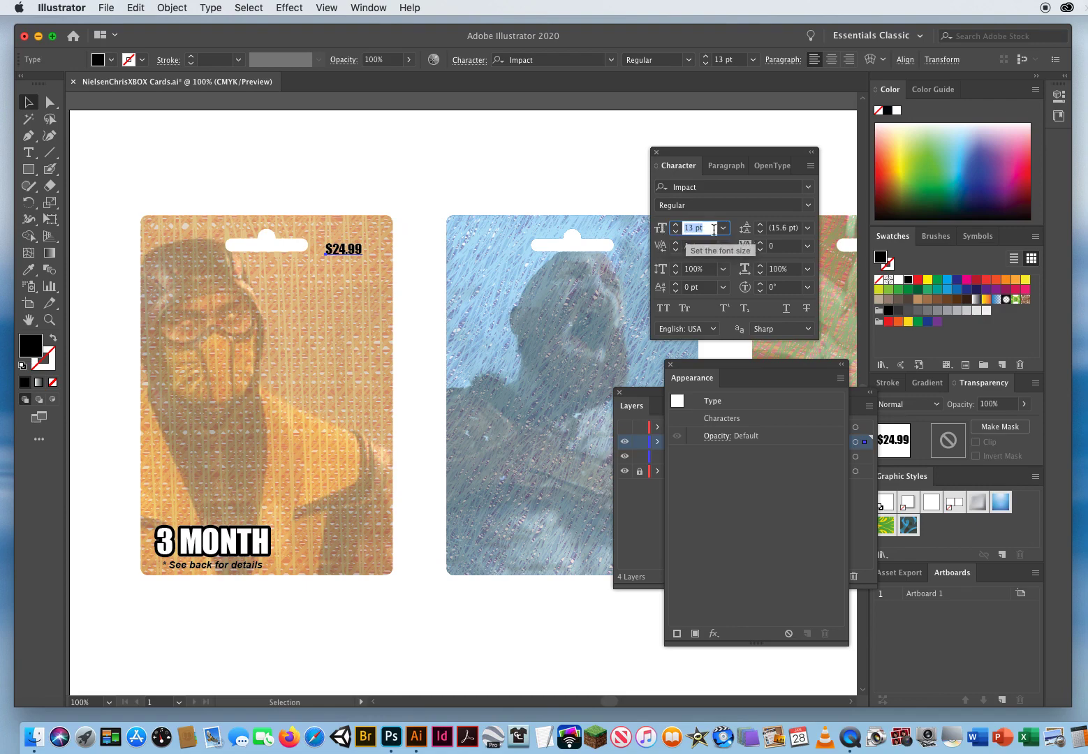
left_click(676, 225)
left_click(675, 225)
left_click(675, 225)
left_click(675, 225)
left_click(675, 225)
left_click(675, 225)
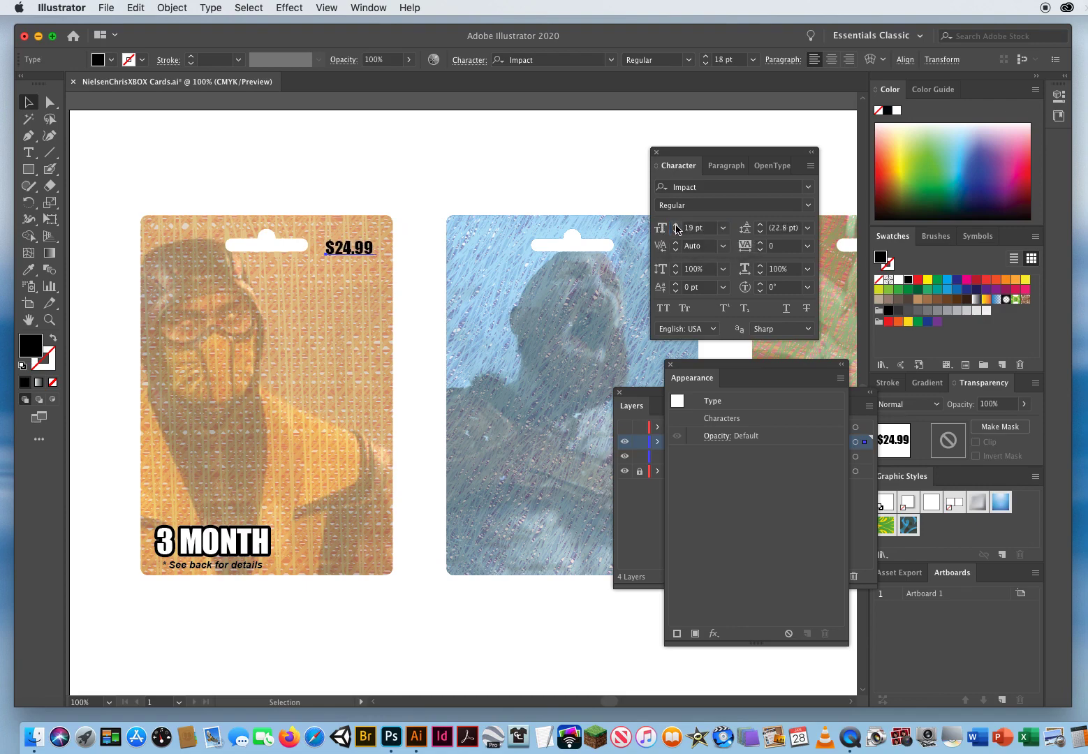
left_click(675, 225)
left_click(675, 225)
left_click(675, 225)
left_click(675, 225)
left_click(675, 225)
left_click(675, 225)
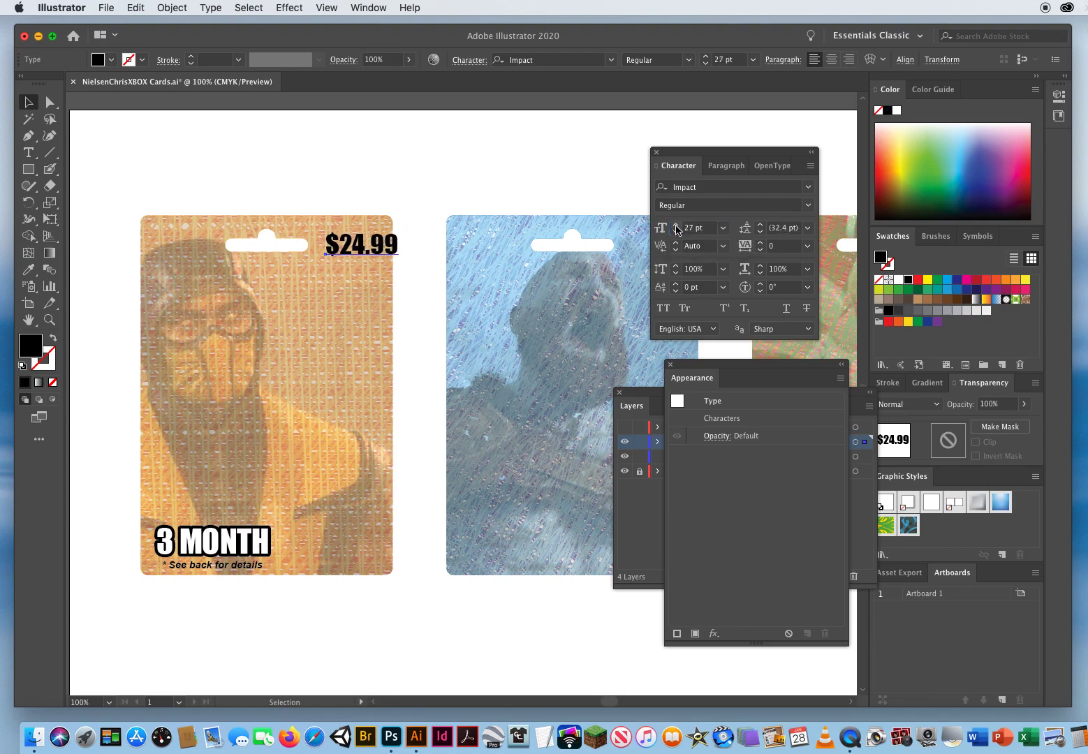
left_click(676, 225)
left_click(675, 225)
left_click(676, 224)
left_click(675, 224)
left_click(676, 225)
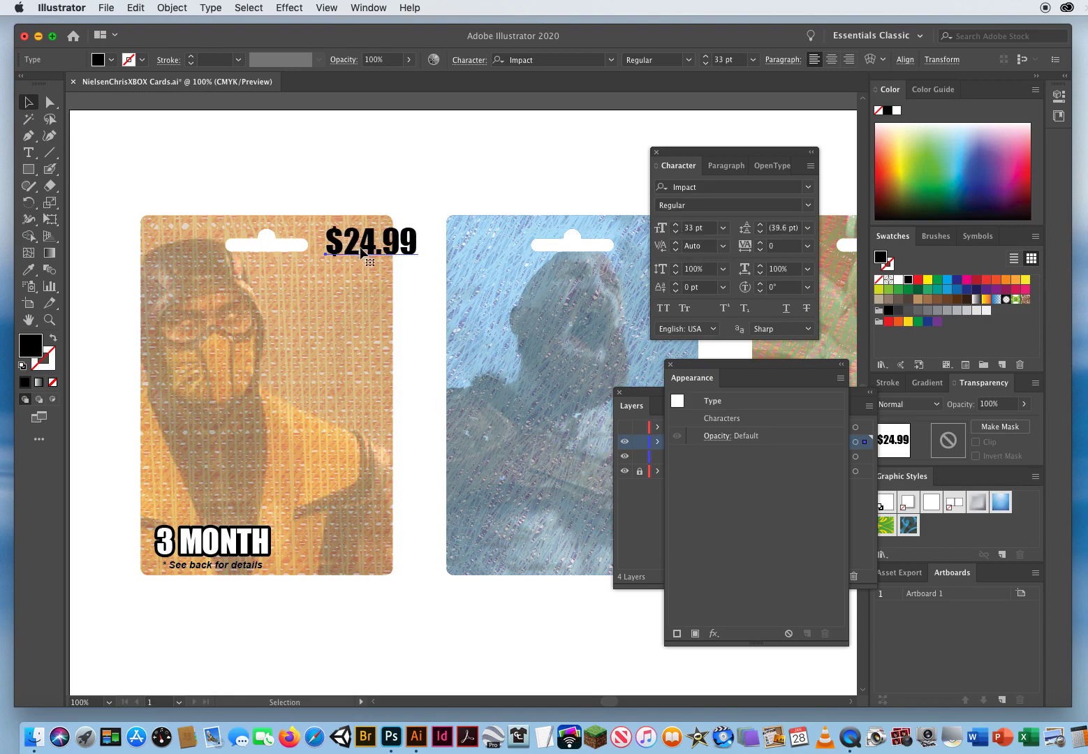
Shift the price slightly left and zoom in on it.
left_click_drag(366, 246, 353, 245)
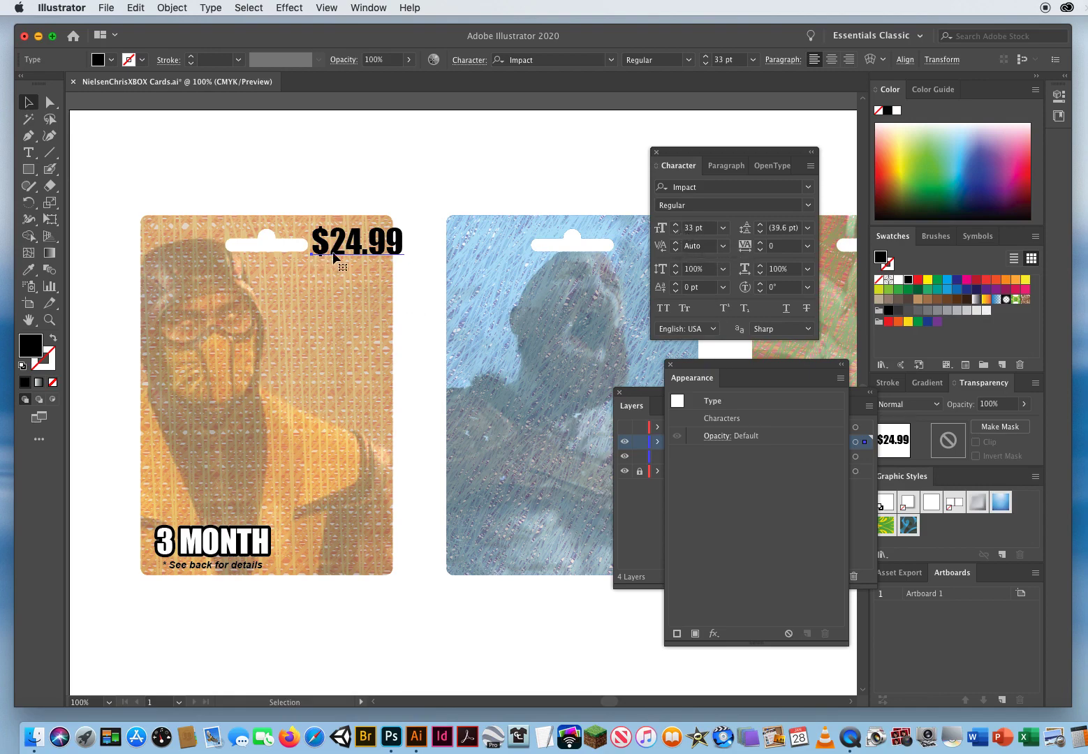
left_click(49, 319)
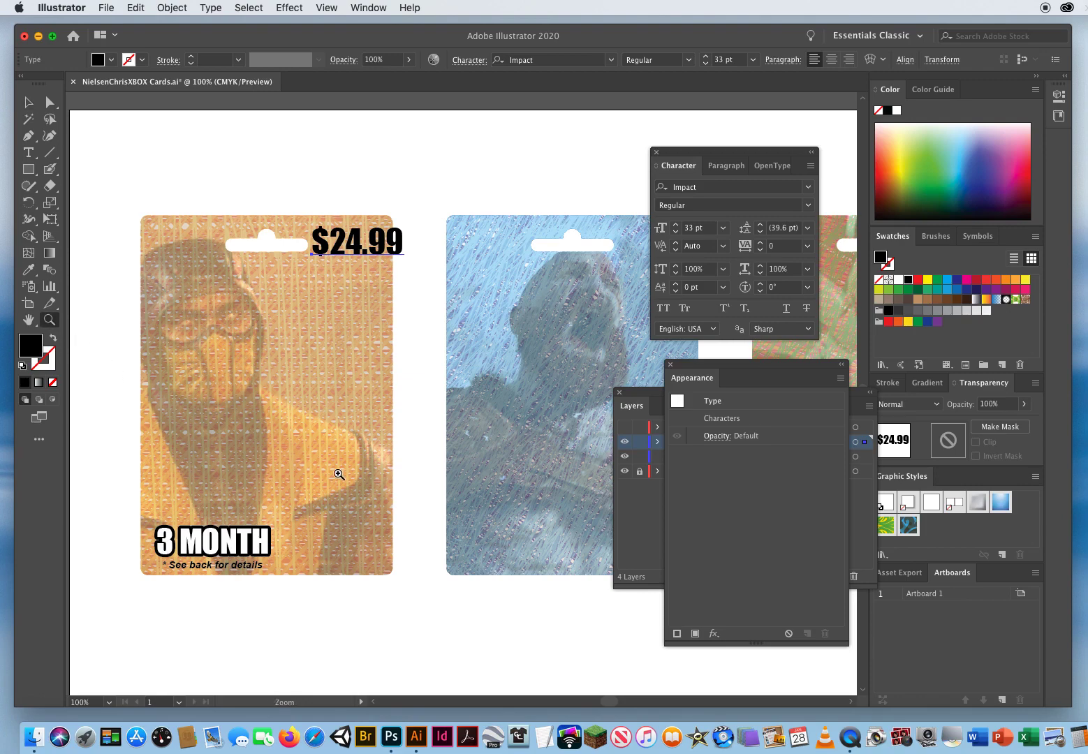
left_click(420, 321)
left_click(439, 363)
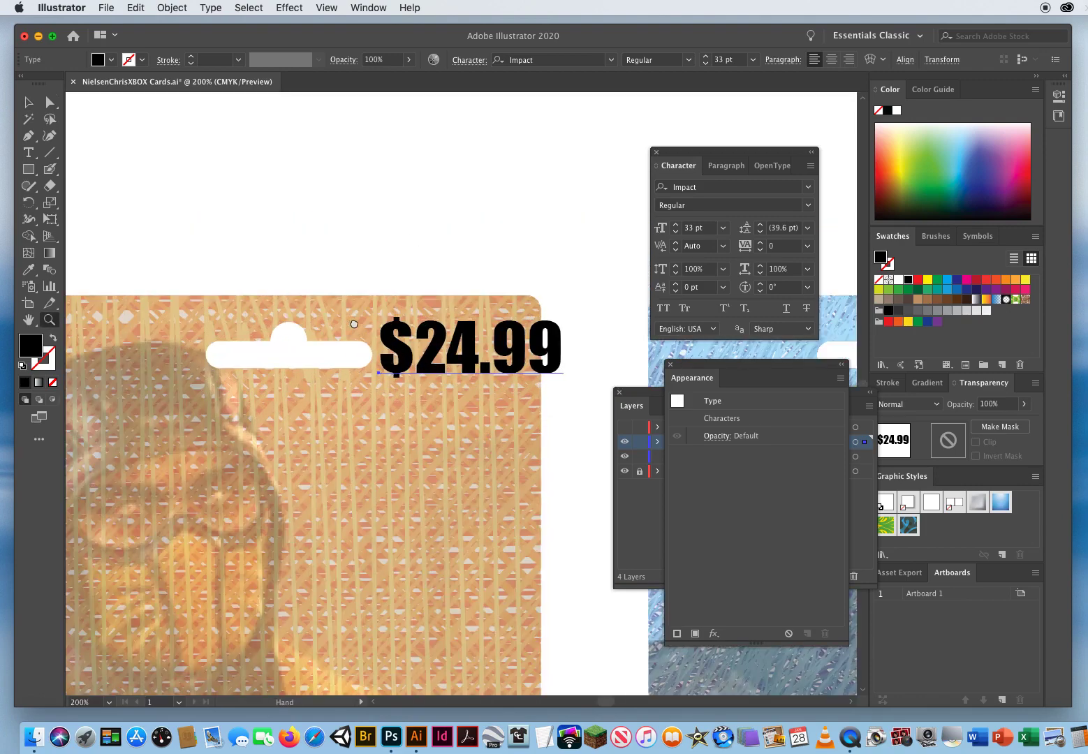
Delete the decimal point from $24.99.
scroll(286, 220, "right", 3)
scroll(287, 220, "down", 2)
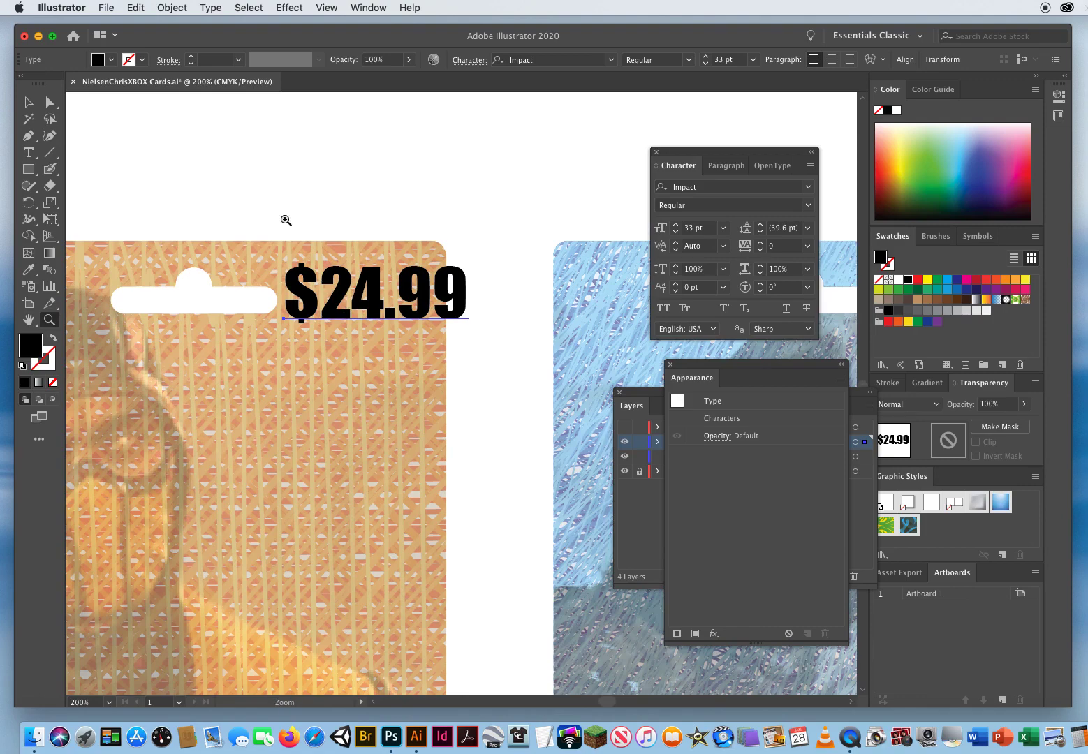
left_click(29, 154)
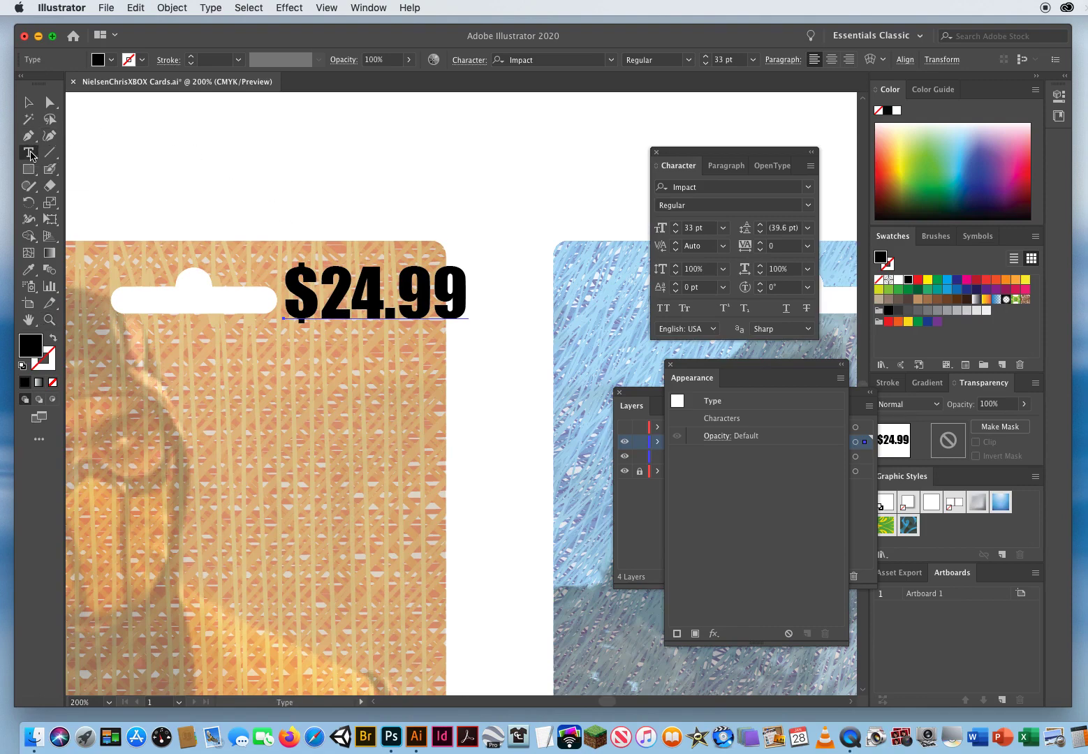
left_click(383, 301)
left_click_drag(387, 302, 400, 301)
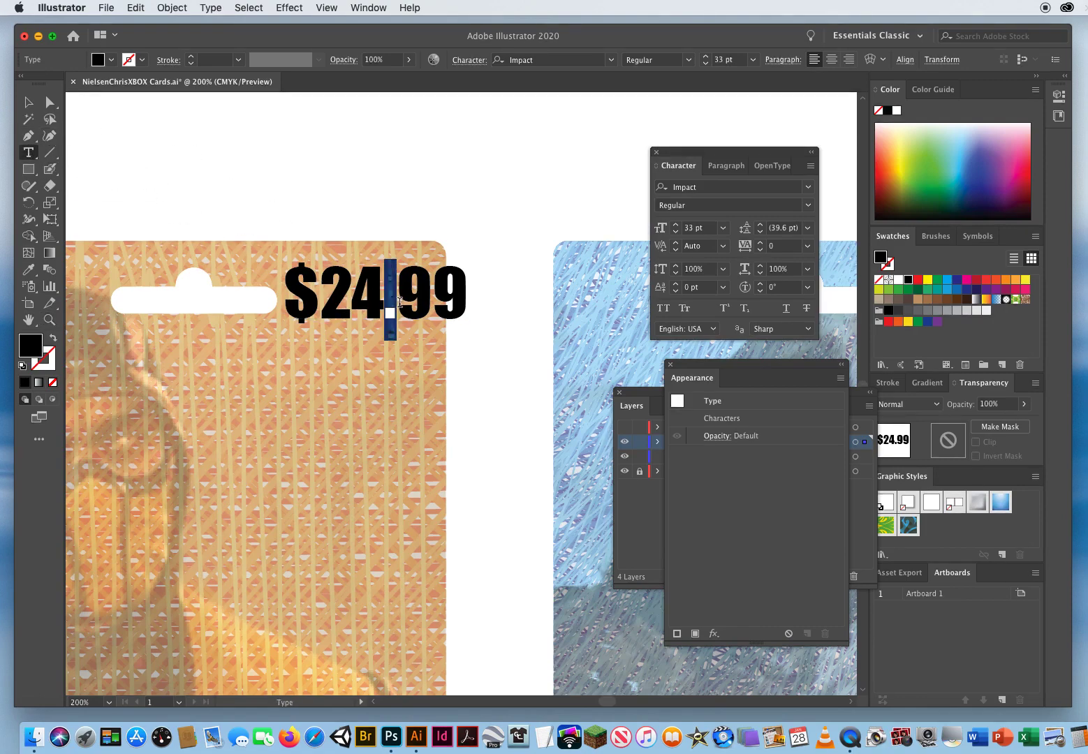
key("BackSpace")
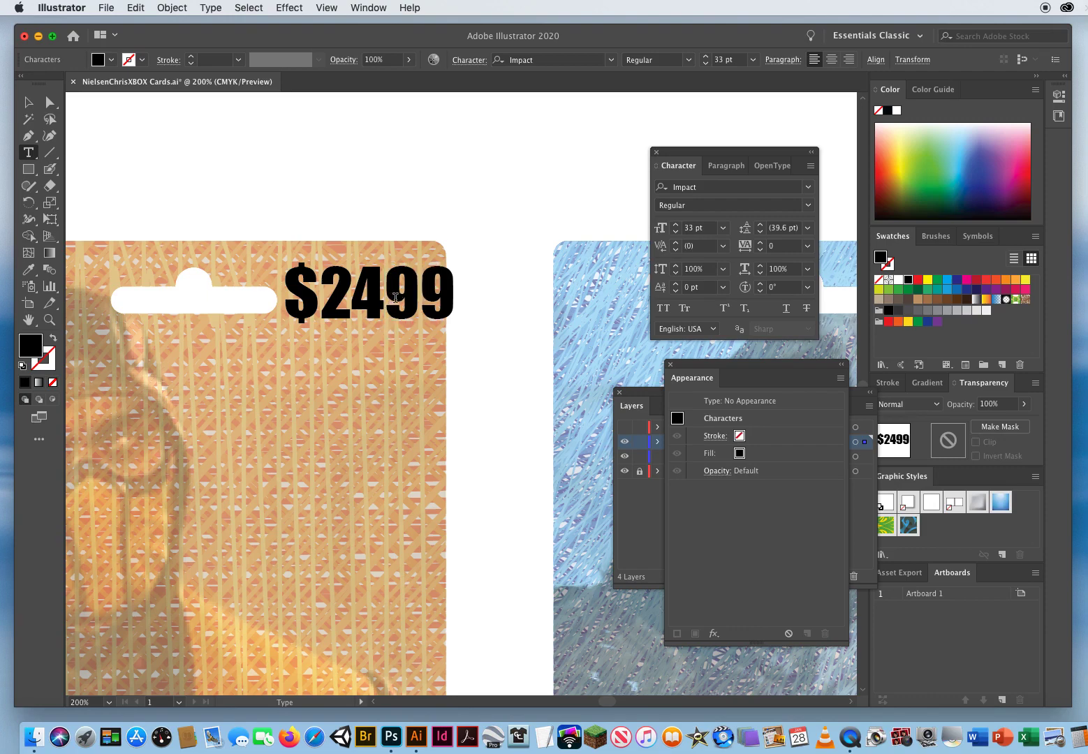
Shrink the 99 cents digits to 18 pt beside the large 24.
left_click_drag(395, 298, 472, 295)
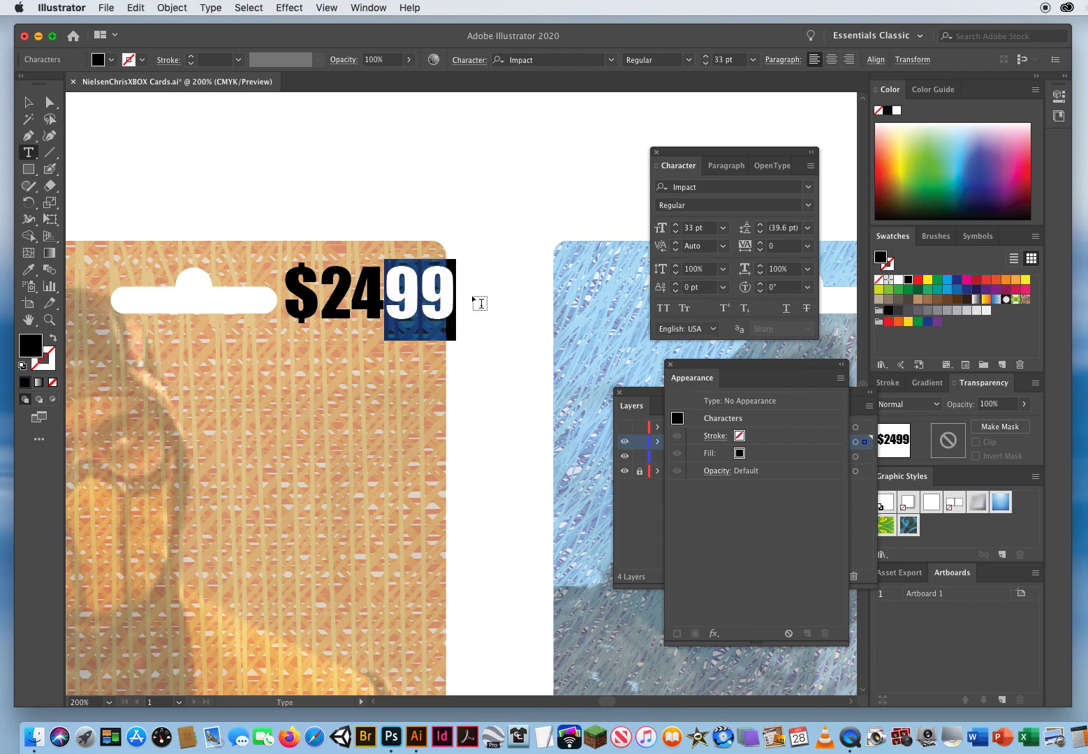
left_click(709, 231)
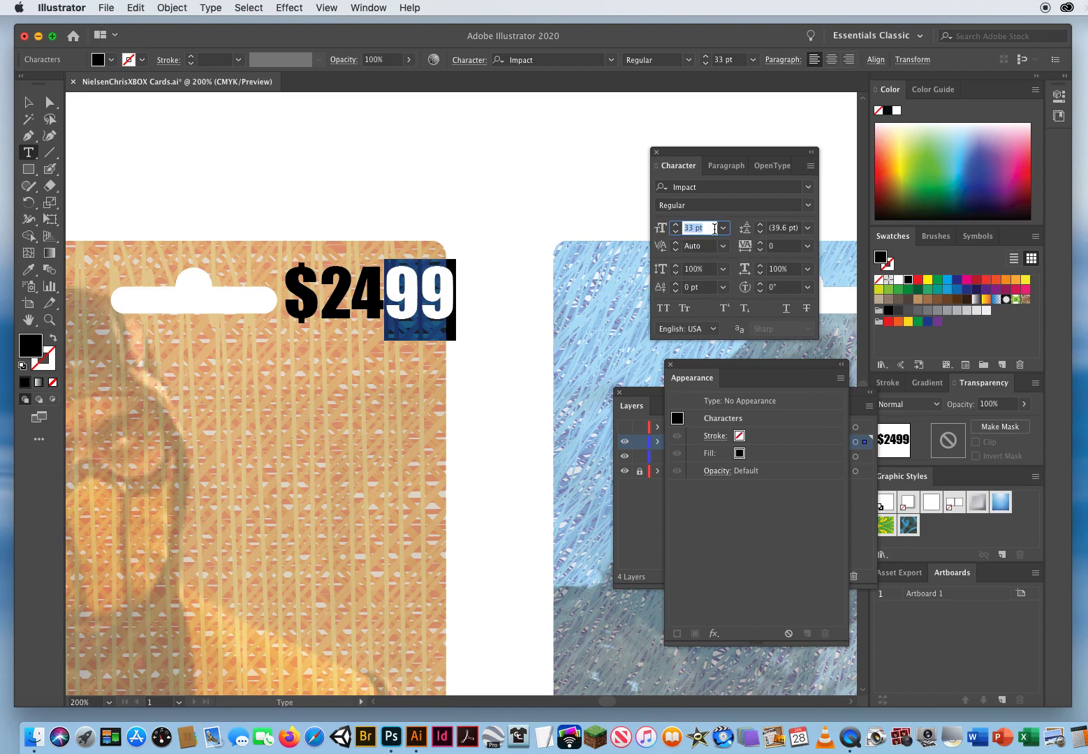
left_click(674, 235)
left_click(674, 234)
left_click(674, 235)
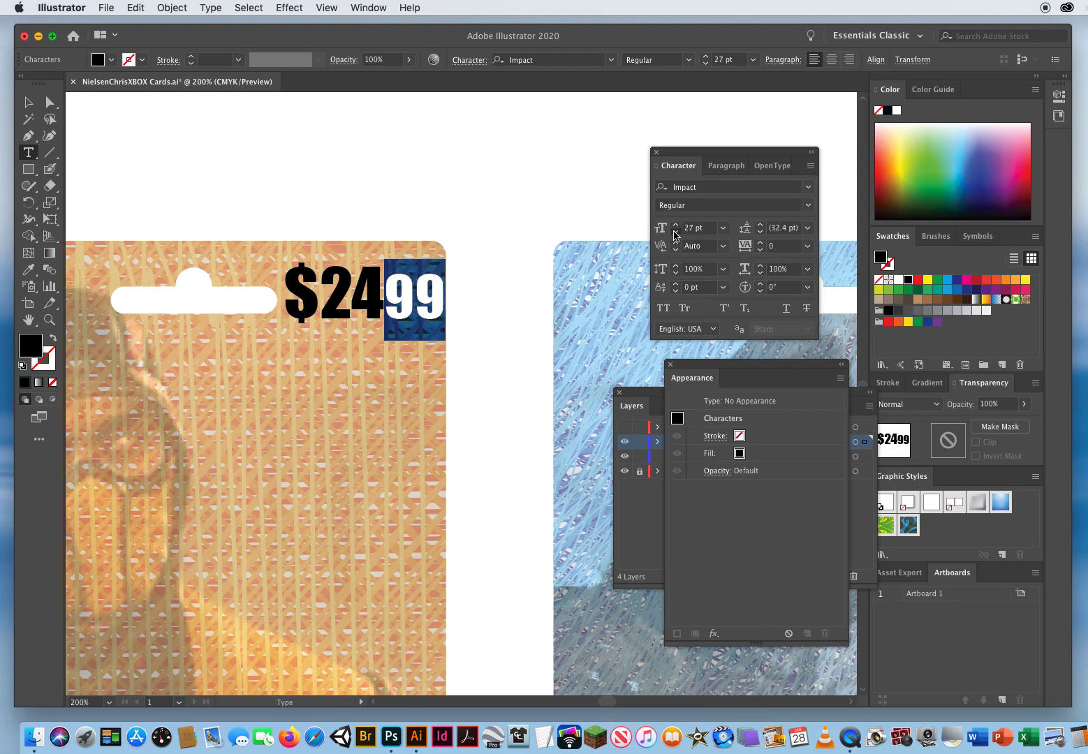
left_click(674, 235)
left_click(674, 235)
left_click(675, 234)
left_click(674, 234)
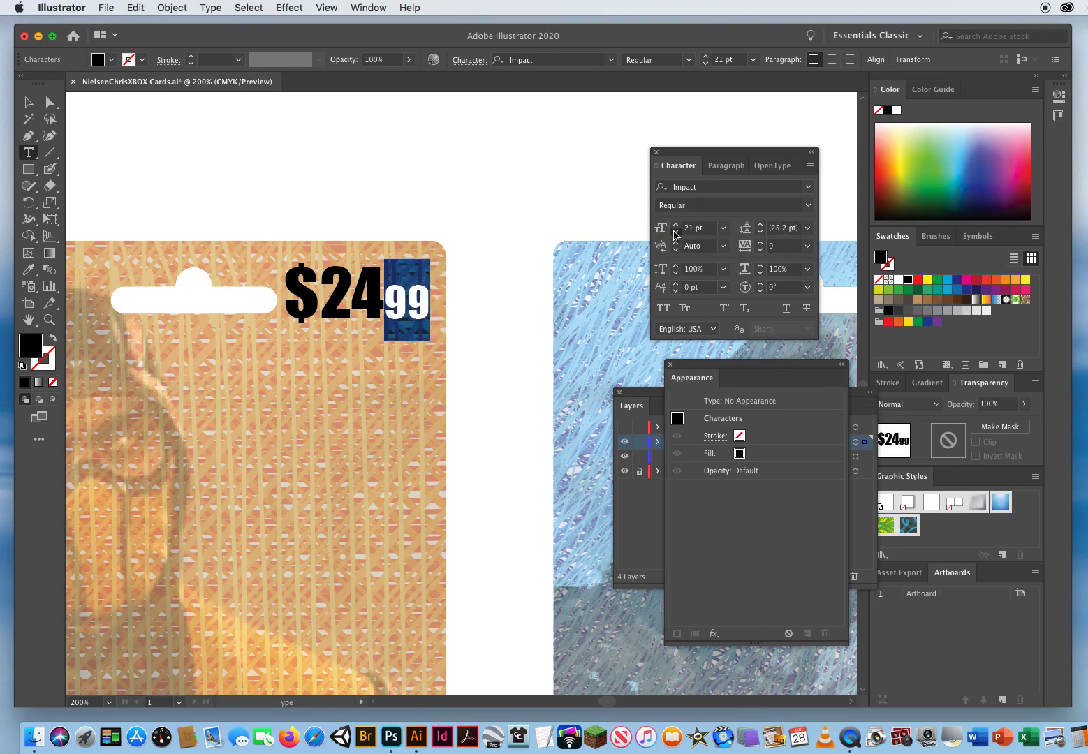
left_click(675, 234)
left_click(674, 235)
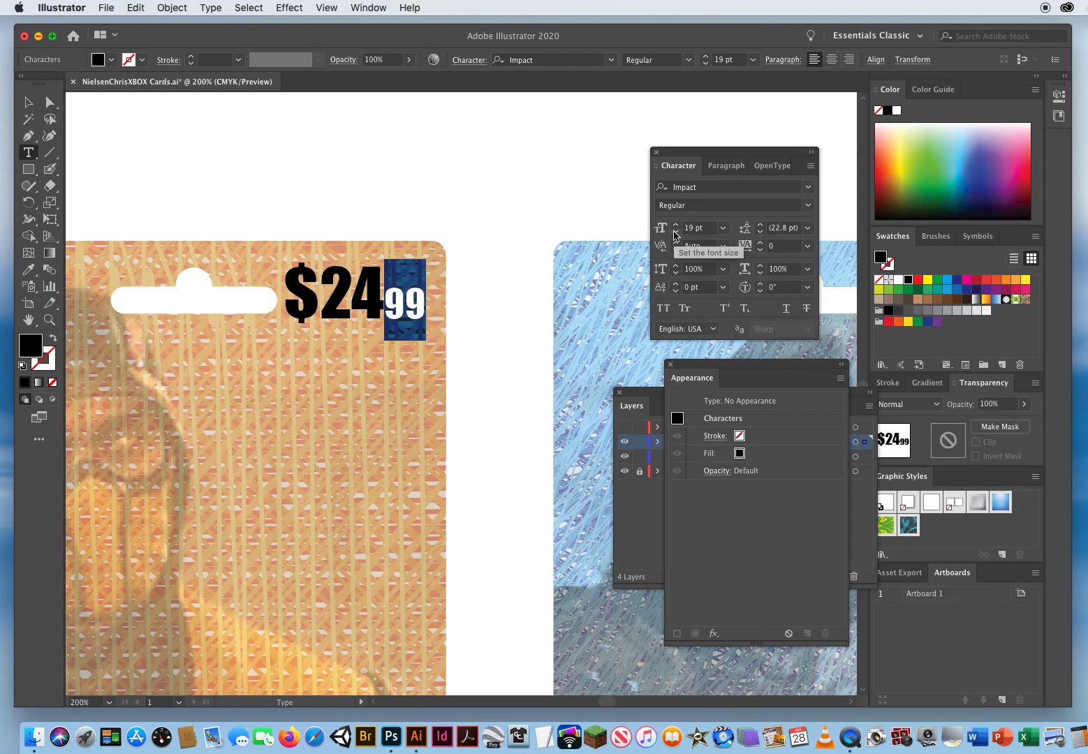
left_click(674, 235)
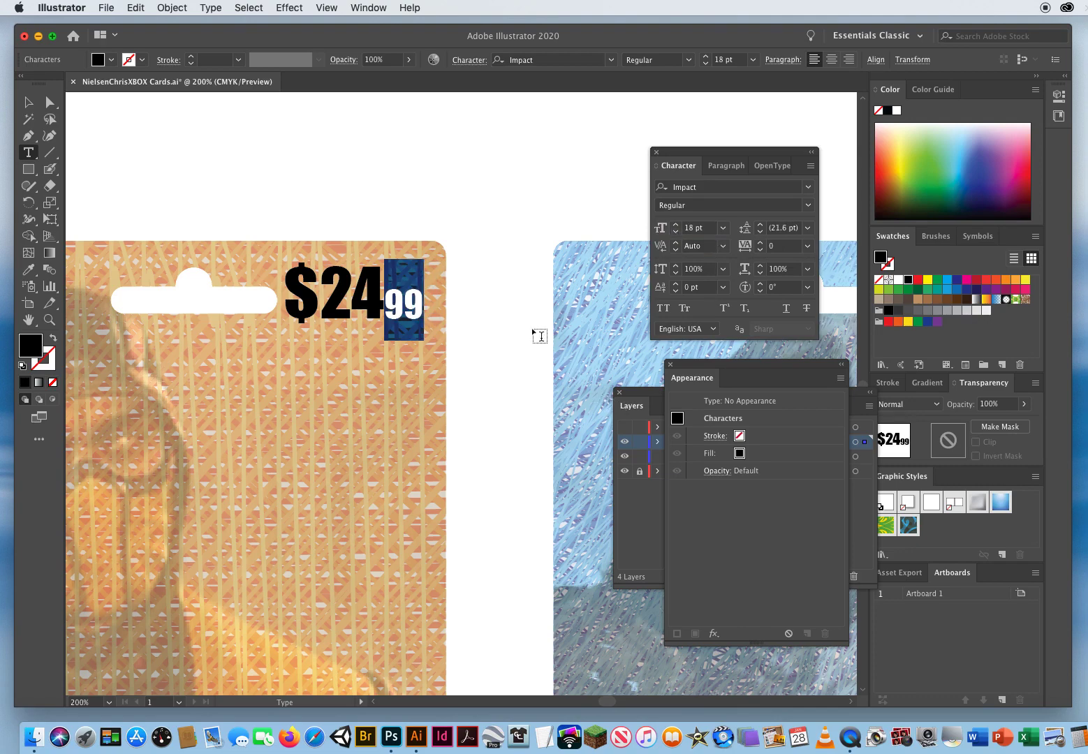
left_click(413, 298)
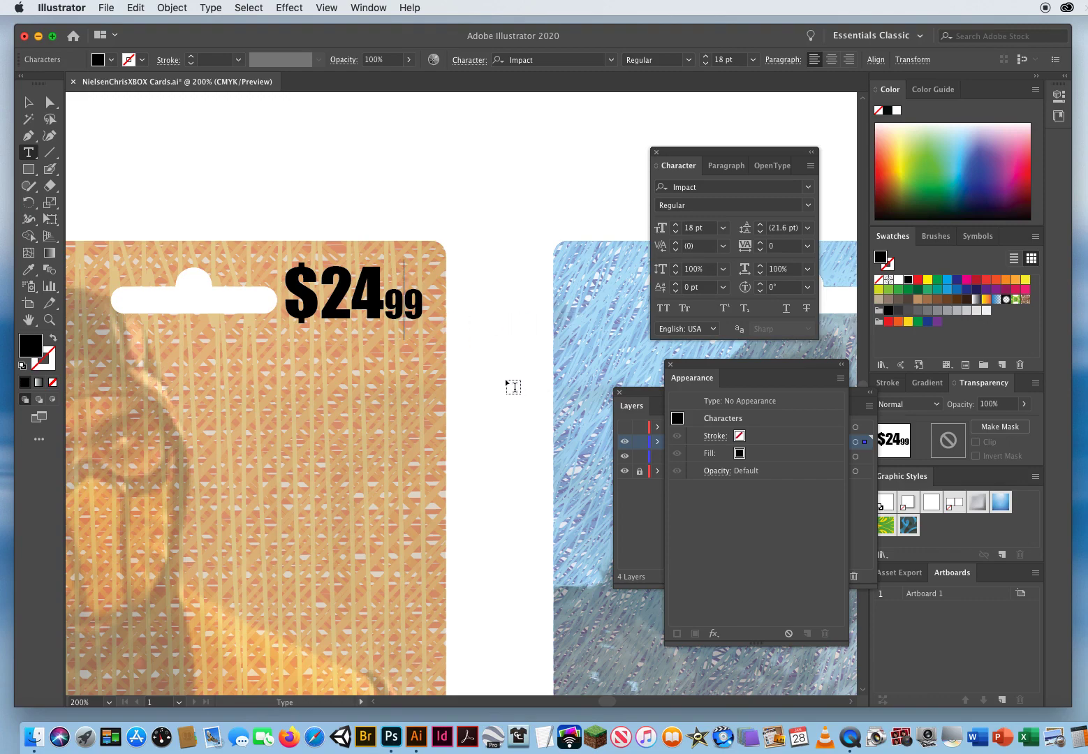
Reselect the 99 digits, access their baseline shift value, then select the price object.
left_click(393, 304)
left_click_drag(393, 305, 427, 304)
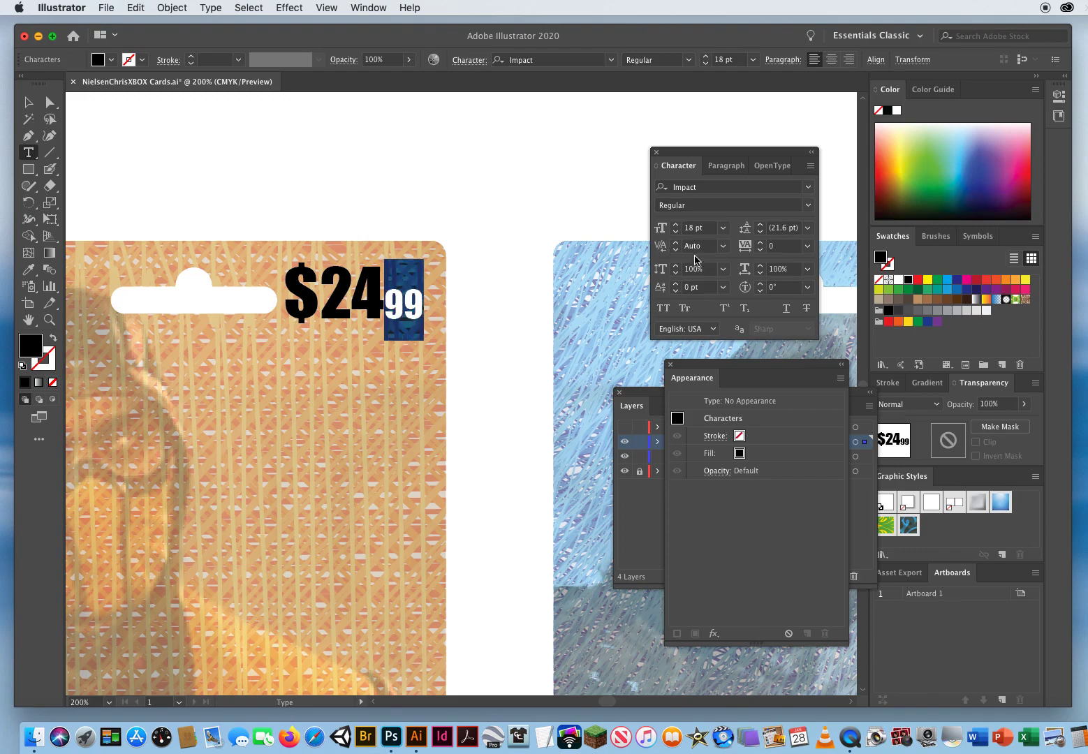
left_click(686, 287)
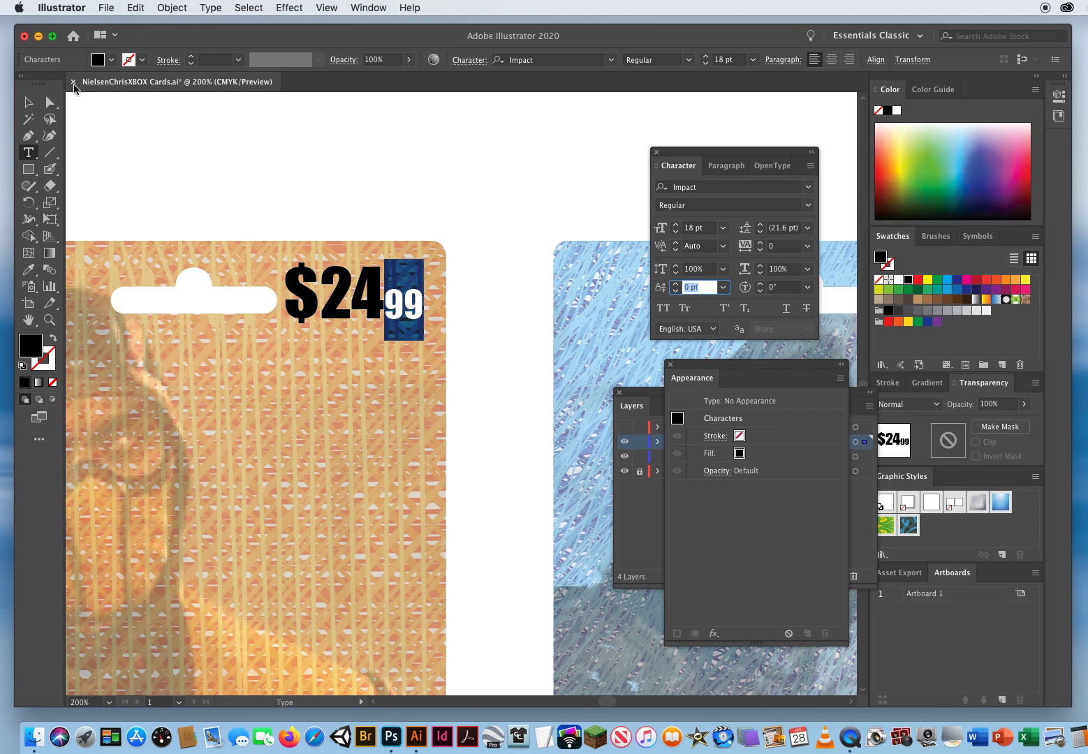
left_click(30, 104)
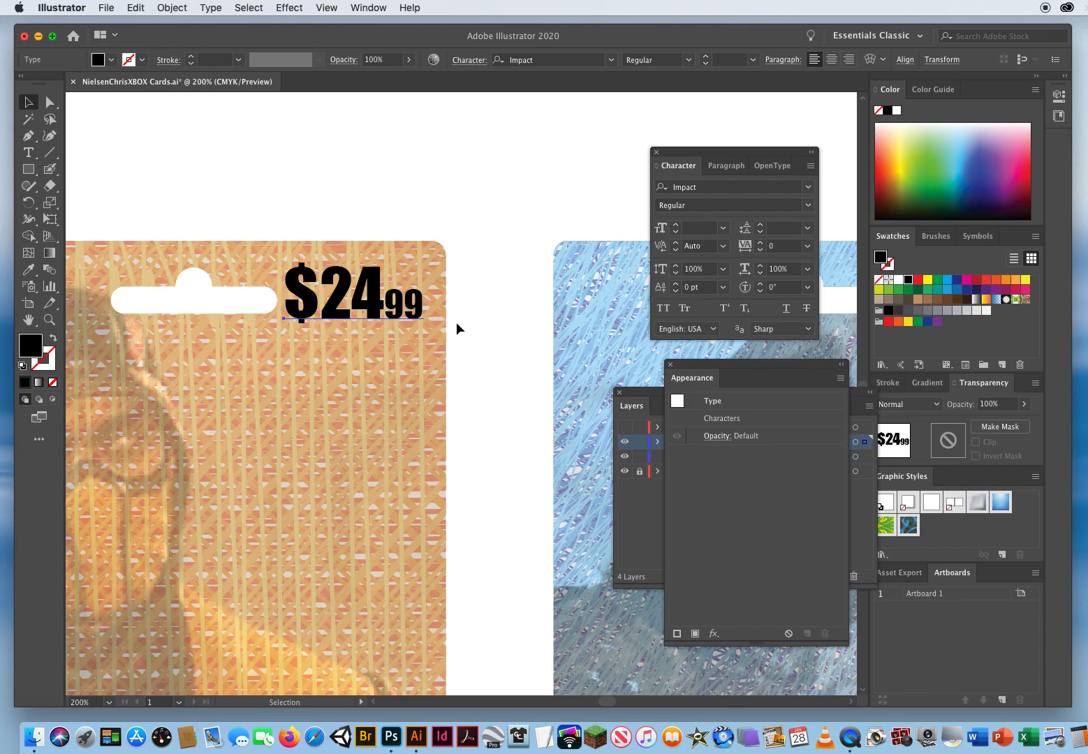
Raise the price's 99 with a 12 pt baseline shift.
left_click(29, 153)
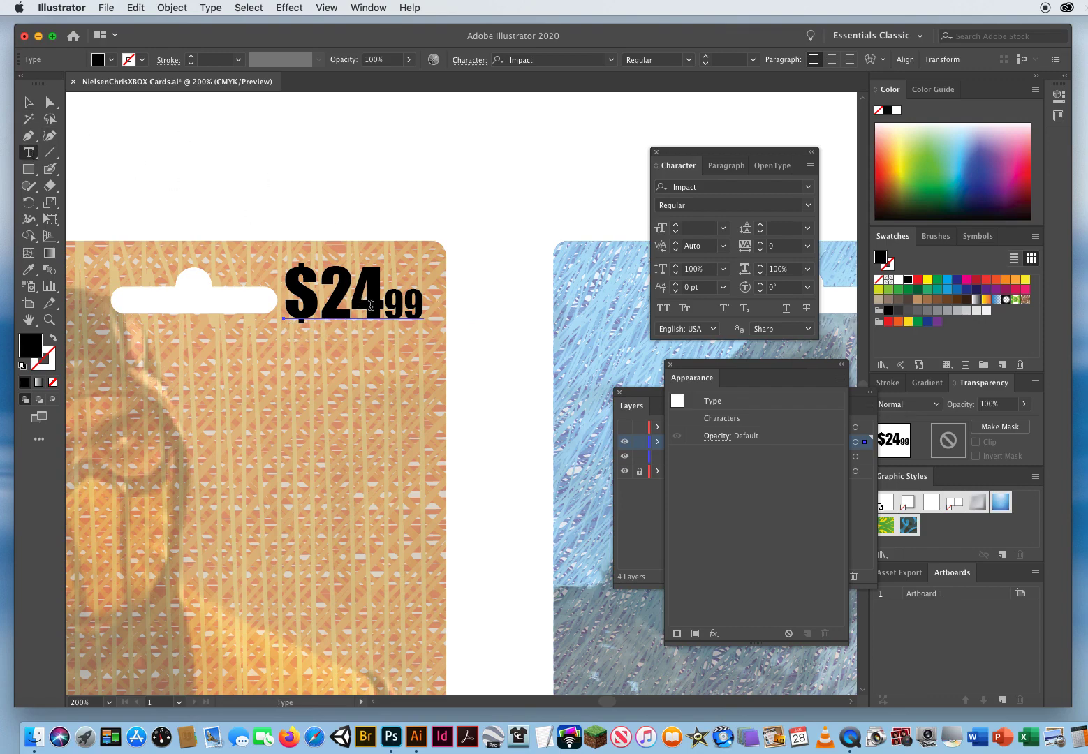
left_click_drag(388, 304, 440, 301)
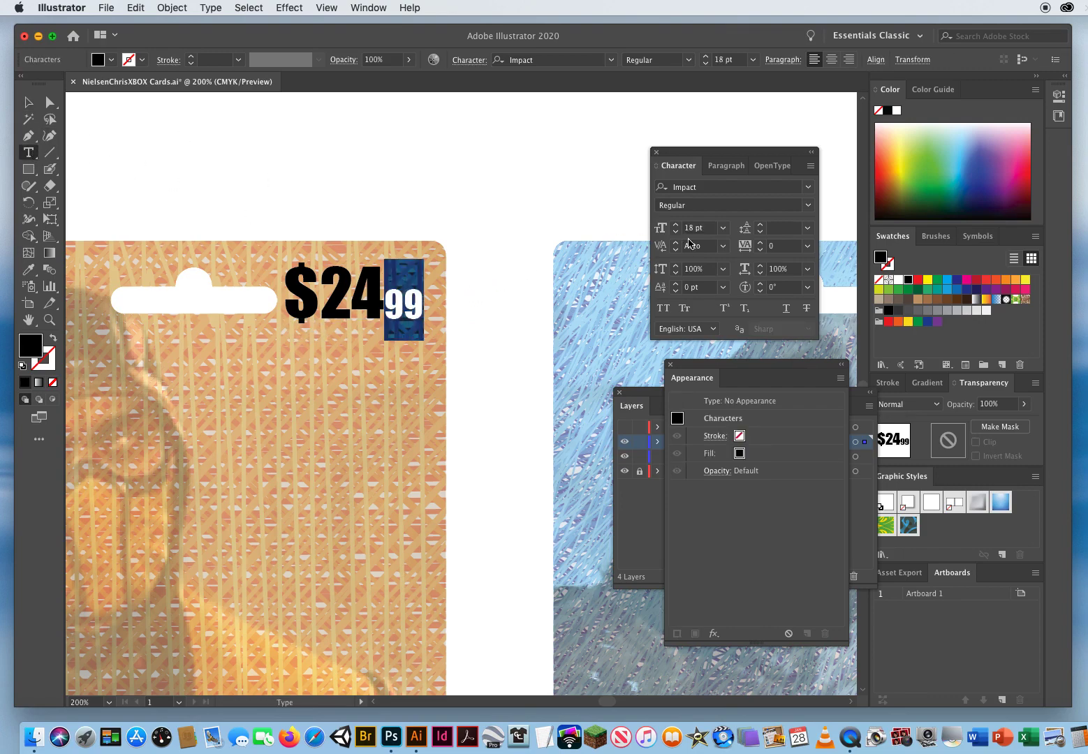
left_click(712, 287)
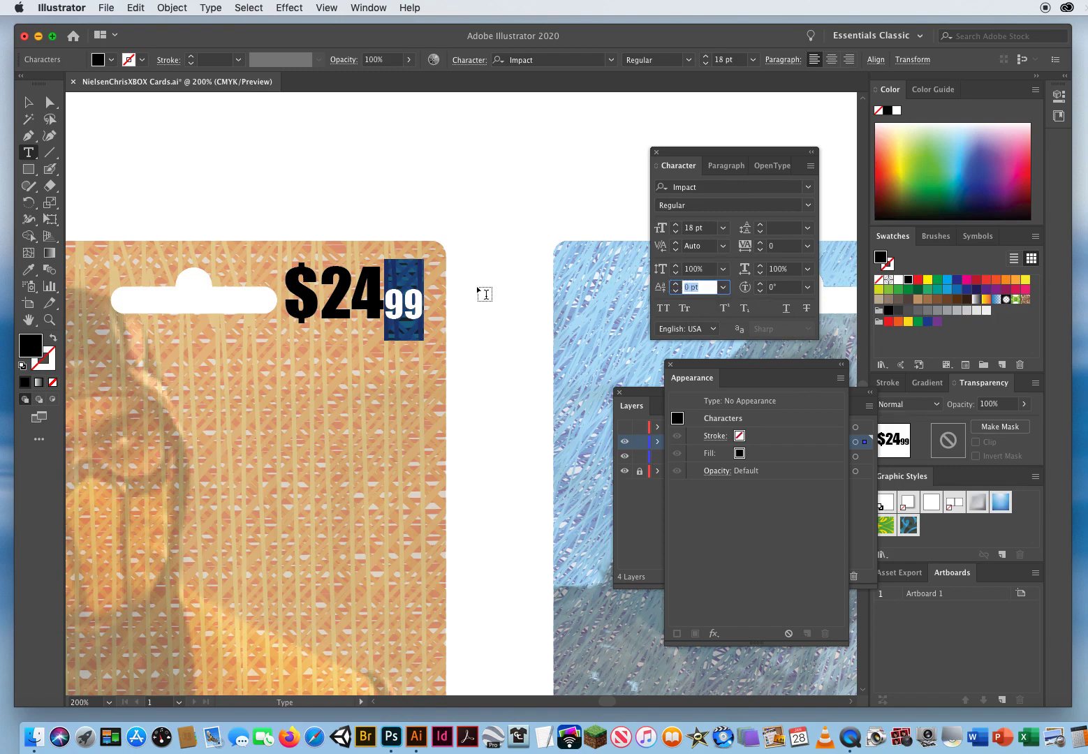
left_click(676, 283)
left_click(675, 283)
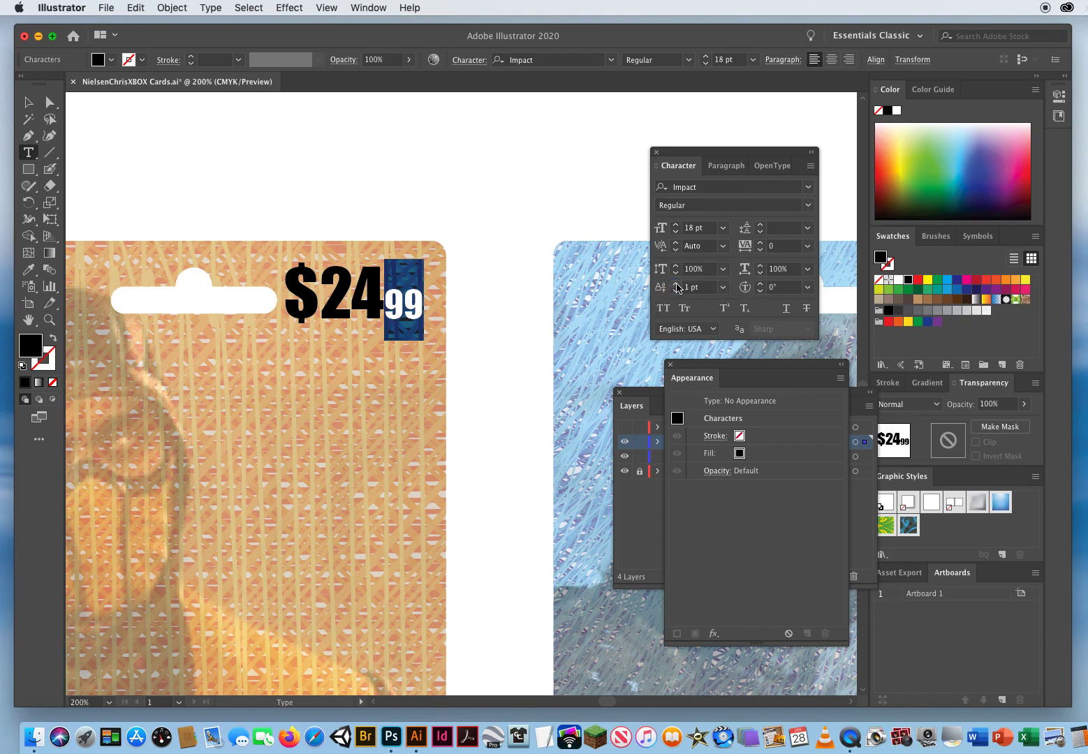
left_click(676, 284)
left_click(676, 283)
left_click(676, 284)
left_click(676, 283)
left_click(676, 284)
left_click(675, 283)
left_click(676, 283)
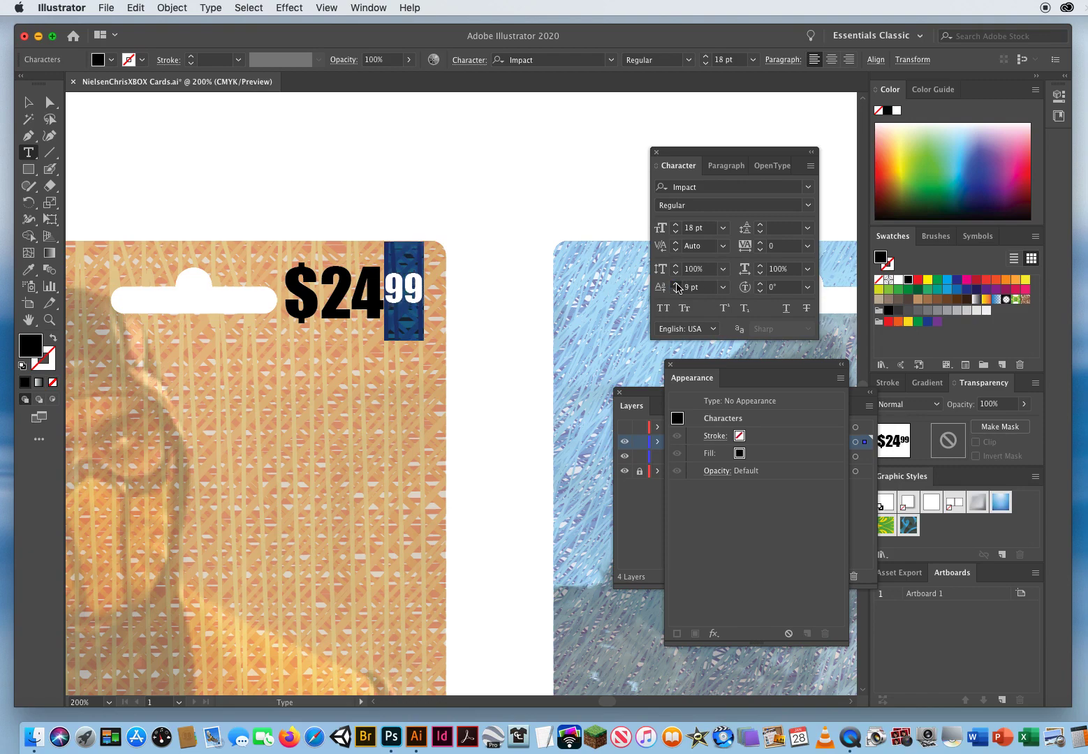
left_click(676, 284)
left_click(676, 284)
left_click(676, 283)
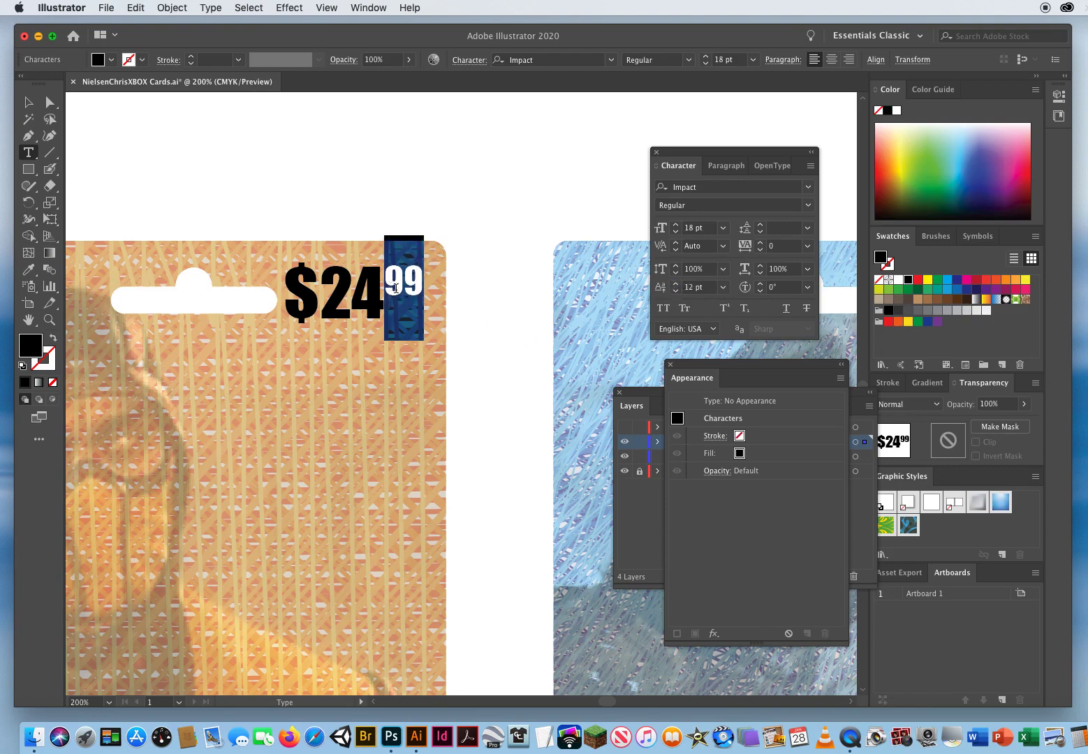
left_click(707, 227)
left_click(707, 289)
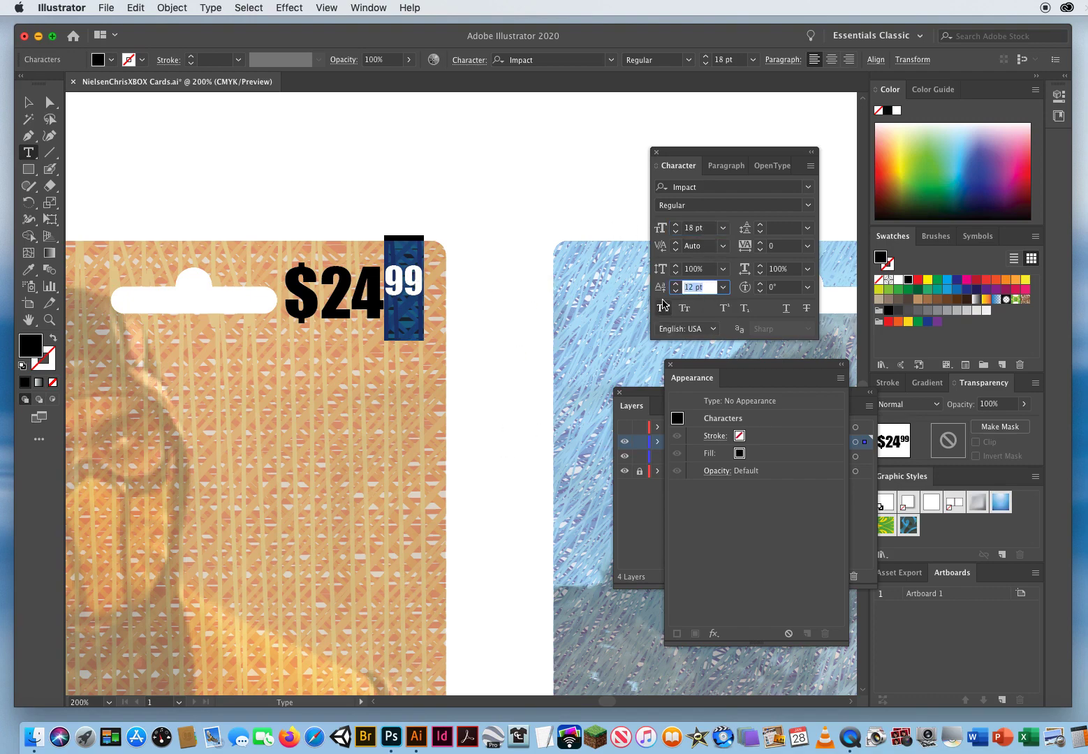
Reduce the price's dollar sign to 18 pt.
left_click_drag(287, 288, 319, 292)
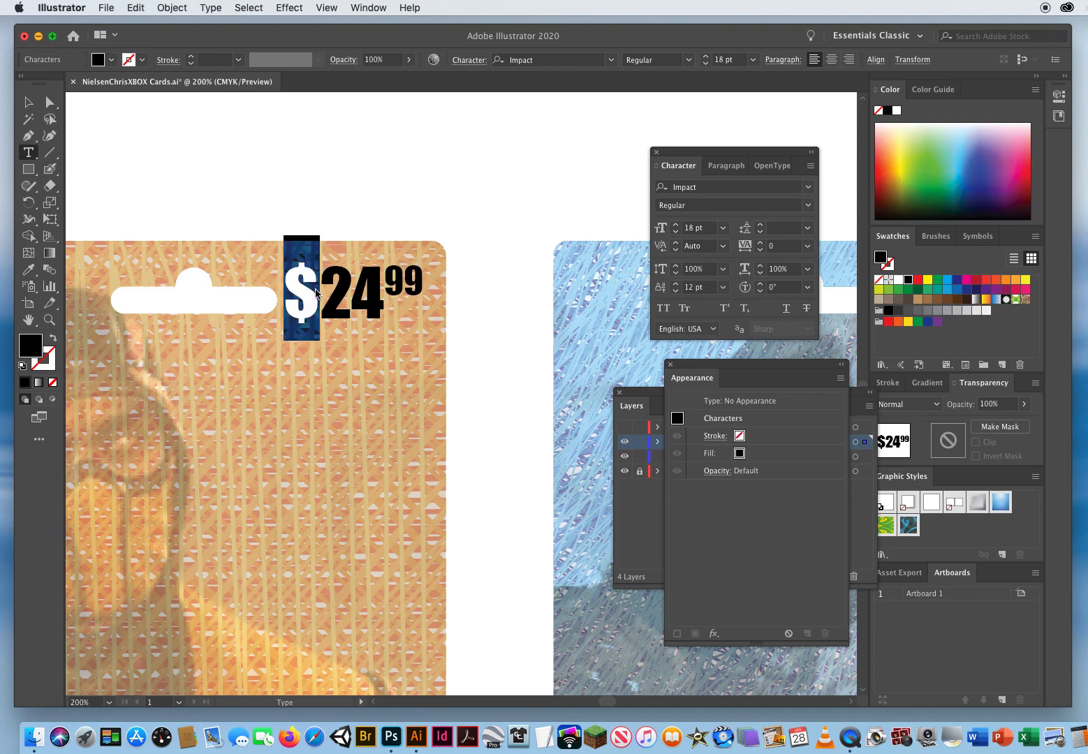
left_click(675, 233)
left_click(676, 232)
left_click(675, 233)
left_click(676, 232)
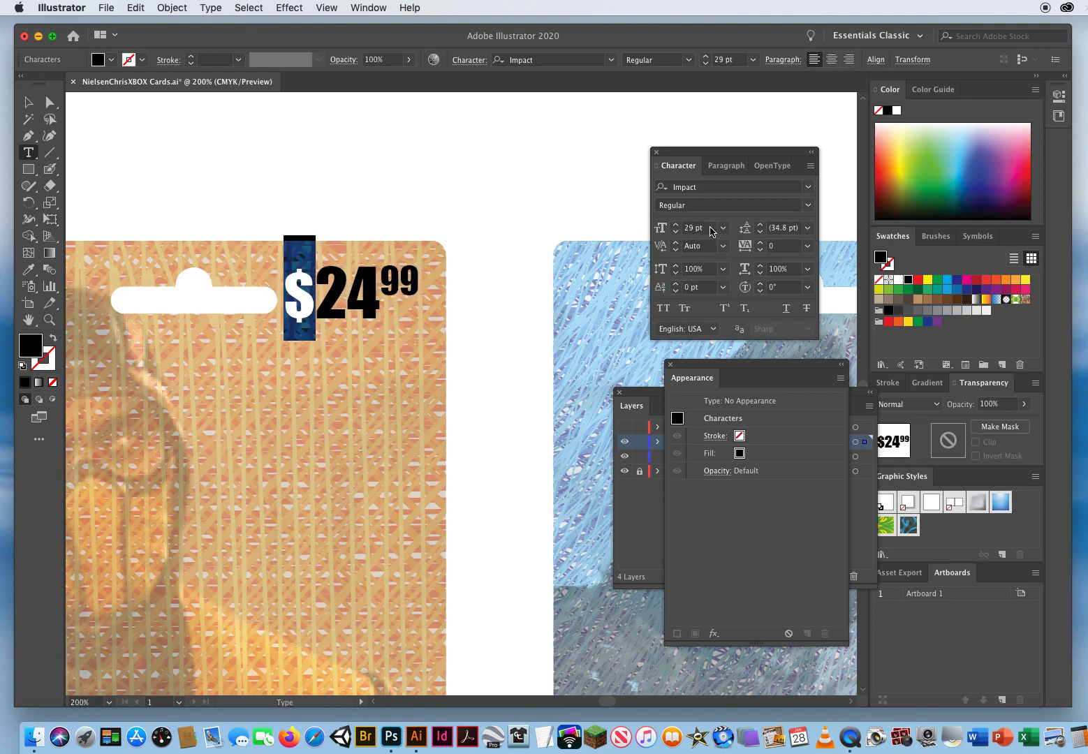
left_click(676, 232)
left_click(676, 233)
left_click(675, 233)
left_click(675, 232)
left_click(675, 233)
left_click(675, 232)
left_click(675, 233)
left_click(675, 233)
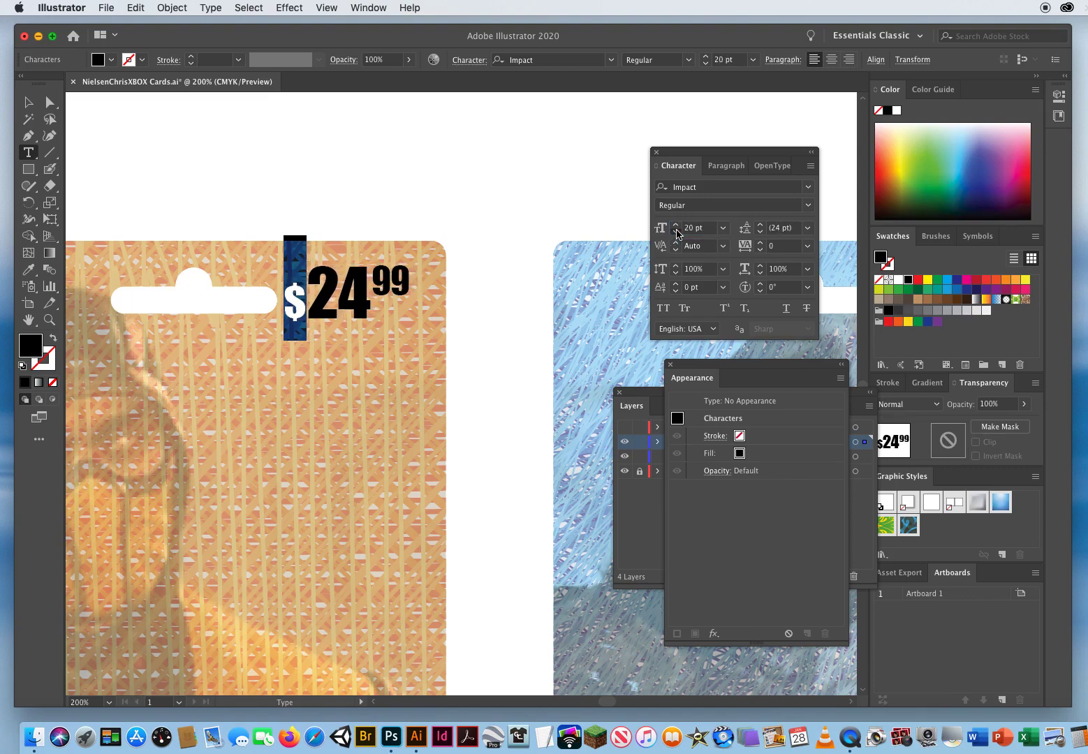
left_click(675, 232)
left_click(675, 233)
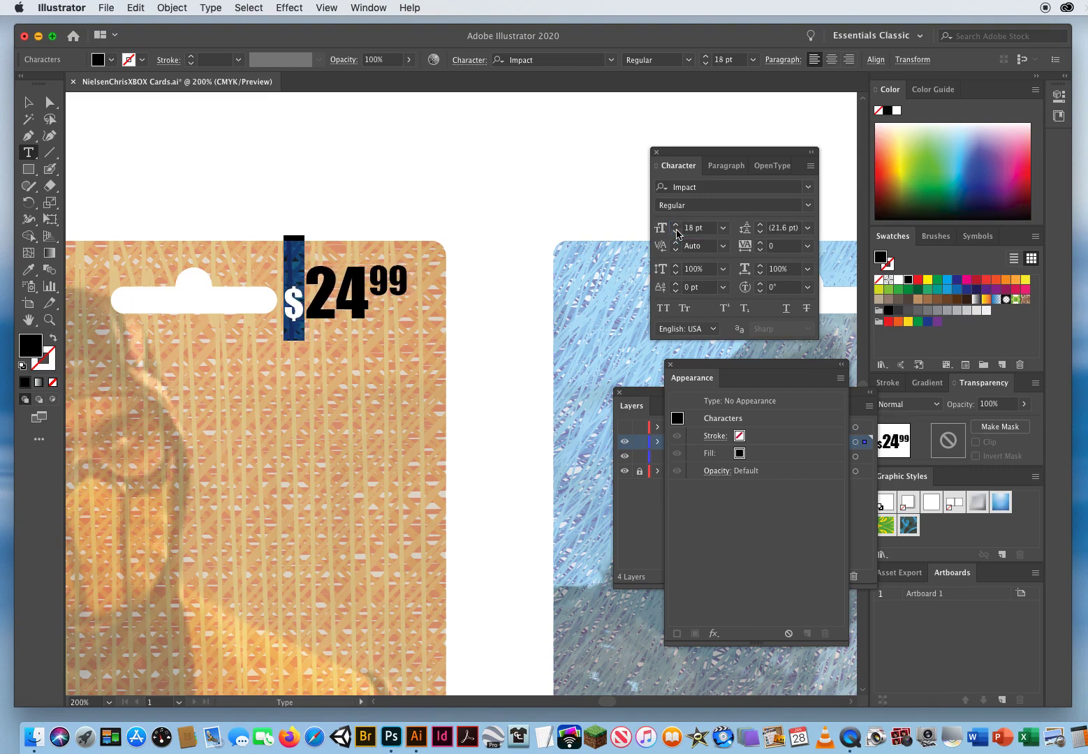
Give the dollar sign a 12 pt baseline shift to match the 99.
left_click(705, 290)
left_click(674, 284)
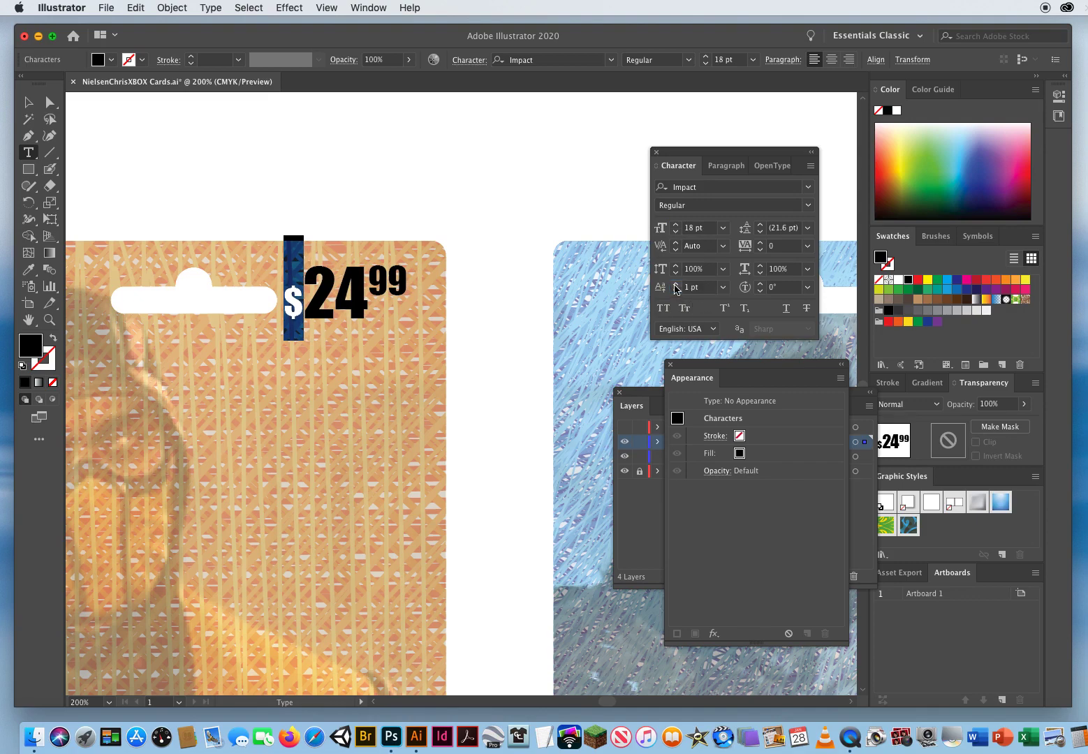
double_click(675, 284)
double_click(675, 285)
double_click(675, 285)
double_click(675, 284)
left_click(674, 284)
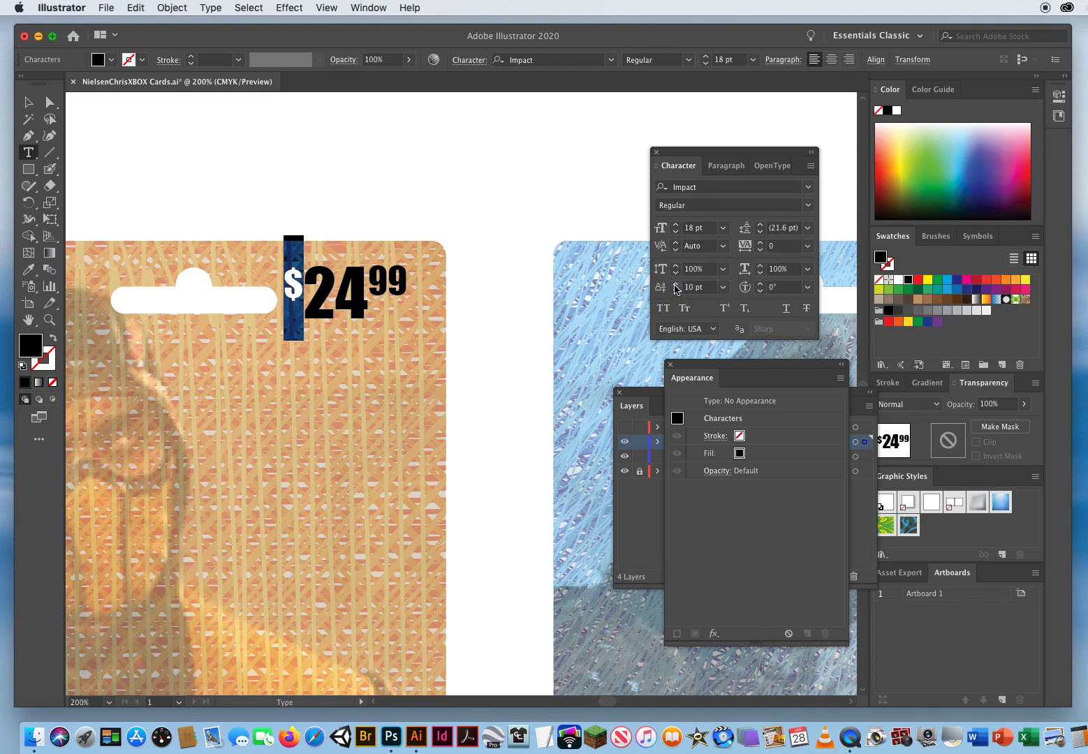
left_click(675, 285)
left_click(675, 284)
left_click_drag(369, 277, 425, 276)
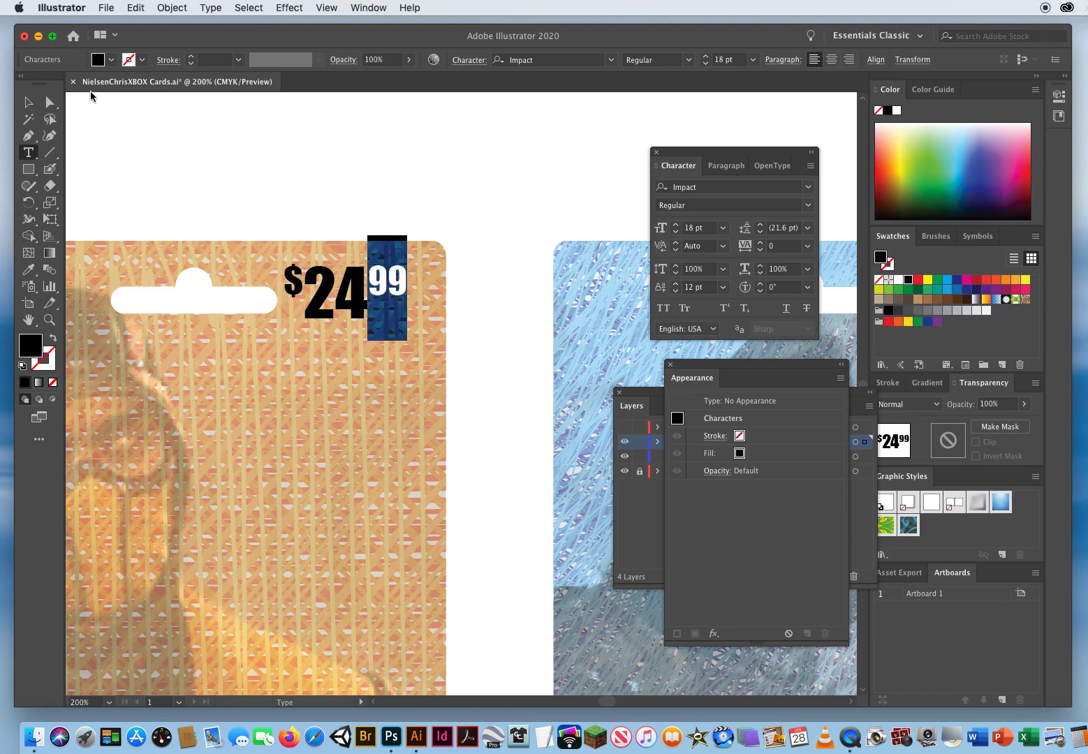
Nudge the price object slightly right and down, then deselect it.
left_click(27, 106)
left_click_drag(341, 292, 354, 294)
left_click(454, 453)
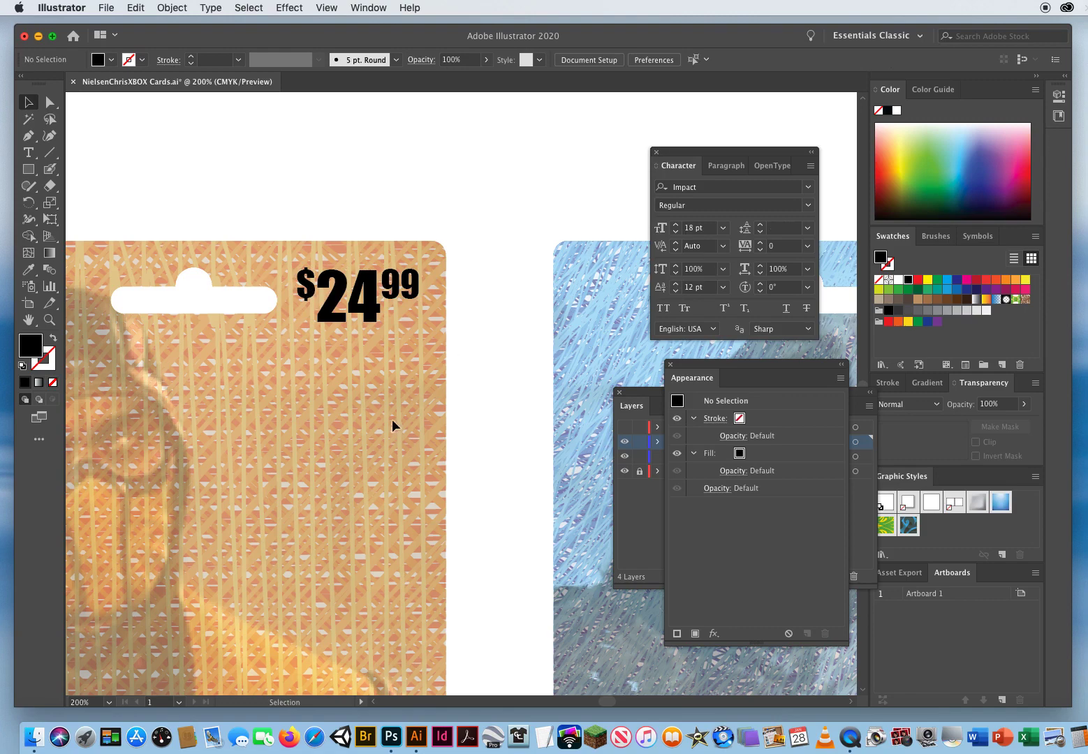
Scale the $24.99 price up slightly with Free Transform and nudge it right and down.
left_click_drag(362, 323, 355, 329)
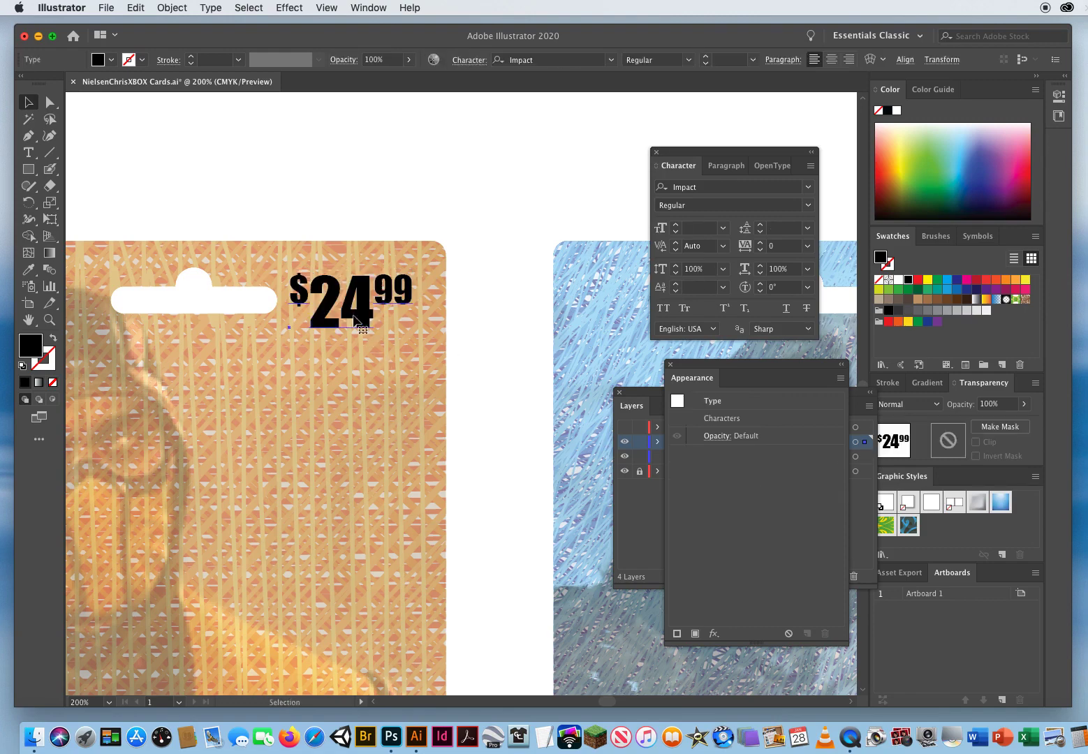
left_click(705, 229)
left_click(692, 287)
left_click(784, 227)
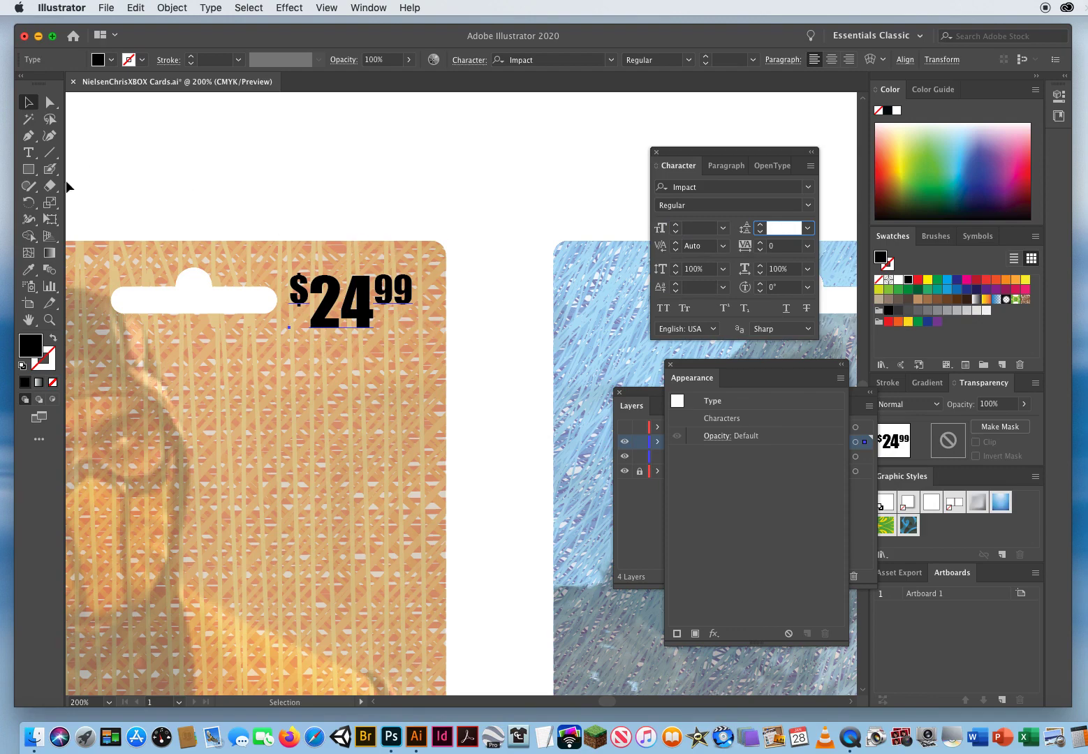
left_click(51, 220)
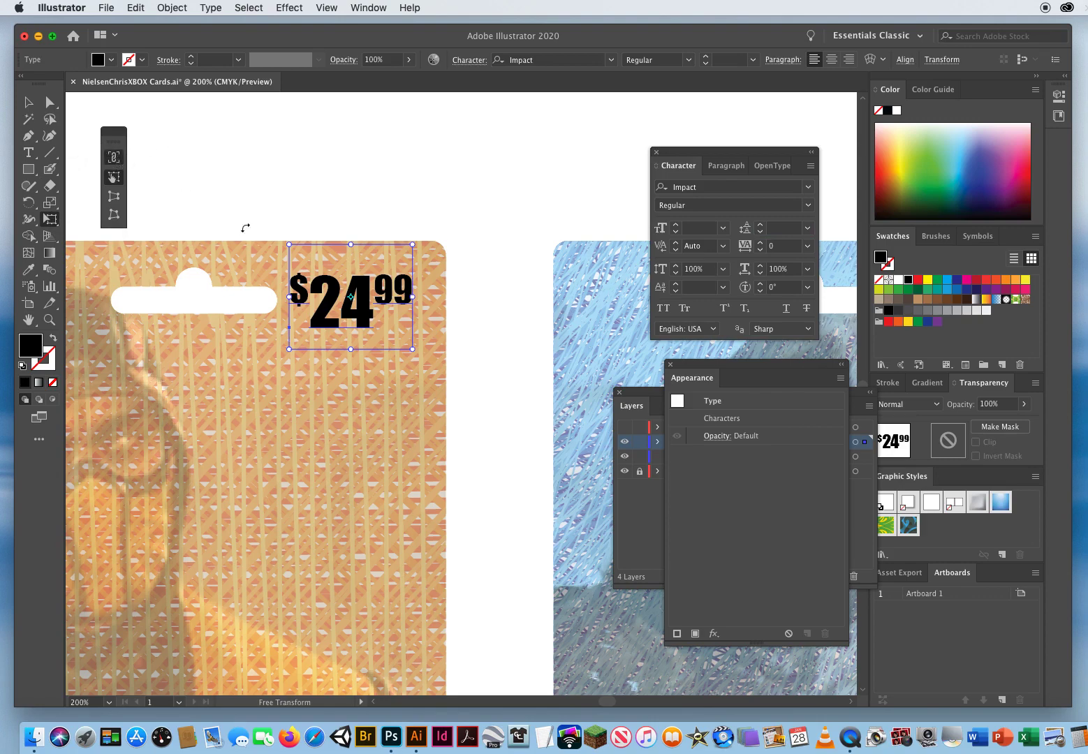
mouse_move(412, 245)
left_mouse_down()
mouse_move(437, 227)
mouse_move(428, 233)
left_mouse_up()
left_click_drag(368, 315, 373, 320)
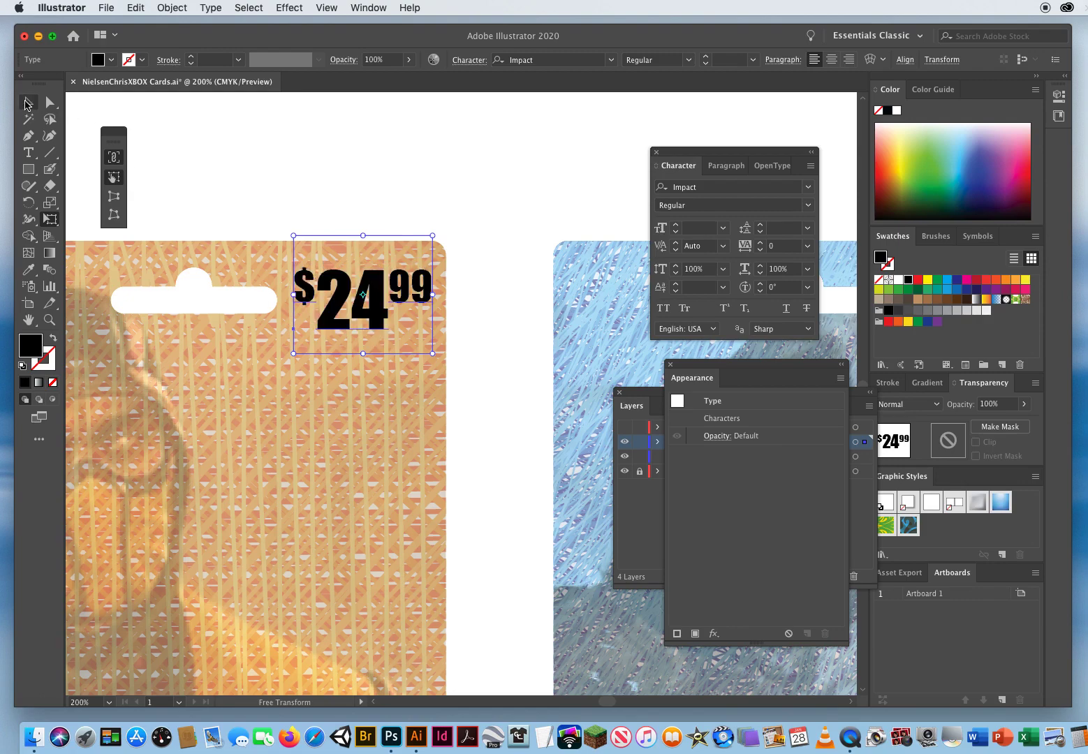
left_click(27, 103)
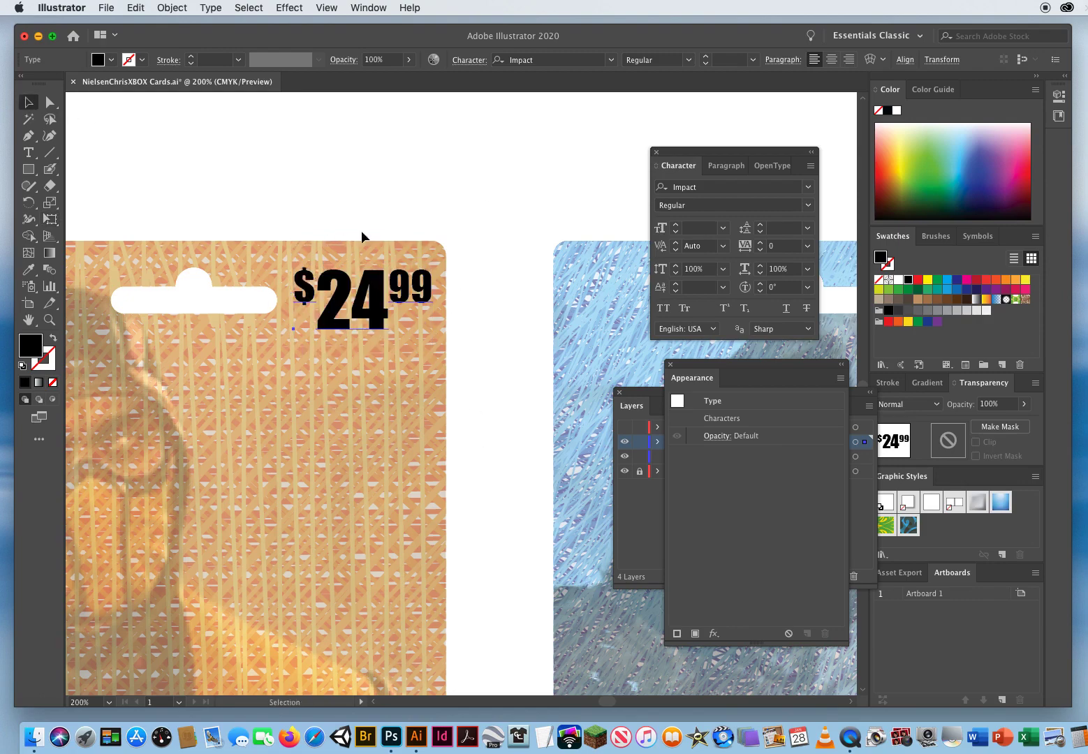
Set the price's fill to None and add a new fill and stroke in Appearance.
left_click_drag(398, 364, 229, 516)
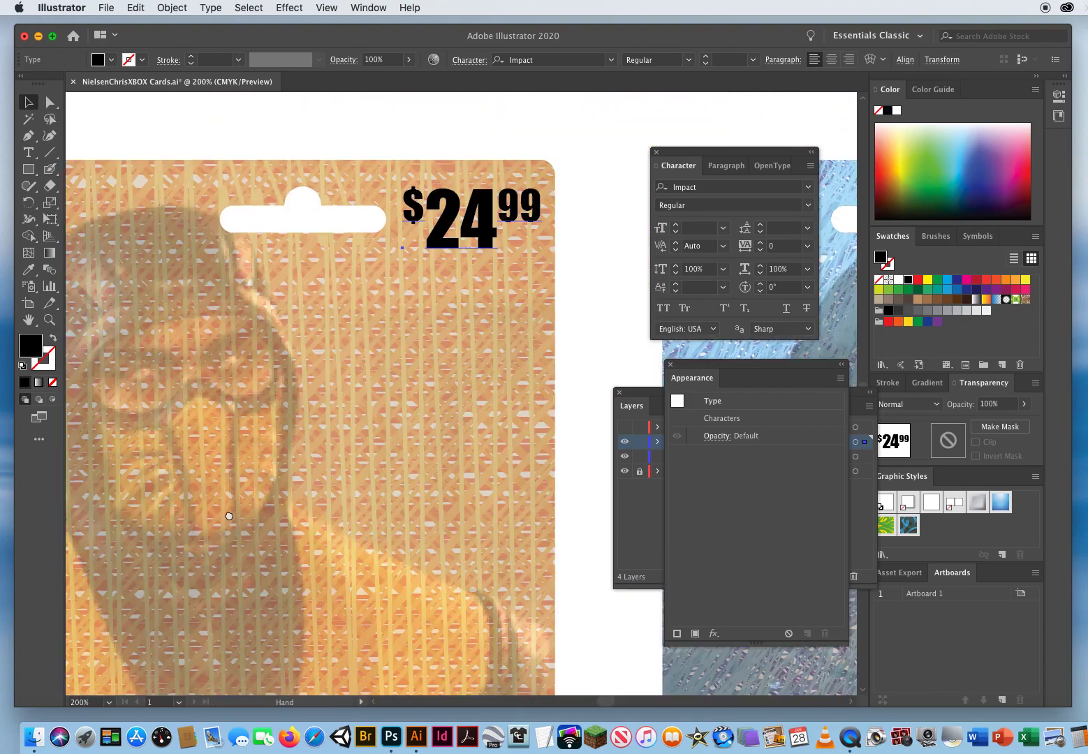
scroll(229, 516, "right", 3)
scroll(229, 516, "up", 2)
scroll(230, 489, "down", 3)
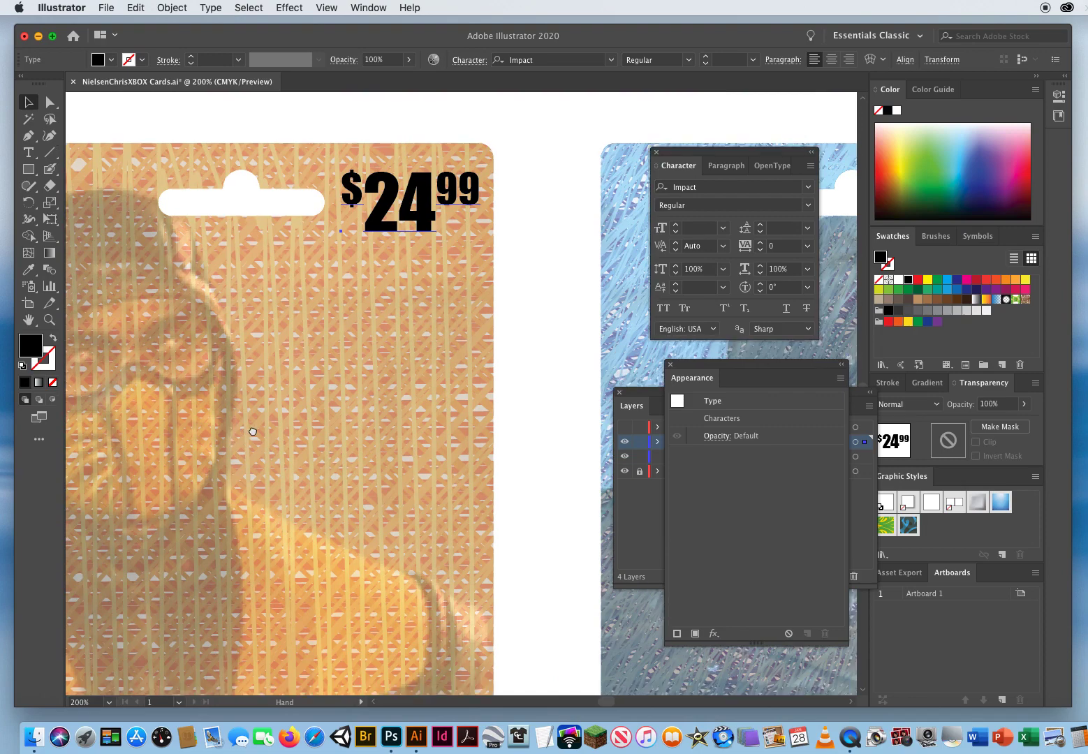
scroll(253, 431, "down", 1)
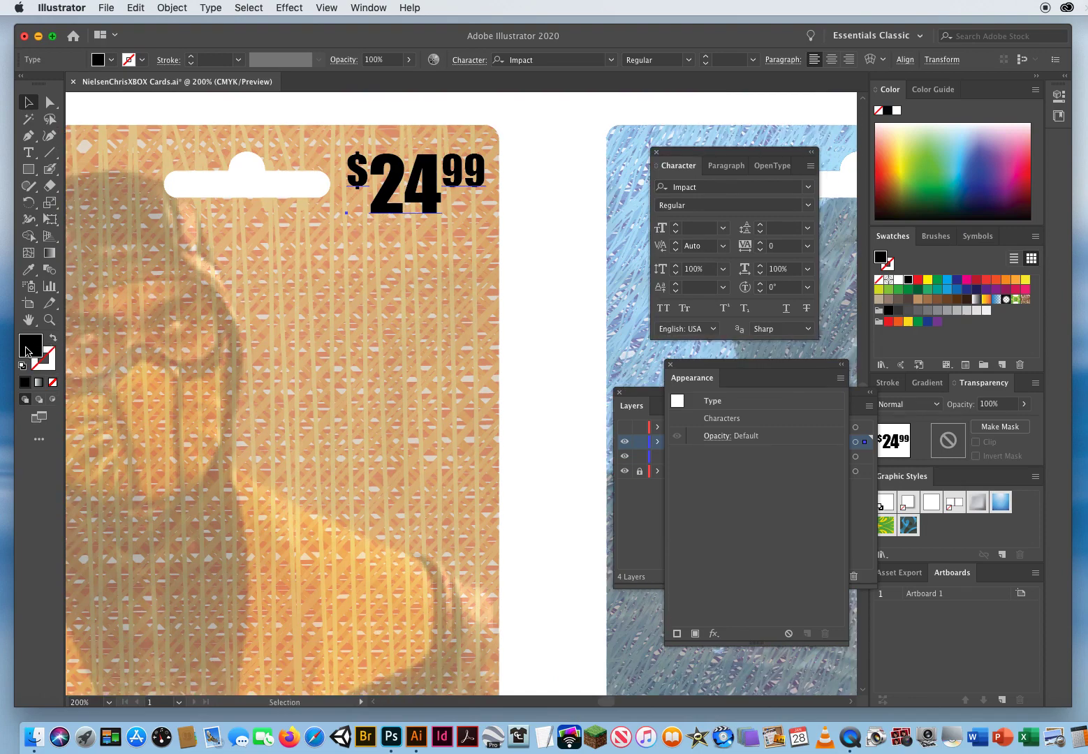
left_click(52, 382)
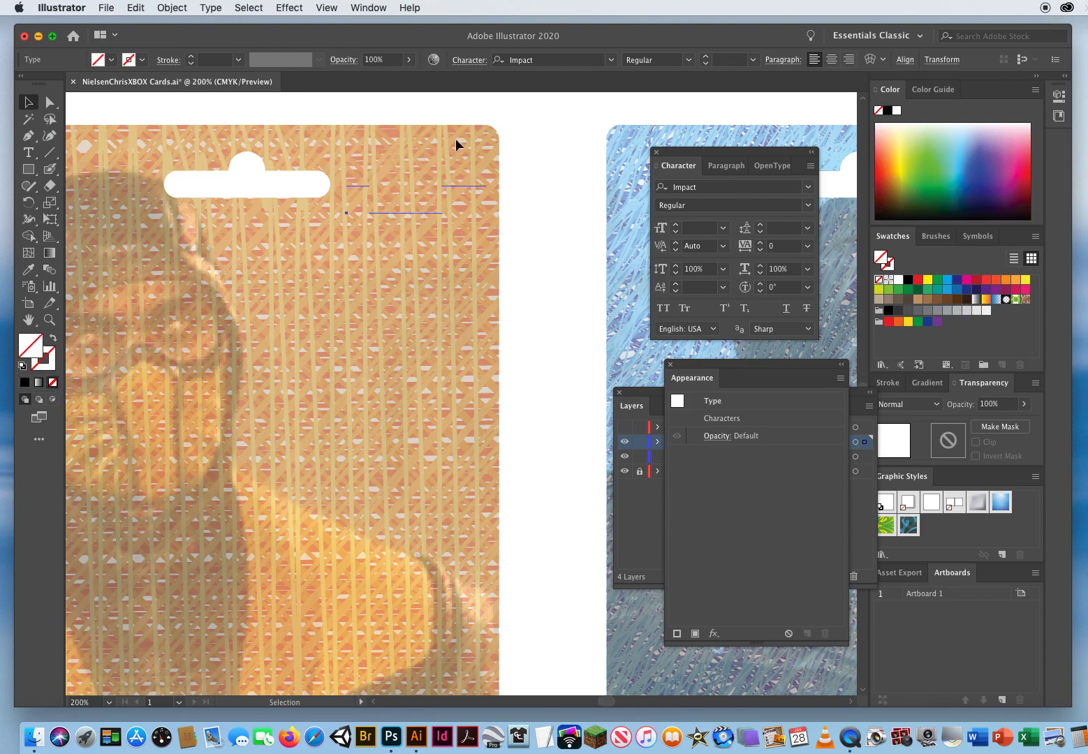
left_click_drag(719, 364, 447, 299)
left_click(574, 309)
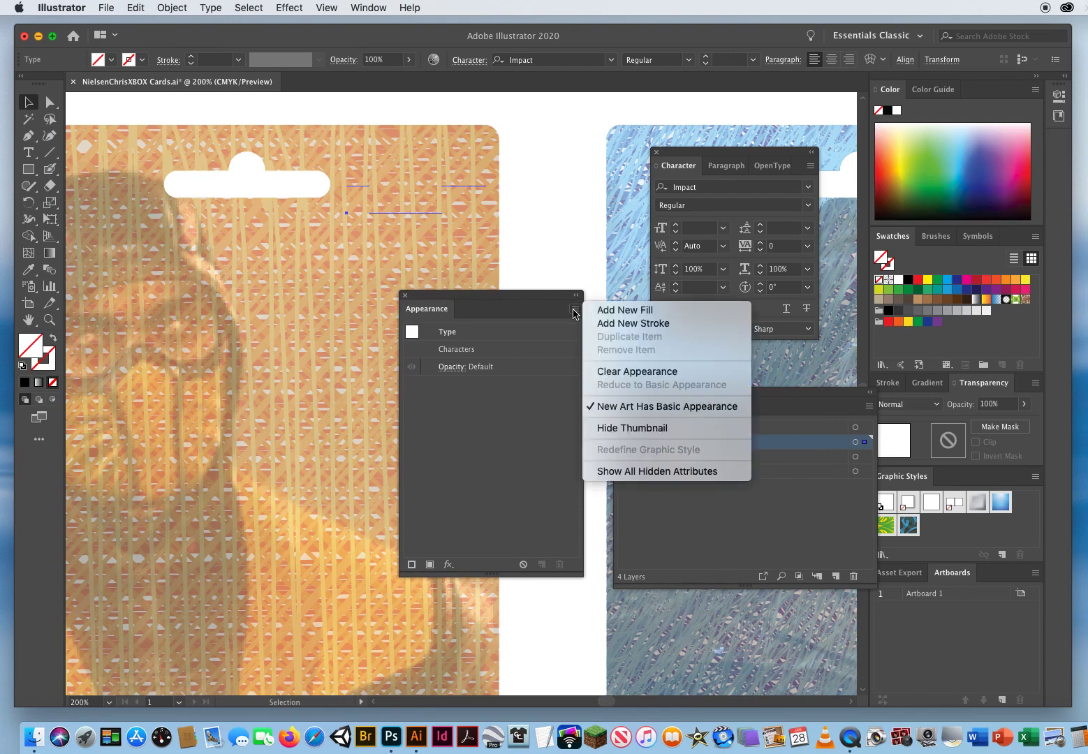
left_click(620, 313)
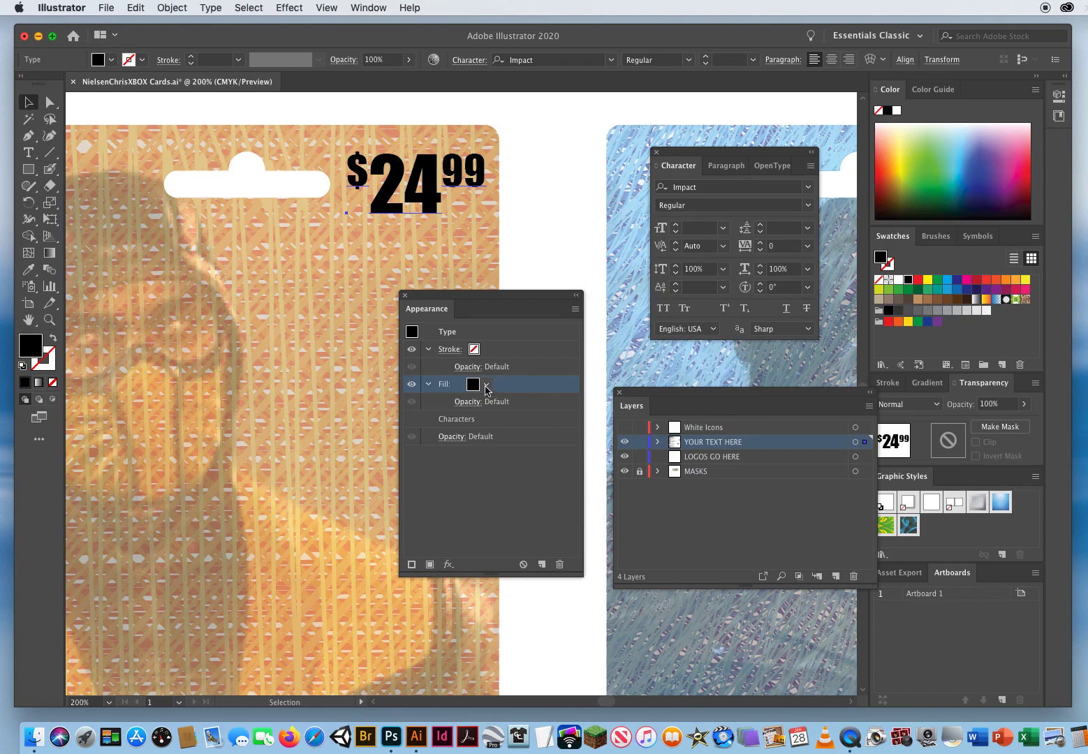
Make the price's new fill white and its stroke black.
left_click(487, 389)
left_click(359, 409)
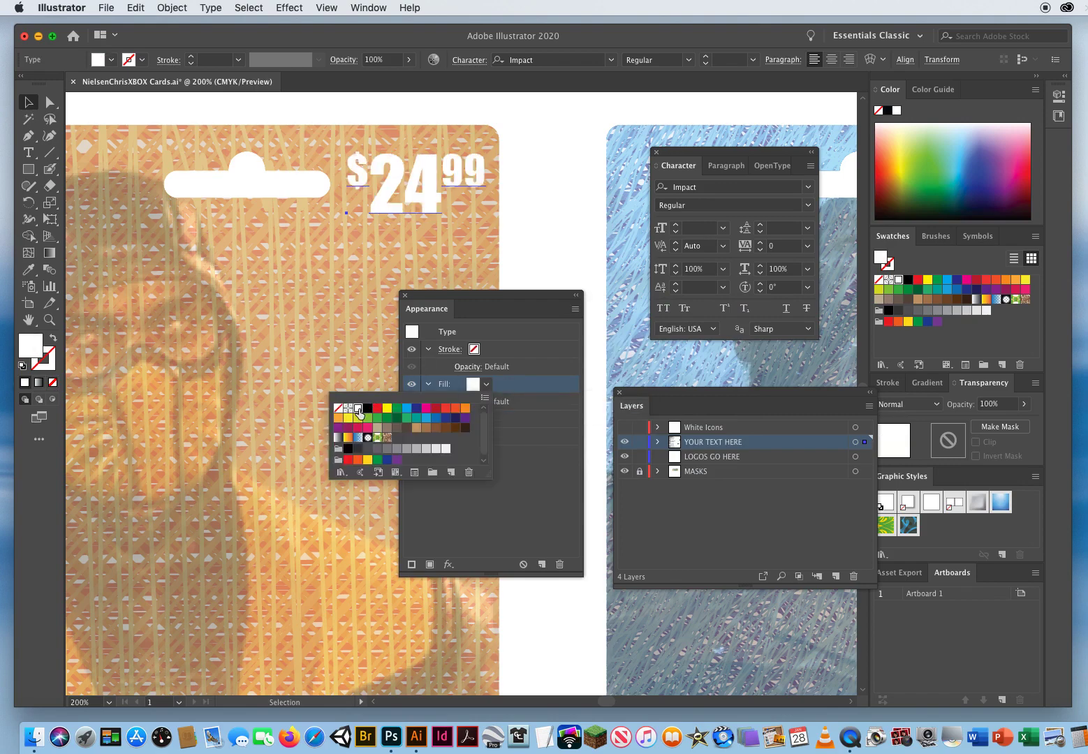
left_click(496, 357)
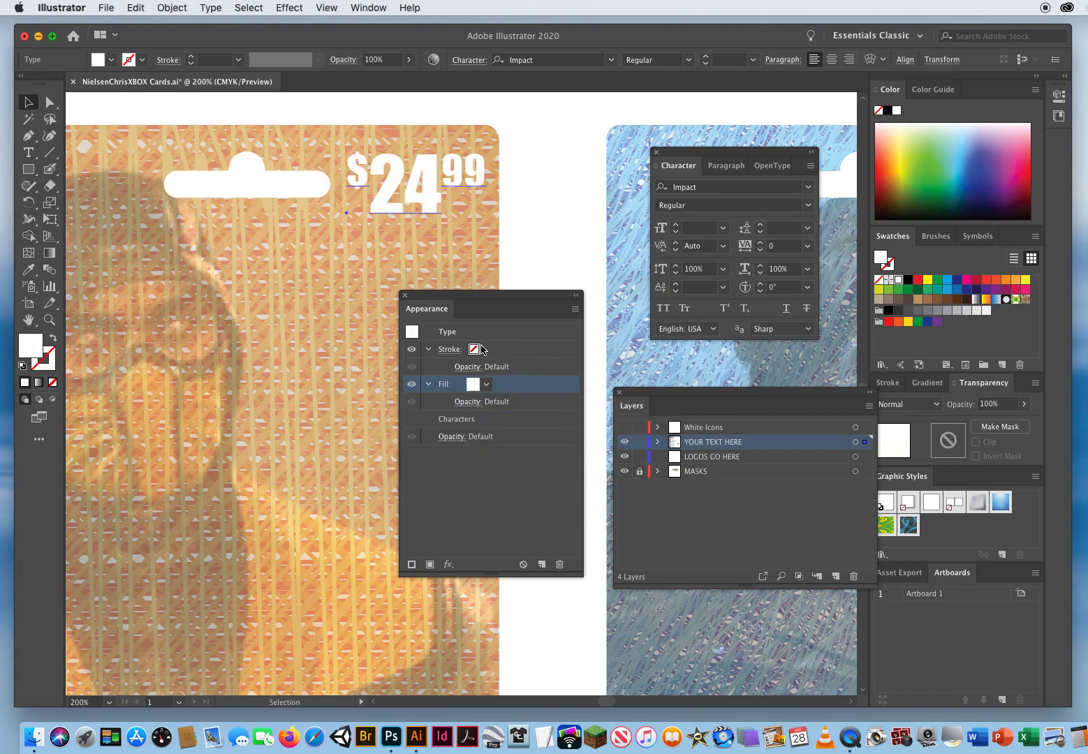
left_click(482, 349)
left_click(486, 349)
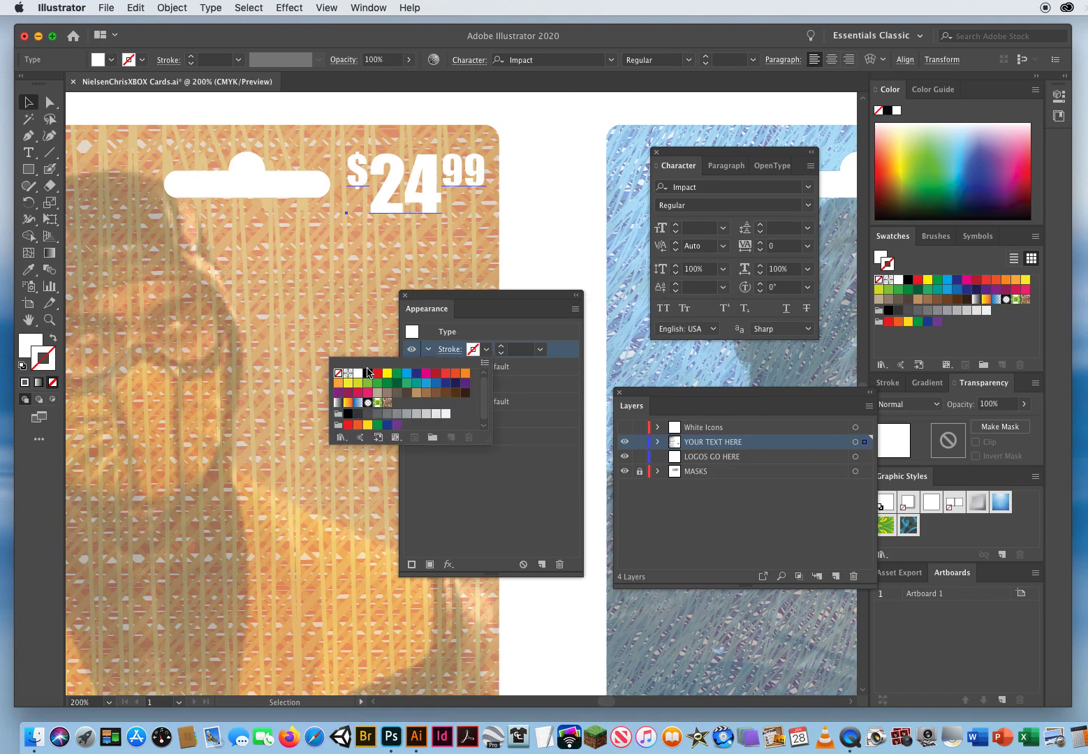
left_click(368, 374)
left_click(547, 466)
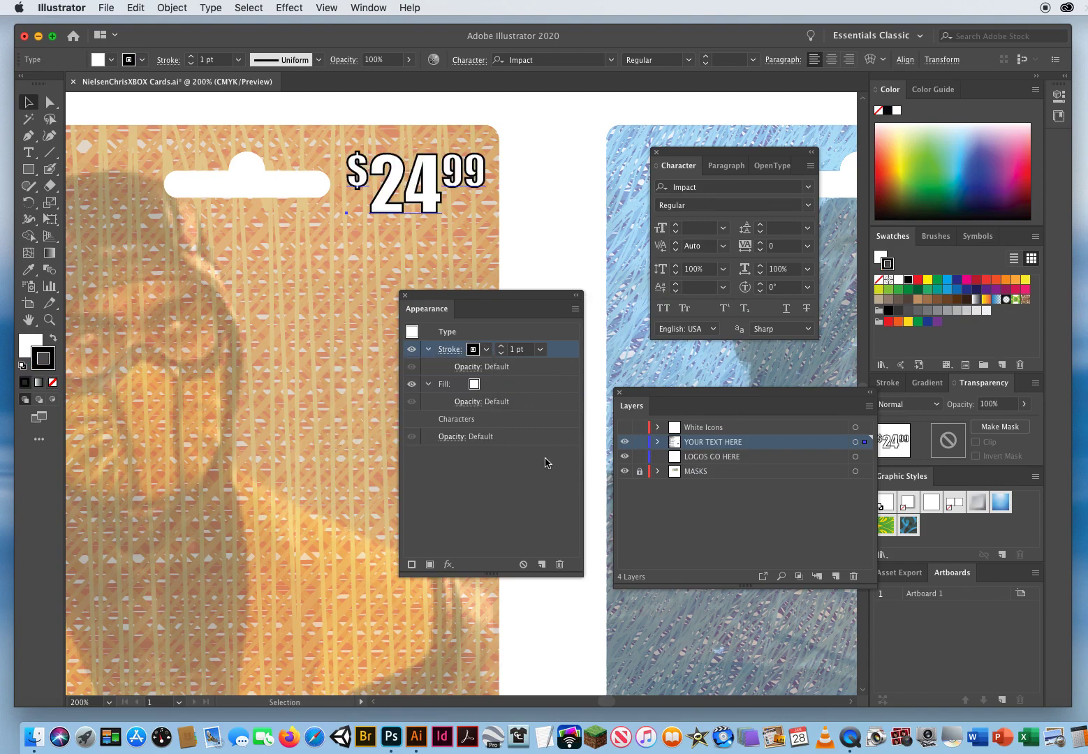
left_click(429, 349)
left_click(428, 368)
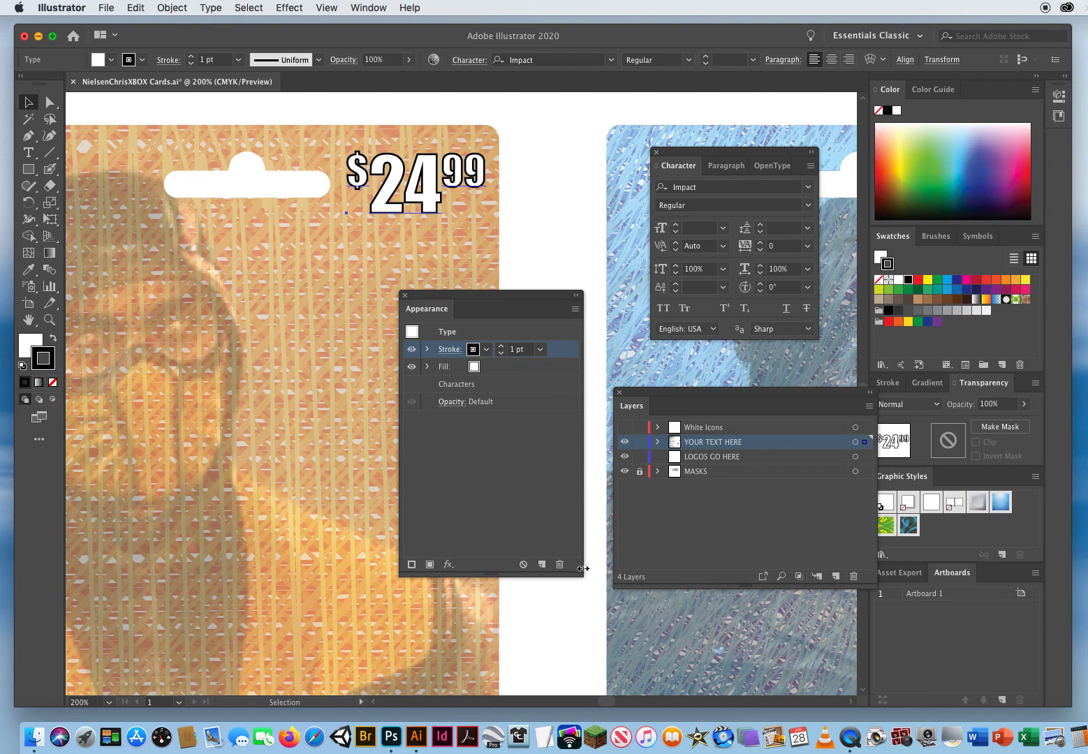
Move the stroke beneath the fill and raise its weight to 6 pt.
left_click_drag(580, 568, 633, 568)
left_click_drag(565, 351, 559, 377)
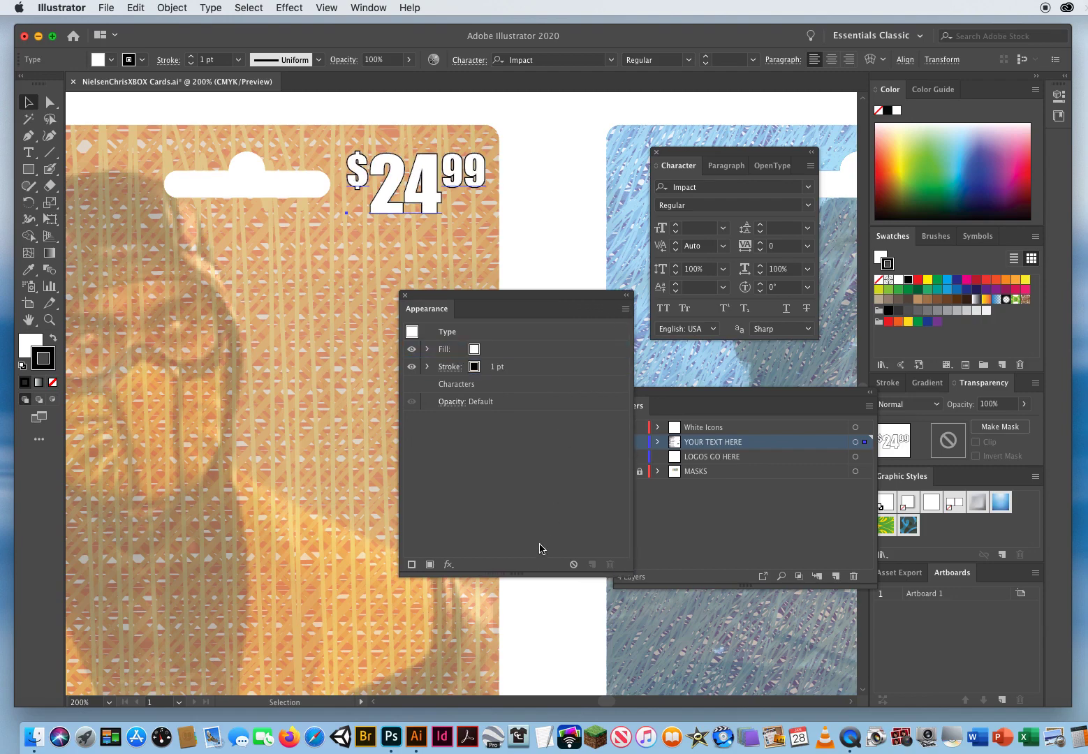
left_click(499, 368)
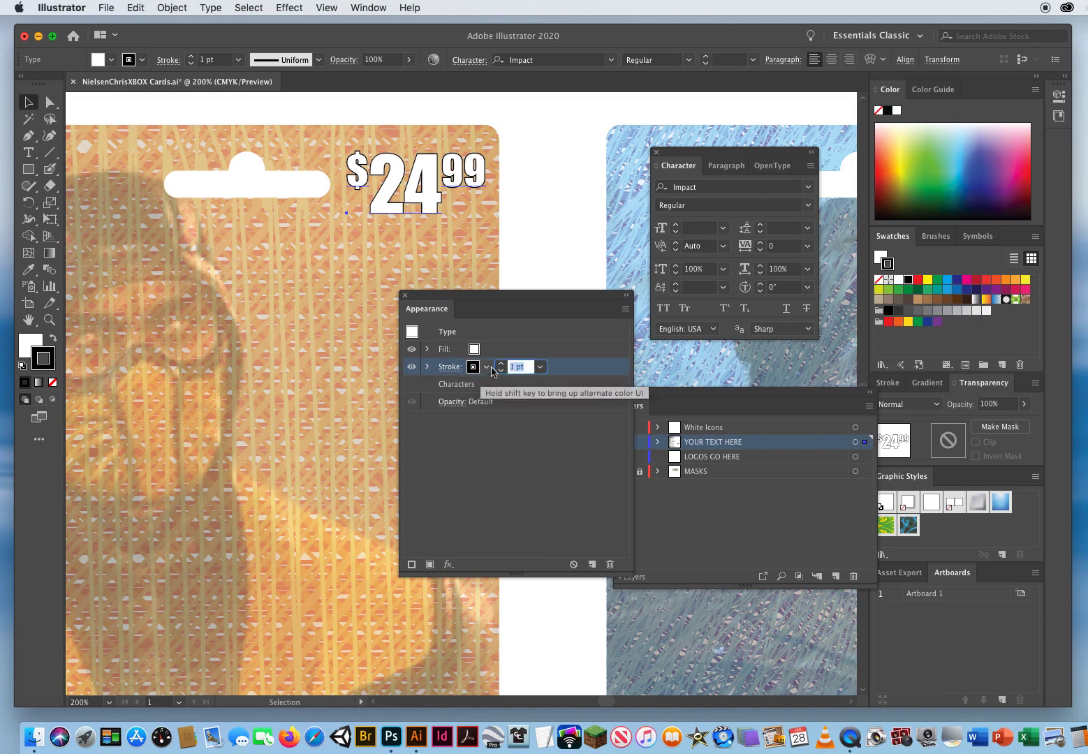
left_click(501, 364)
left_click(500, 363)
left_click(501, 364)
left_click(500, 363)
left_click(500, 364)
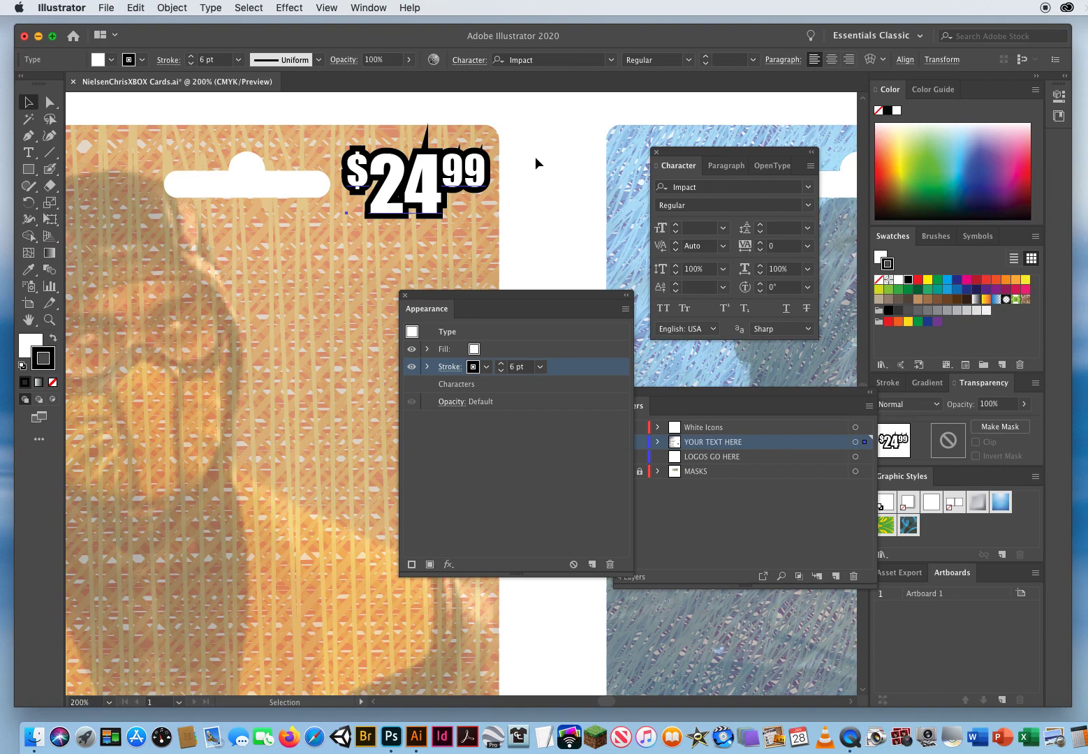
Set the price outline's stroke to Round Cap and Round Join.
left_click(168, 61)
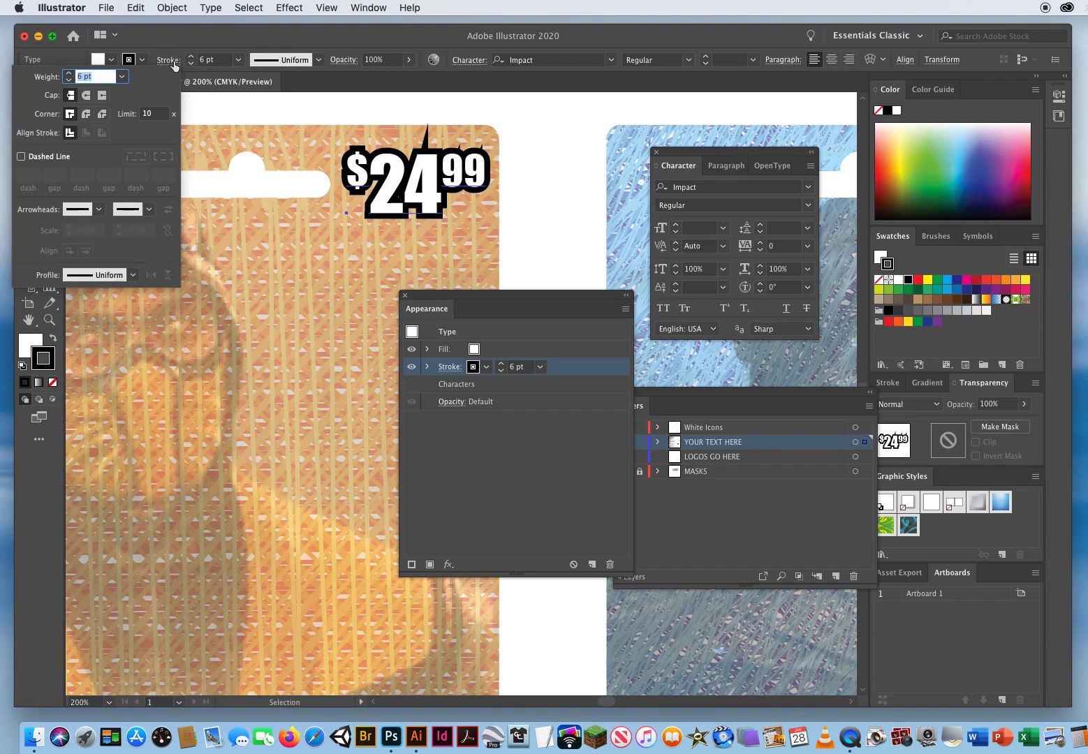
left_click(84, 96)
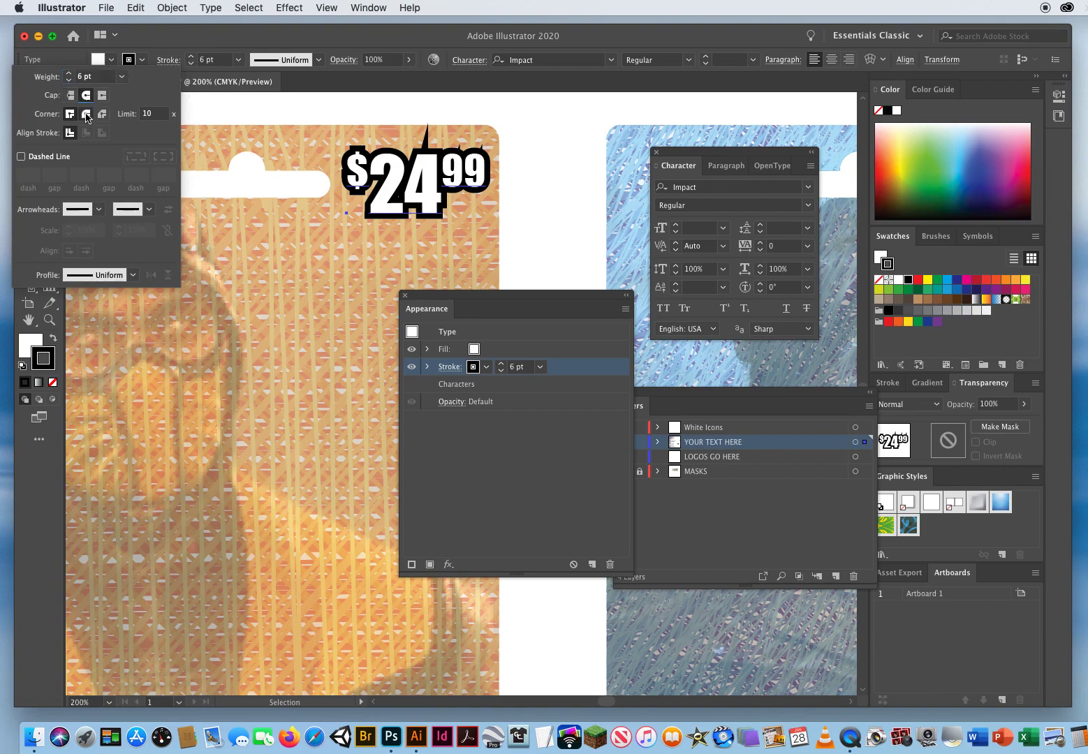
left_click(86, 114)
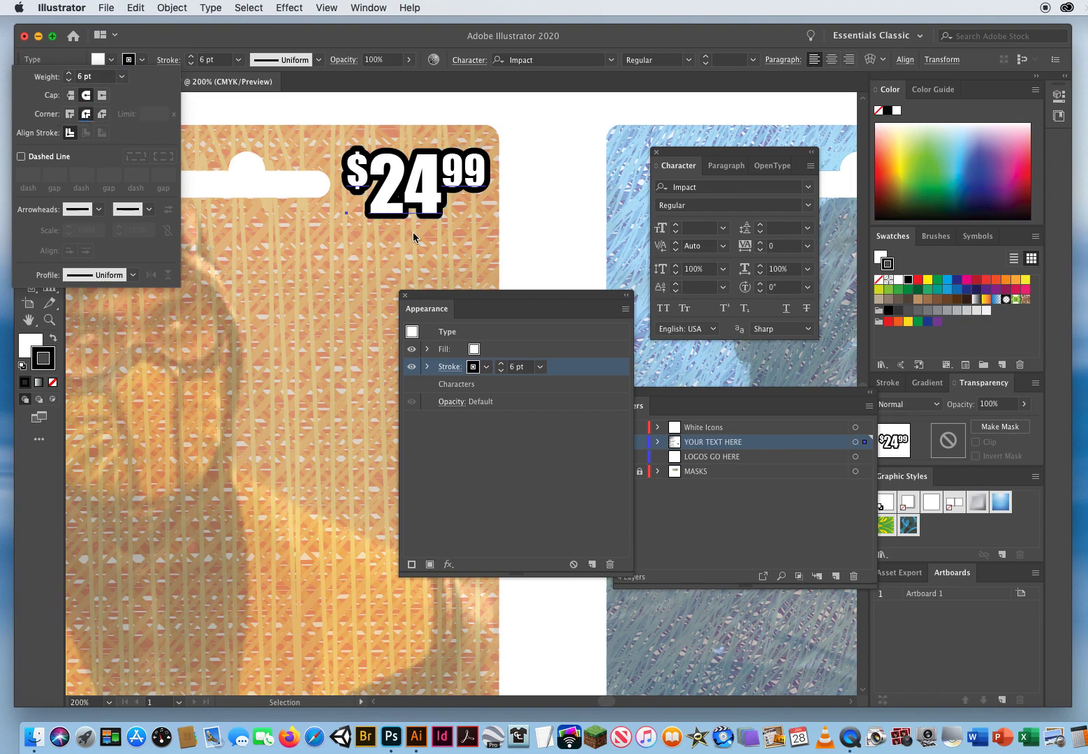
left_click(412, 116)
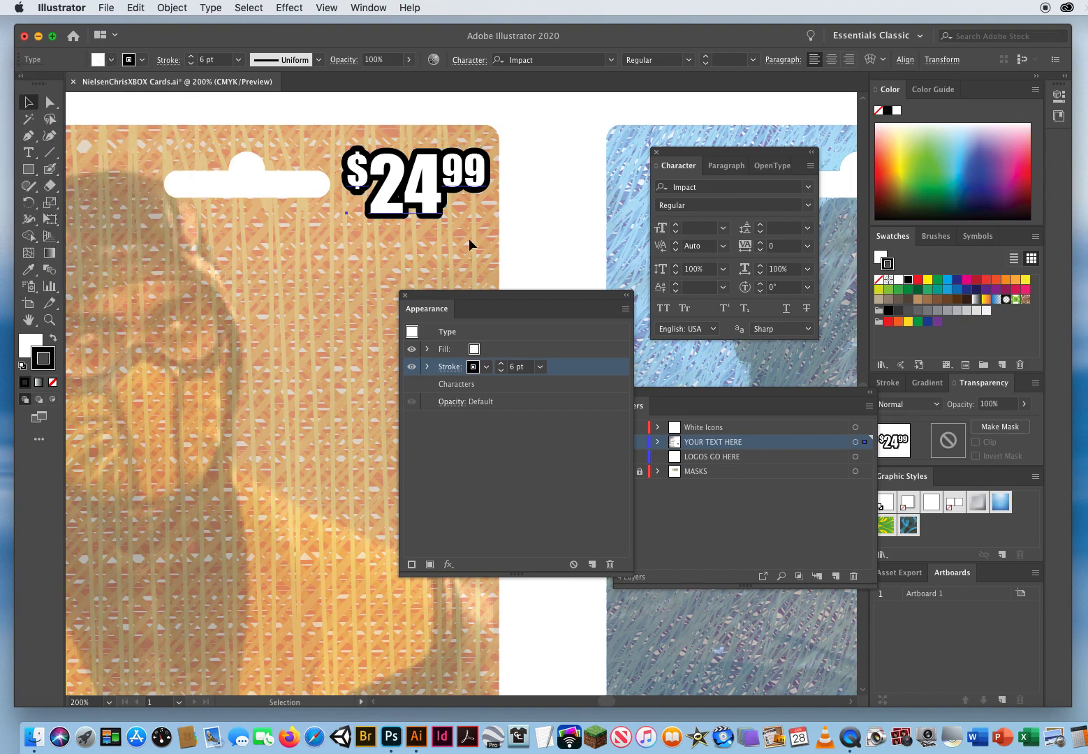
Deselect the price, zoom out to see all the cards, and save the document.
left_click(528, 225)
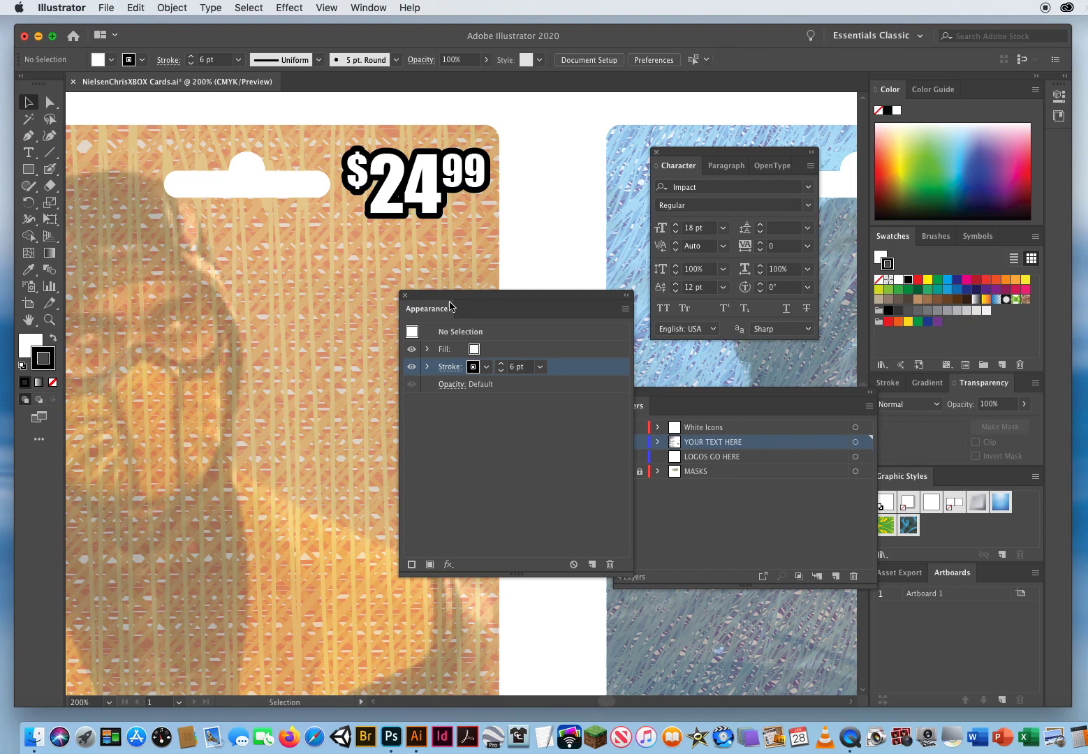
left_click_drag(533, 307, 706, 319)
left_click(50, 320)
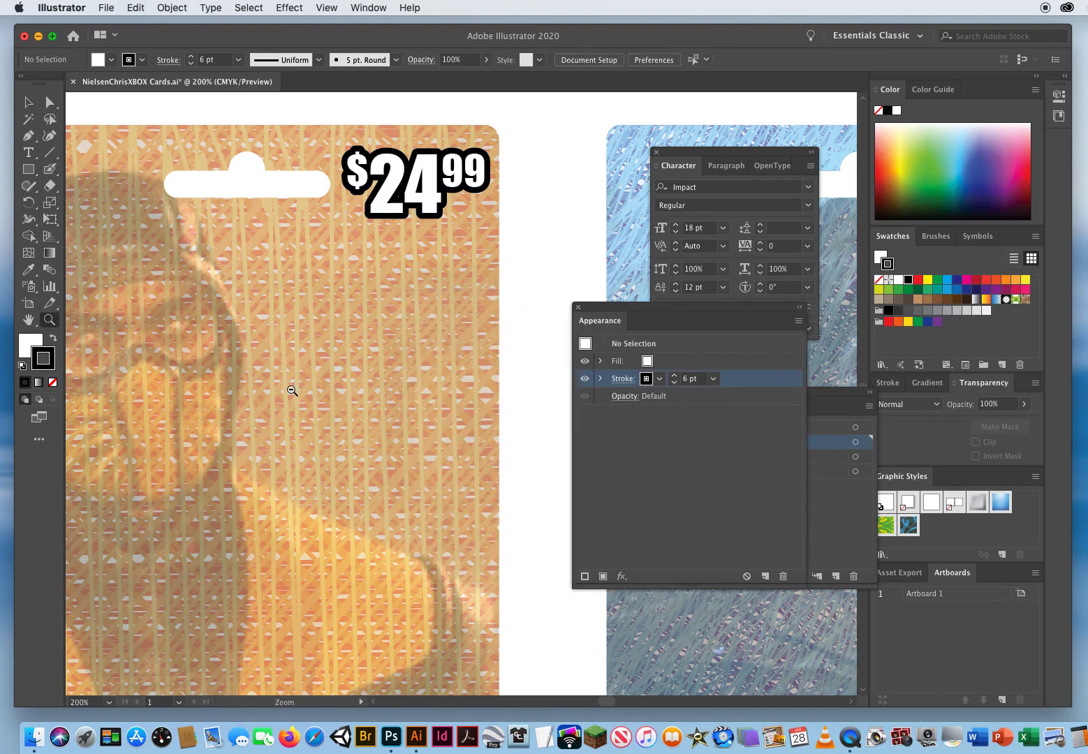
left_click(373, 380, "alt")
left_click(375, 381, "alt")
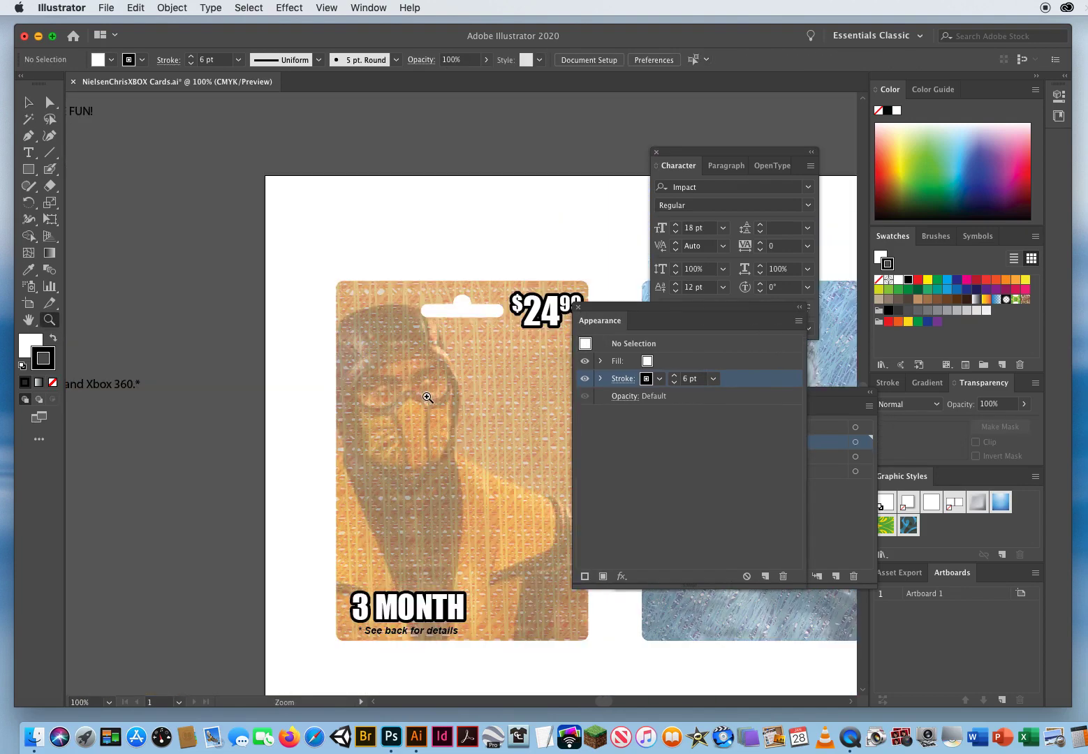
scroll(364, 352, "down", 3)
scroll(365, 352, "right", 3)
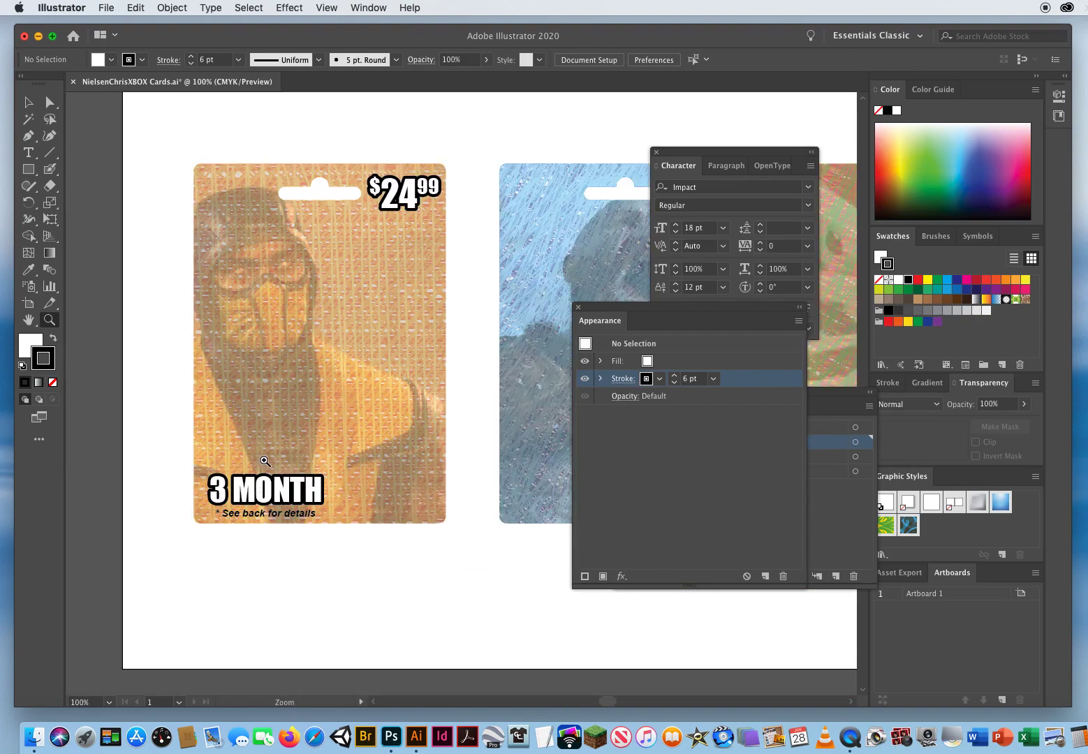
left_click(33, 108)
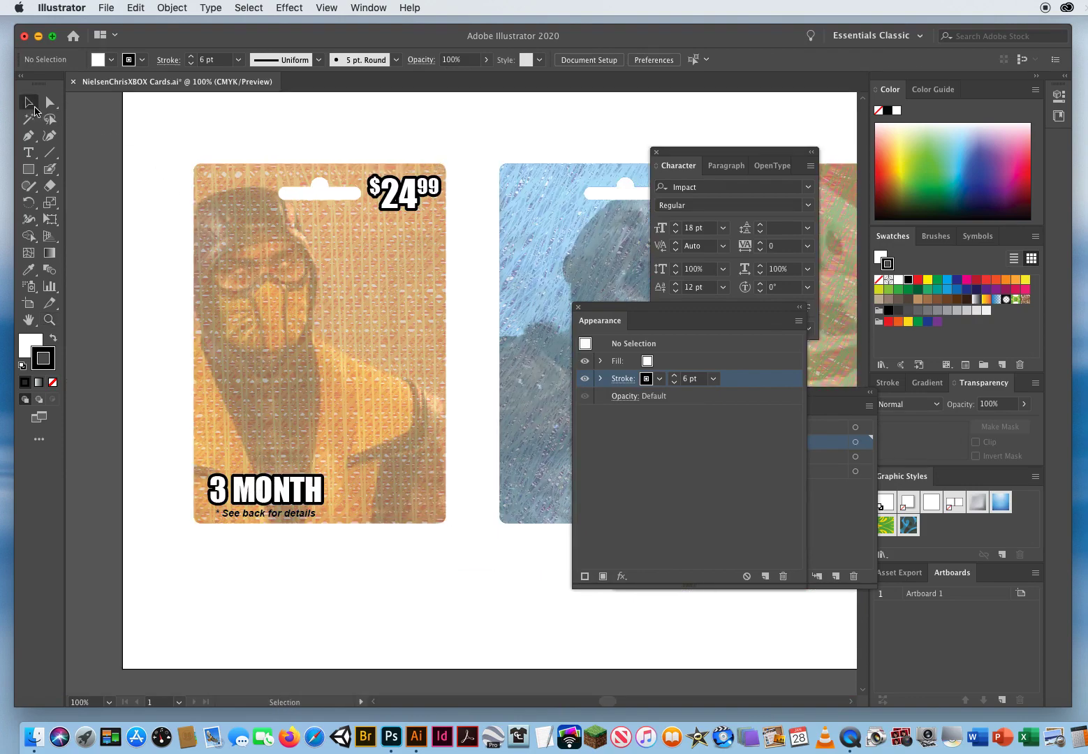
key("super")
key("super+s")
Pan across the pasteboard to review the card text requirements and design brief.
left_click_drag(131, 274, 570, 264)
left_click_drag(271, 273, 369, 317)
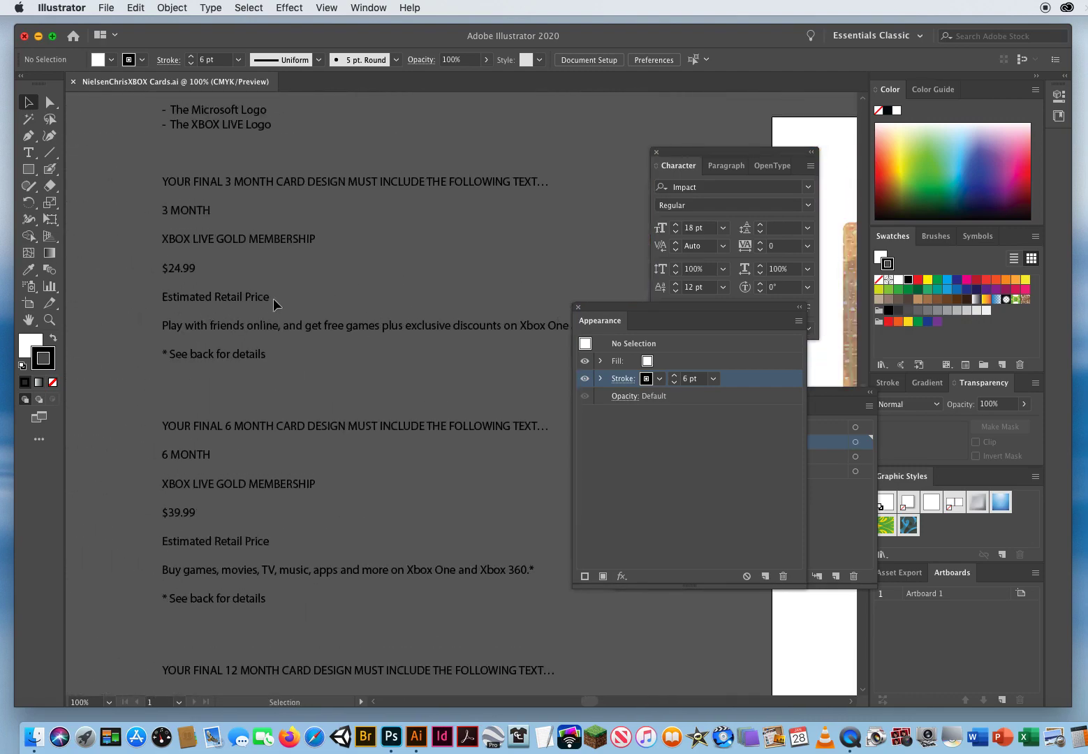
scroll(421, 297, "right", 10)
scroll(416, 320, "right", 6)
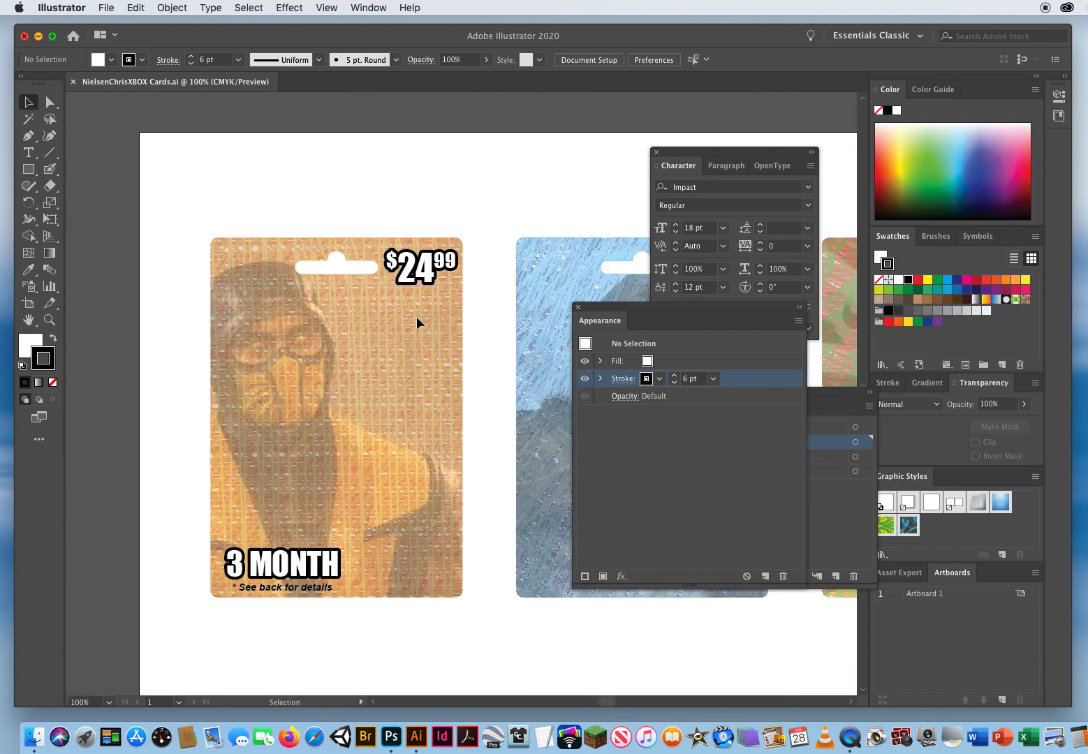
left_click(415, 291)
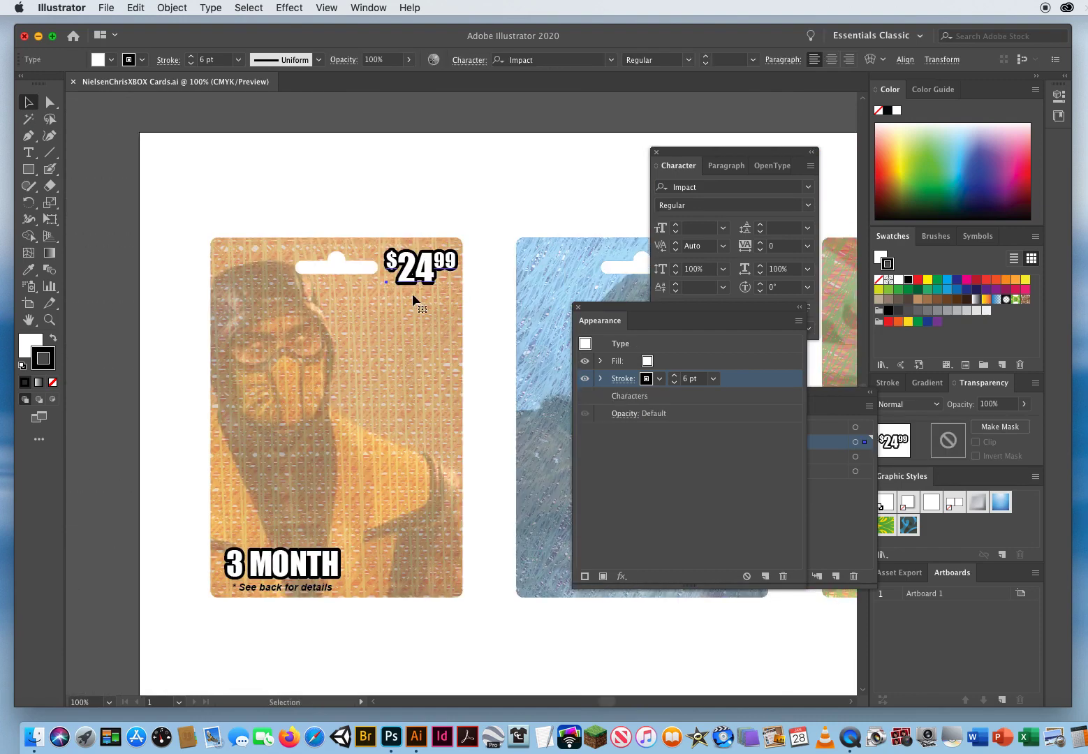
left_click(405, 296)
scroll(311, 377, "left", 15)
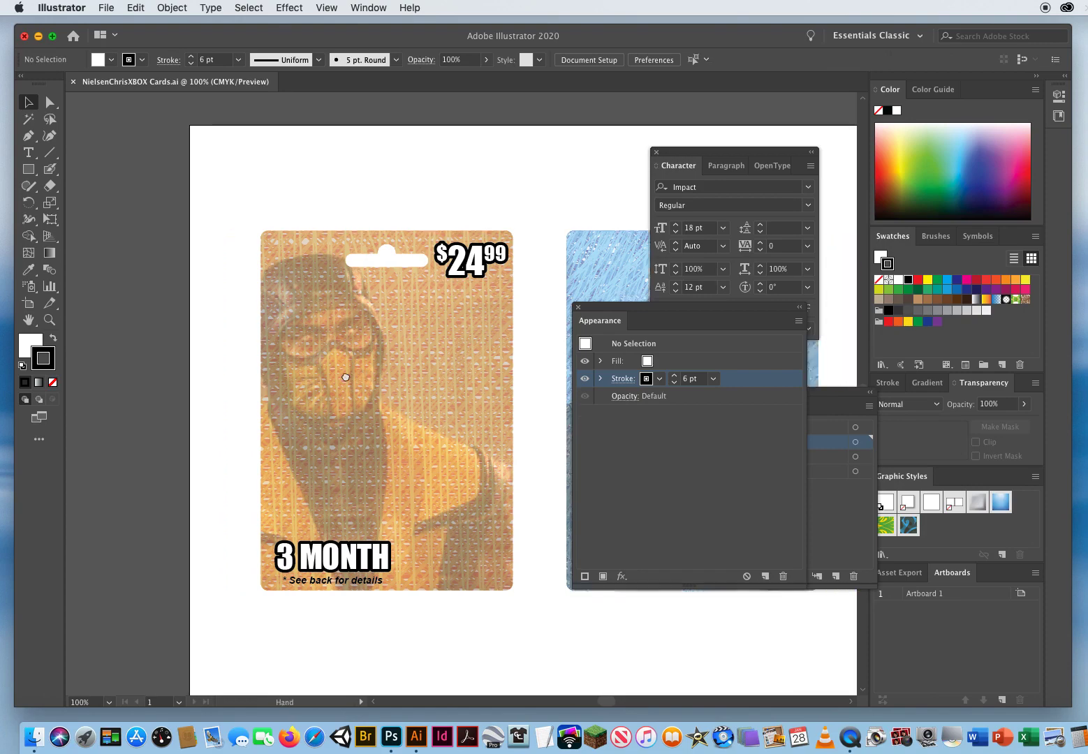
left_click_drag(511, 340, 437, 360)
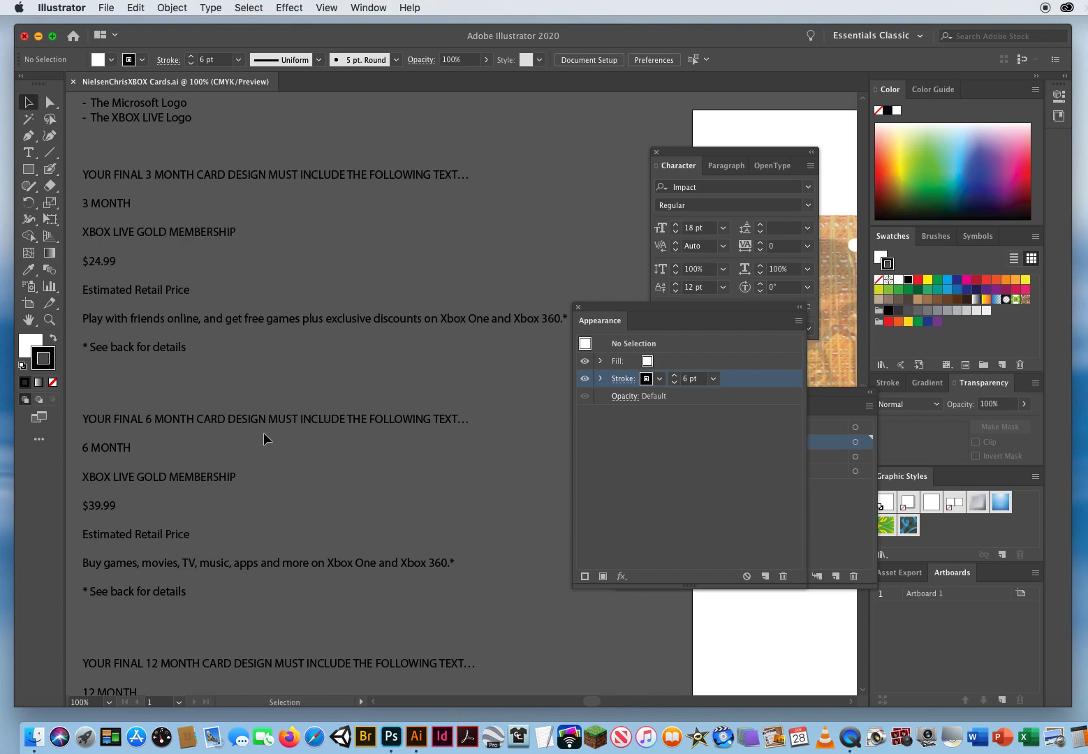
Return to the 3 MONTH card and bring the Layers panel above the canvas.
left_click_drag(505, 220, 158, 259)
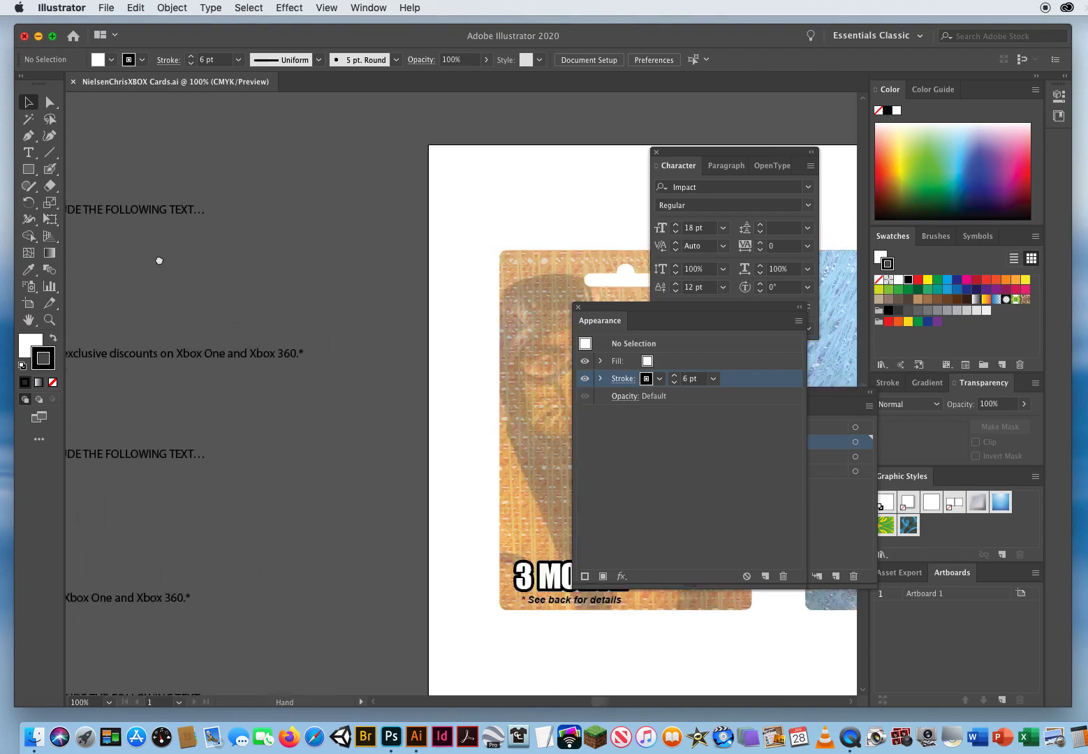
left_click_drag(377, 279, 264, 202)
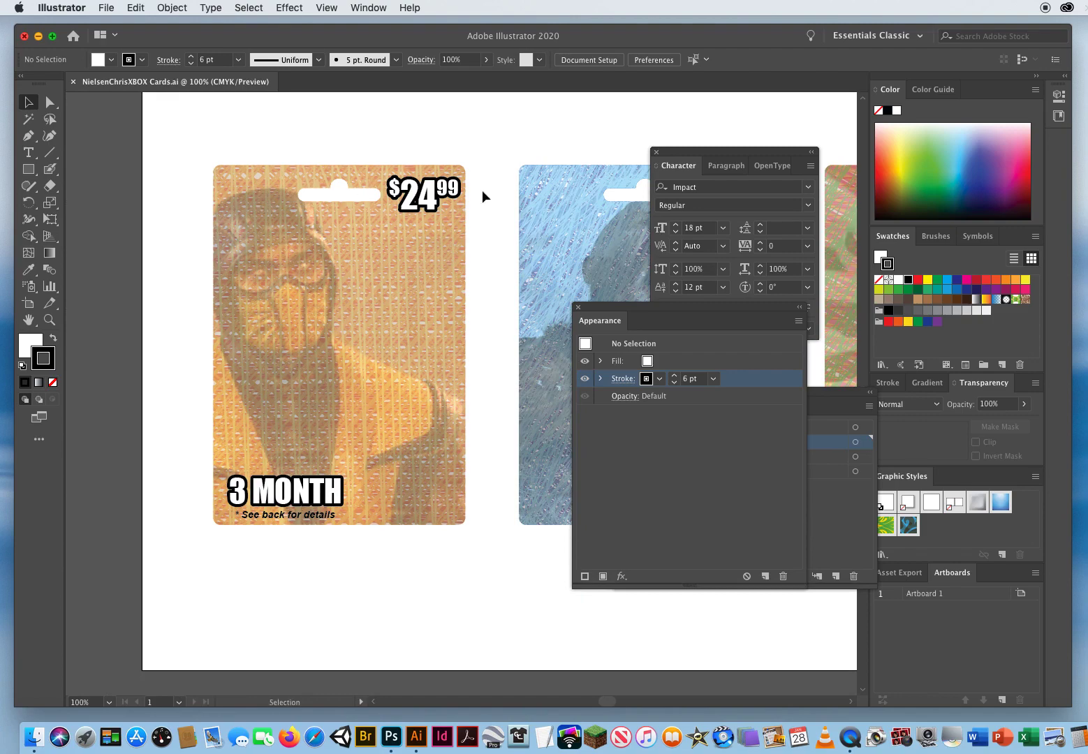
left_click_drag(819, 395, 761, 135)
Make the White Icons layer visible and frame the 3 MONTH card.
left_click(653, 167)
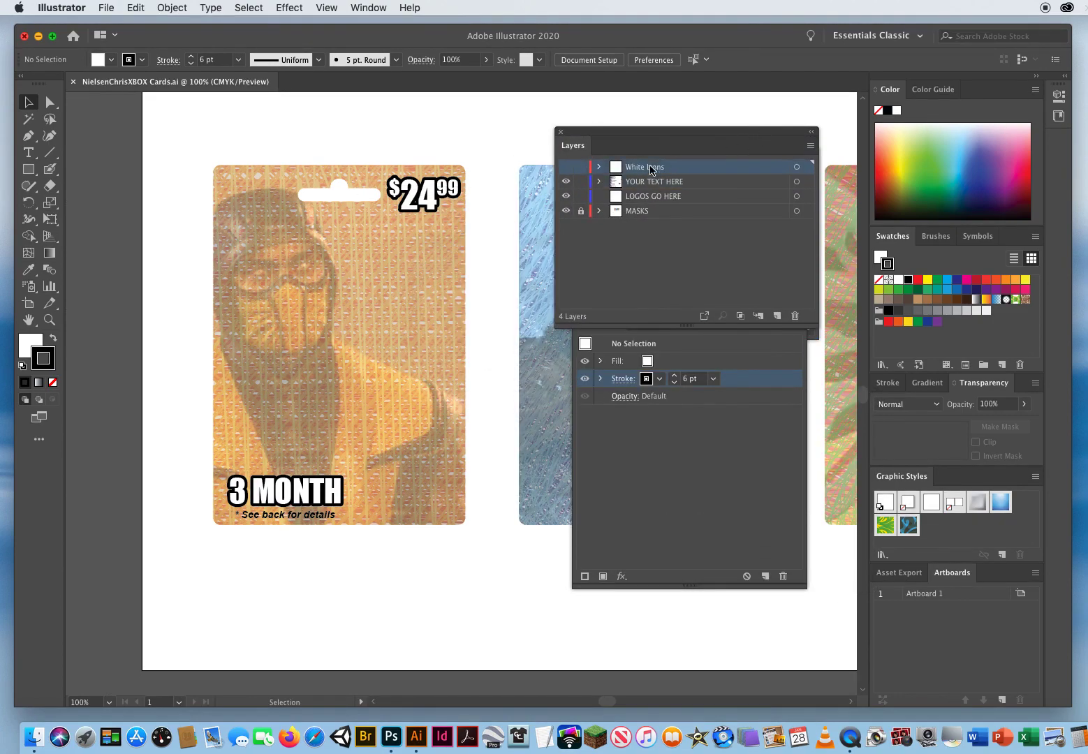
left_click(566, 167)
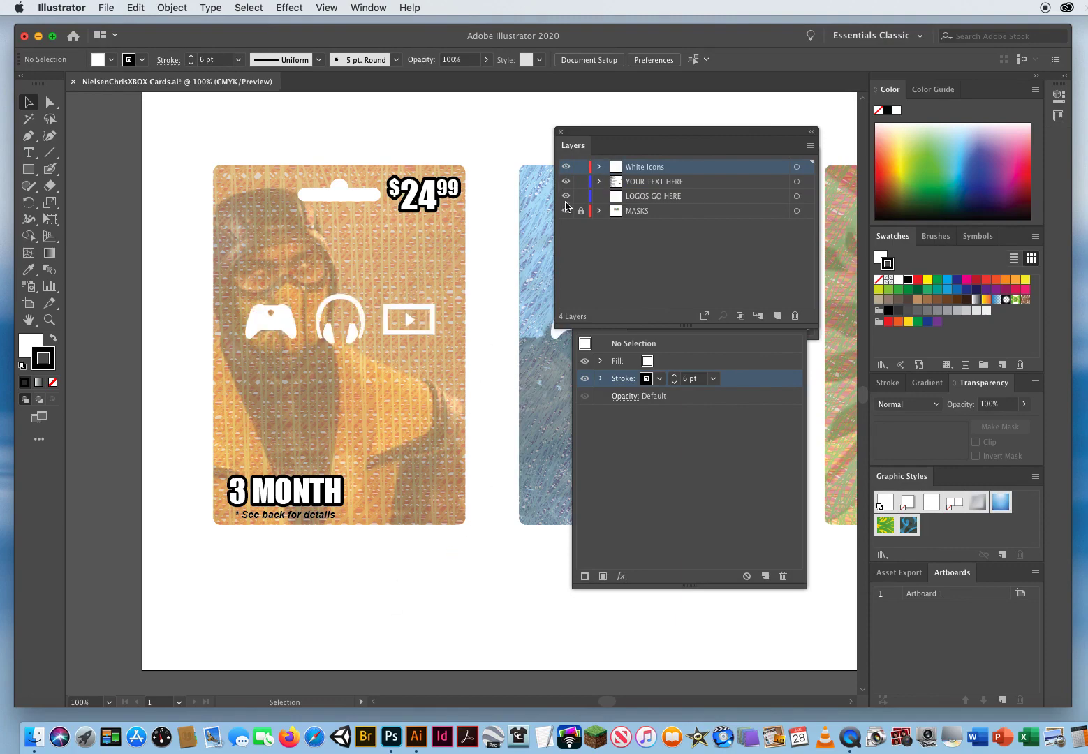
left_click_drag(599, 139, 689, 465)
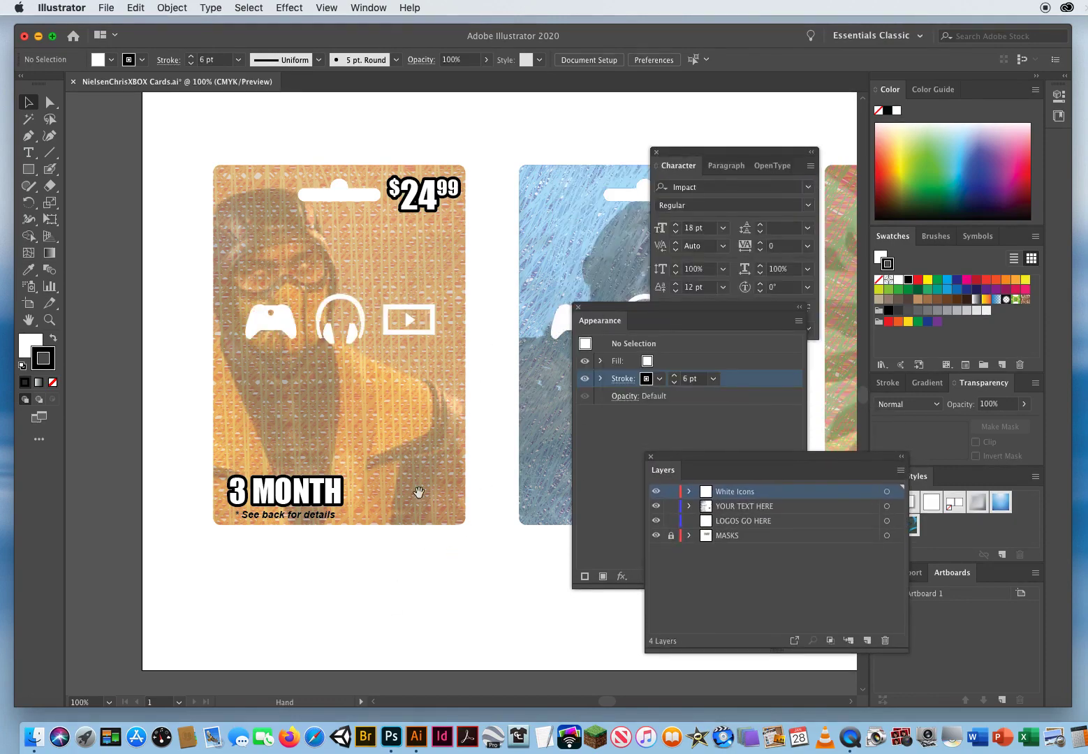
left_click_drag(419, 492, 355, 509)
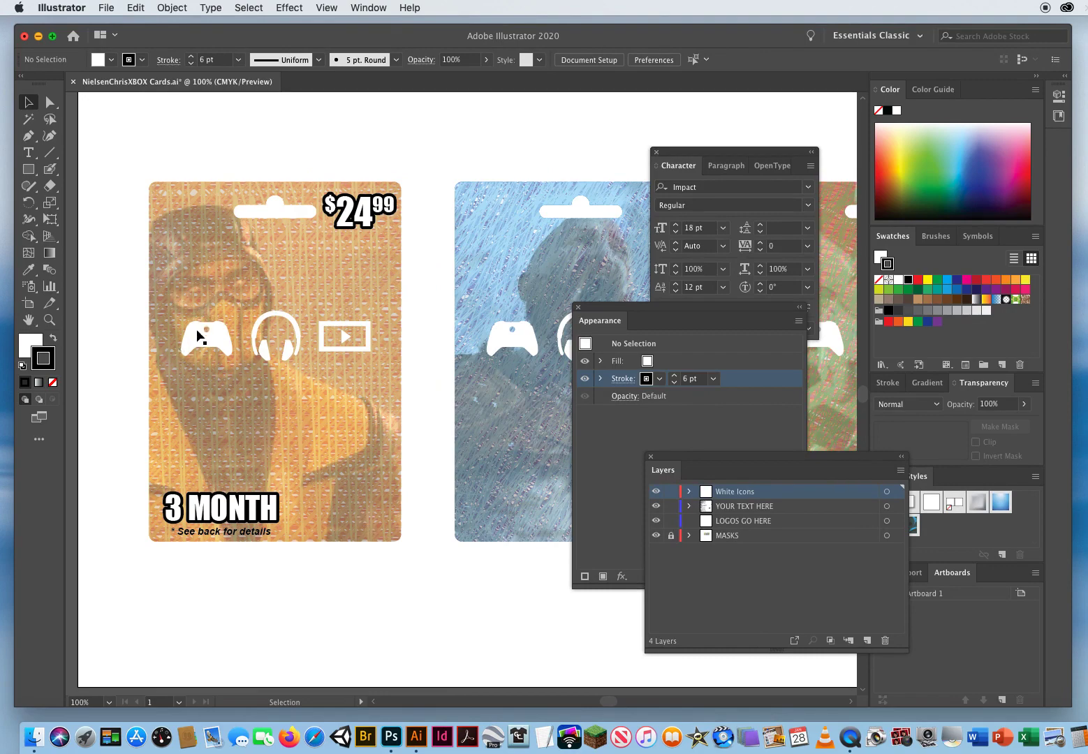
Stack the orange card's icons down its lower right and move the blue card's icons to its bottom.
left_click_drag(344, 455, 210, 340)
left_click_drag(353, 351, 369, 463)
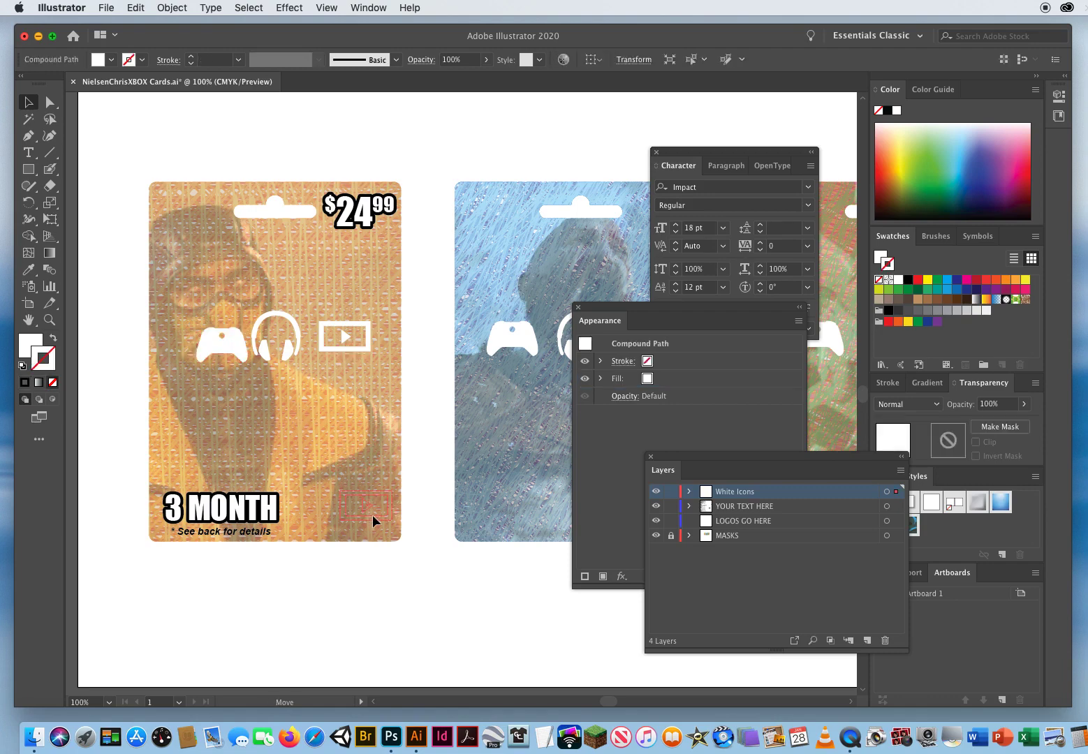
left_click_drag(369, 523, 369, 523)
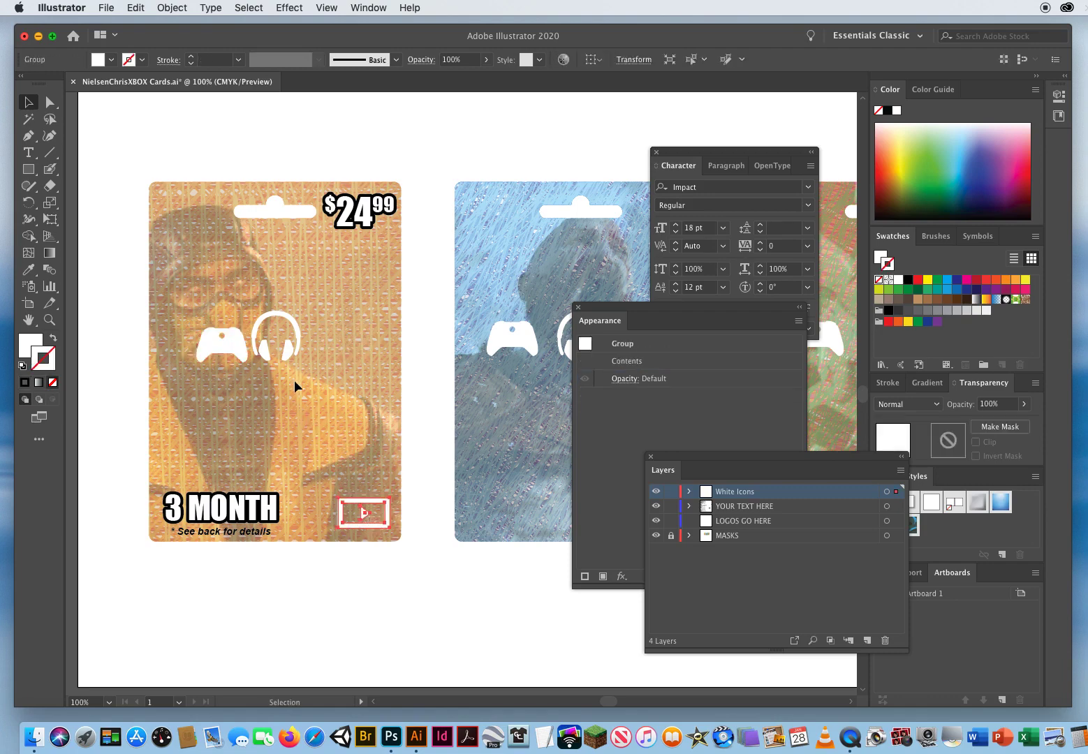
left_click_drag(285, 356, 372, 472)
mouse_move(239, 352)
left_mouse_down()
mouse_move(376, 357)
mouse_move(380, 419)
mouse_move(285, 262)
mouse_move(268, 274)
mouse_move(248, 339)
left_mouse_up()
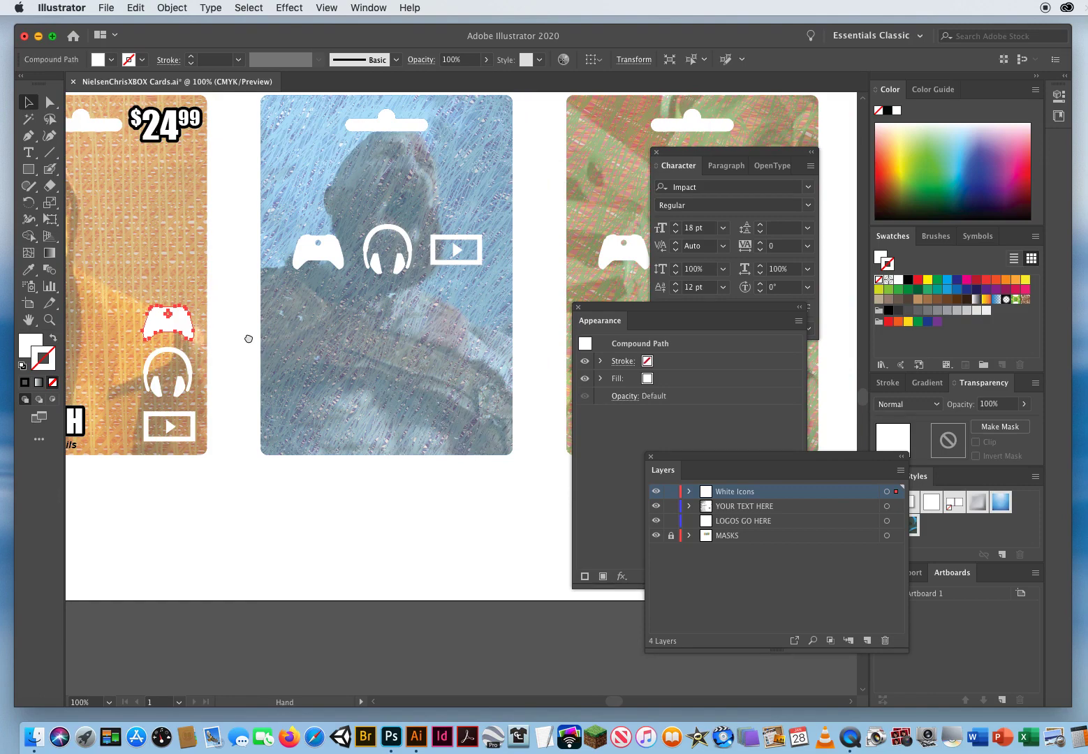
left_click_drag(277, 216, 504, 267)
left_click_drag(319, 251, 318, 422)
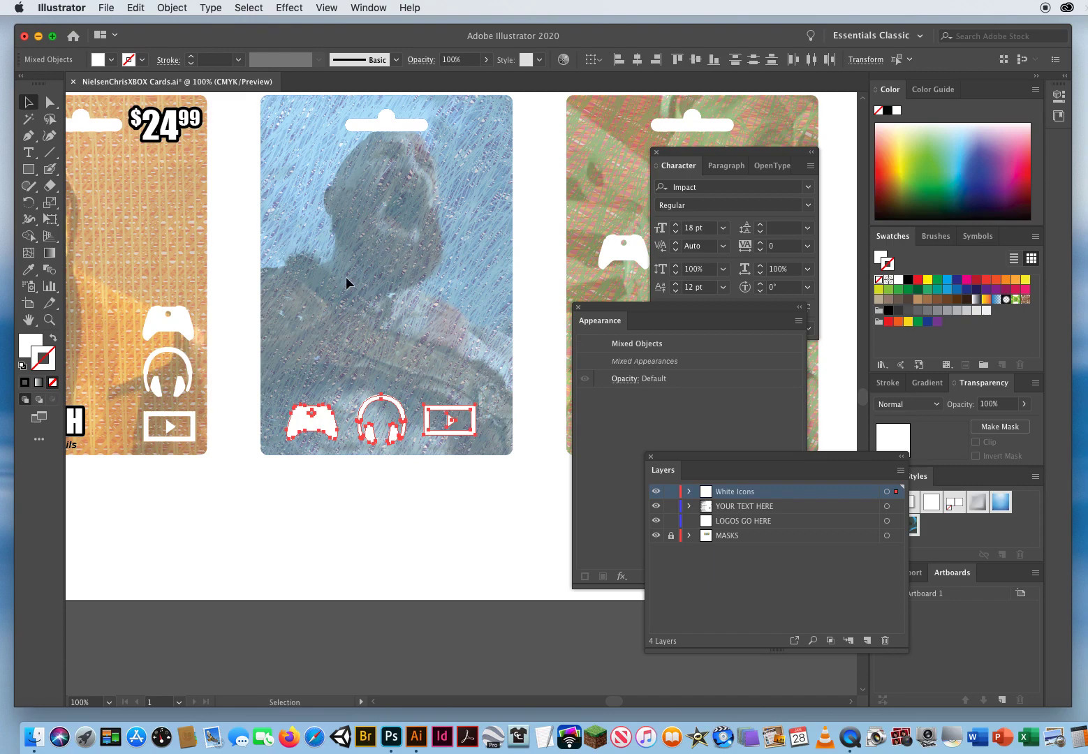
Move the green card's three white icons up under its hanger hole.
left_click_drag(212, 445, 368, 486)
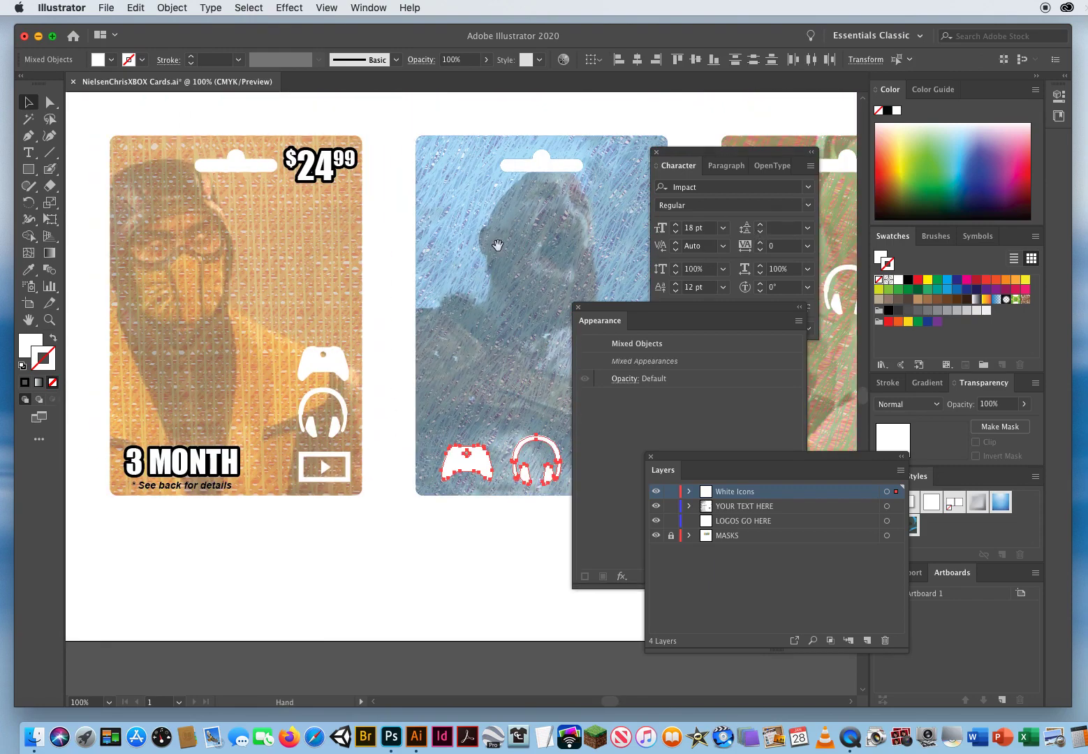
left_click_drag(477, 283, 354, 225)
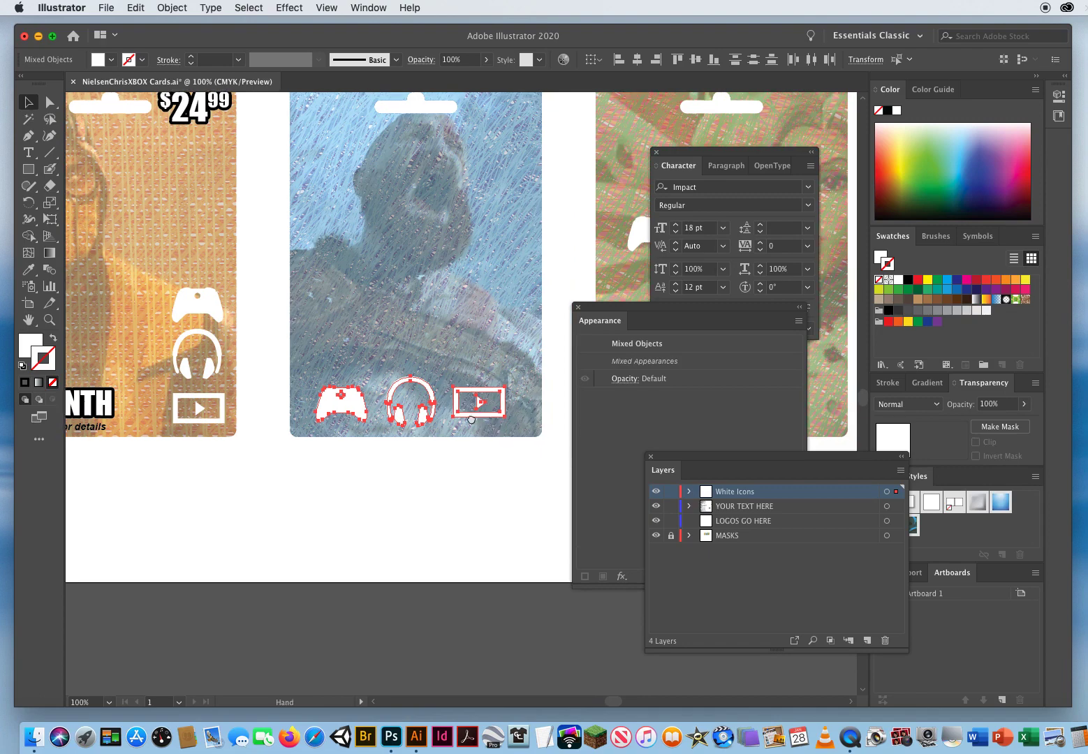
scroll(491, 420, "right", 10)
key("space")
scroll(313, 275, "up", 6)
scroll(313, 275, "right", 2)
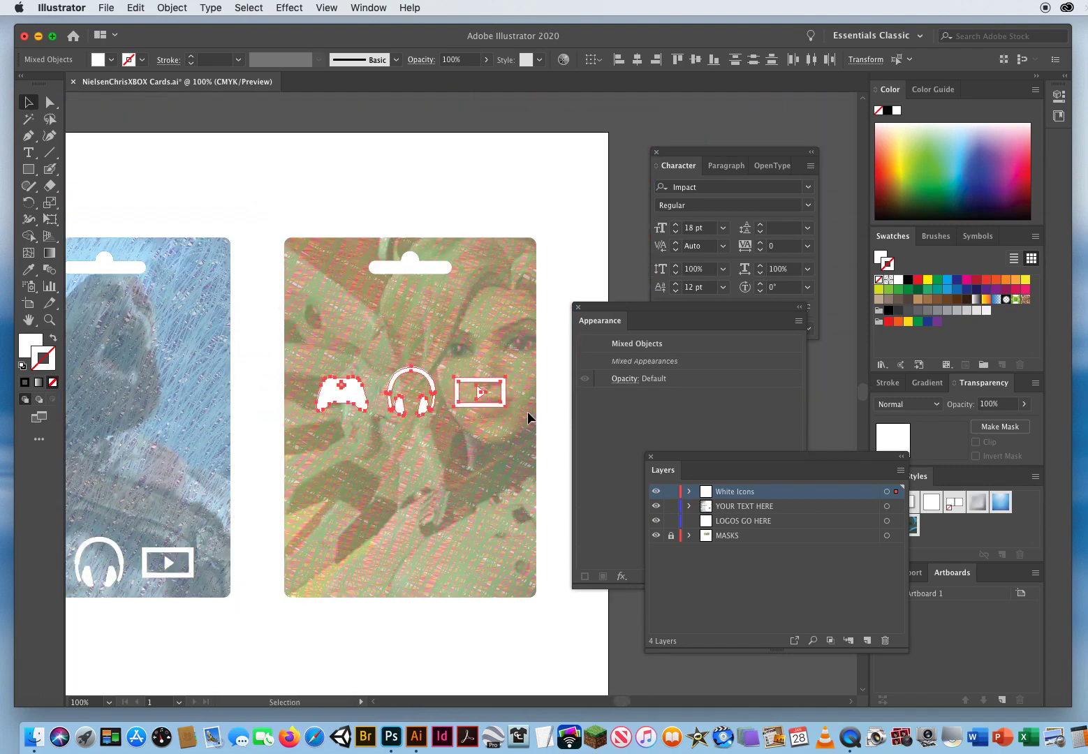
left_click_drag(360, 404, 357, 318)
left_click(298, 556)
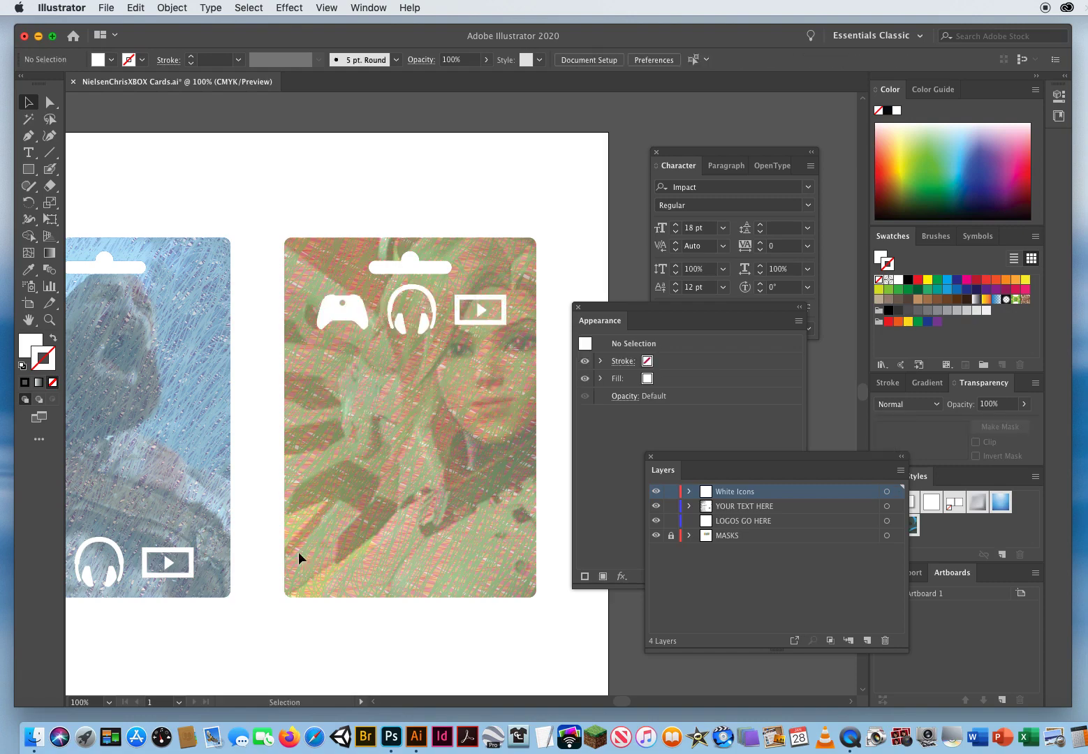
Pan back past the 3 MONTH card to the text brief beside the artboard.
left_click_drag(299, 557, 566, 441)
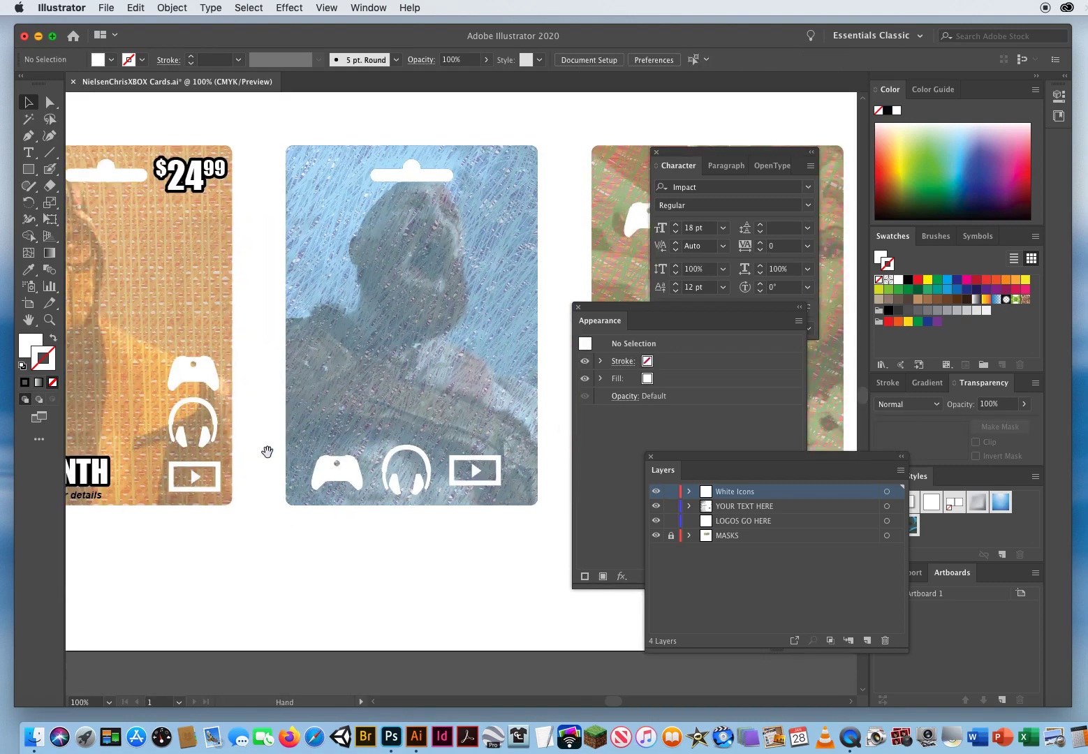
left_click_drag(239, 450, 370, 455)
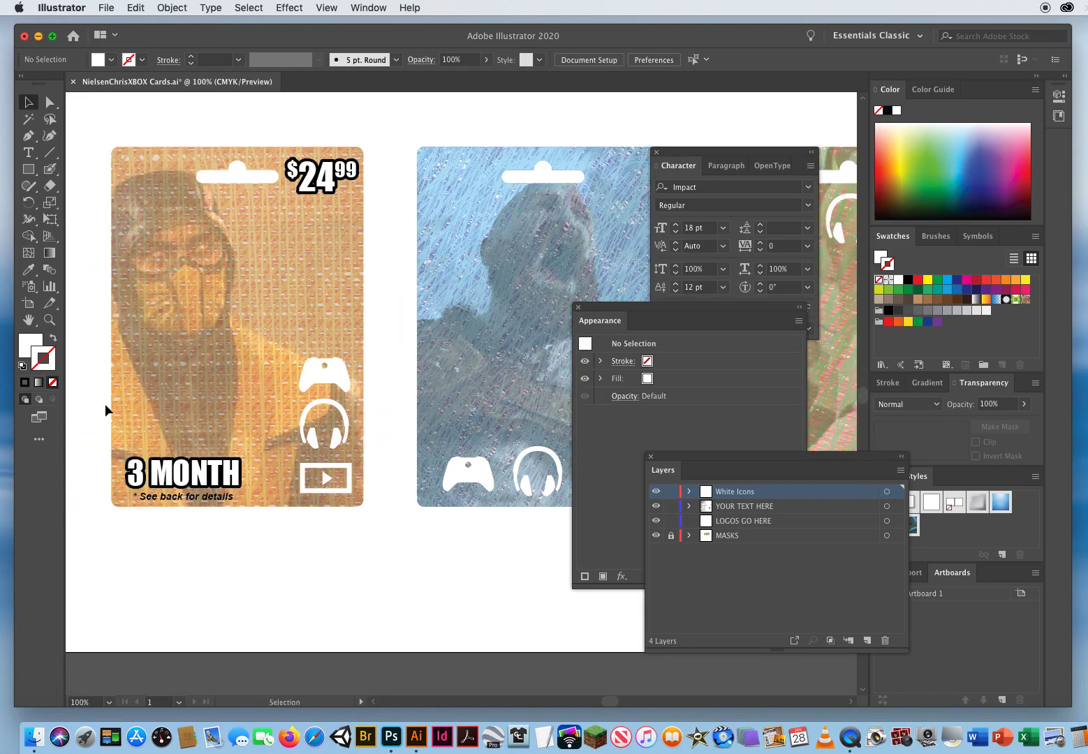
left_click_drag(148, 439, 316, 461)
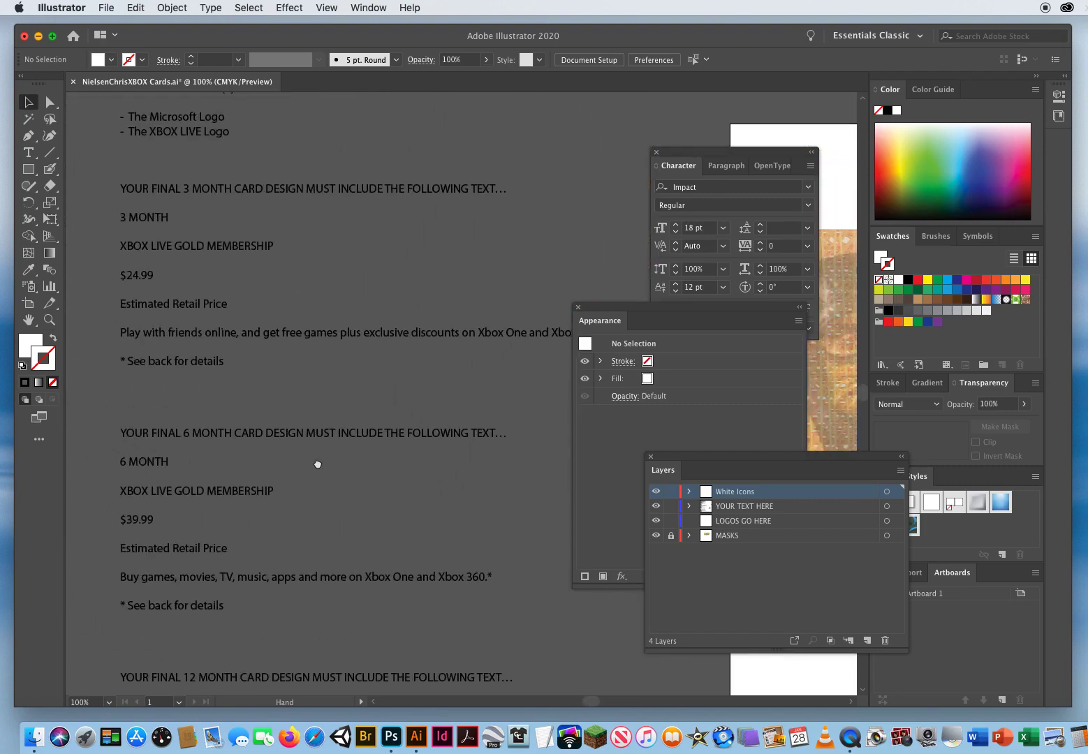
Copy the 'Play with friends online…' line from the 3 MONTH brief and pan back to the cards.
left_click(29, 152)
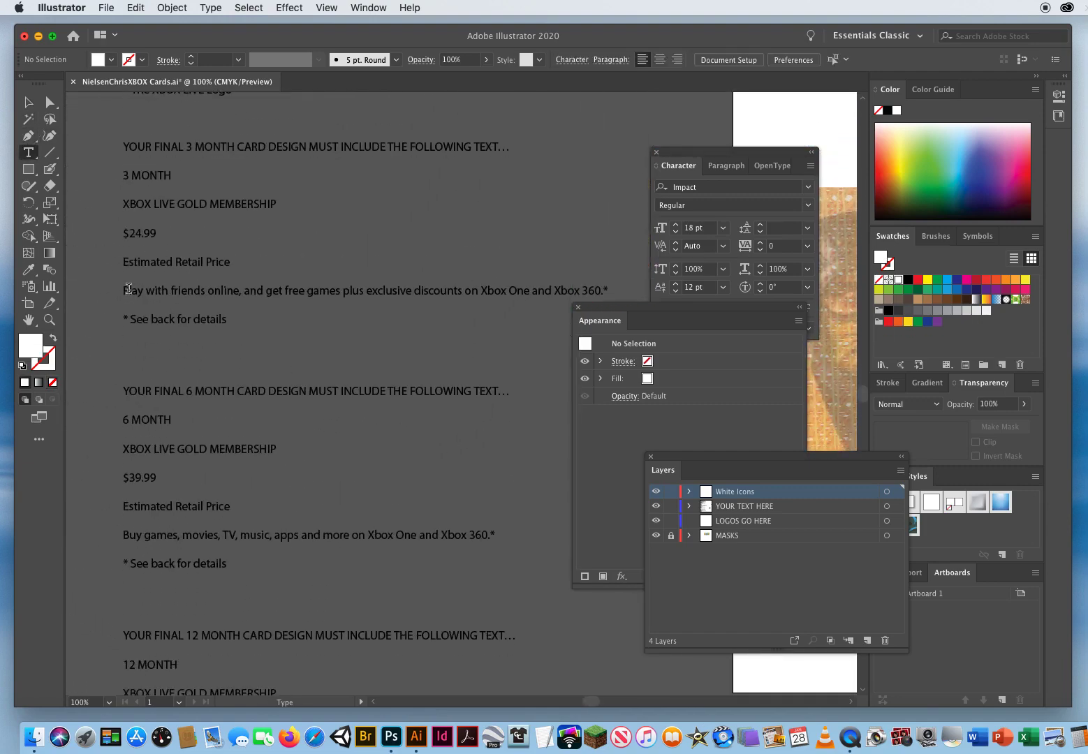
left_click_drag(125, 289, 617, 289)
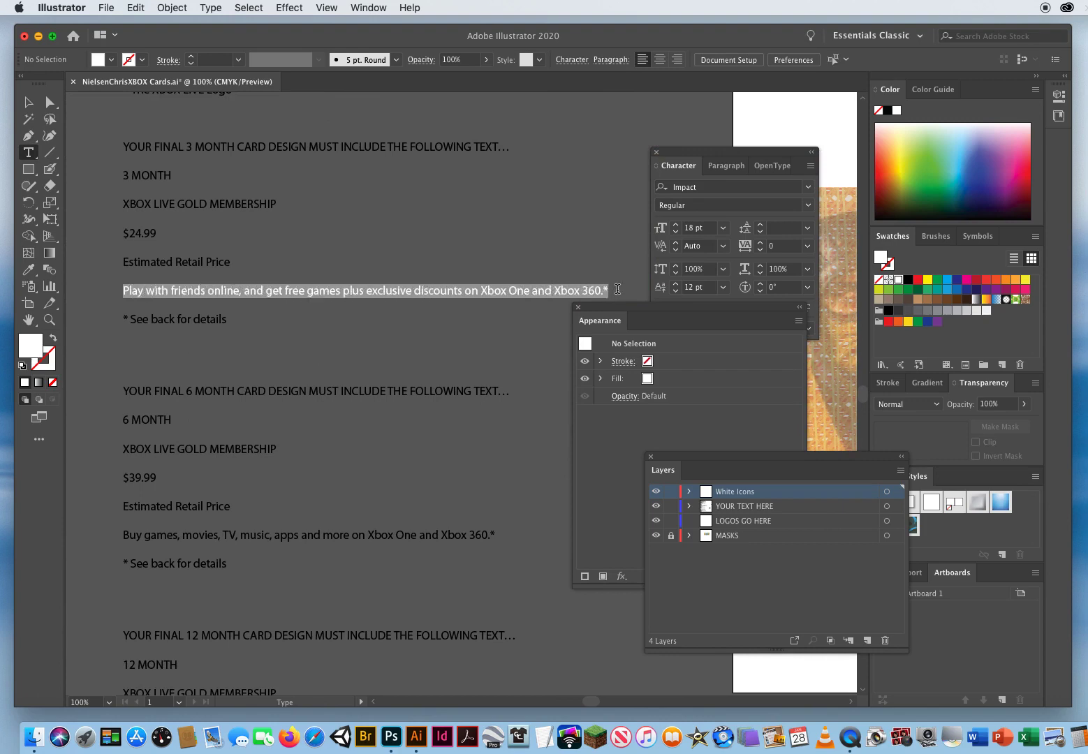
left_click(136, 7)
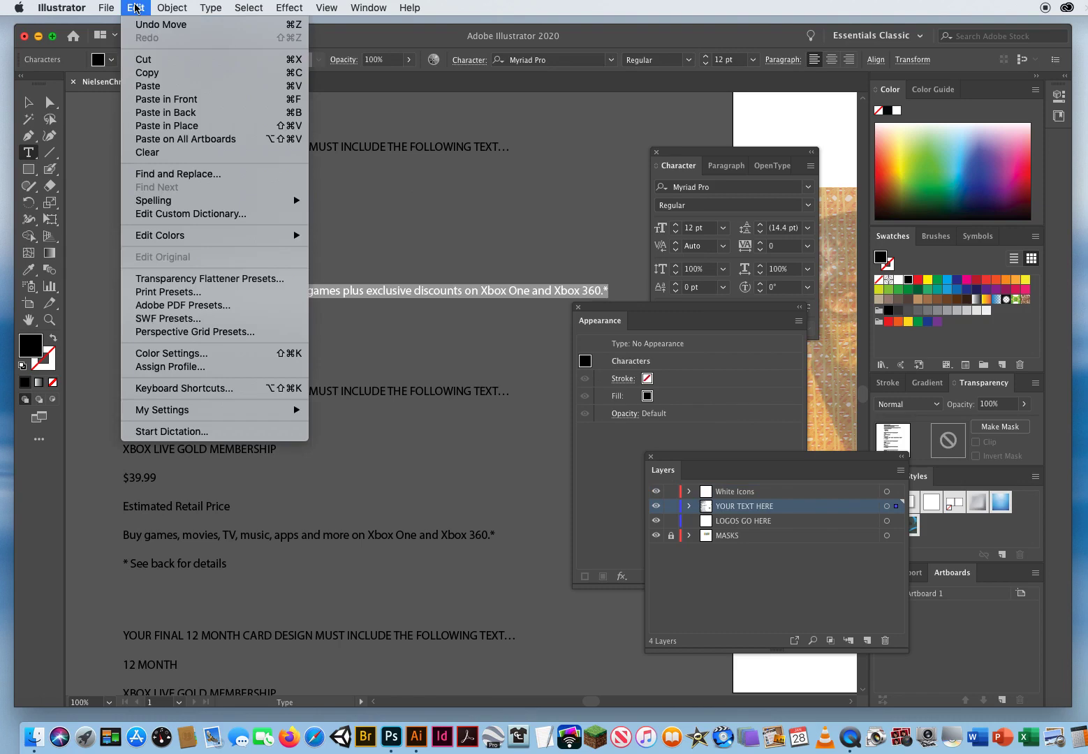
left_click(148, 73)
left_click(28, 102)
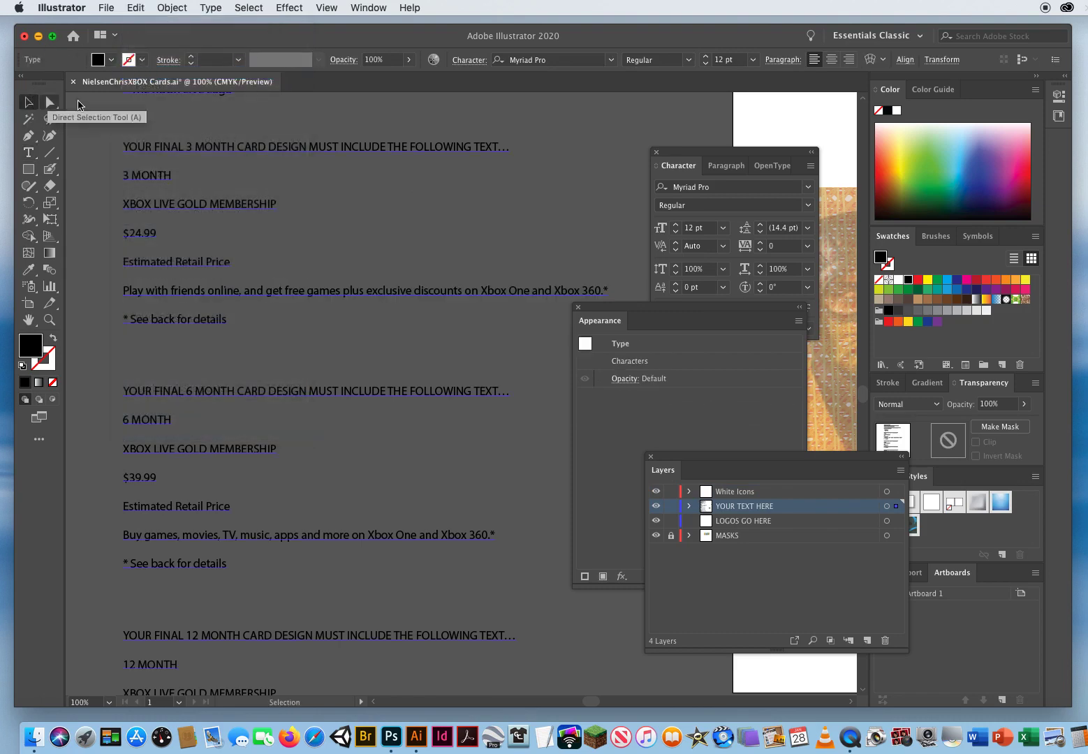
left_click(94, 329)
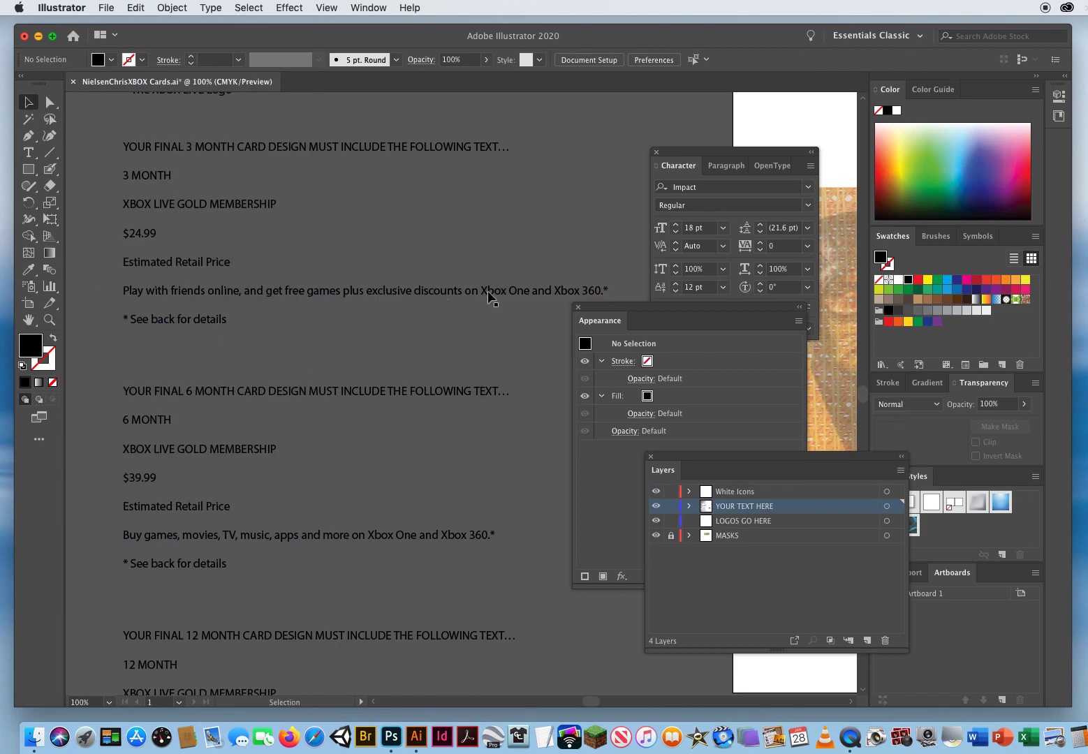
key("space")
left_click_drag(593, 248, 205, 234)
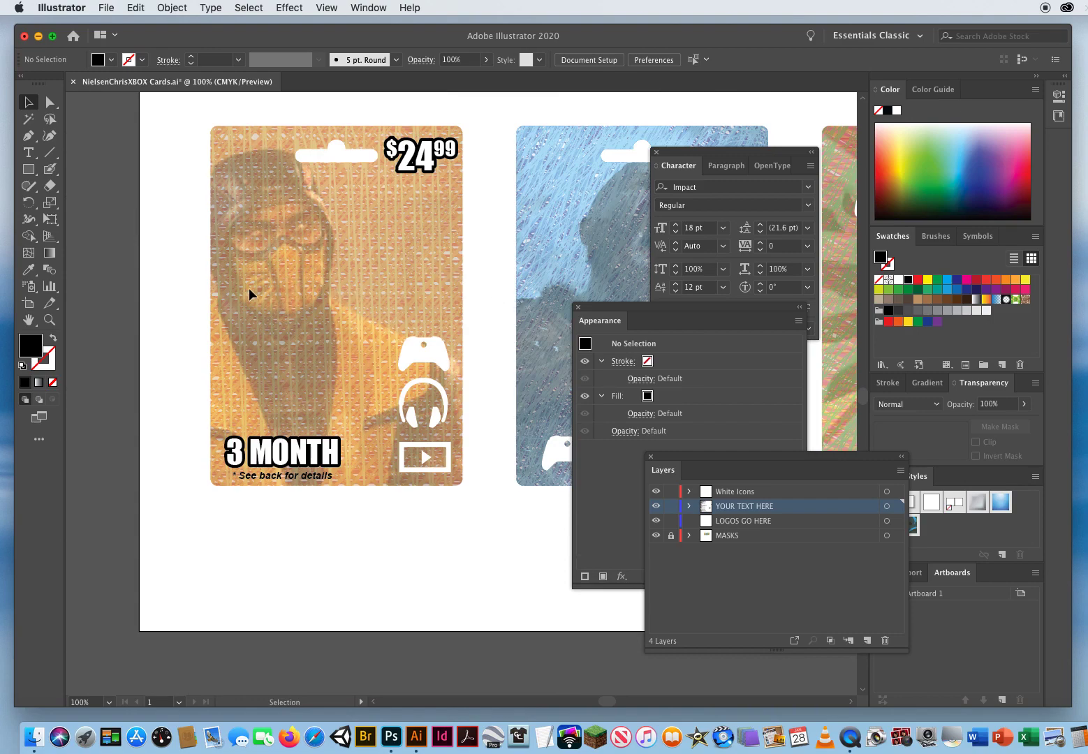
Draw a text frame left of the icons, paste the description into it, and select it.
left_click(28, 153)
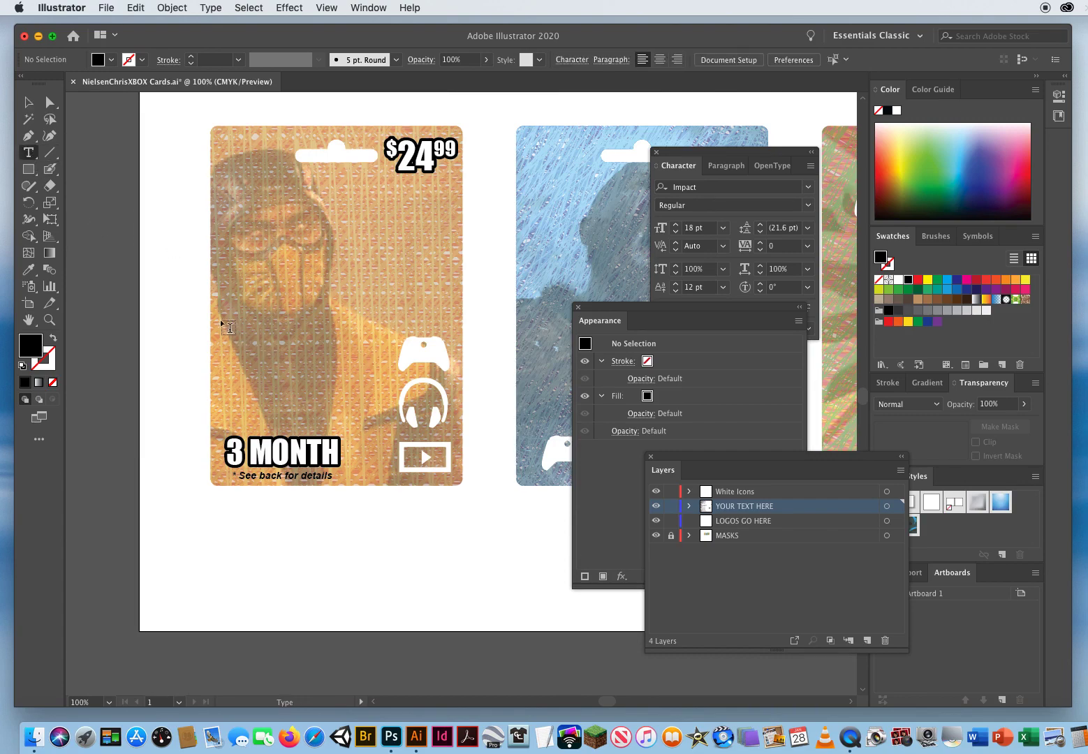
left_click_drag(223, 309, 342, 425)
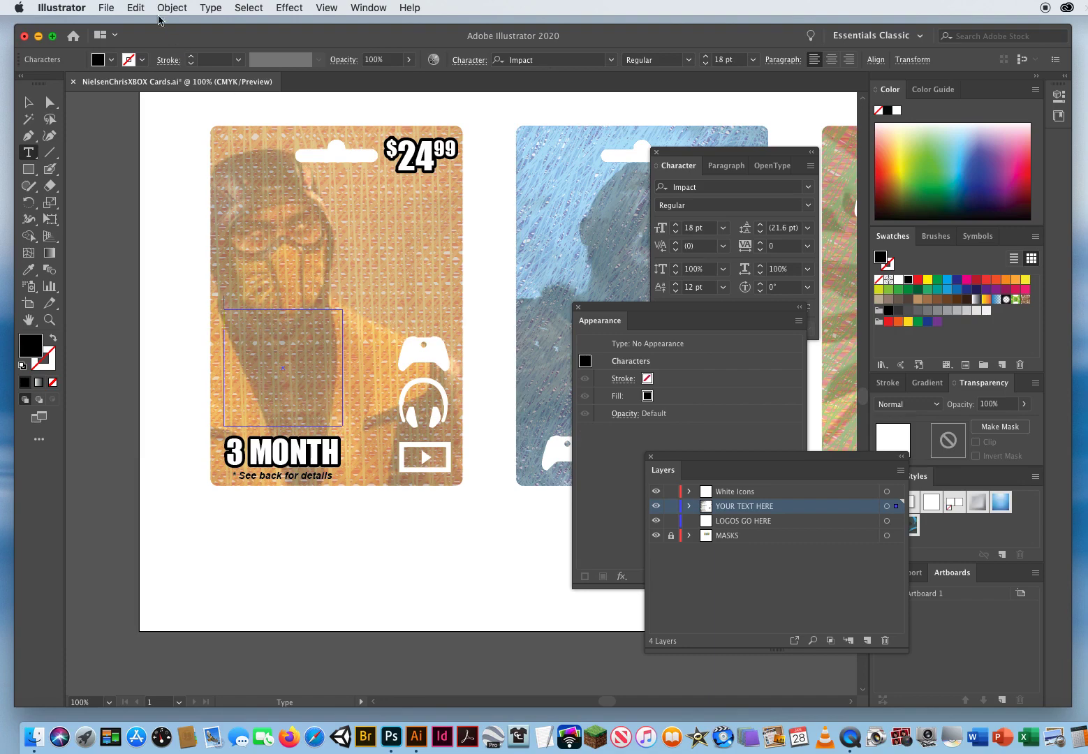
left_click(139, 7)
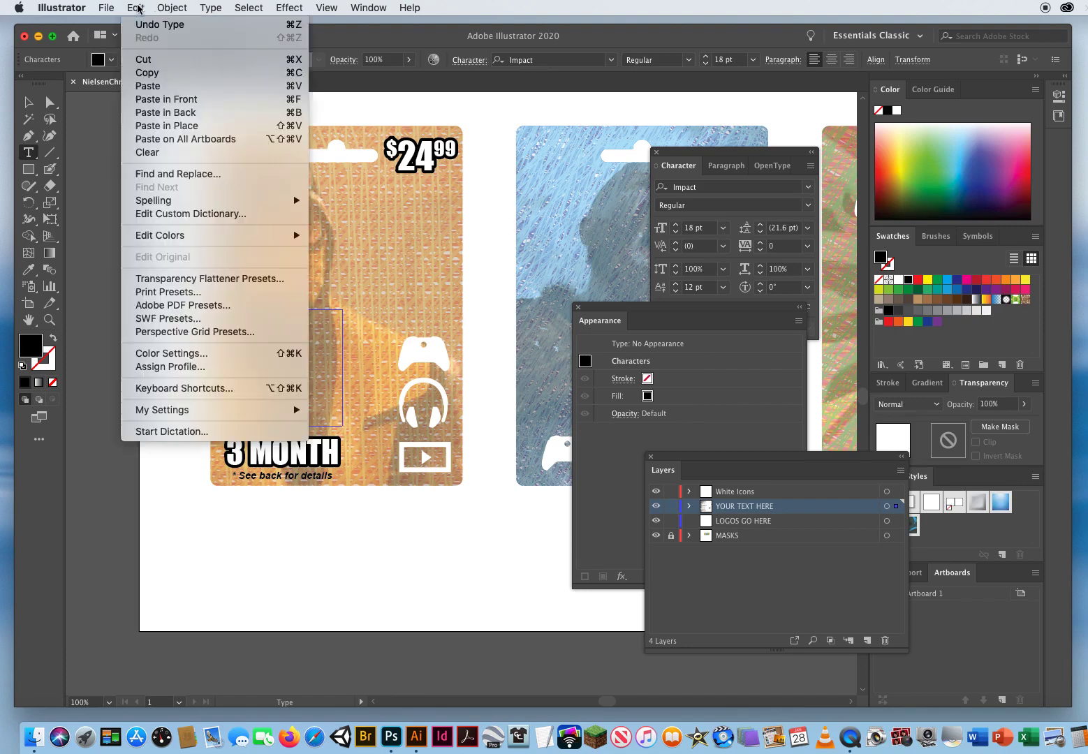
left_click(150, 86)
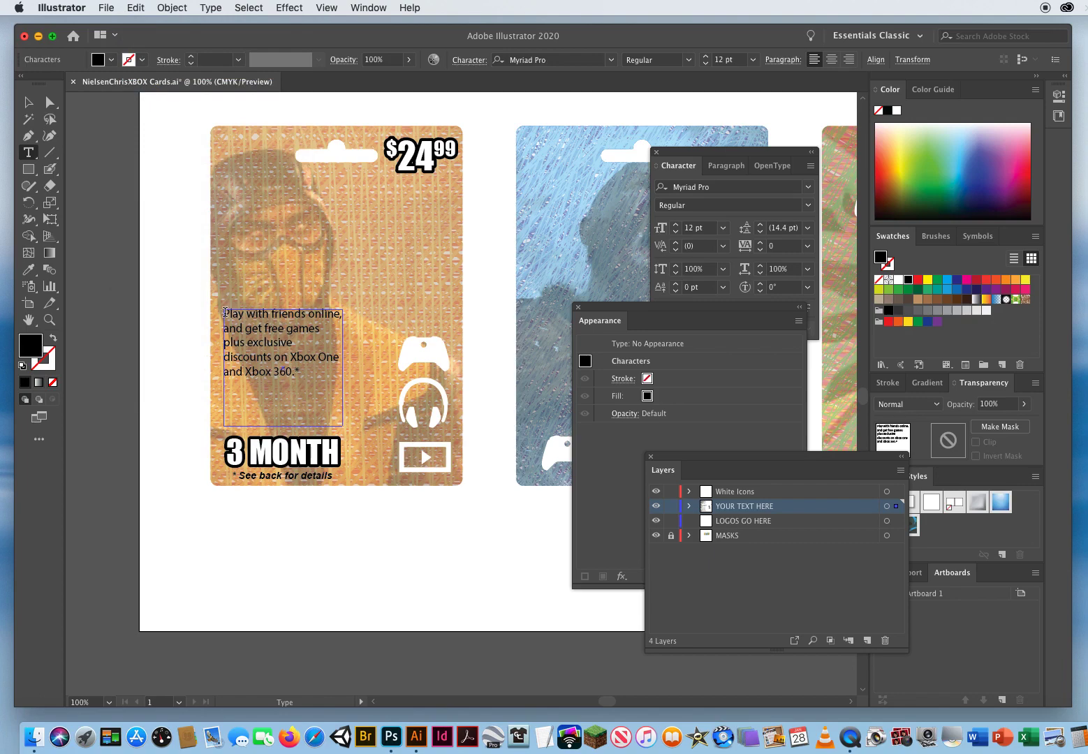
left_click_drag(224, 312, 319, 369)
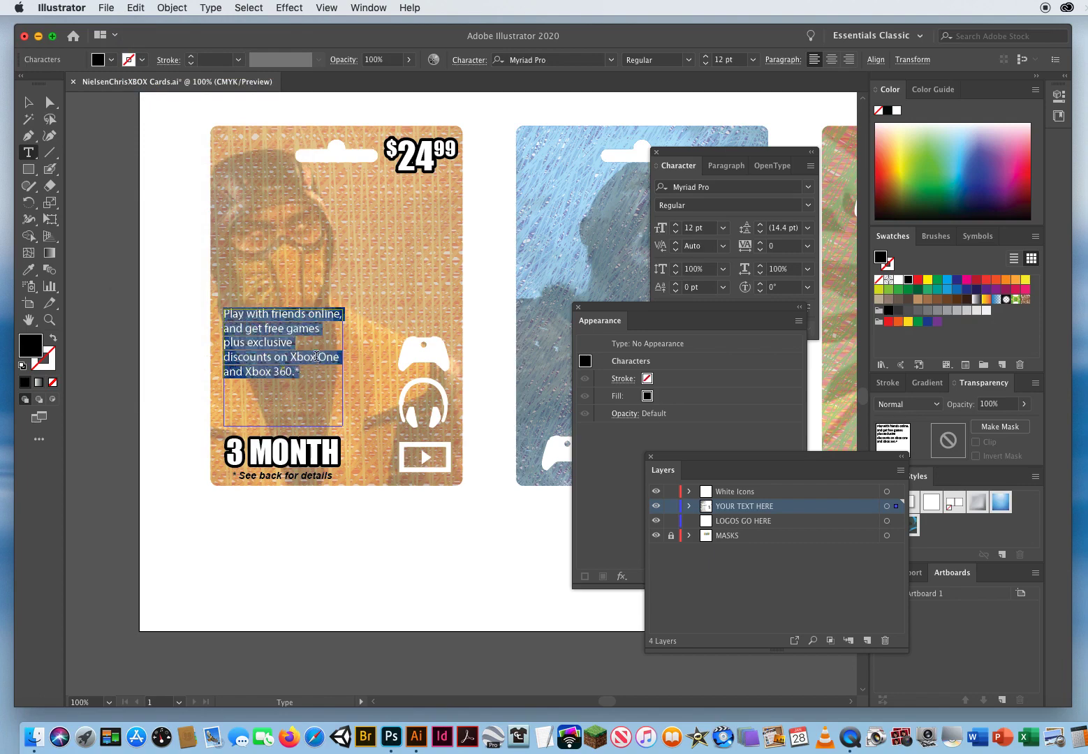
left_click(736, 187)
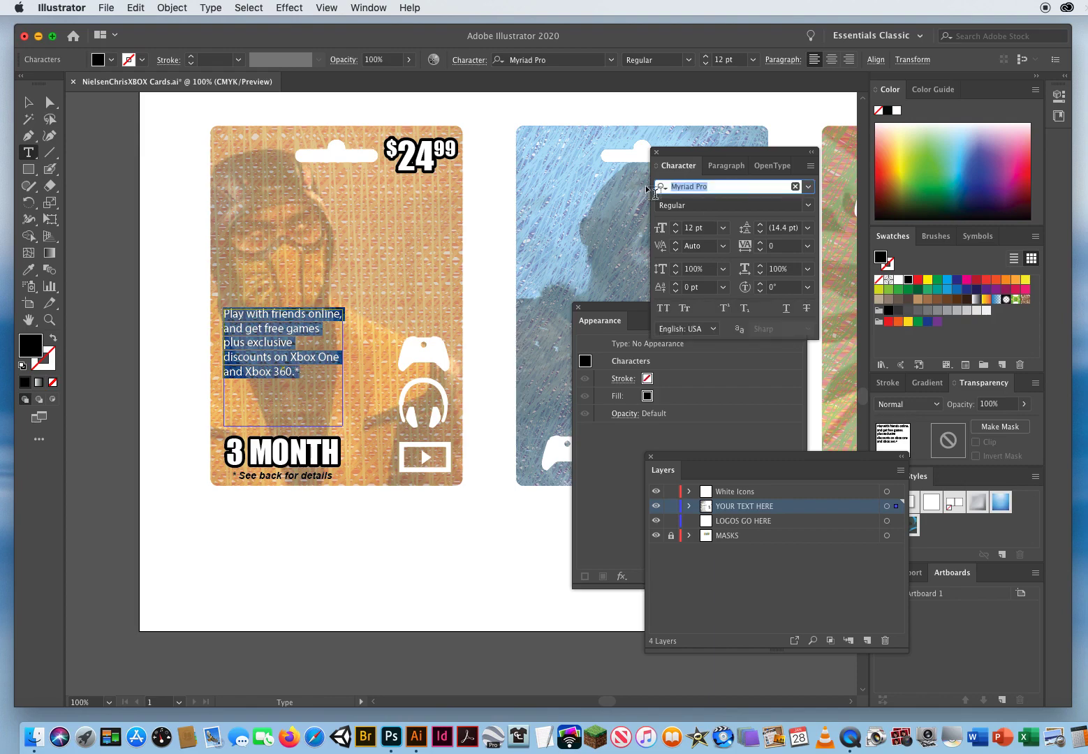
Set the description paragraph's font to Arial Bold.
left_click(810, 186)
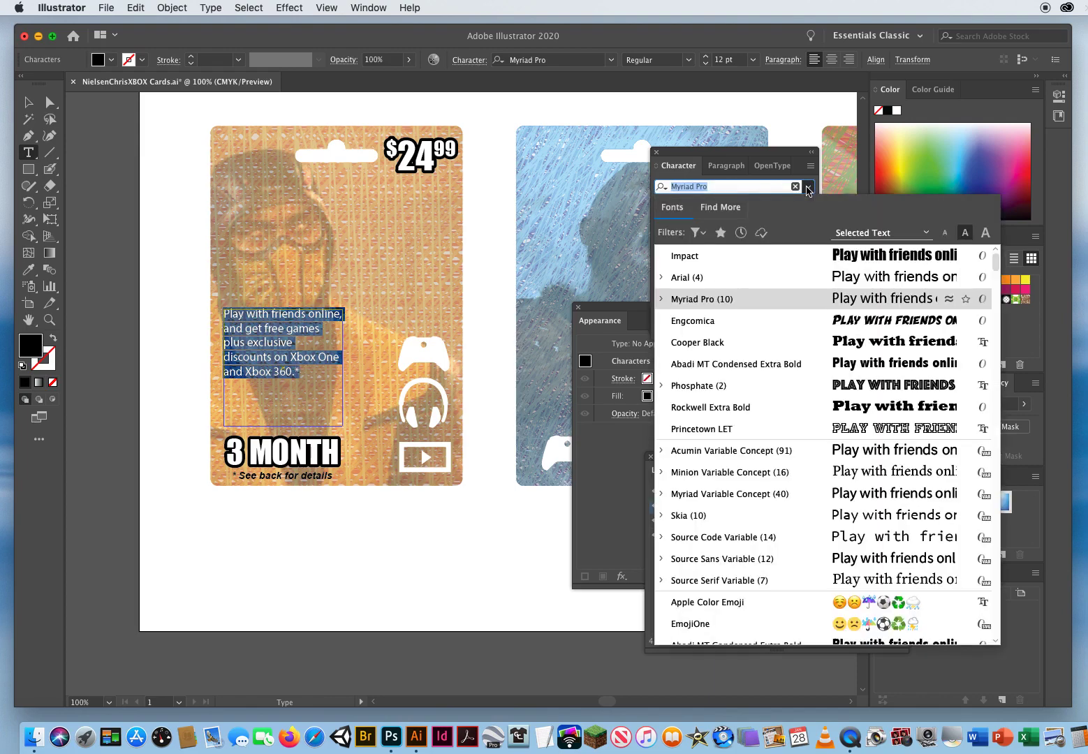
left_click(687, 280)
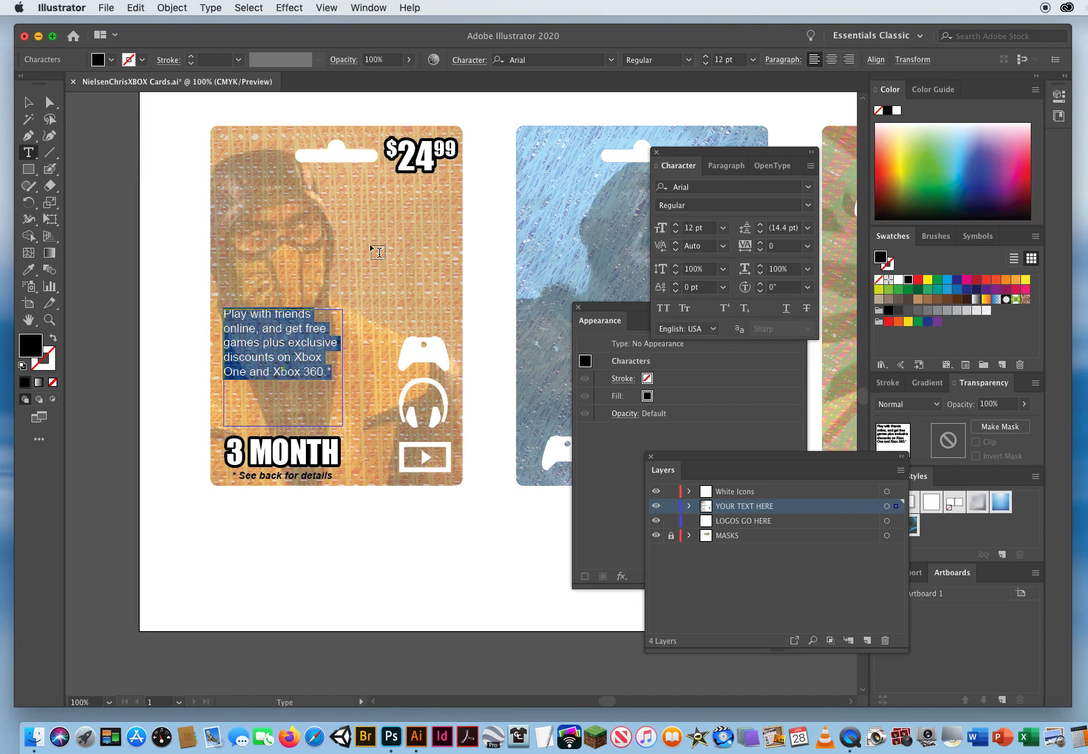
left_click(692, 206)
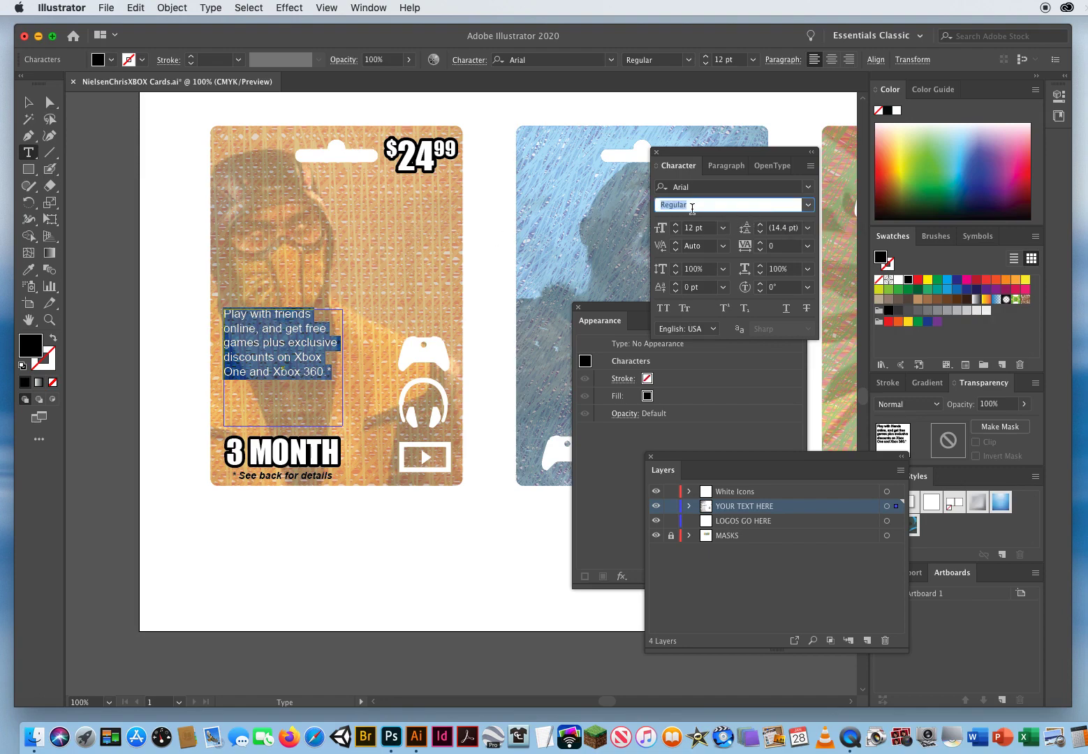
left_click(808, 207)
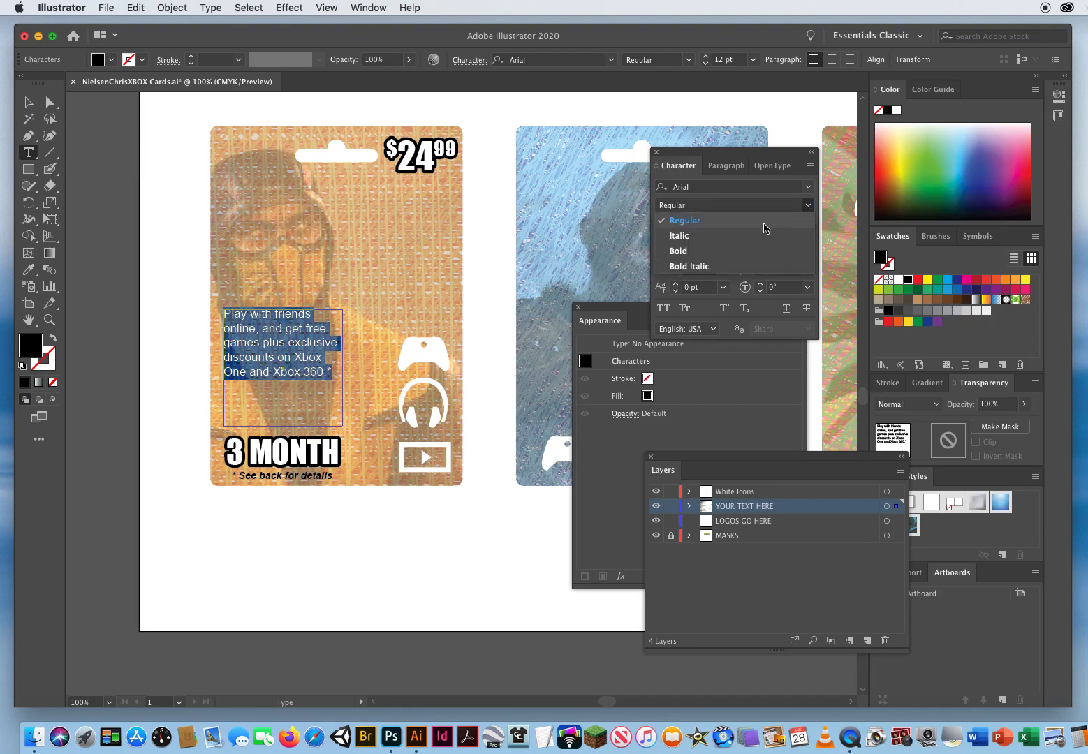
left_click(711, 252)
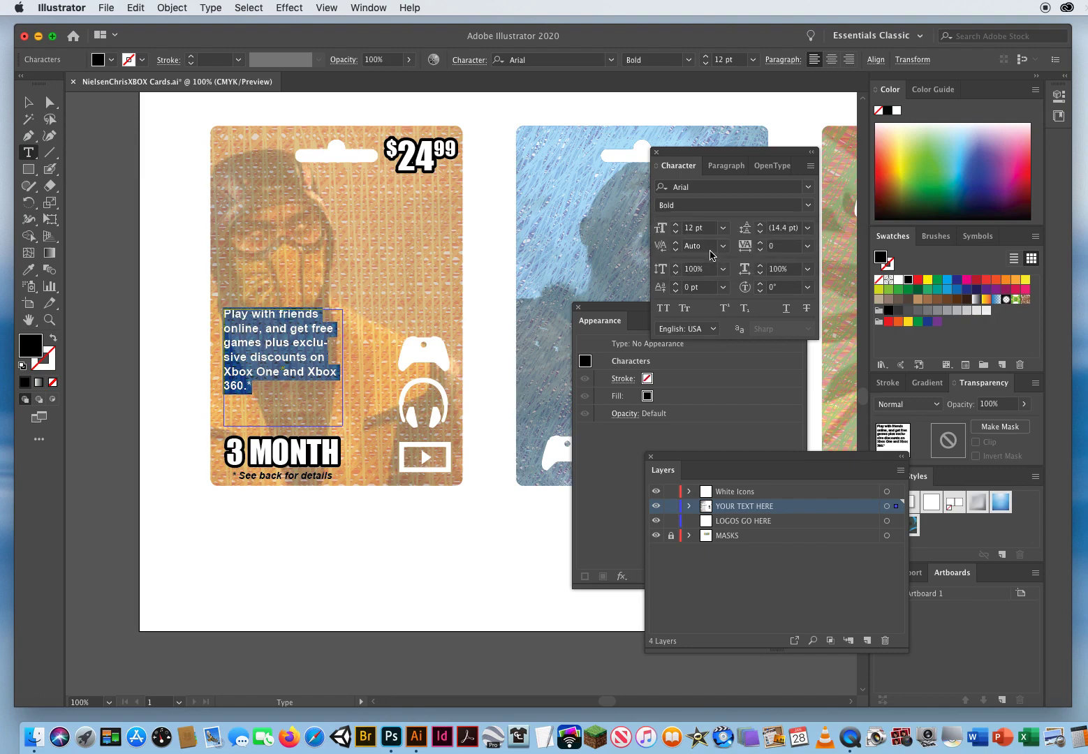
left_click(28, 102)
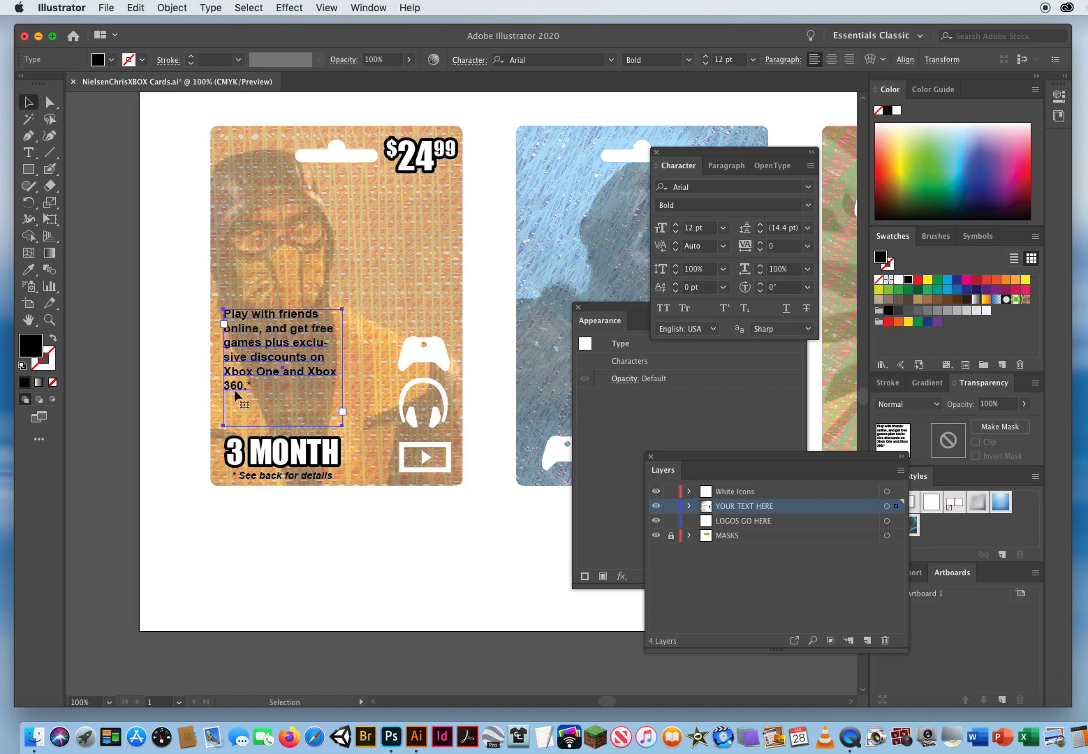
Zoom in to 150% on the description paragraph and nudge its frame slightly.
left_click(49, 320)
left_click(345, 364)
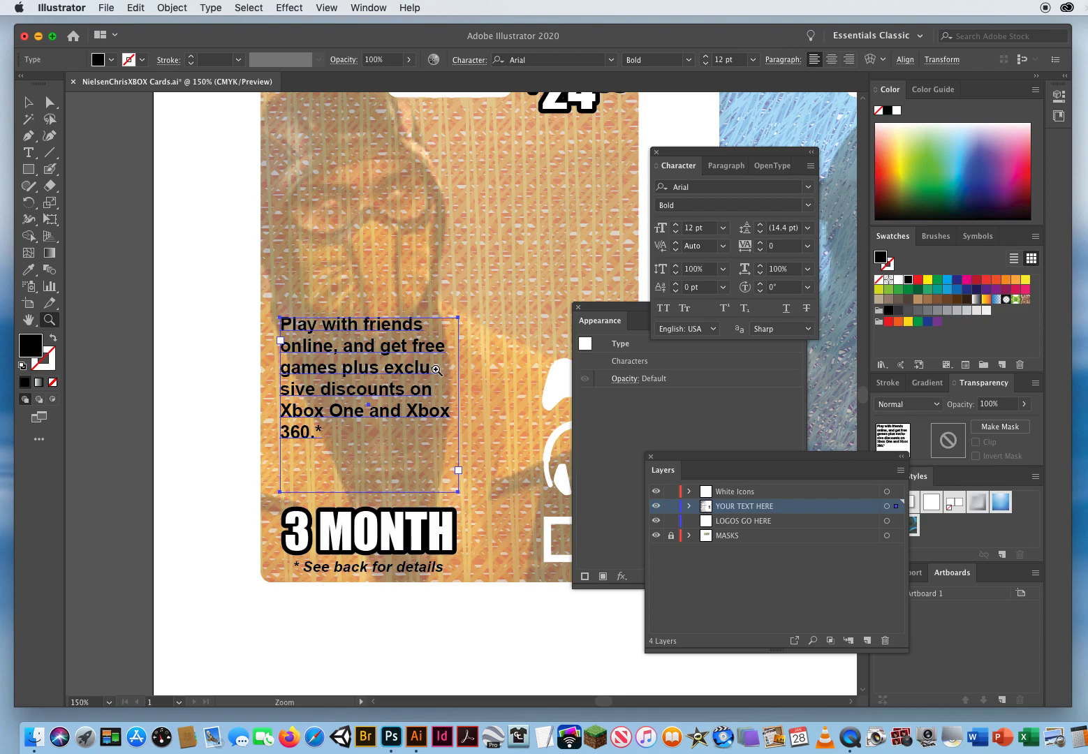
left_click(28, 104)
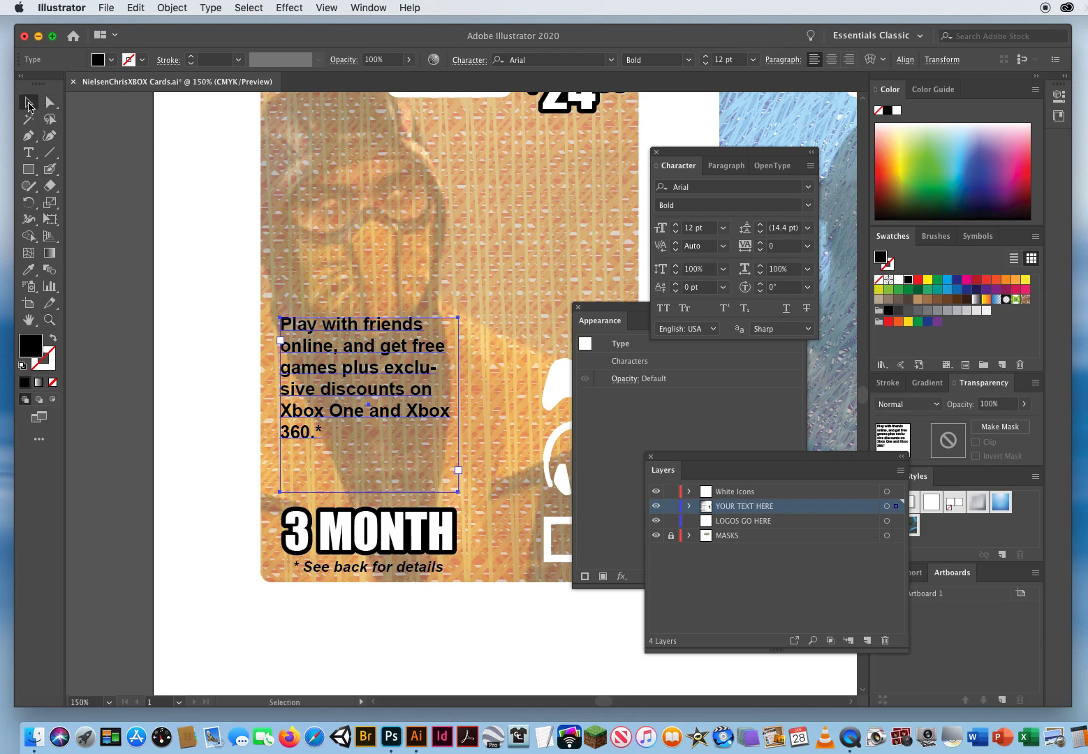
mouse_move(351, 344)
left_mouse_down()
mouse_move(365, 347)
mouse_move(355, 338)
left_mouse_up()
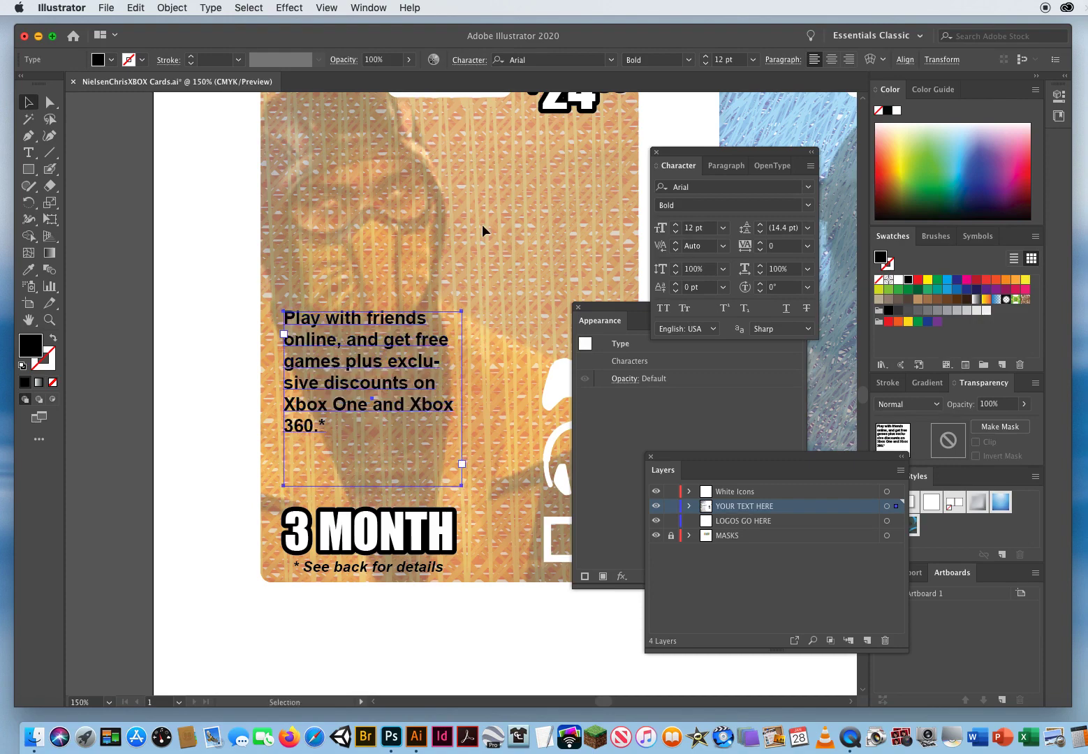
Turn off Hyphenate in the Paragraph panel so 'exclusive' is no longer split.
left_click_drag(654, 163, 590, 164)
left_click_drag(531, 149, 636, 121)
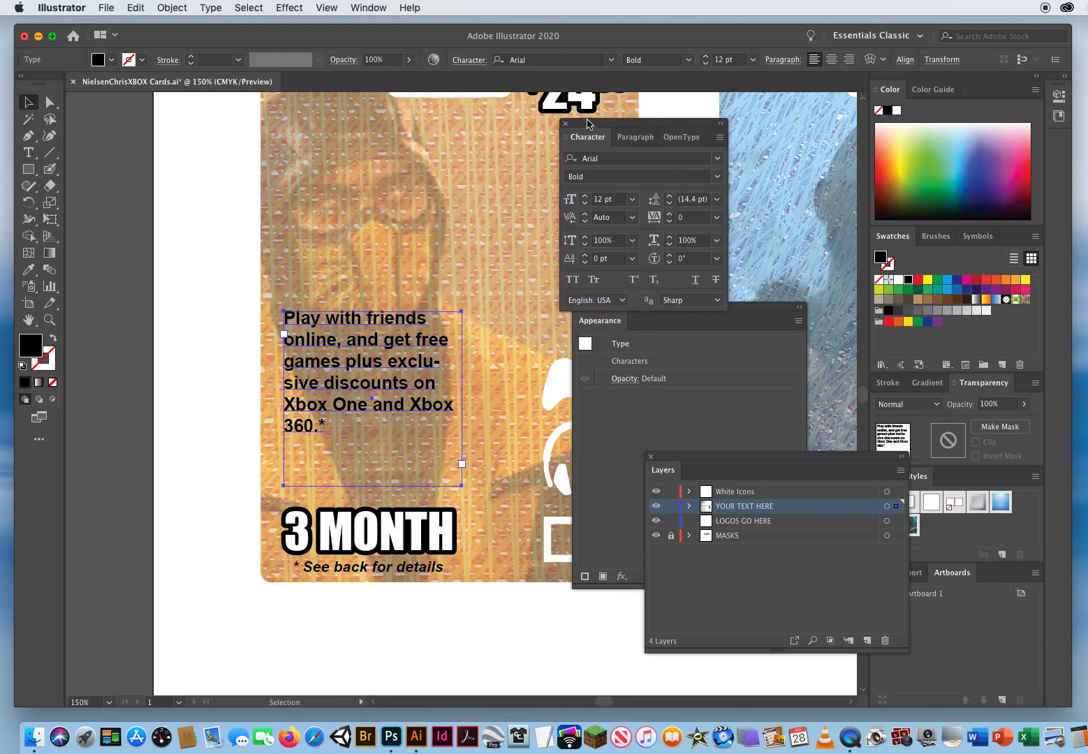
left_click(633, 138)
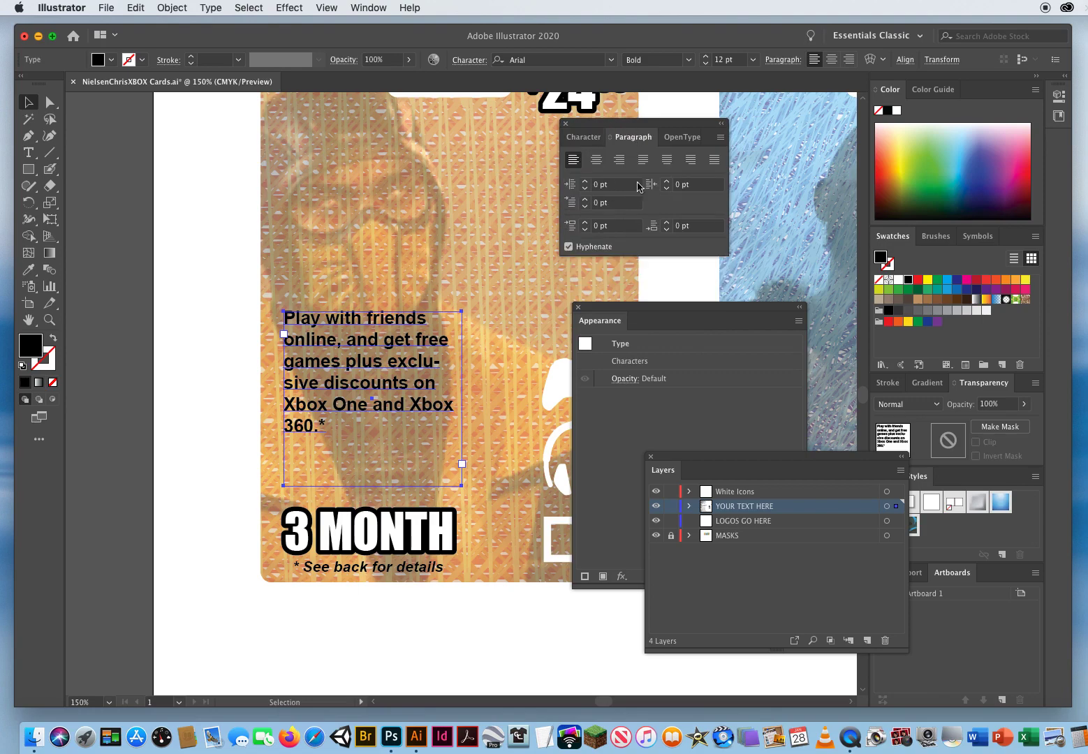
left_click(569, 247)
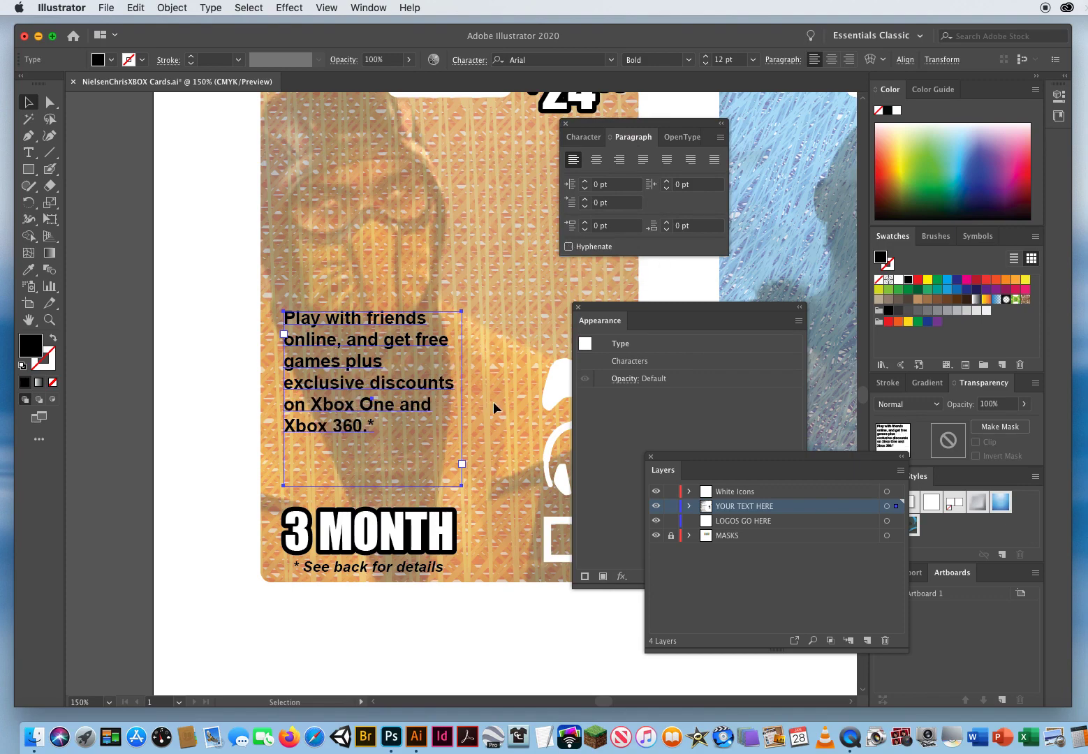
left_click(587, 138)
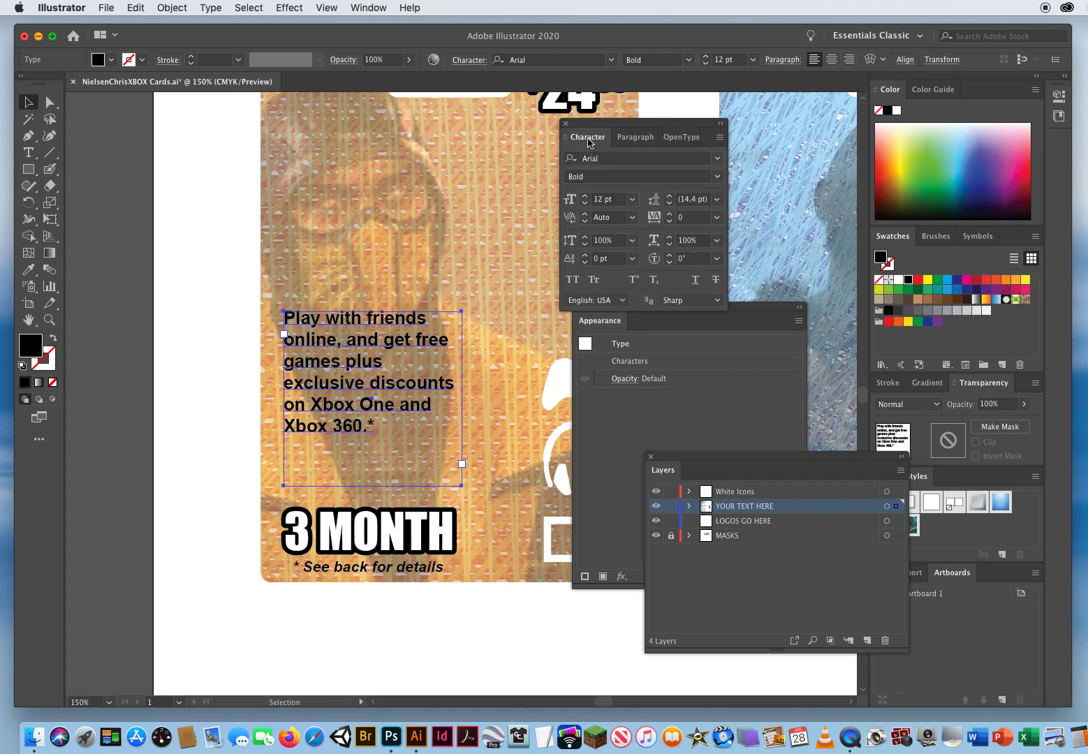
Raise the description's font size from 12 pt through 14 pt to 16 pt.
left_click_drag(597, 126, 648, 110)
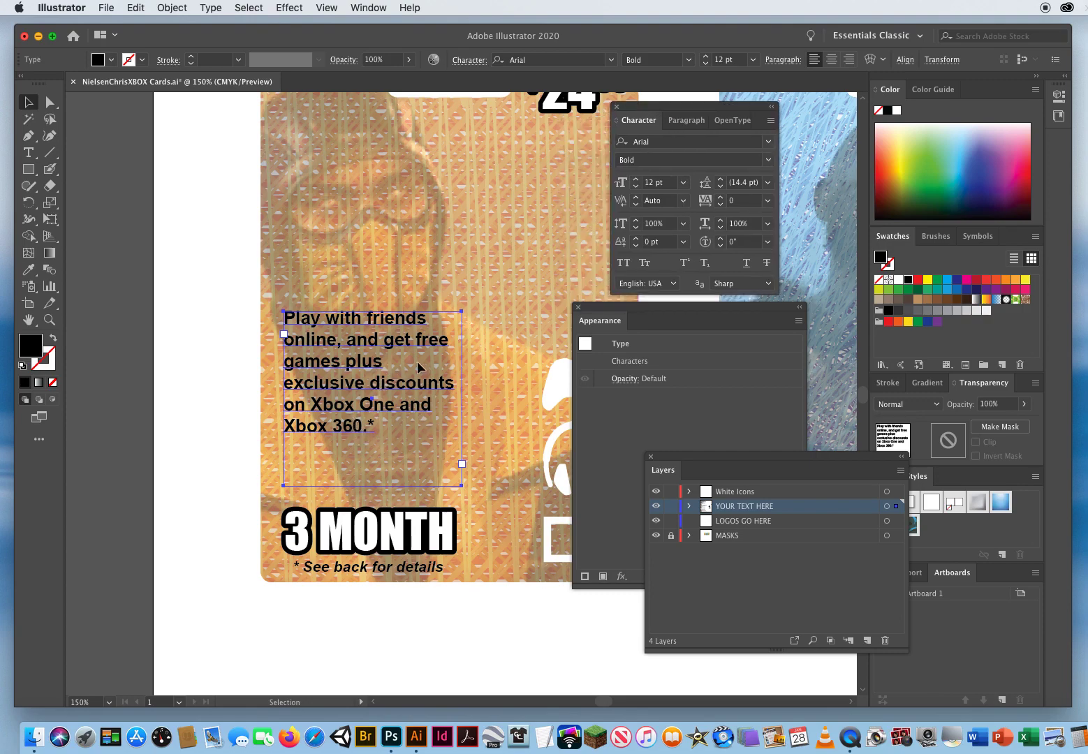
left_click(636, 179)
left_click(636, 179)
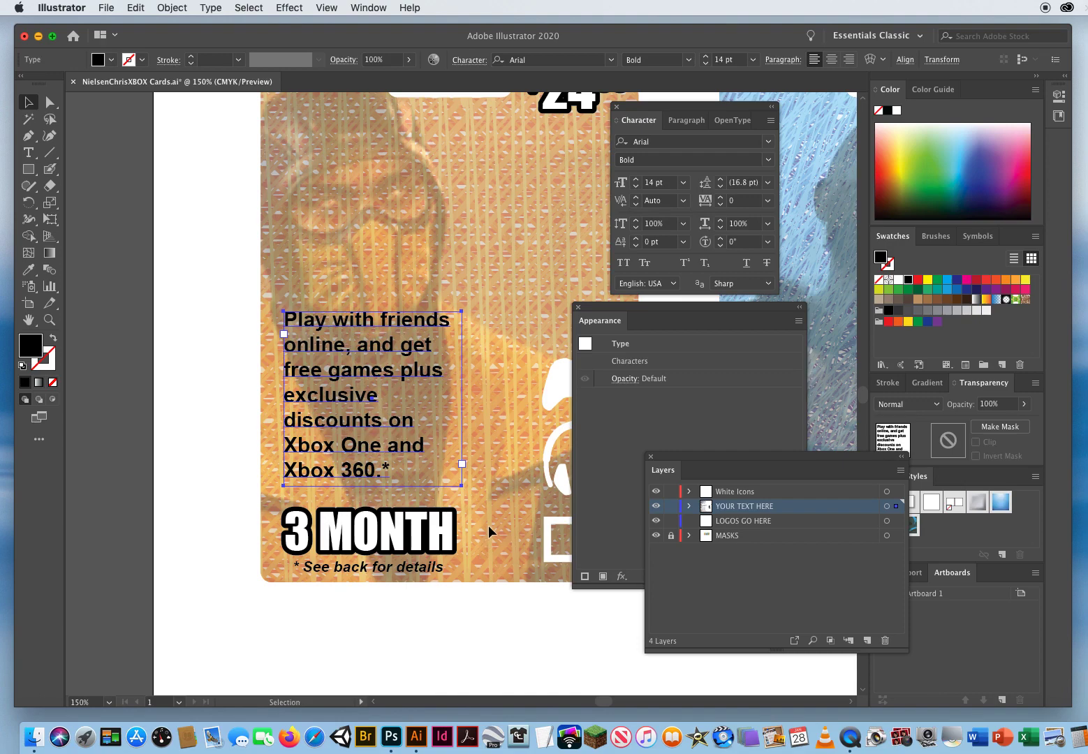
left_click(636, 179)
left_click(636, 179)
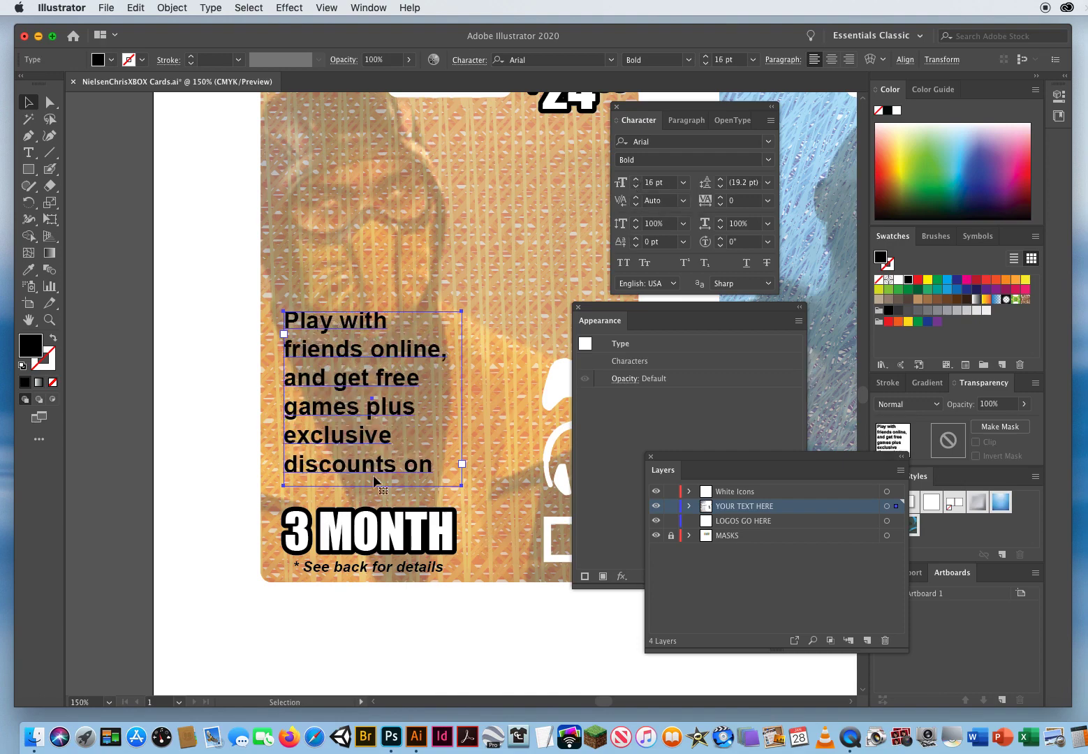
Deselect and reselect the description frame to preview the 16 pt text.
left_click(212, 335)
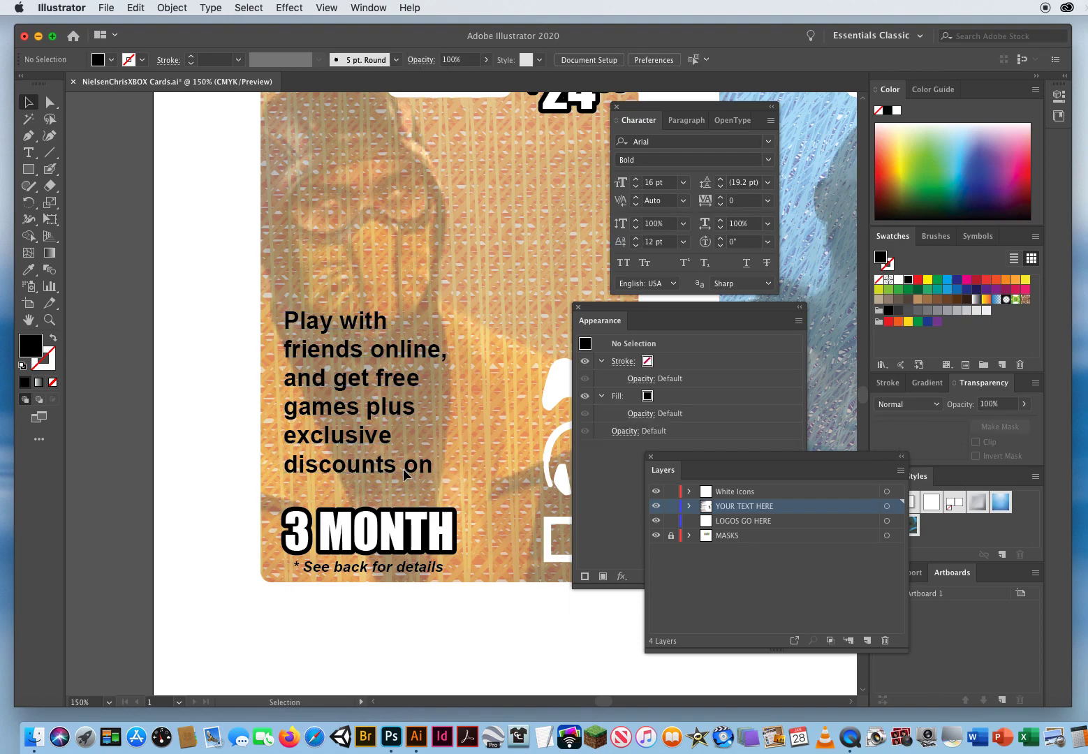
left_click(403, 468)
left_click(200, 335)
left_click(389, 412)
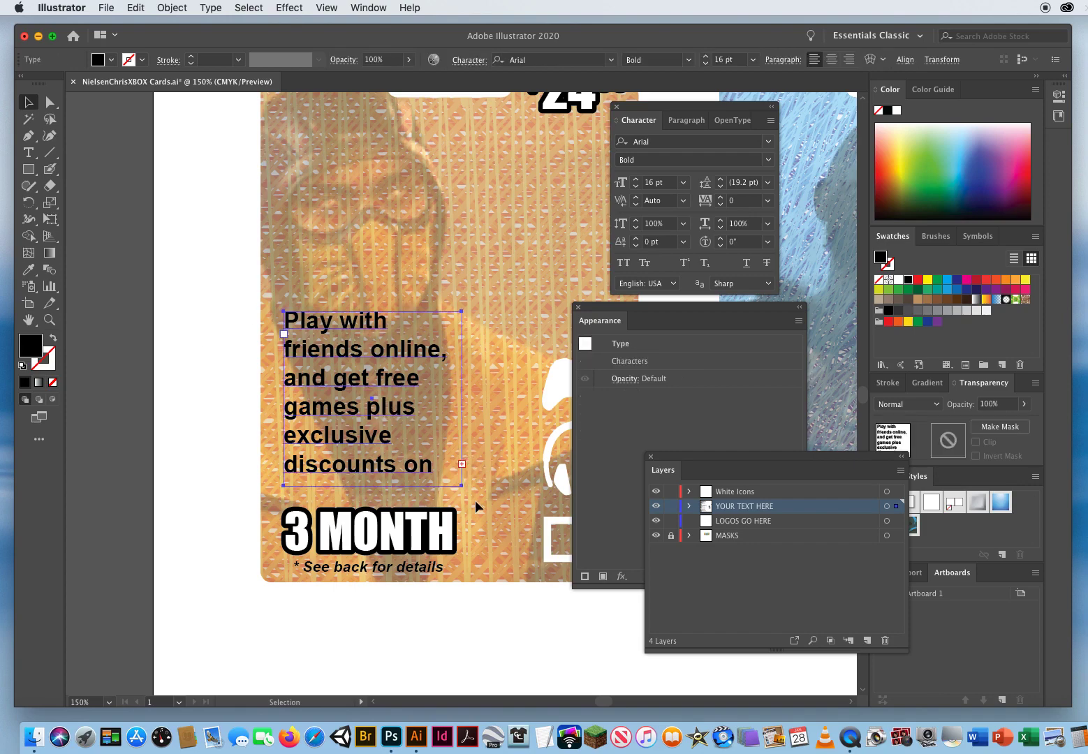
Widen the description frame's right edge until the paragraph ends with 'Xbox One and Xbox 360.*'.
left_click(50, 102)
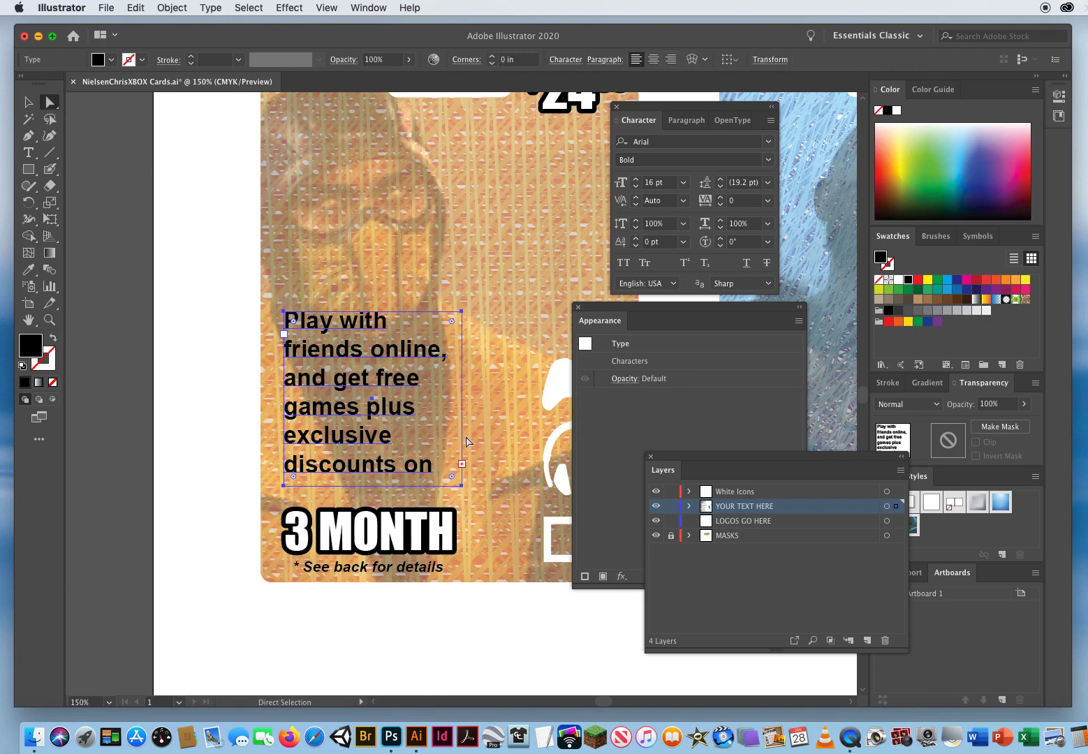
left_click(507, 331)
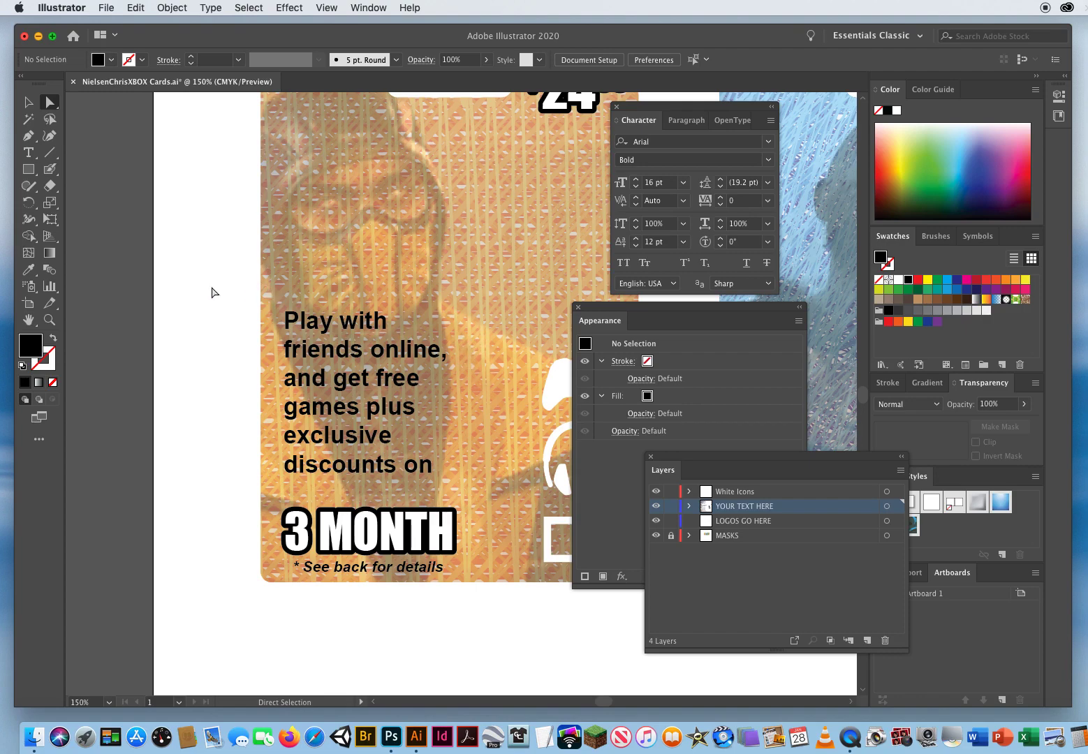
left_click(461, 359)
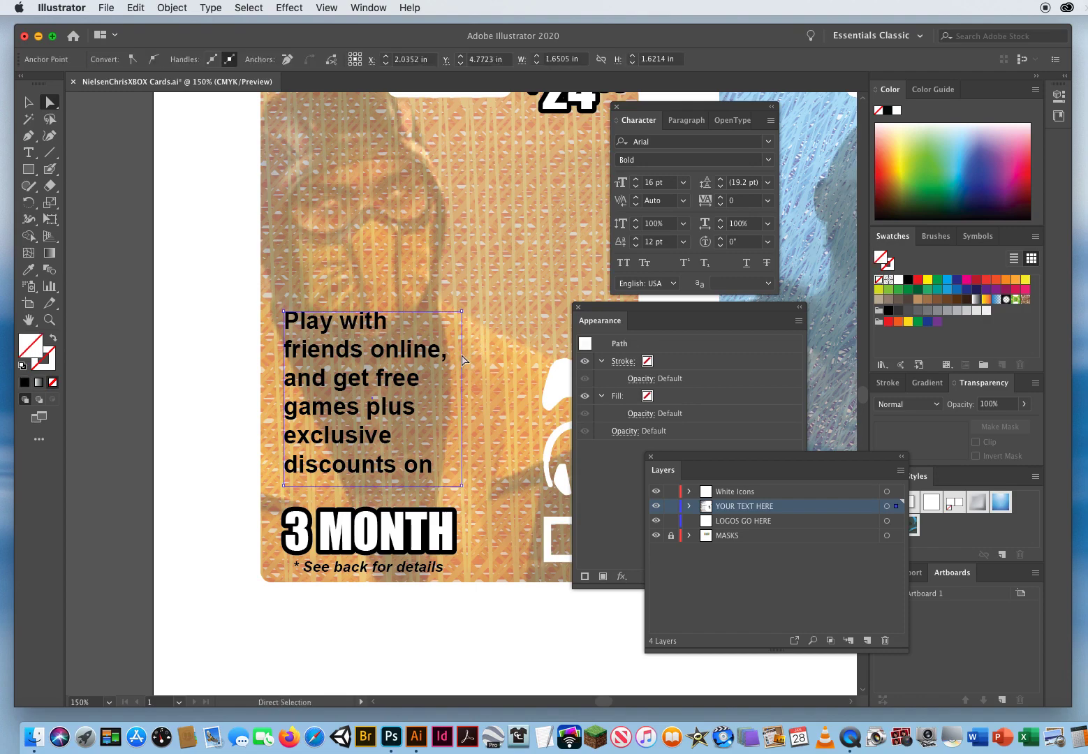
key("Right")
key("Right")
key("Right")
key("Right")
key("Right")
key("Right")
key("Right")
key("Right")
key("Right")
key("Right")
key("Right")
key("Right")
key("Right")
key("Right")
key("Right")
key("Right")
key("Right")
key("Right")
key("Right")
key("Right")
key("Right")
key("Right")
key("Right")
key("Right")
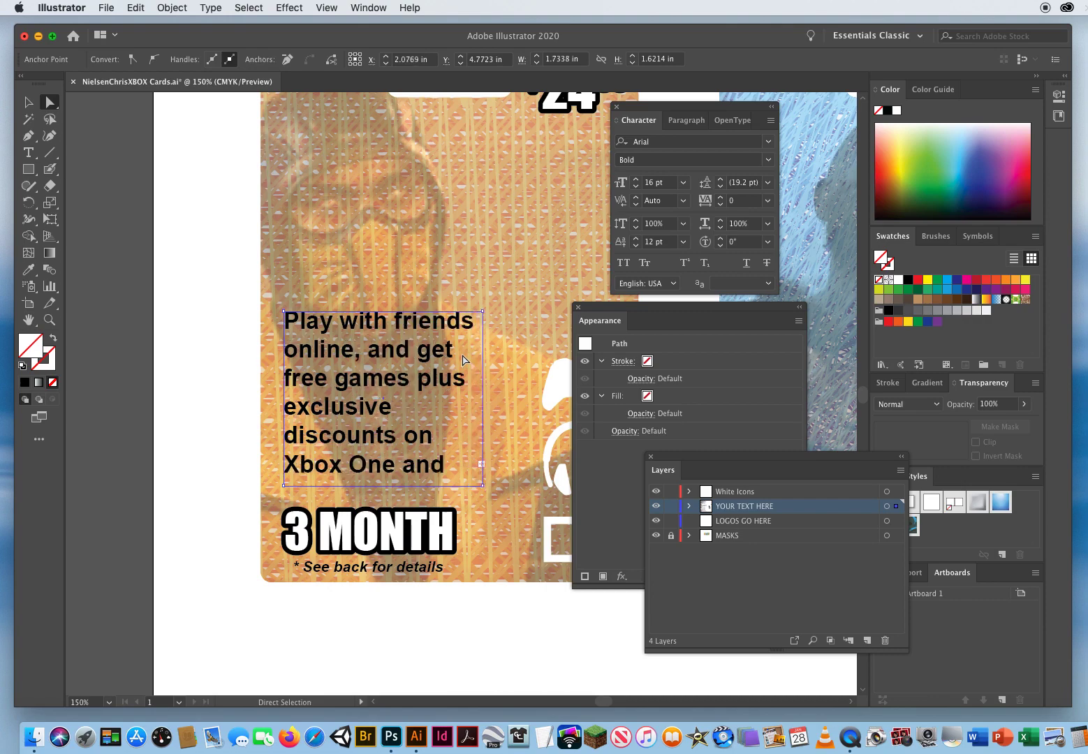
key("Right")
key("Right")
key("Right")
key("Right")
key("Right")
key("Right")
key("Right")
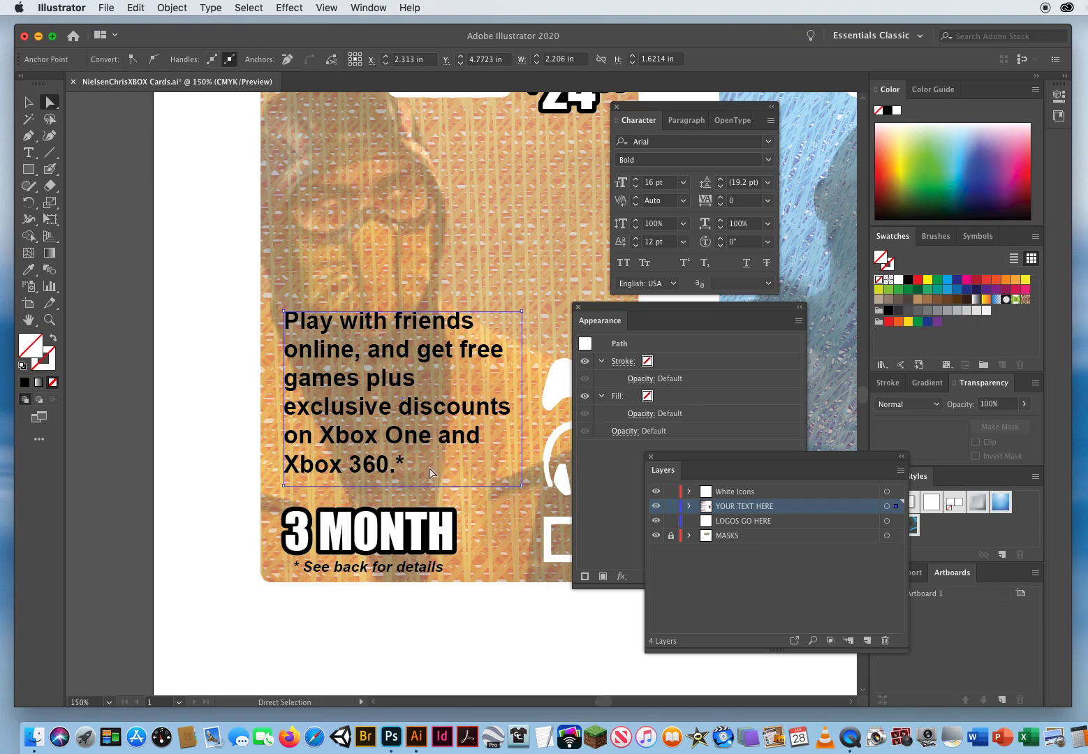
left_click(28, 103)
Reduce the description to 15 pt and move it just above the 3 MONTH title.
left_click(349, 356)
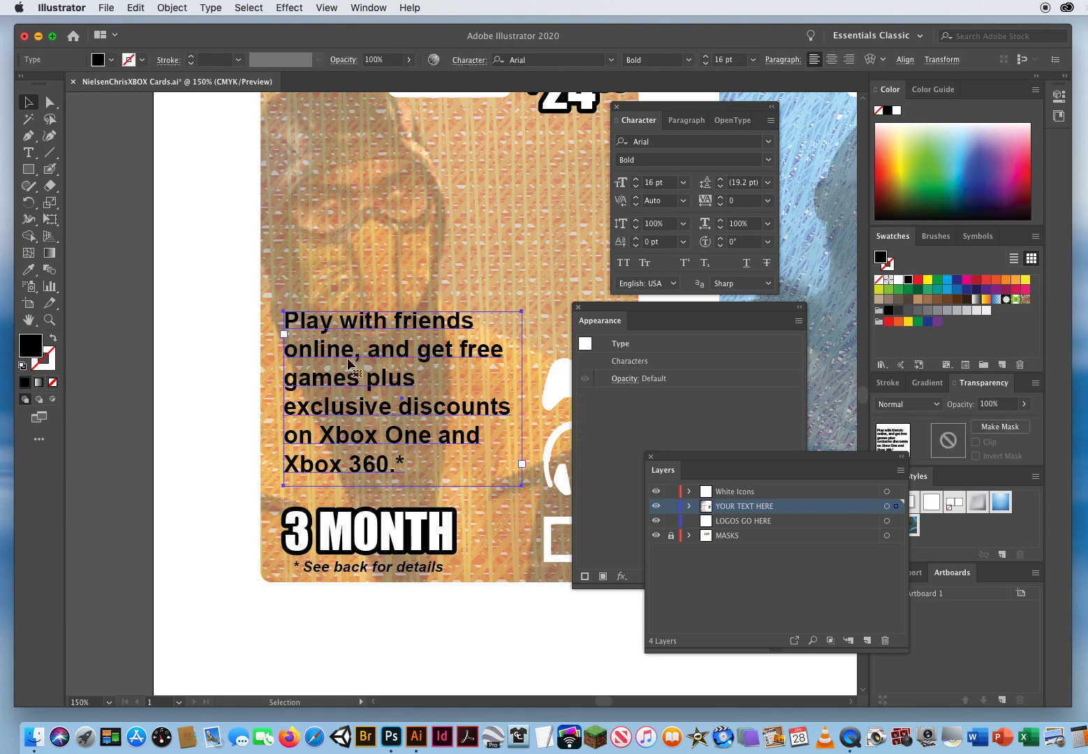
left_click_drag(347, 358, 346, 283)
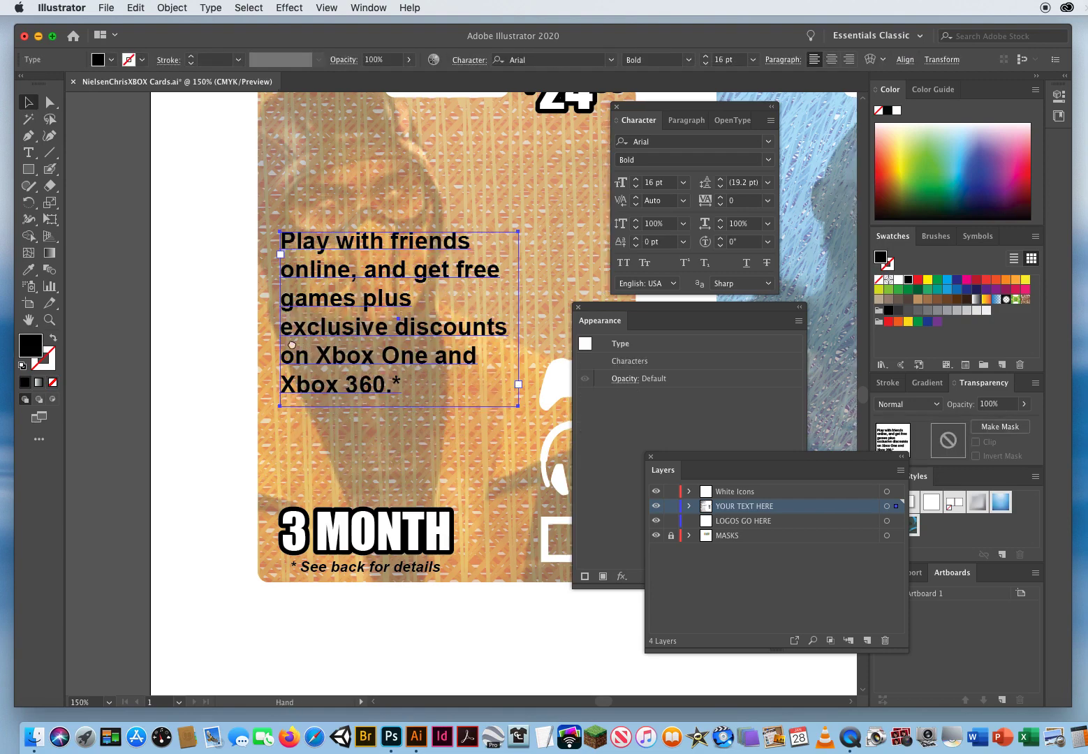
scroll(300, 345, "right", 5)
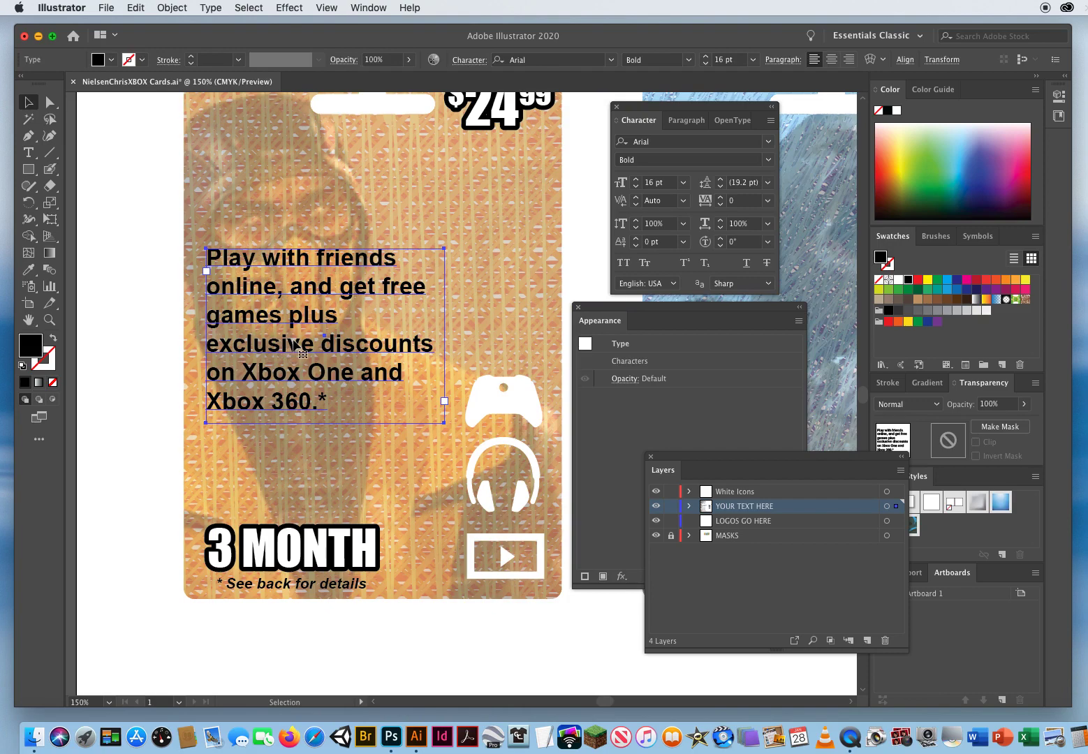
left_click(636, 186)
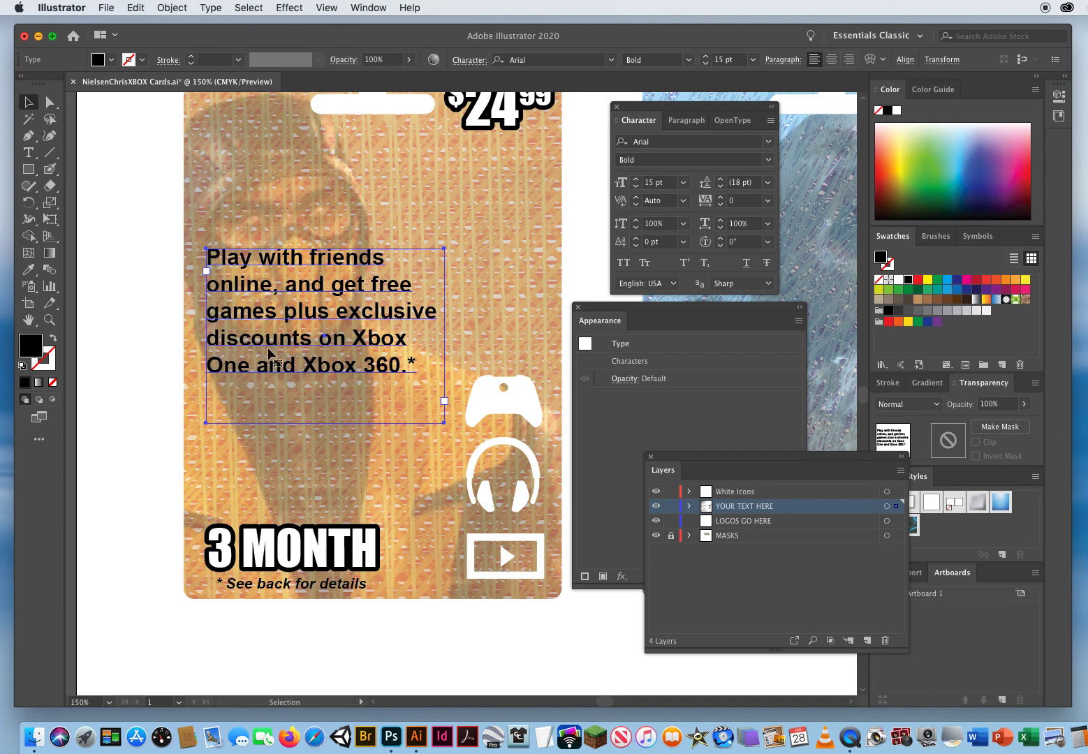
left_click_drag(268, 350, 270, 468)
left_click(128, 570)
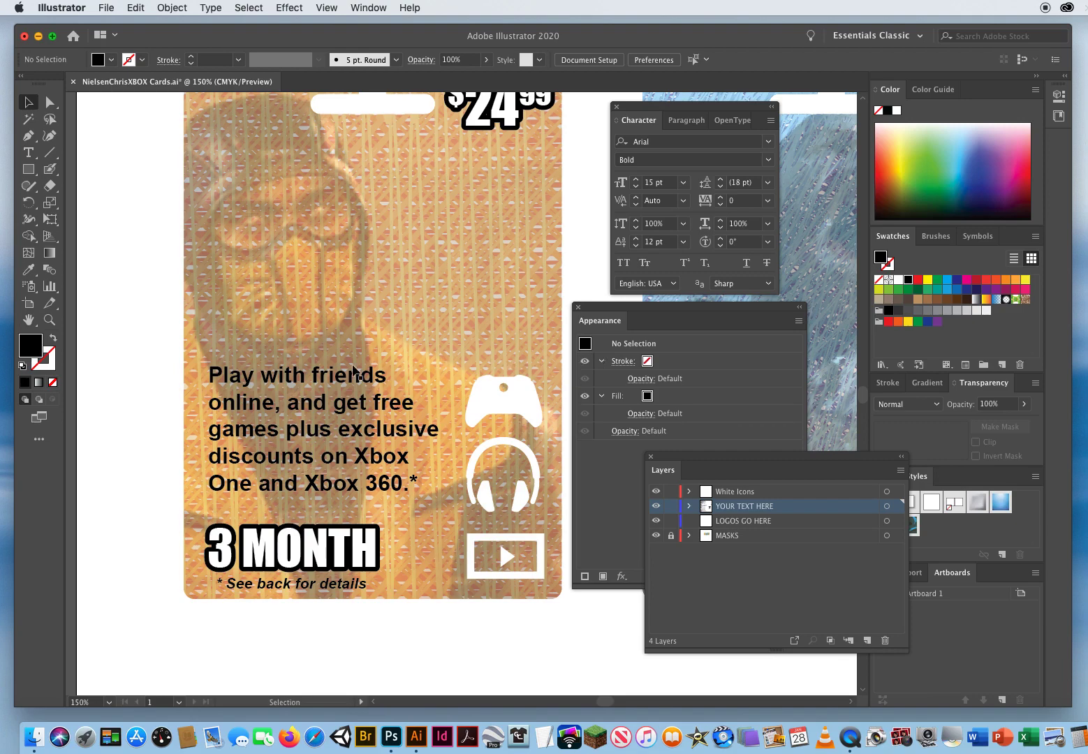
left_click(511, 395)
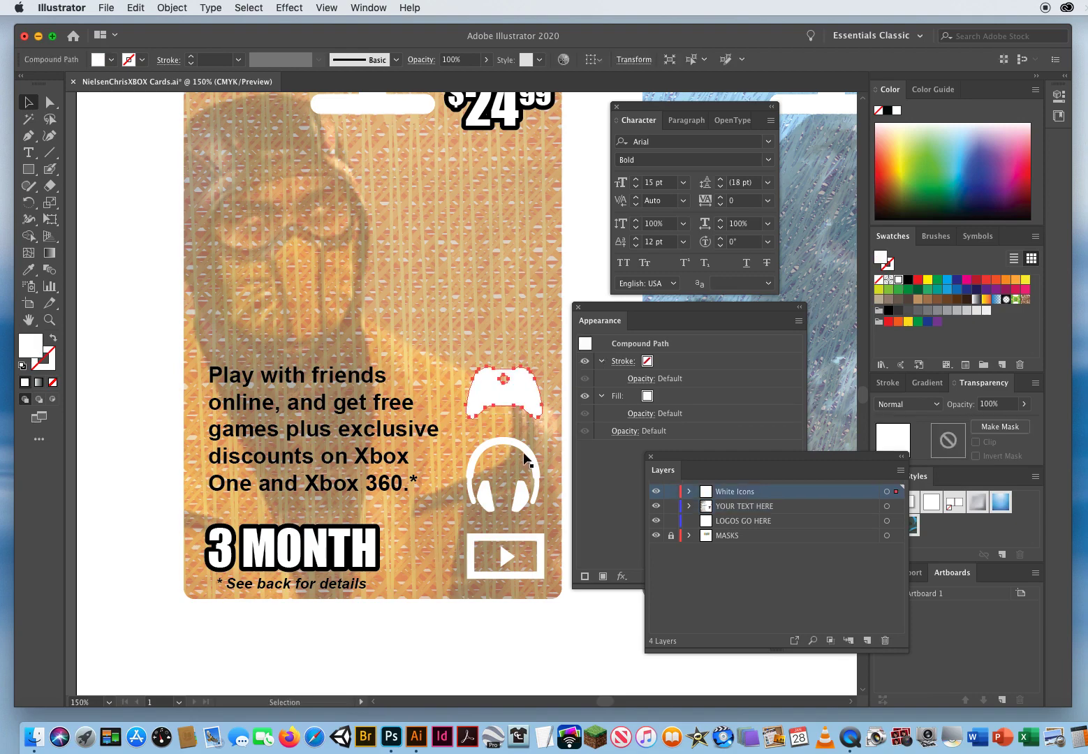
left_click(525, 458)
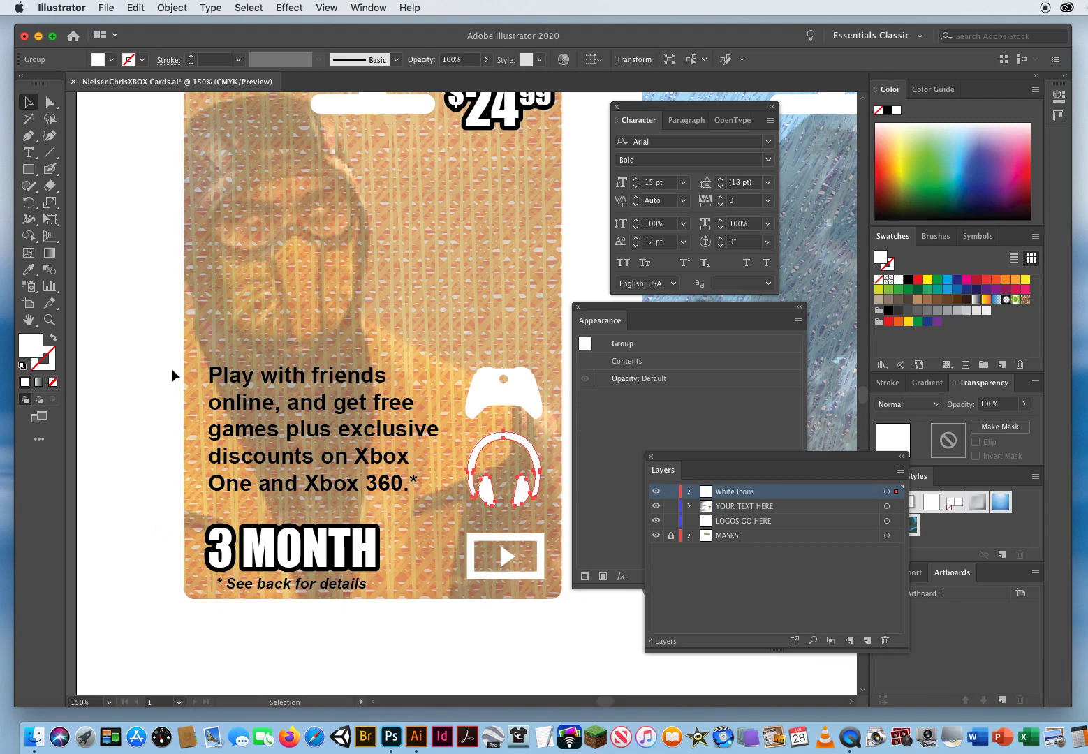
scroll(340, 333, "up", 5)
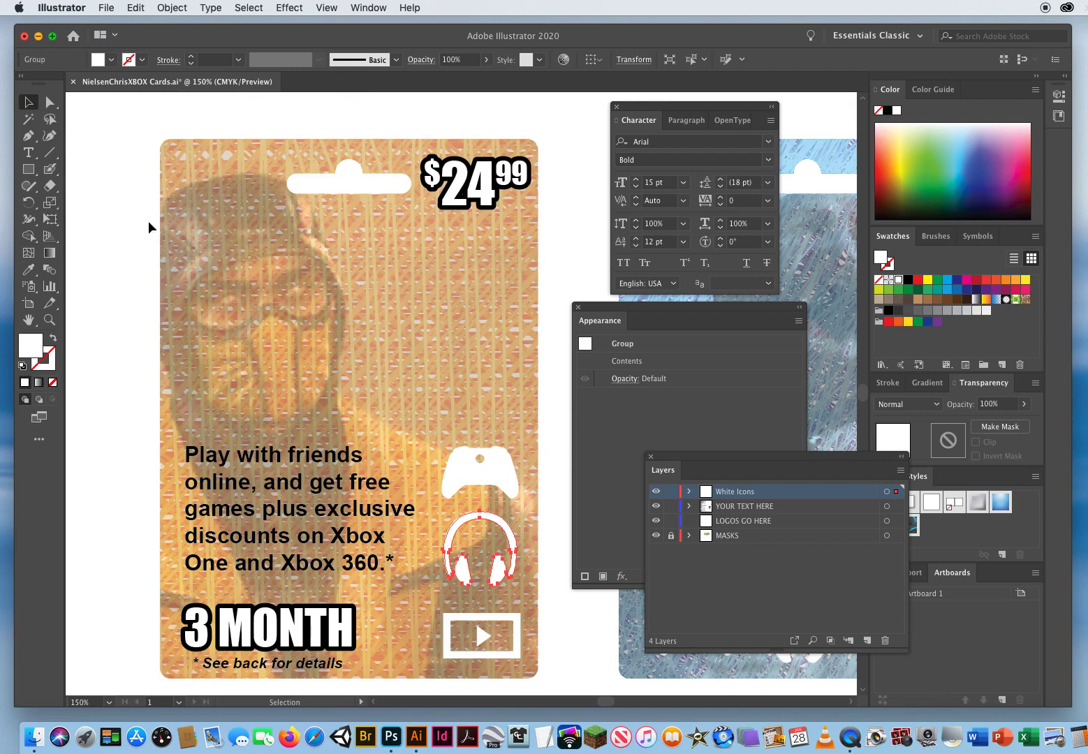
left_click(130, 231)
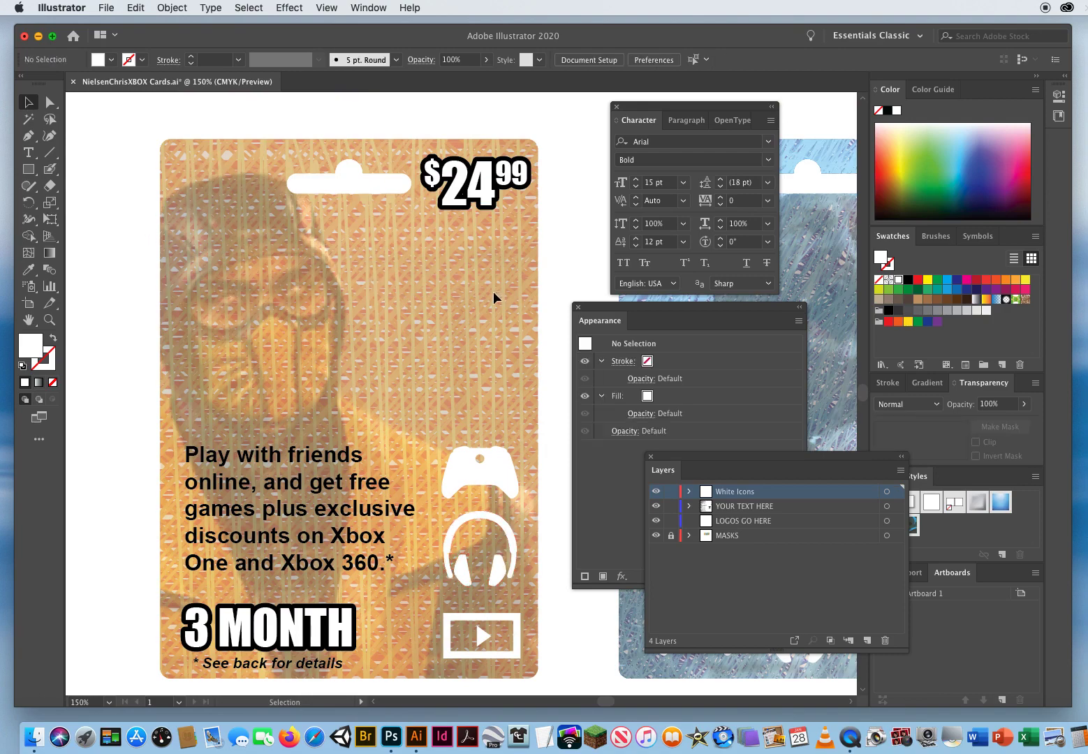